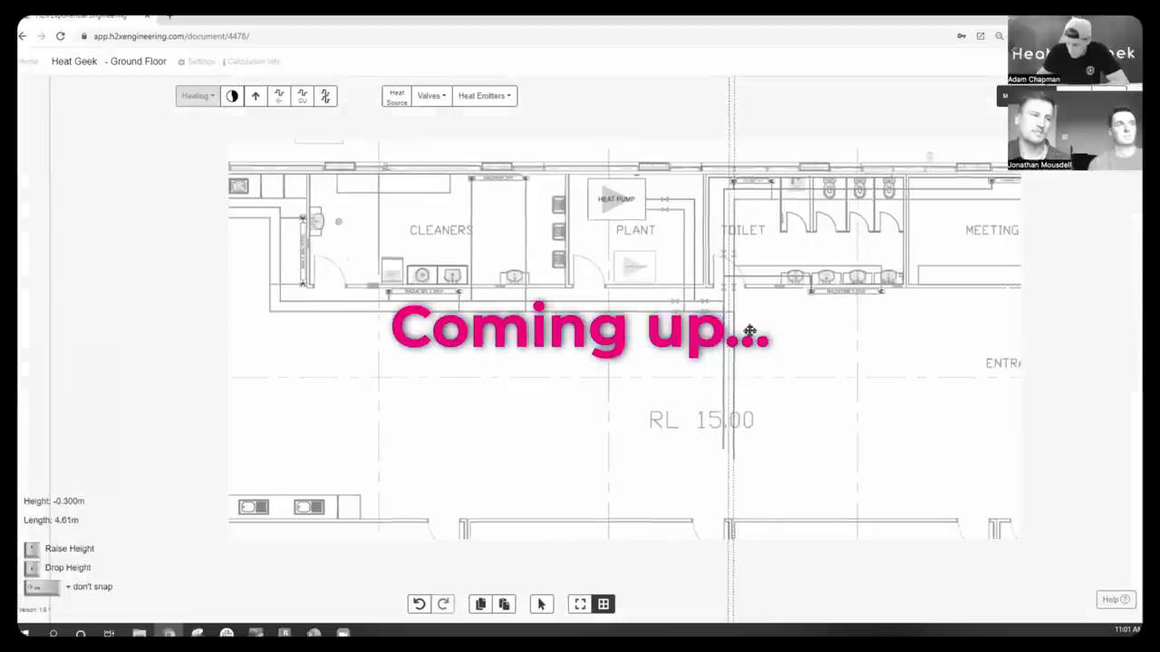
{"action": "scroll", "coordinate": [751, 323], "scroll_direction": "down", "scroll_amount": 2}
- End the pipe tool and place a heat emitter on the Office 3 corridor wall
{"action": "key", "text": "Escape"}
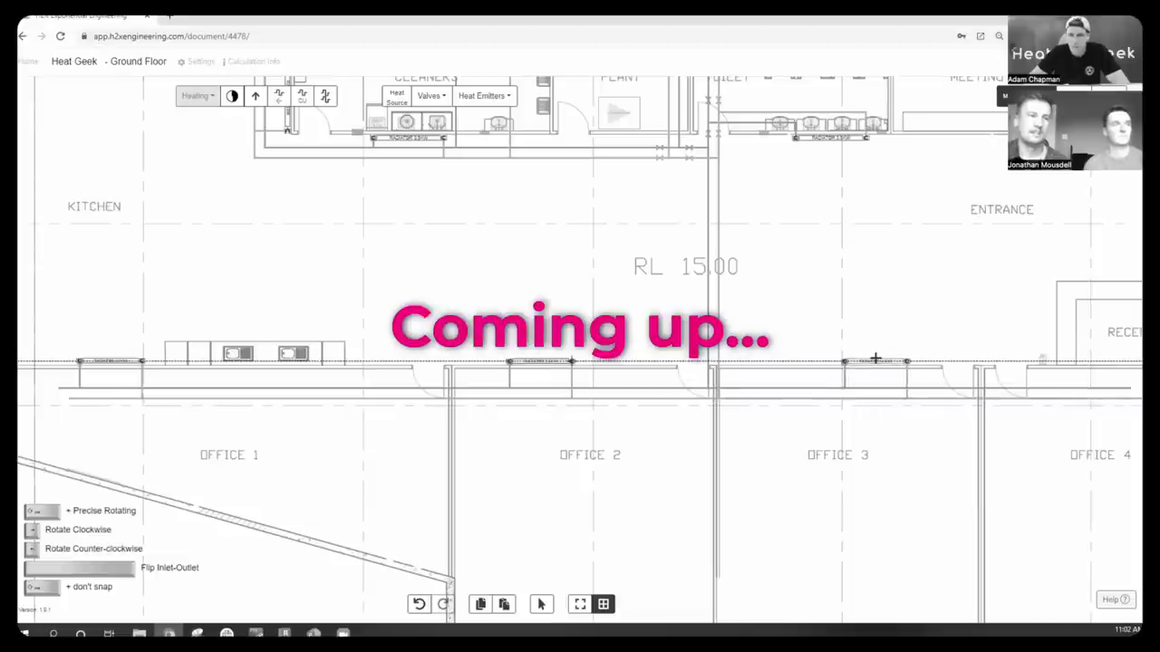
{"action": "left_click", "coordinate": [876, 359]}
{"action": "key", "text": "Escape"}
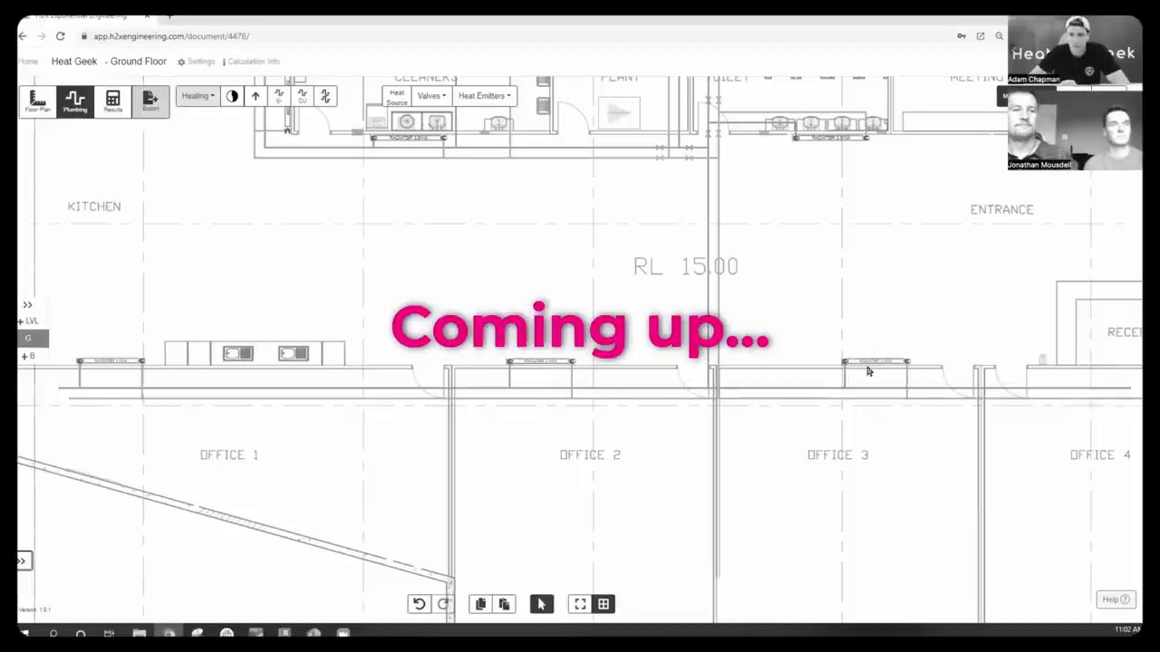
- Scroll up to bring The Complete Pipe-Sizing Design Tool slide into view
{"action": "scroll", "coordinate": [852, 383], "scroll_direction": "up", "scroll_amount": 2}
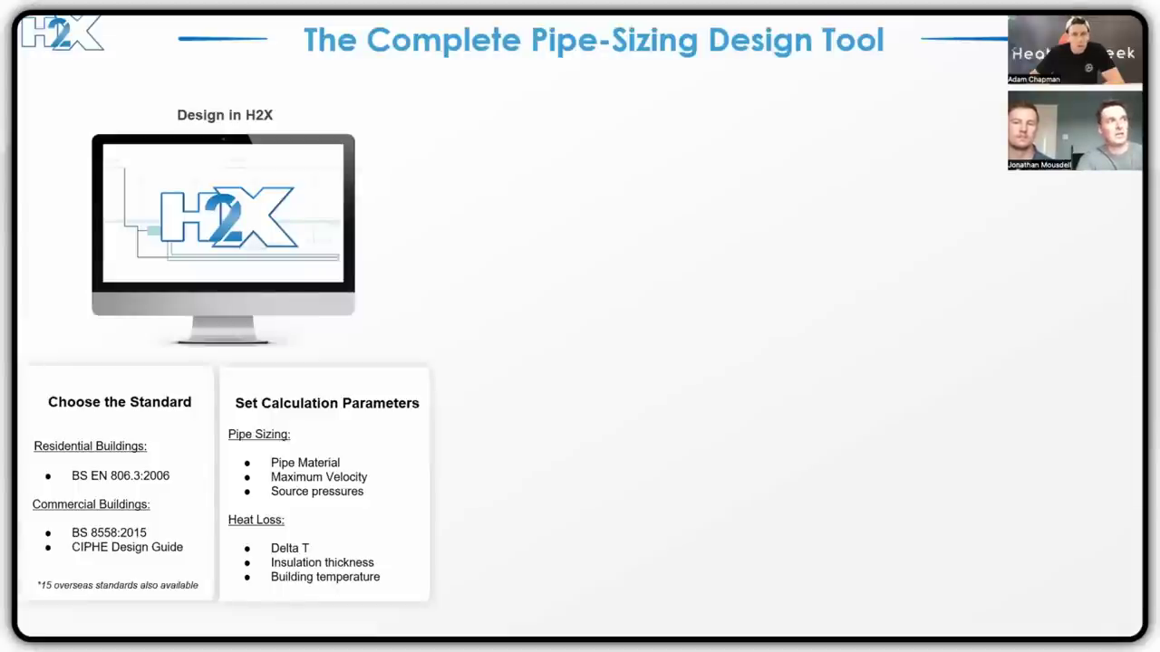
- Step through the builds: Quantify, the calculated quantities above Calculate, then Review
{"action": "key", "text": "Right"}
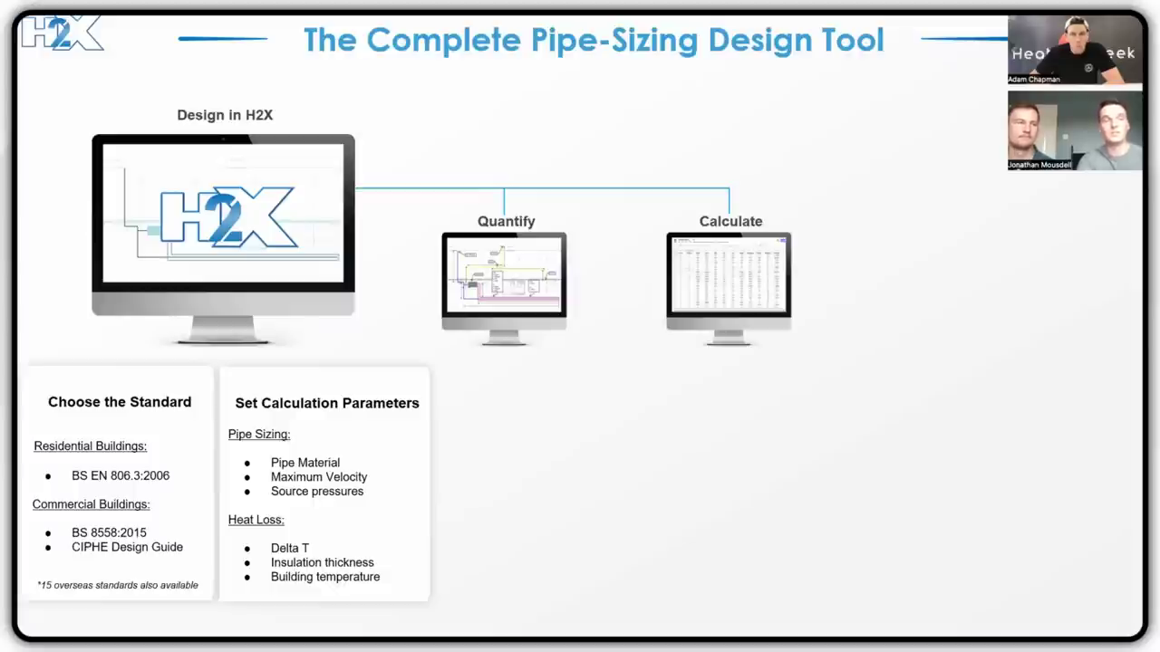
{"action": "key", "text": "Right"}
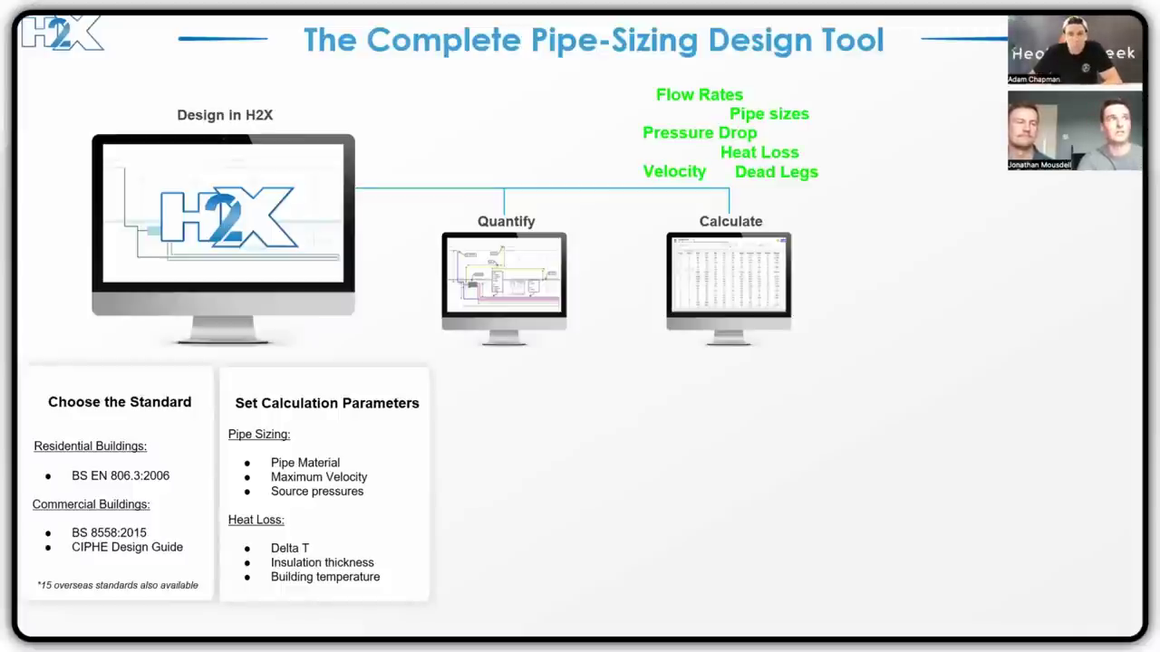
{"action": "key", "text": "Right"}
{"action": "key", "text": "Right"}
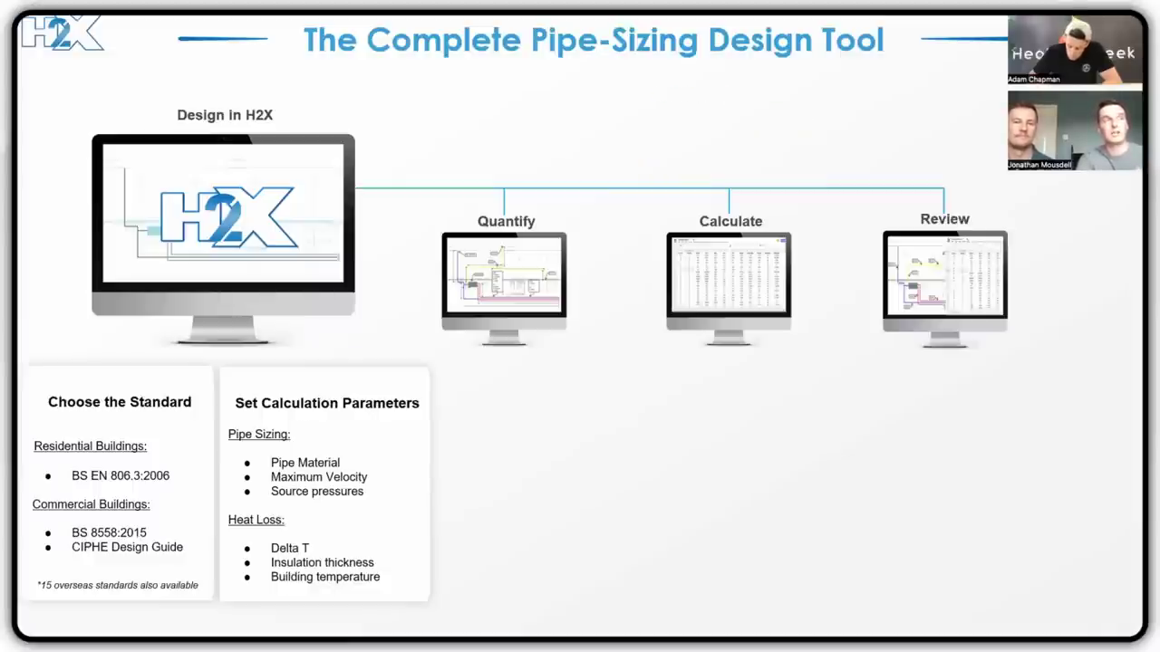
- Advance the slide builds through the review step and the Export section
{"action": "key", "text": "Right"}
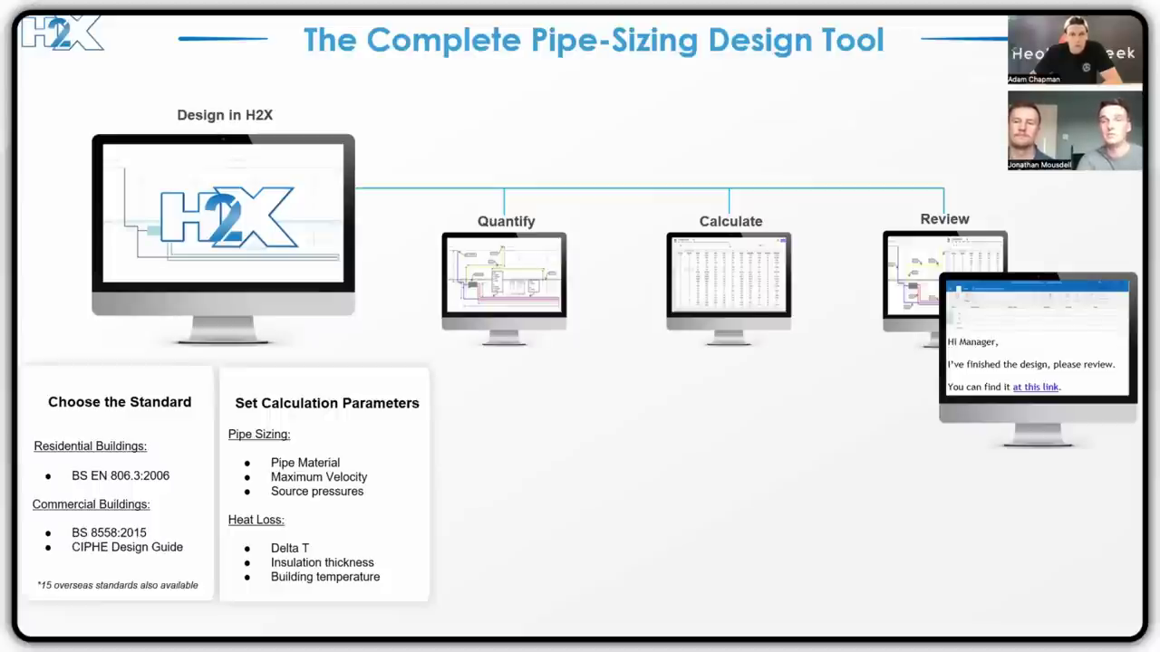
{"action": "key", "text": "Right"}
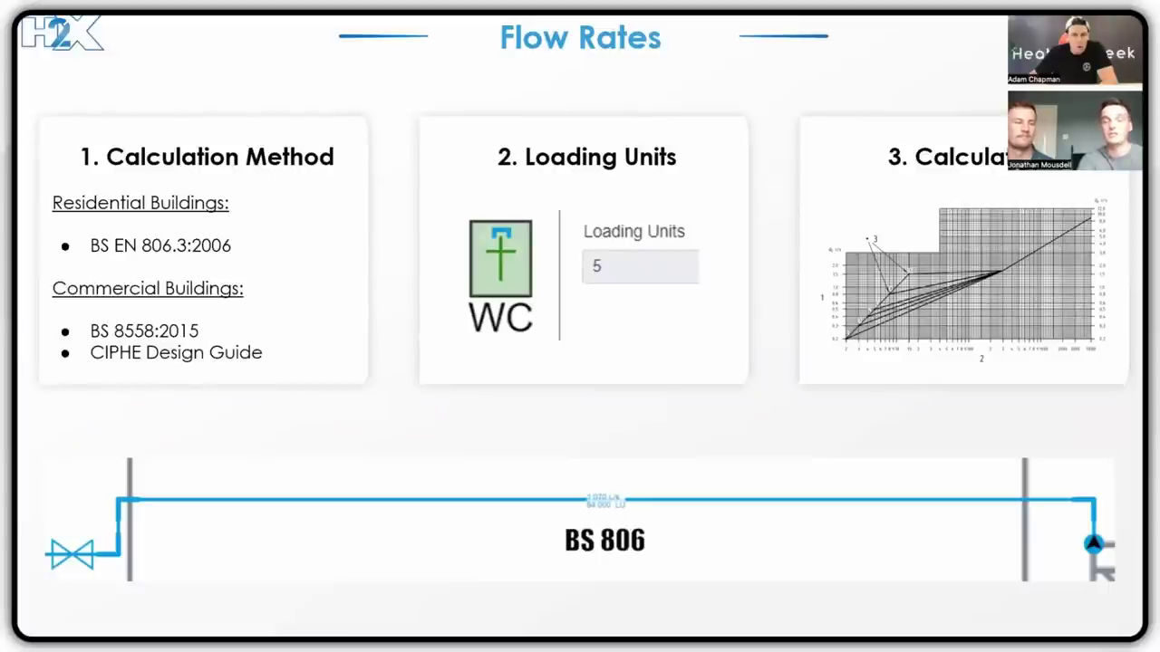
- Advance from the design tool slide to the Pipe Sizing slide
{"action": "key", "text": "Right"}
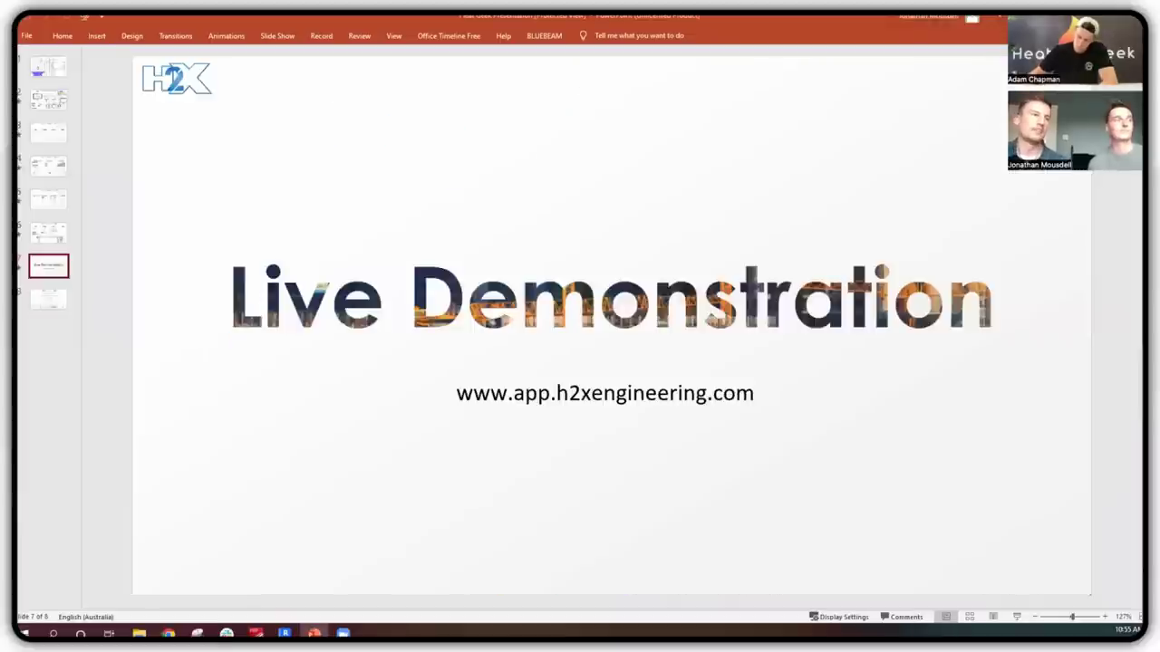
{"action": "key", "text": "alt+Tab"}
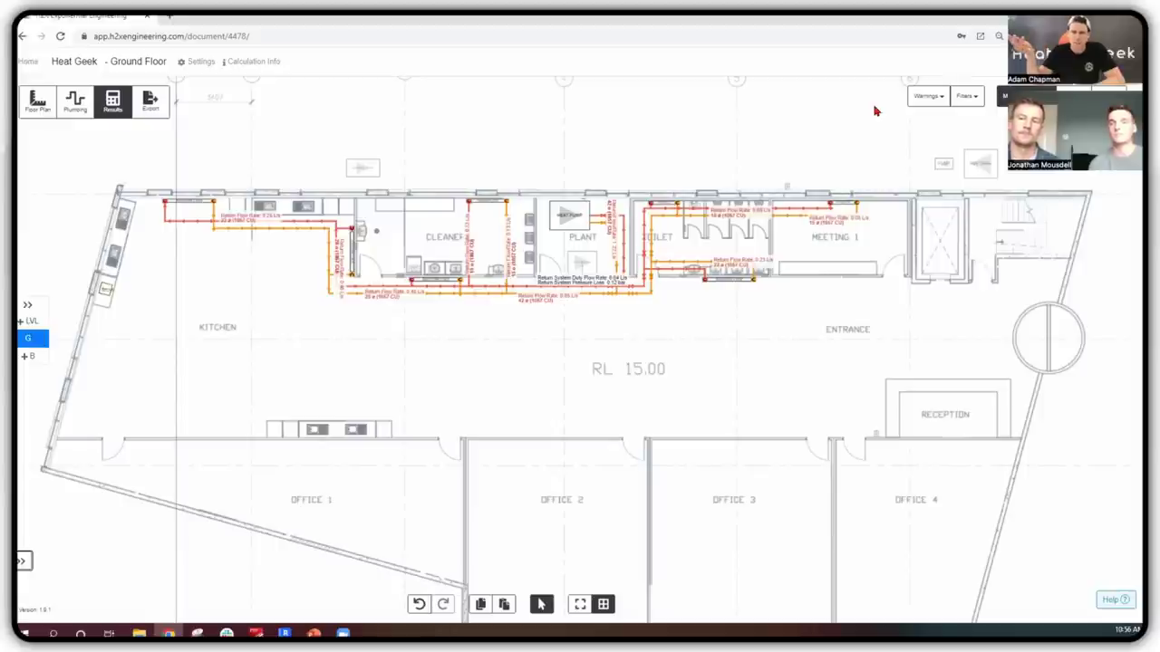
- Zoom out from the heat pump to show the whole ground-floor results plan
{"action": "scroll", "coordinate": [403, 153], "scroll_direction": "up", "scroll_amount": 2}
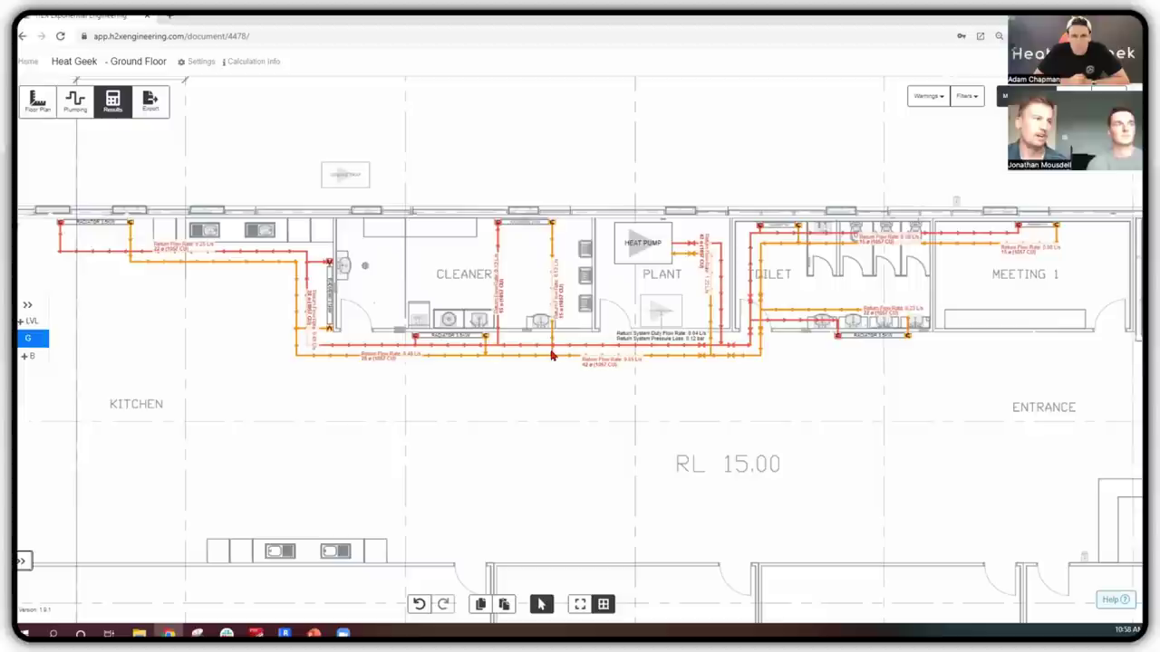
{"action": "scroll", "coordinate": [637, 308], "scroll_direction": "up", "scroll_amount": 2}
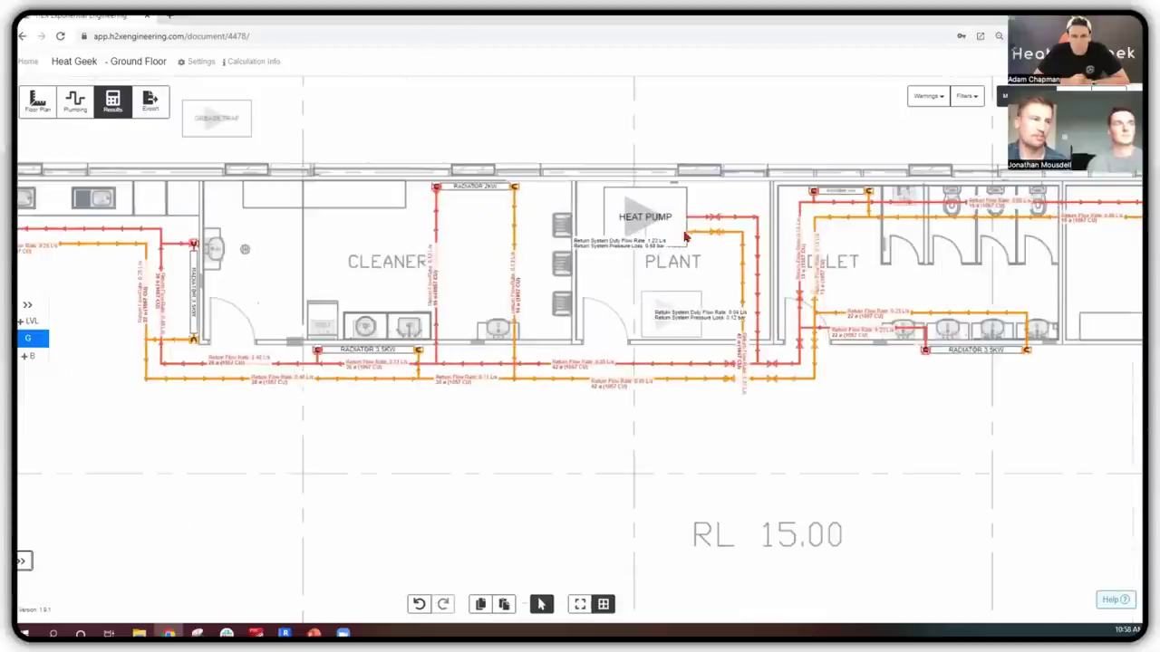
{"action": "scroll", "coordinate": [692, 231], "scroll_direction": "up", "scroll_amount": 6}
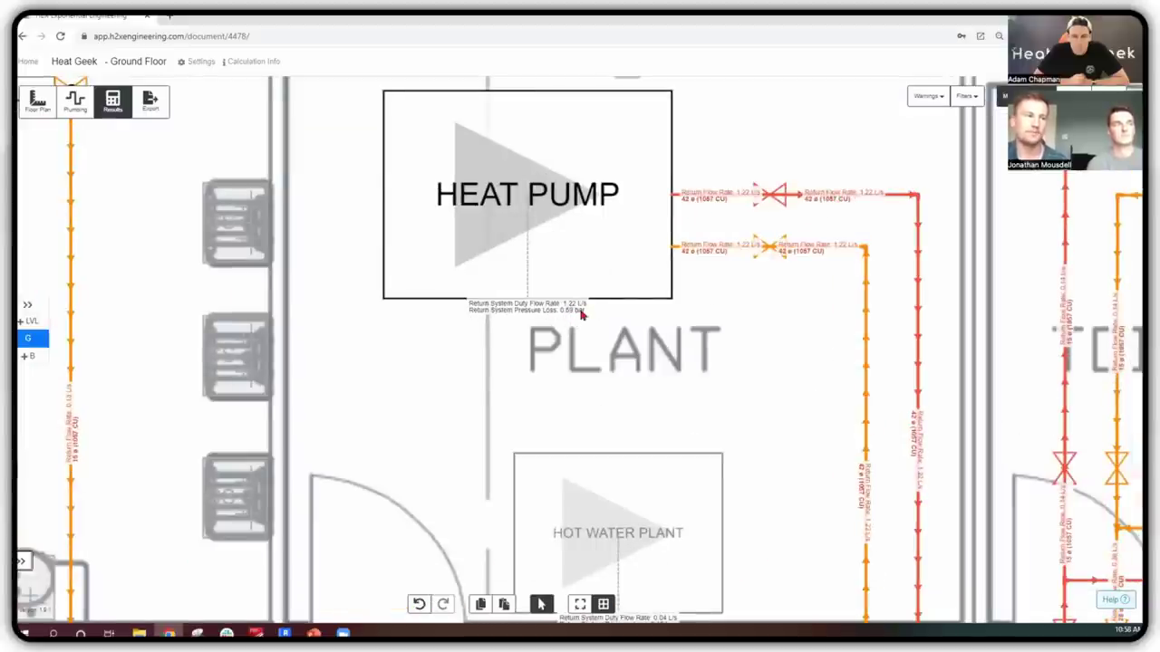
{"action": "scroll", "coordinate": [589, 319], "scroll_direction": "down", "scroll_amount": 6}
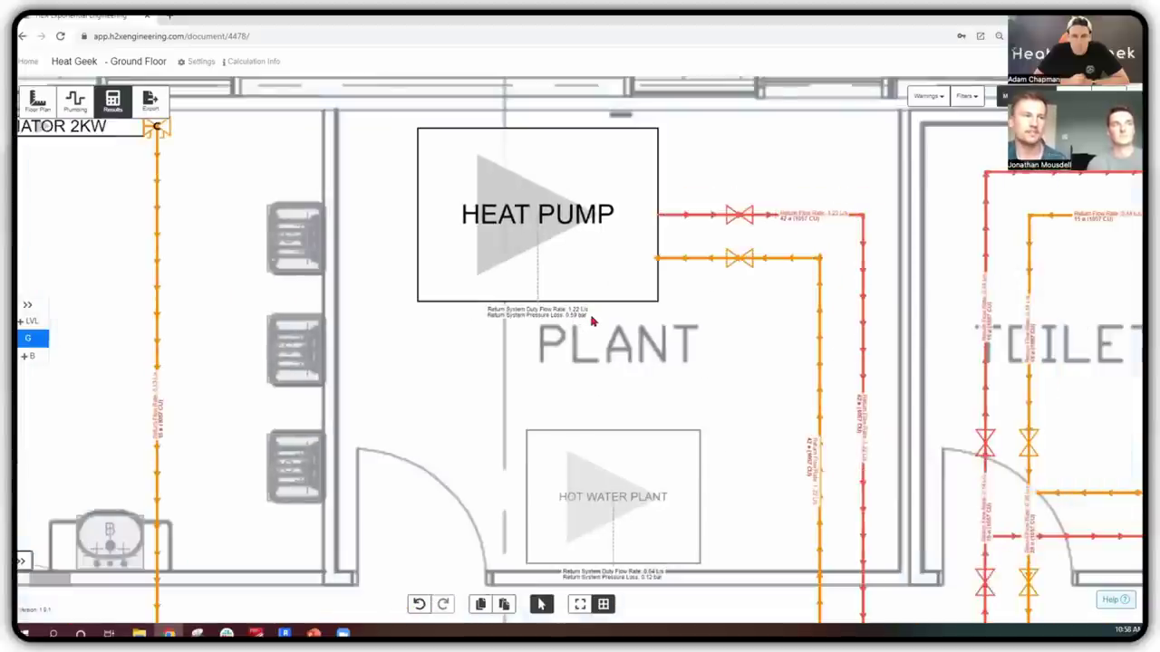
{"action": "scroll", "coordinate": [621, 331], "scroll_direction": "down", "scroll_amount": 2}
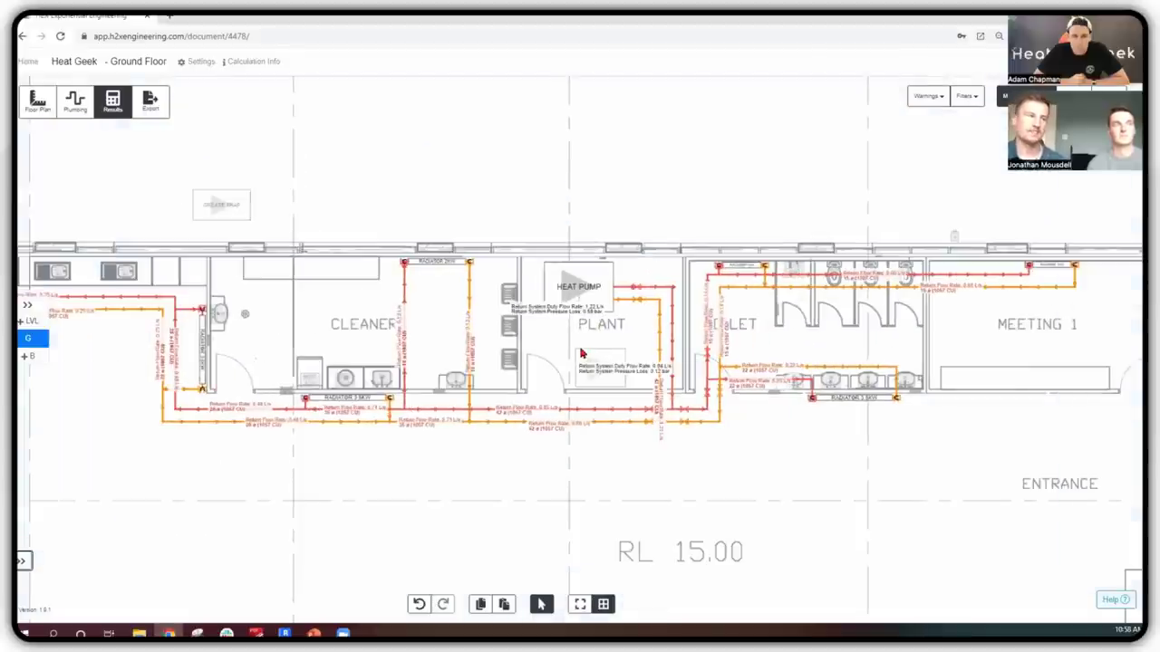
{"action": "scroll", "coordinate": [638, 331], "scroll_direction": "down", "scroll_amount": 2}
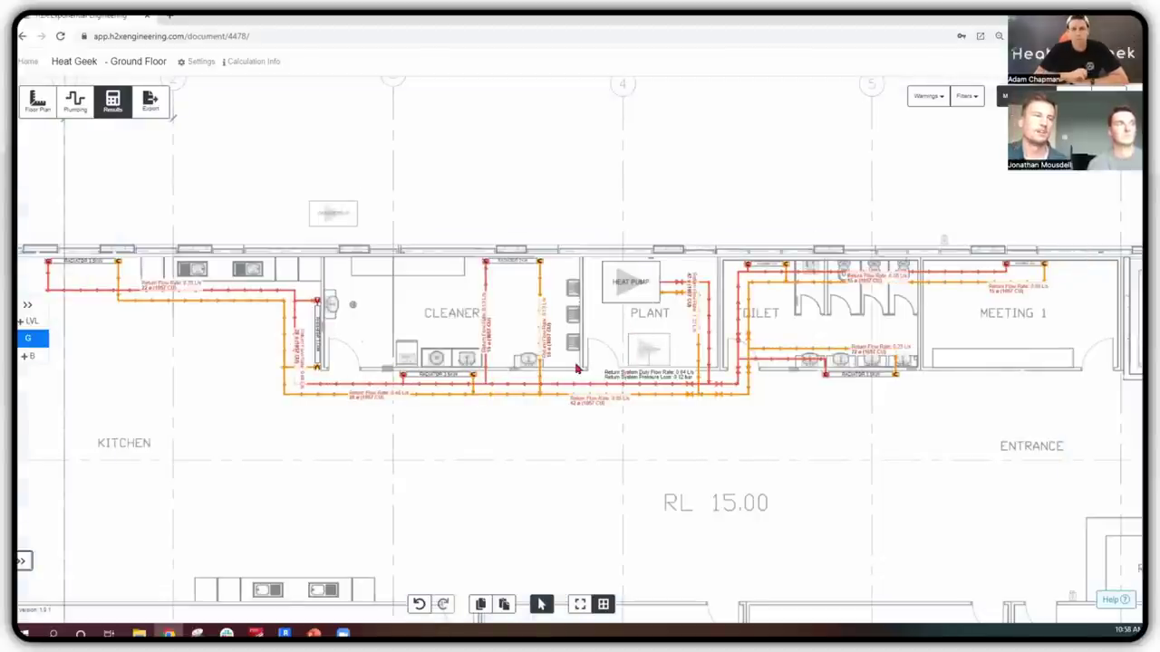
{"action": "scroll", "coordinate": [616, 354], "scroll_direction": "down", "scroll_amount": 1}
{"action": "scroll", "coordinate": [611, 356], "scroll_direction": "down", "scroll_amount": 2}
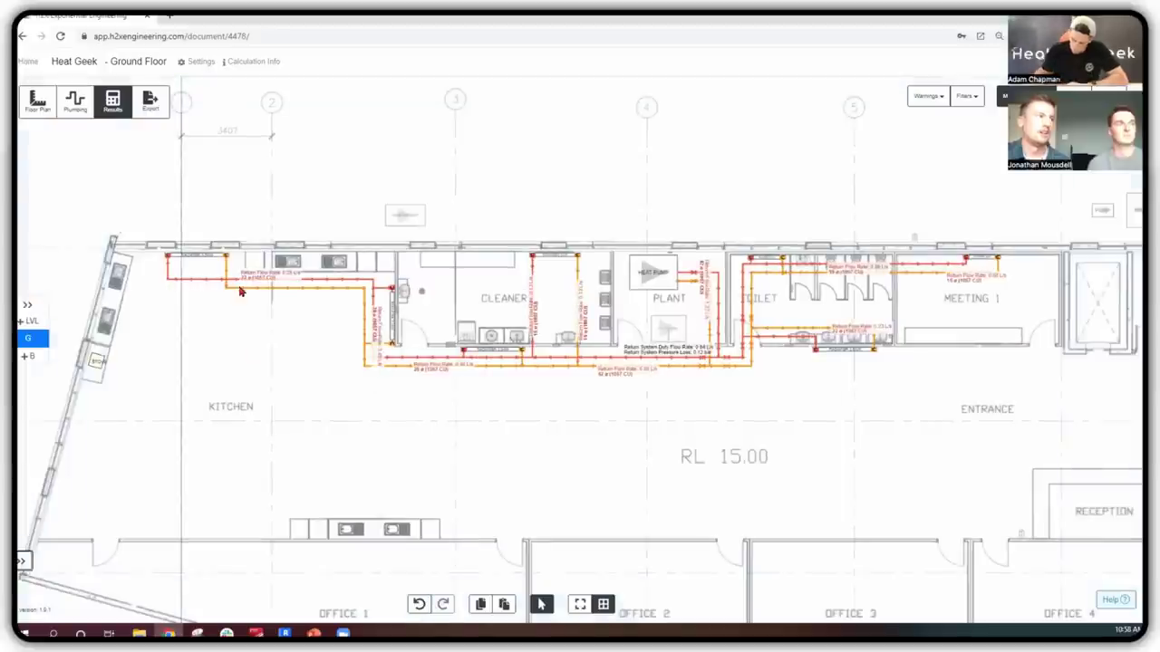
- Switch to Plumbing mode and open Project Settings at the Nodes page's Mechanical list
{"action": "left_click", "coordinate": [79, 103]}
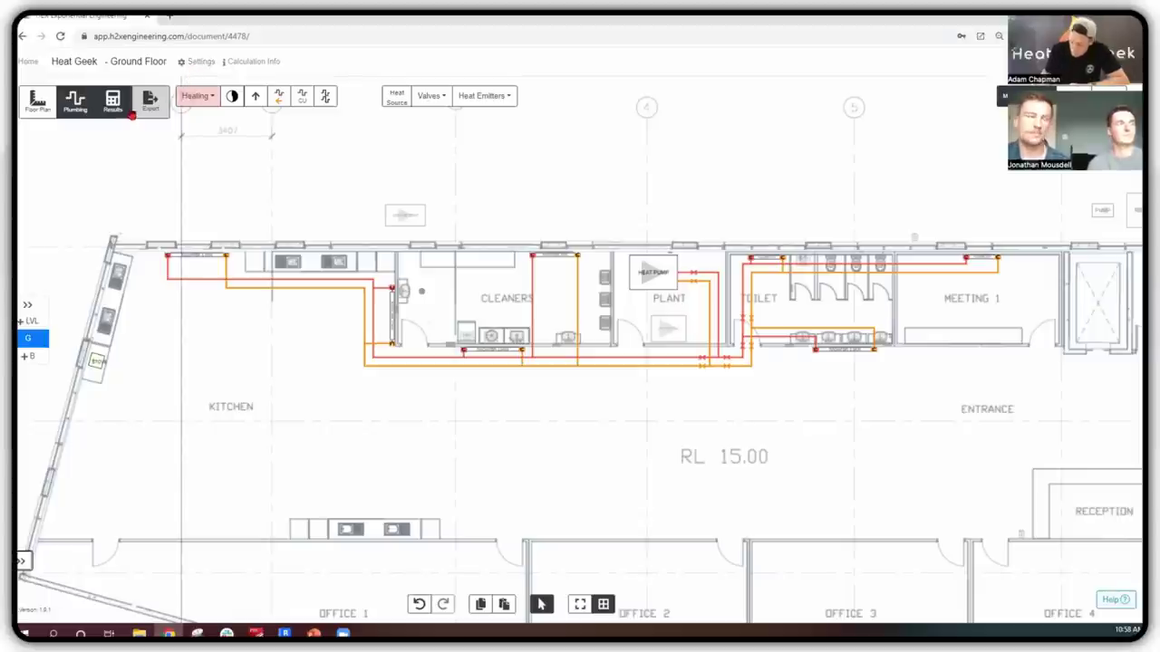
{"action": "left_click", "coordinate": [194, 63]}
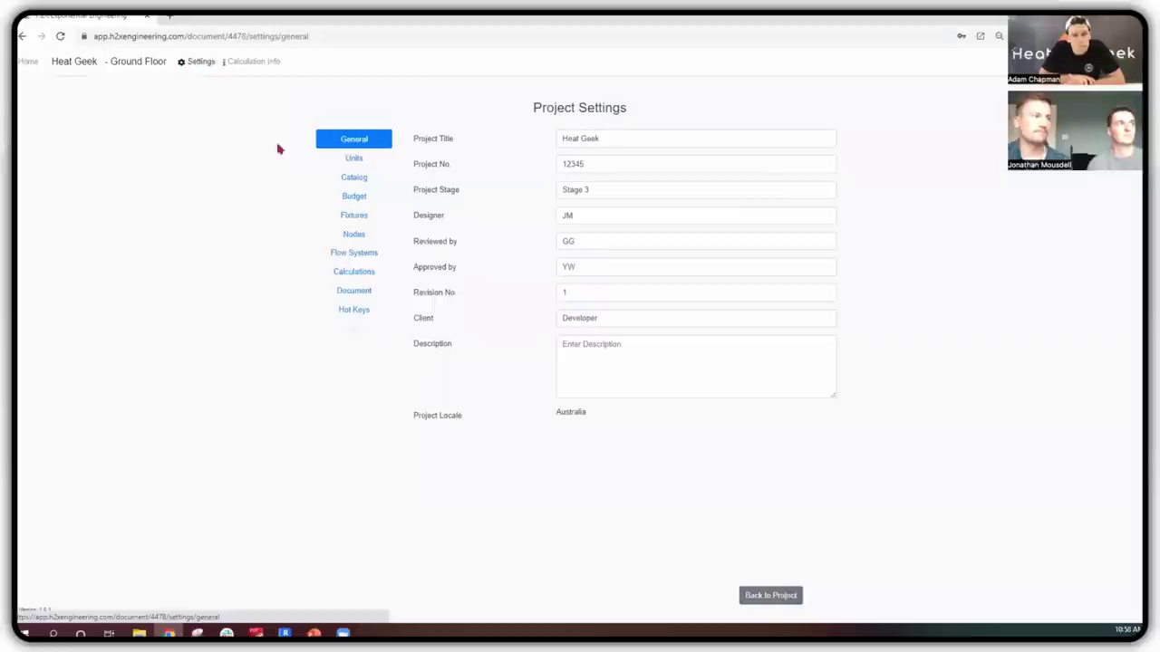
{"action": "left_click", "coordinate": [353, 235]}
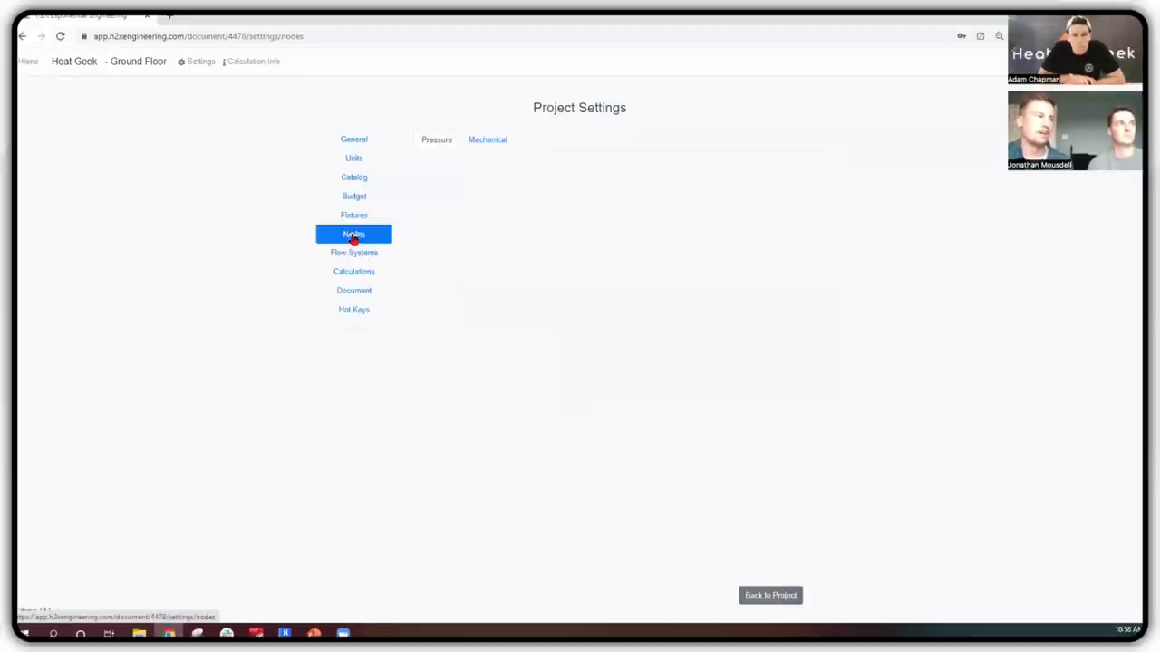
{"action": "left_click", "coordinate": [466, 141]}
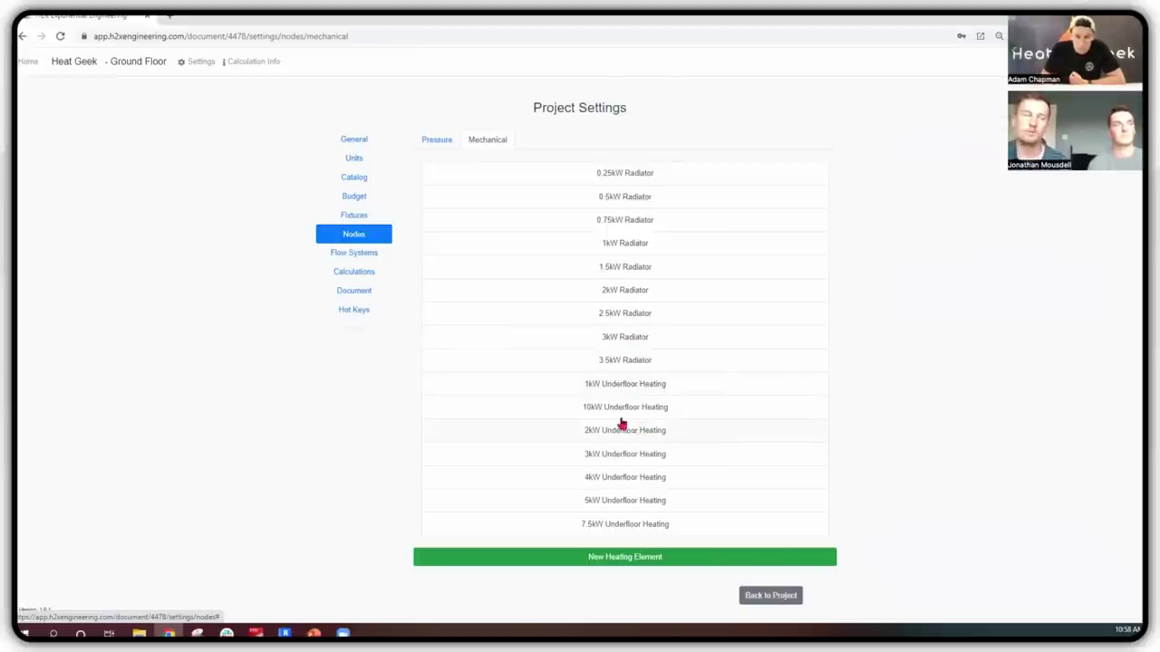
{"action": "left_click", "coordinate": [354, 252]}
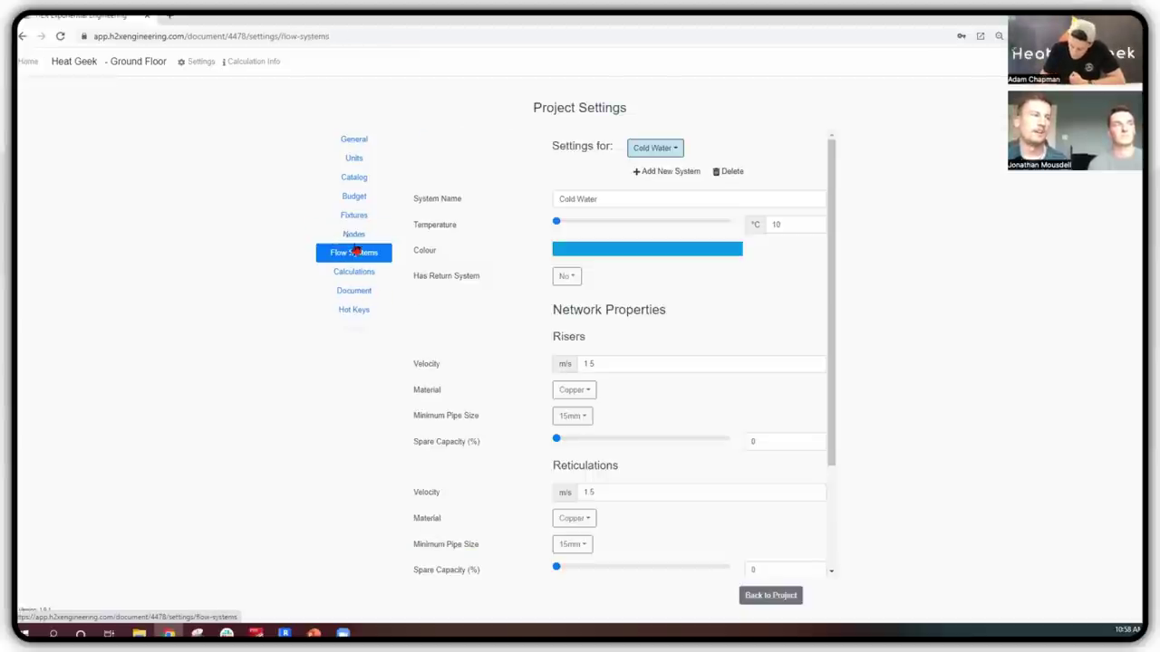
{"action": "left_click", "coordinate": [653, 148]}
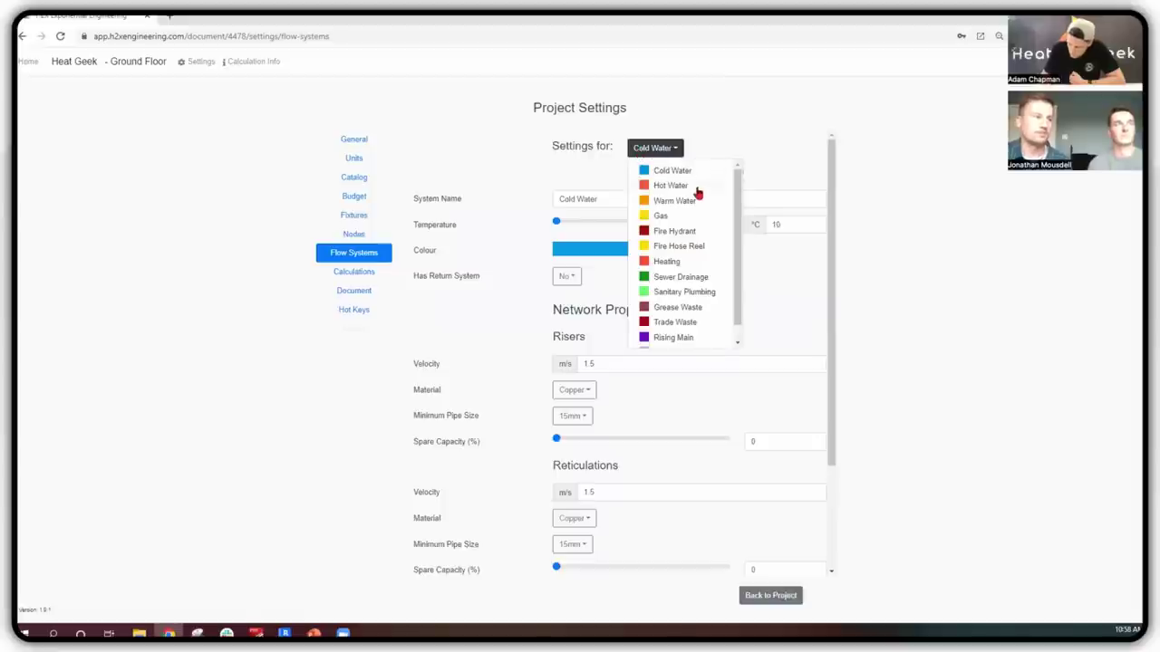
{"action": "left_click", "coordinate": [680, 261]}
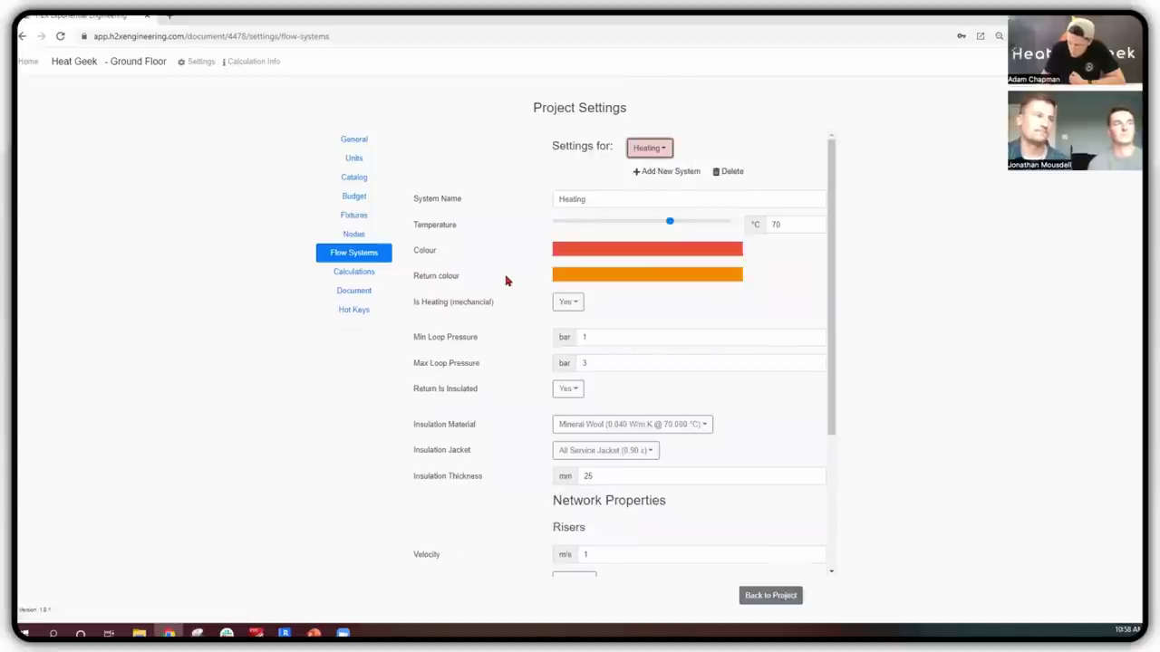
{"action": "left_click_drag", "start_coordinate": [831, 277], "coordinate": [832, 282]}
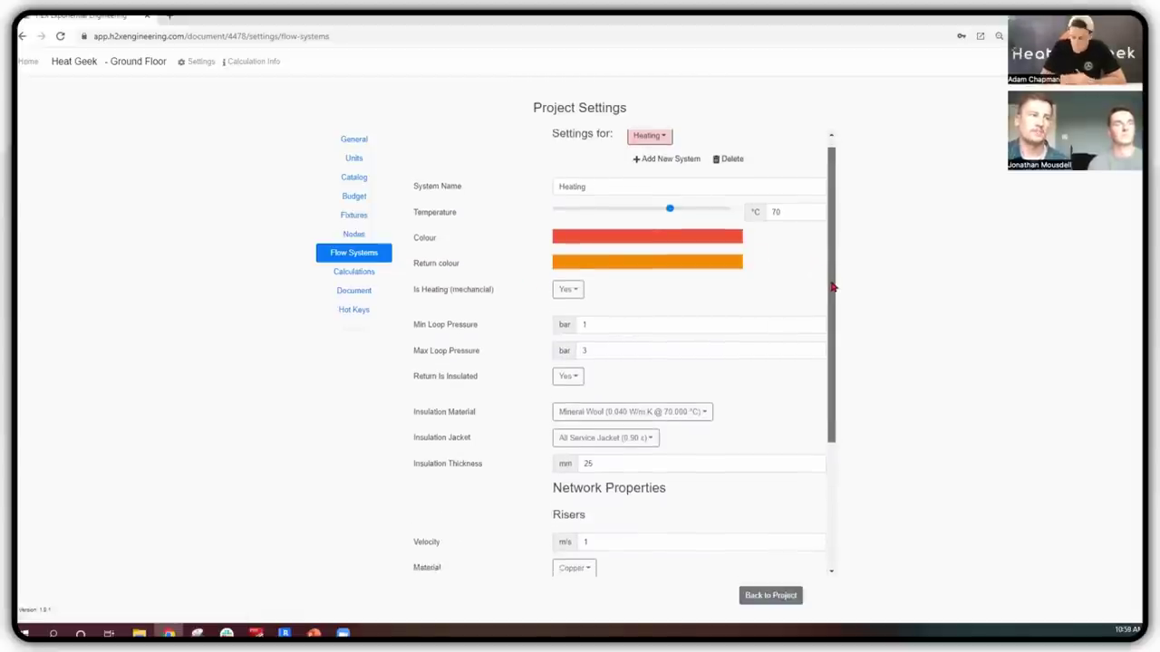
{"action": "scroll", "coordinate": [792, 220], "scroll_direction": "down", "scroll_amount": 1}
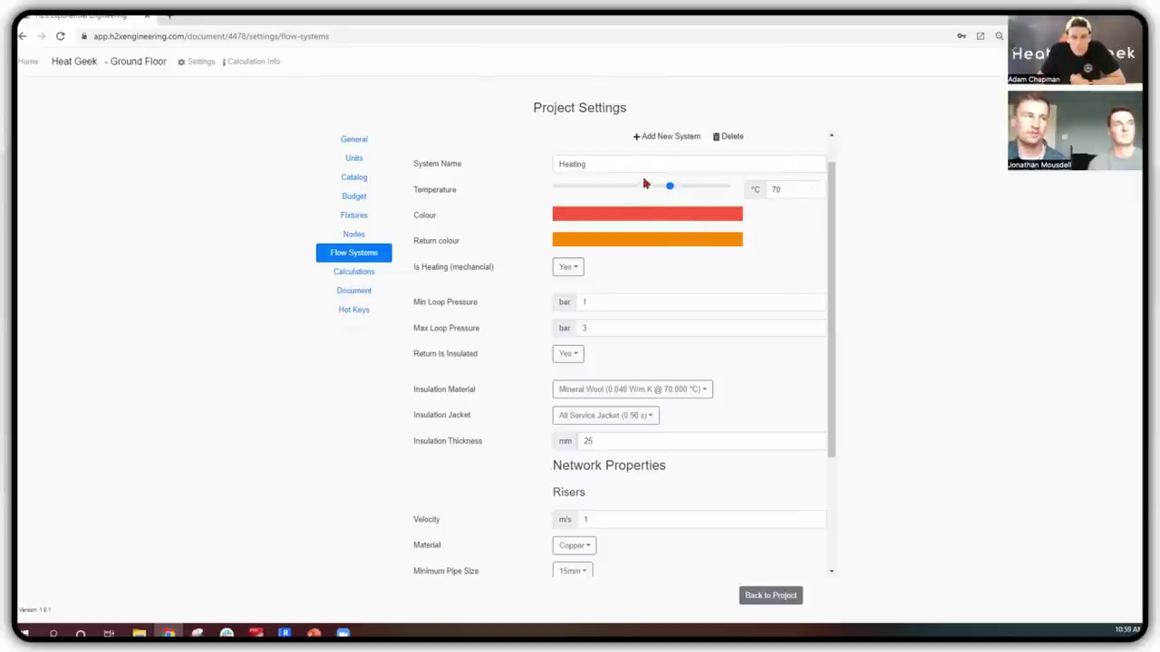
{"action": "scroll", "coordinate": [728, 263], "scroll_direction": "down", "scroll_amount": 2}
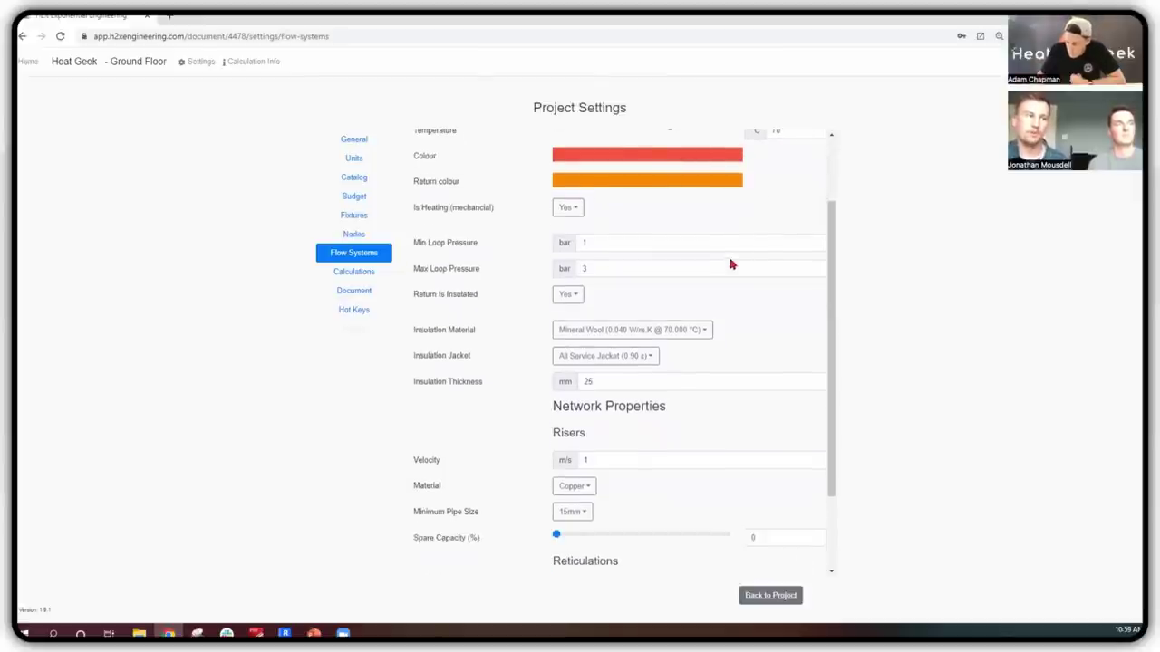
{"action": "scroll", "coordinate": [729, 272], "scroll_direction": "down", "scroll_amount": 3}
{"action": "scroll", "coordinate": [736, 305], "scroll_direction": "down", "scroll_amount": 1}
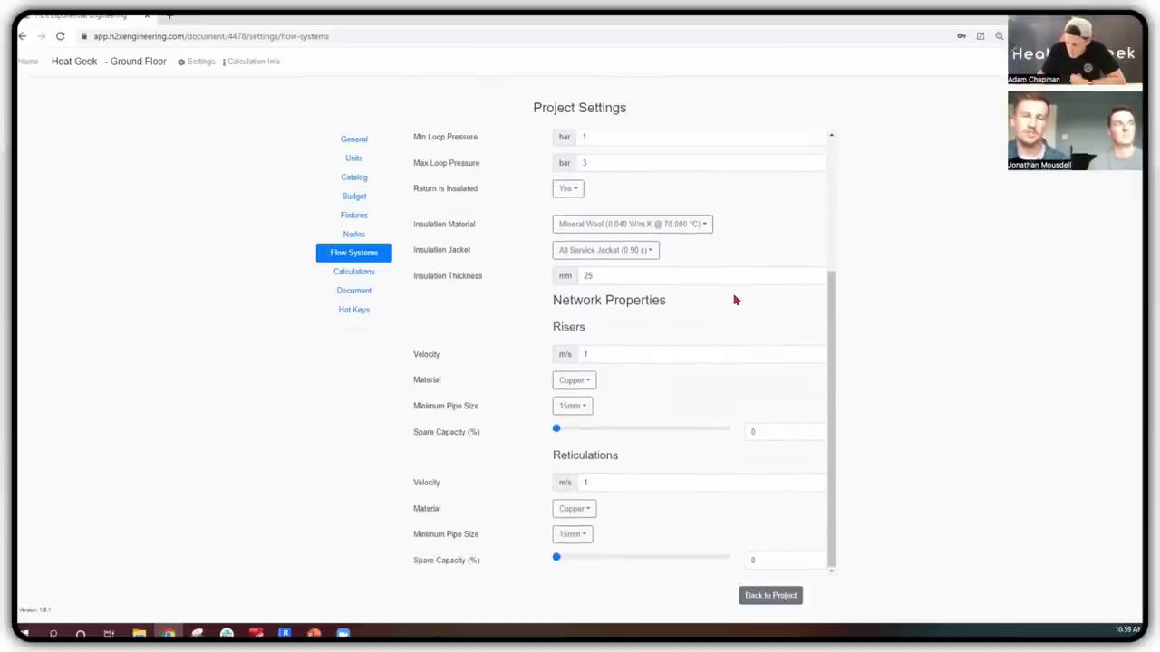
{"action": "left_click", "coordinate": [576, 381]}
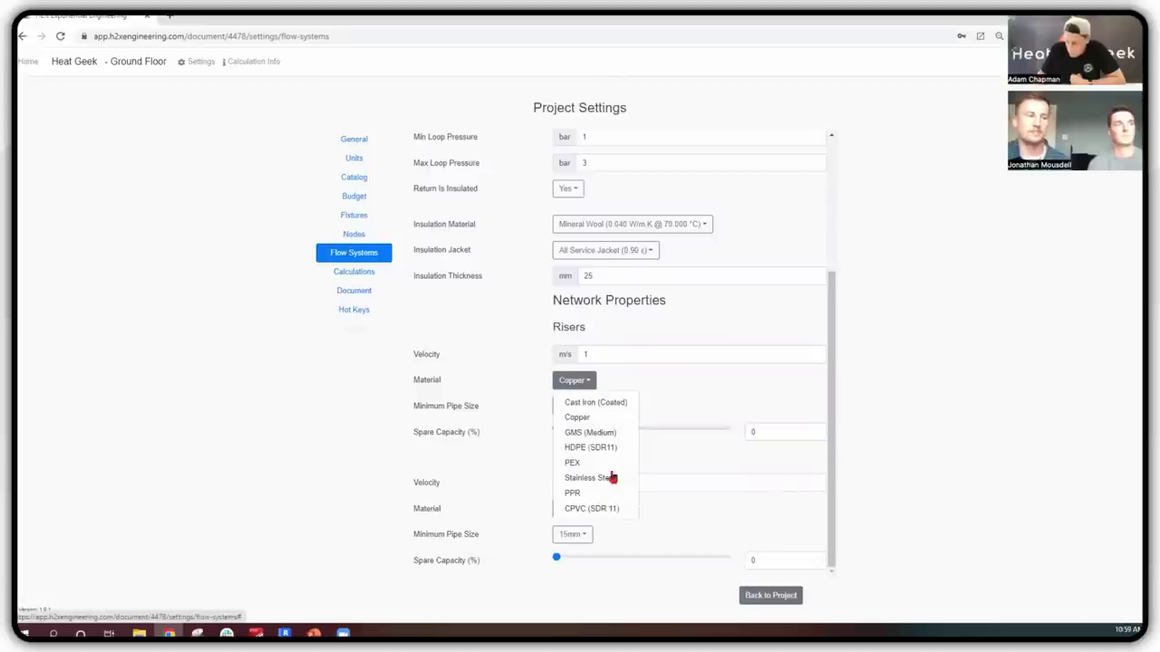
{"action": "left_click", "coordinate": [695, 394]}
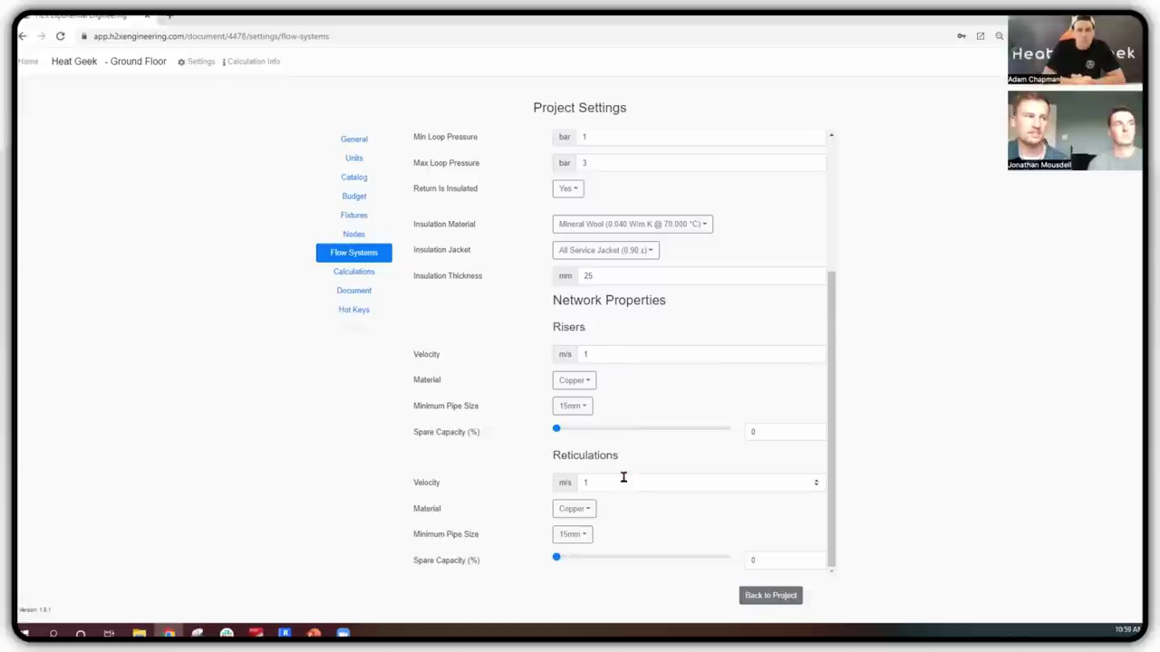
{"action": "left_click", "coordinate": [577, 535]}
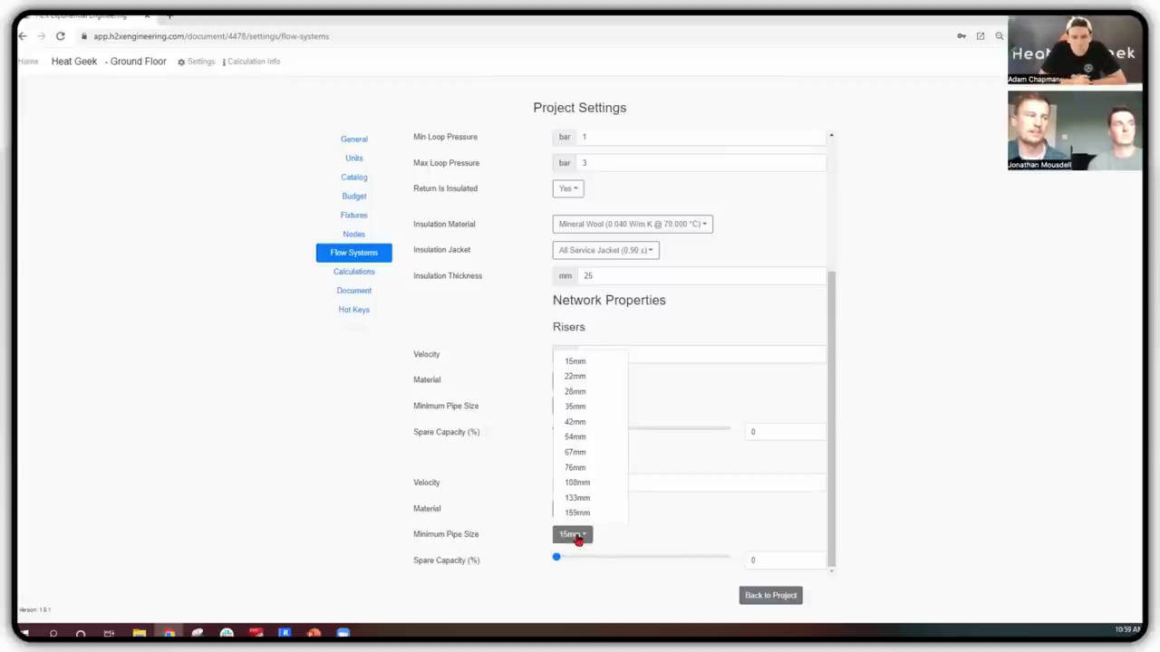
{"action": "left_click", "coordinate": [656, 536]}
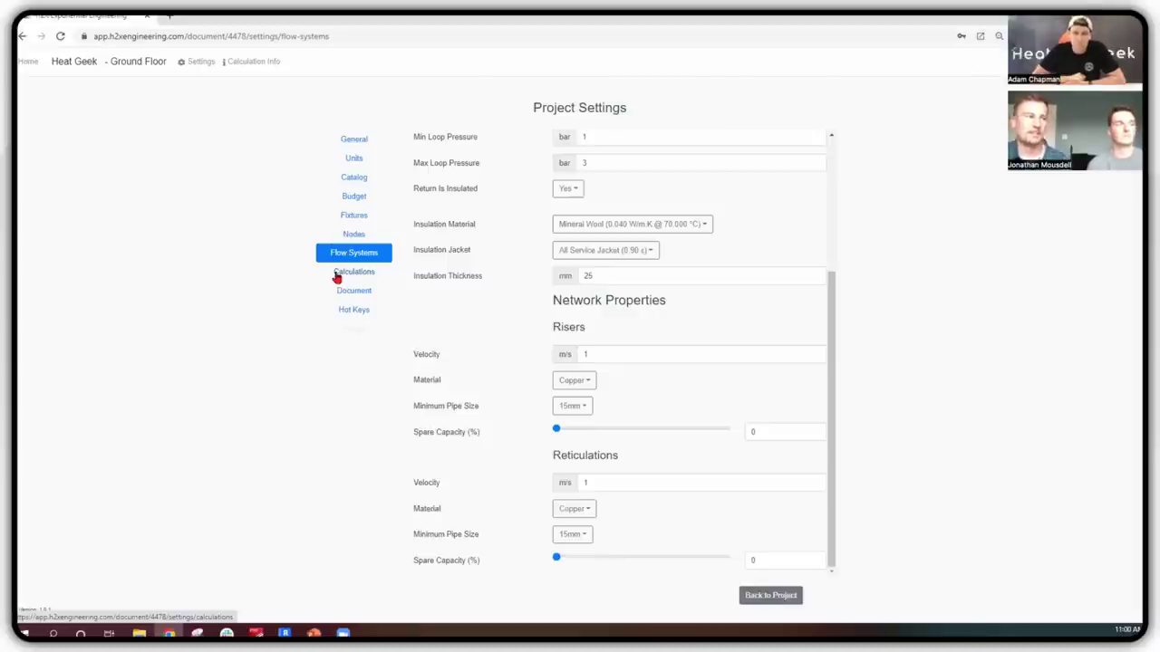
- In Calculations, choose CIPHE as peak flow rate method, keep Low loading units, and save
{"action": "left_click", "coordinate": [337, 273]}
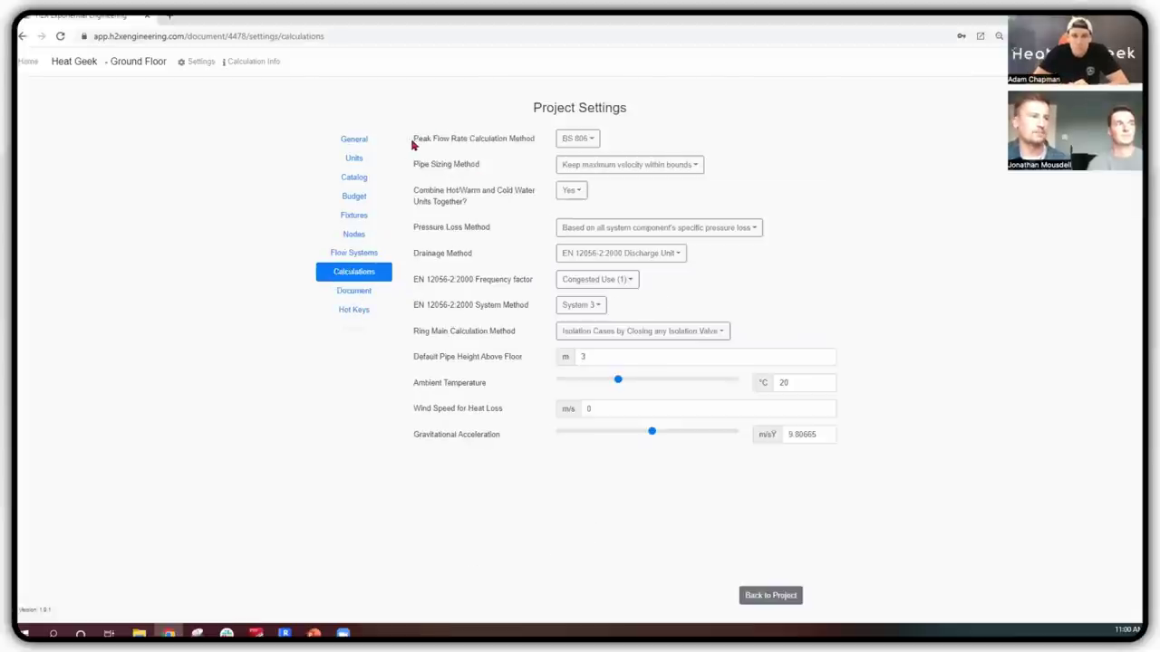
{"action": "left_click_drag", "start_coordinate": [412, 142], "coordinate": [543, 140]}
{"action": "left_click", "coordinate": [549, 141]}
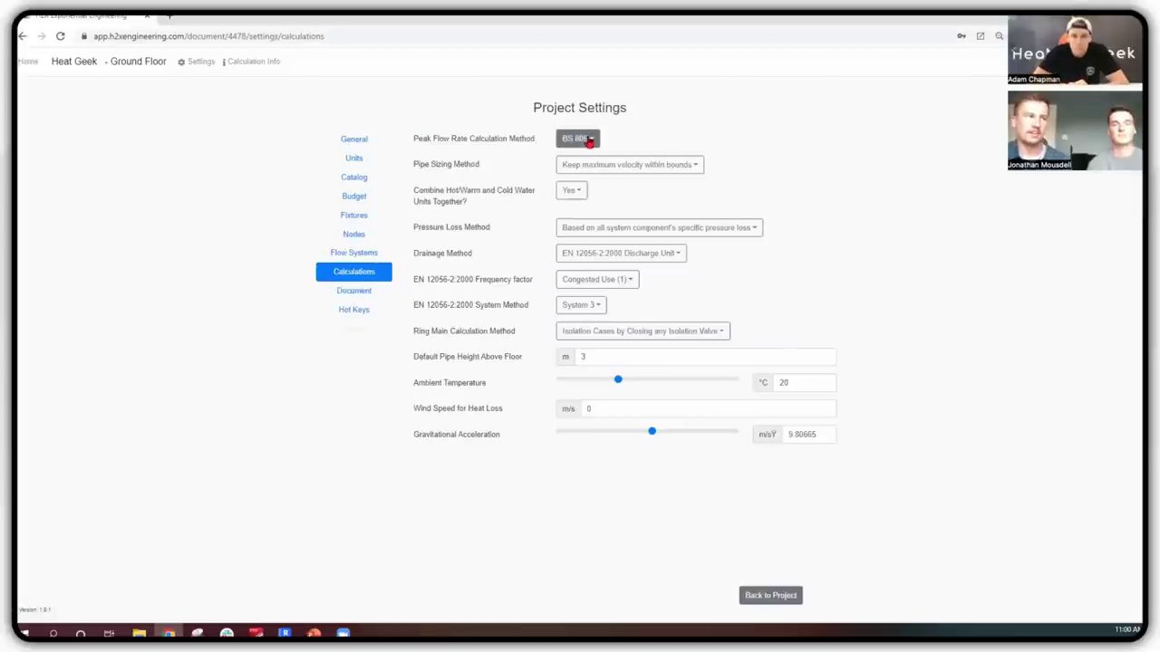
{"action": "left_click", "coordinate": [589, 141]}
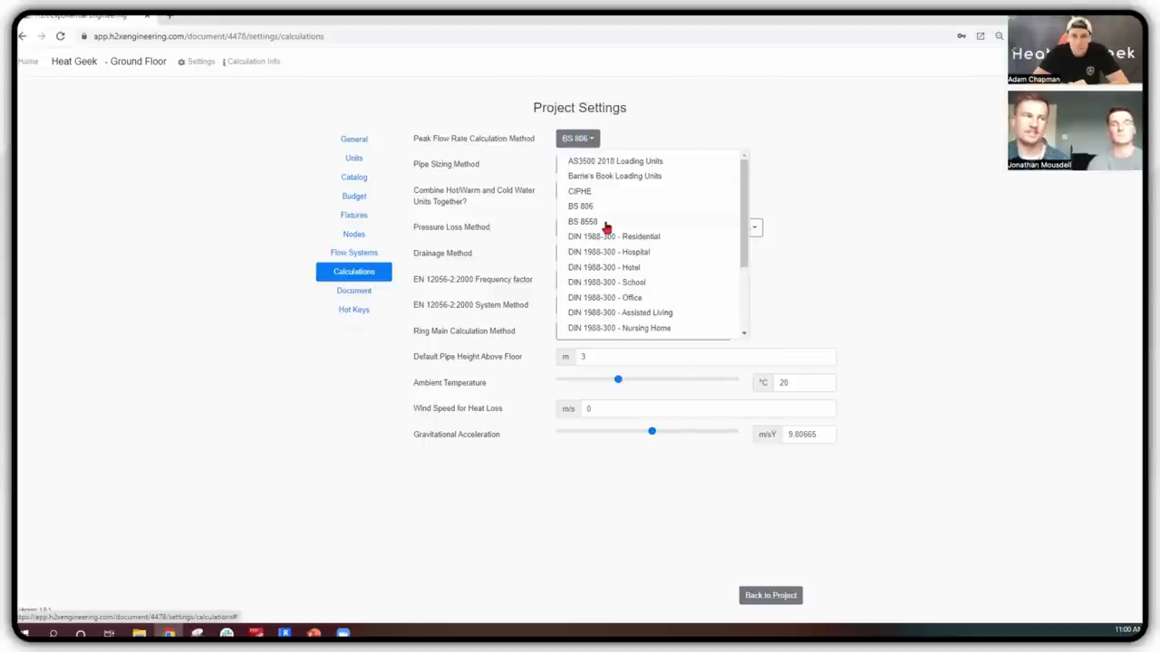
{"action": "left_click", "coordinate": [595, 192]}
{"action": "left_click", "coordinate": [572, 164]}
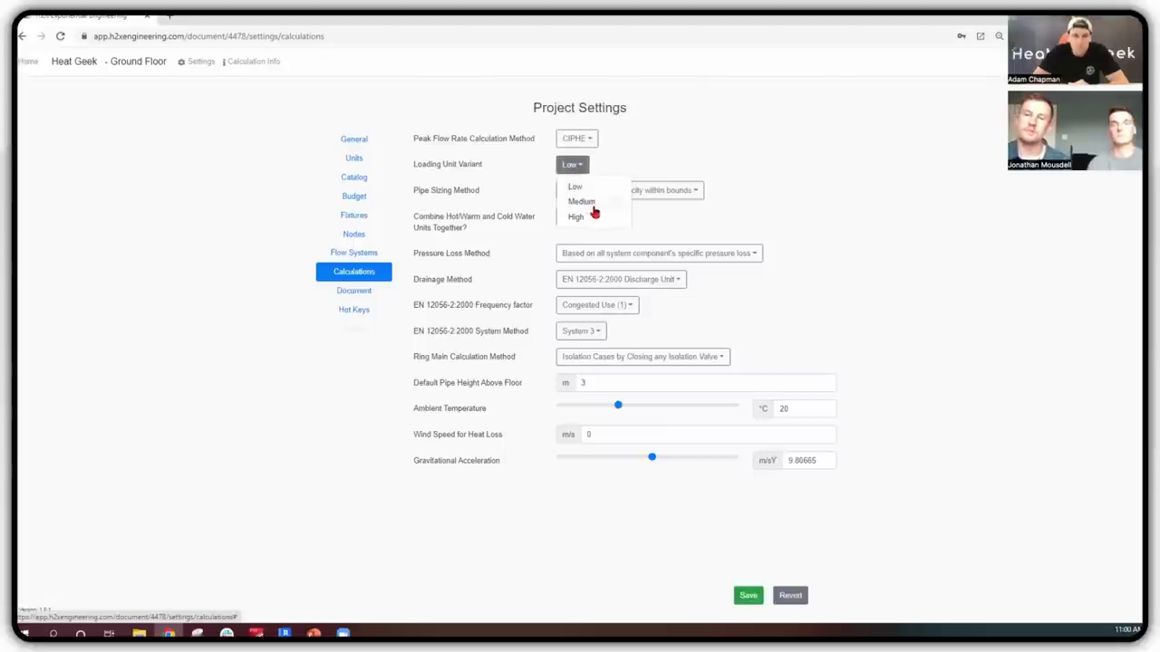
{"action": "left_click", "coordinate": [865, 257]}
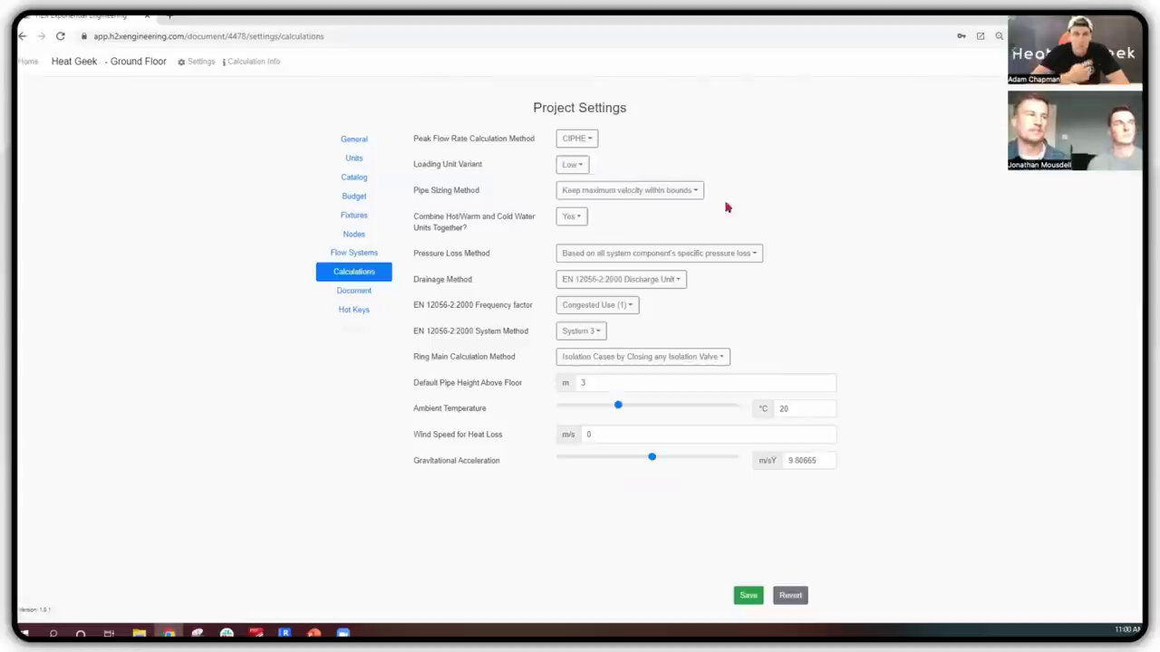
{"action": "left_click", "coordinate": [747, 595]}
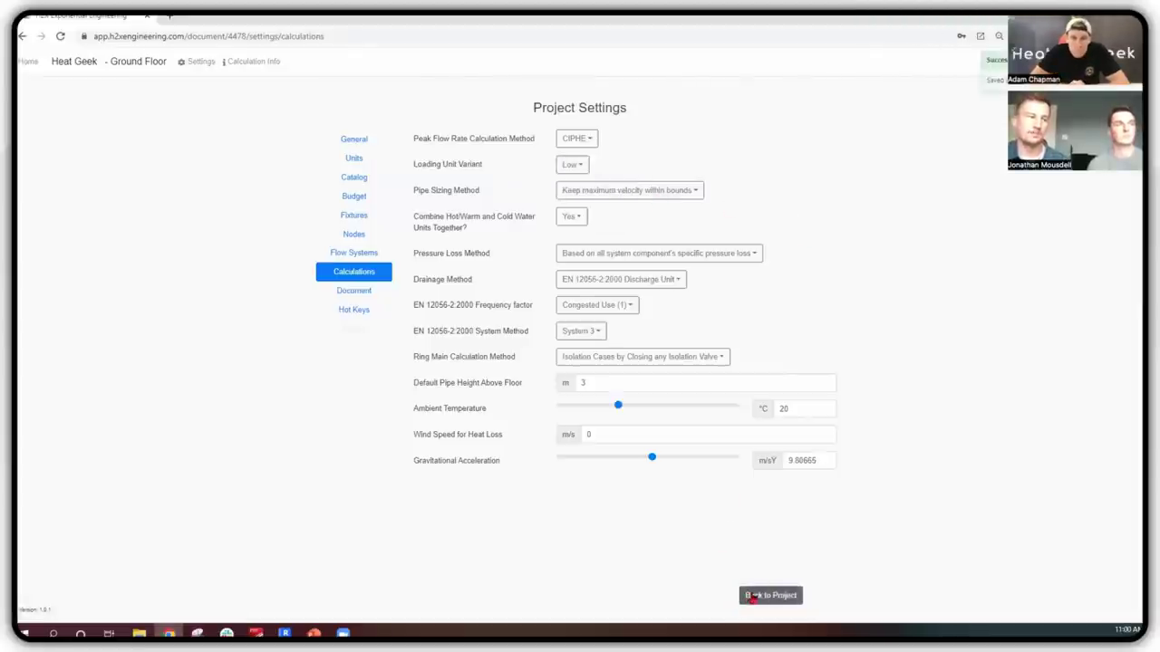
- Go back to the project and nudge the ground-floor plan view slightly
{"action": "left_click", "coordinate": [775, 598]}
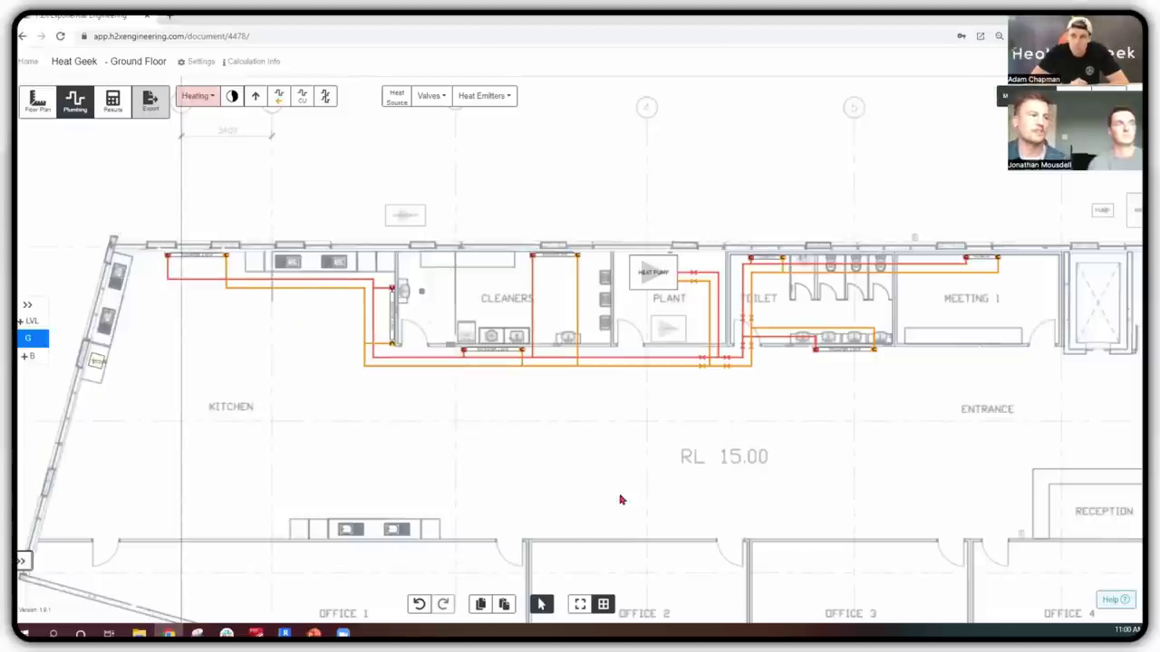
{"action": "left_click_drag", "start_coordinate": [694, 505], "coordinate": [685, 455]}
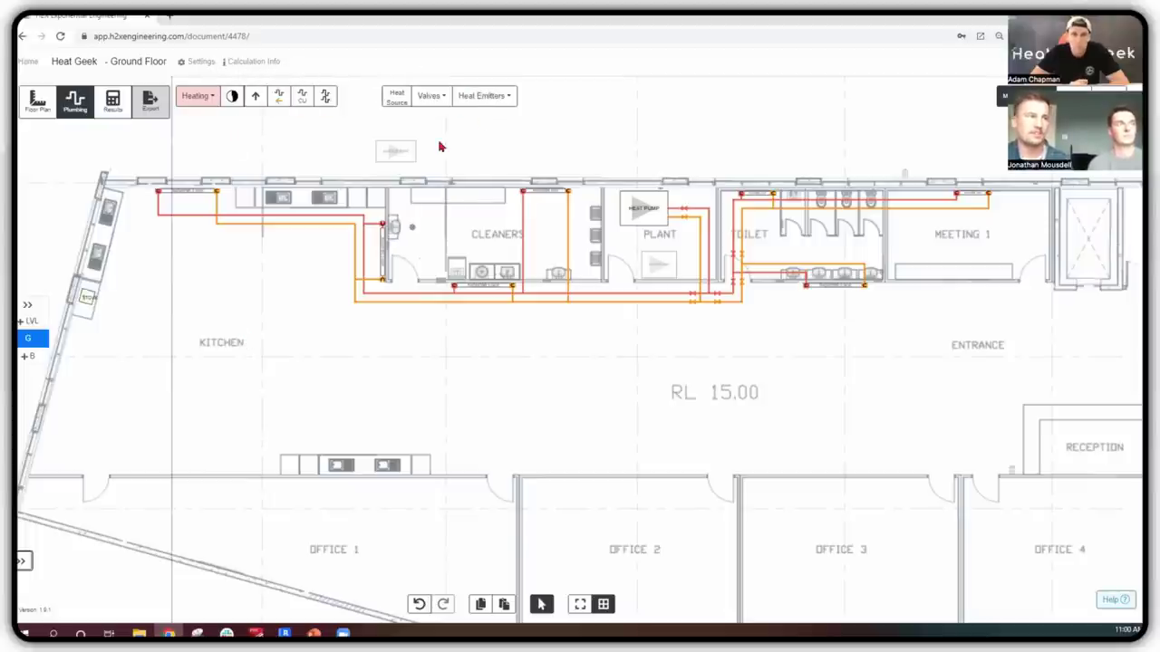
- With Multiple Pipes, run a flow and return pair from the toilet pipework toward Office 1
{"action": "scroll", "coordinate": [251, 142], "scroll_direction": "up", "scroll_amount": 1}
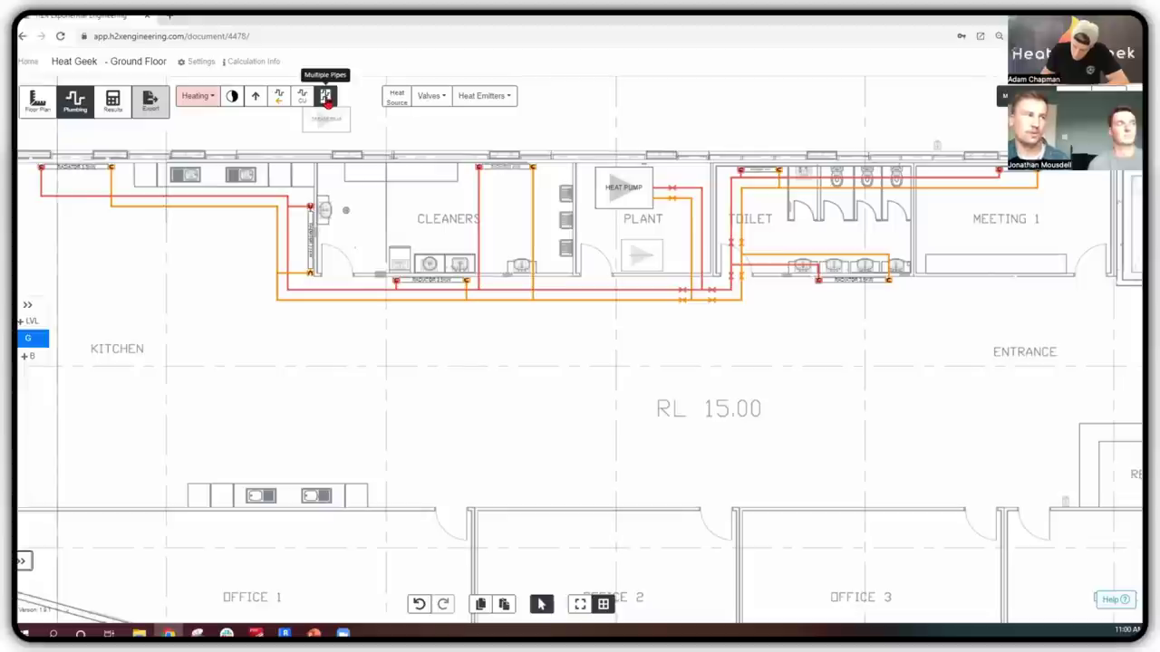
{"action": "left_click", "coordinate": [326, 96]}
{"action": "scroll", "coordinate": [740, 307], "scroll_direction": "up", "scroll_amount": 1}
{"action": "scroll", "coordinate": [740, 306], "scroll_direction": "up", "scroll_amount": 1}
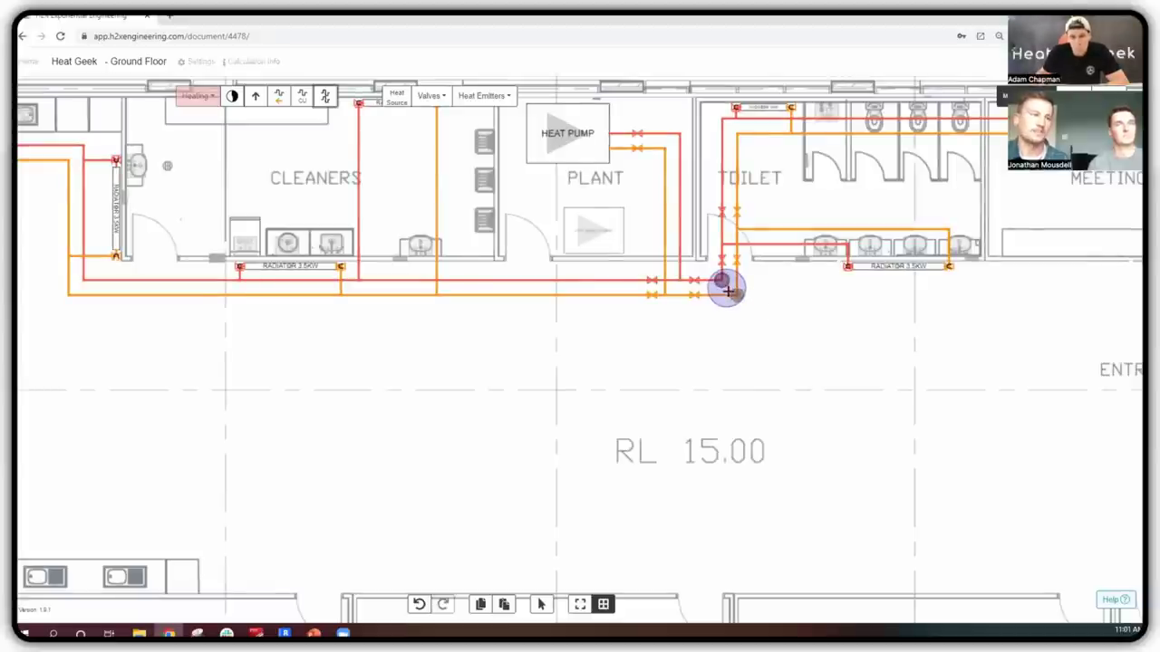
{"action": "left_click", "coordinate": [737, 299]}
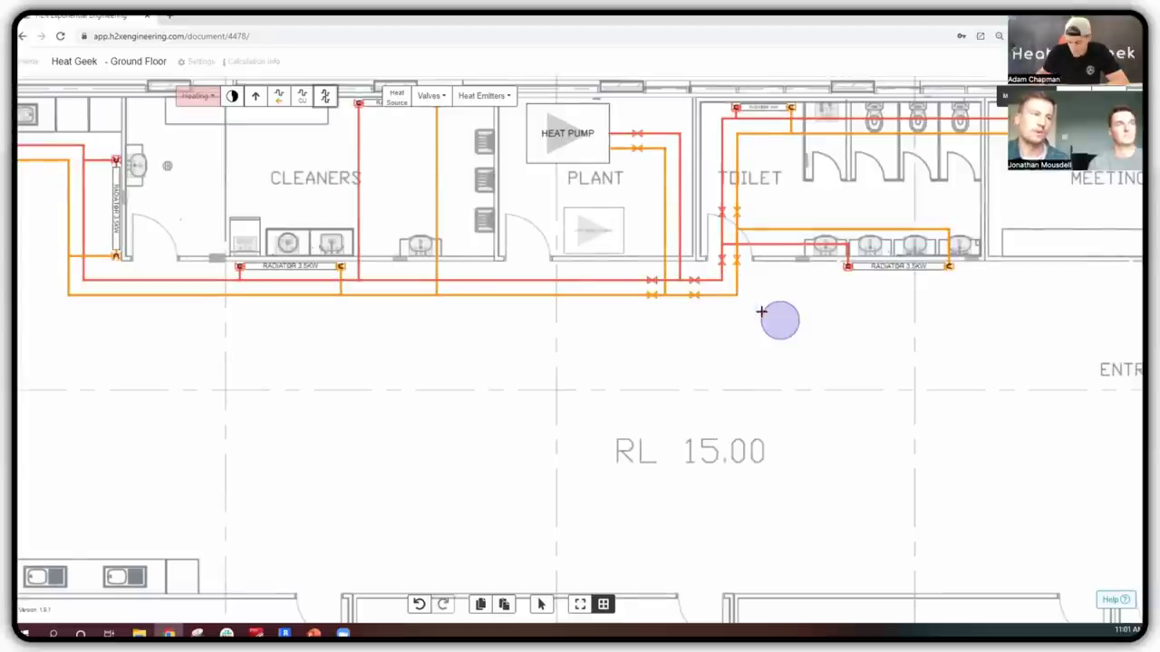
{"action": "left_click", "coordinate": [722, 294]}
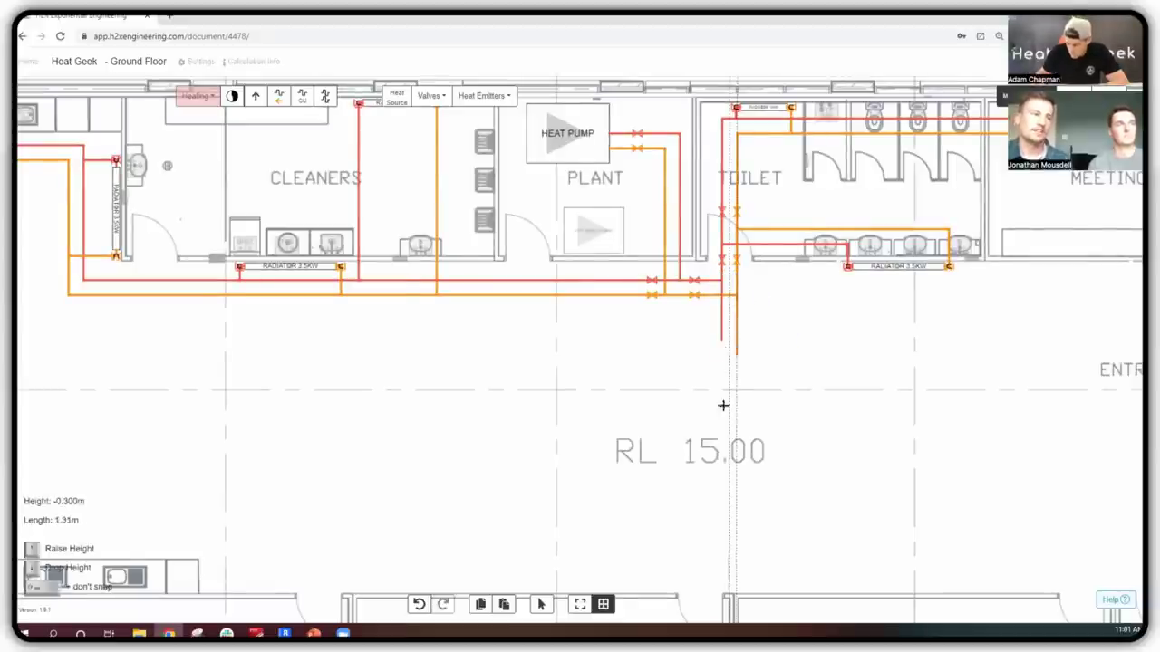
{"action": "scroll", "coordinate": [723, 389], "scroll_direction": "down", "scroll_amount": 3}
{"action": "scroll", "coordinate": [737, 373], "scroll_direction": "up", "scroll_amount": 1}
{"action": "scroll", "coordinate": [752, 327], "scroll_direction": "down", "scroll_amount": 1}
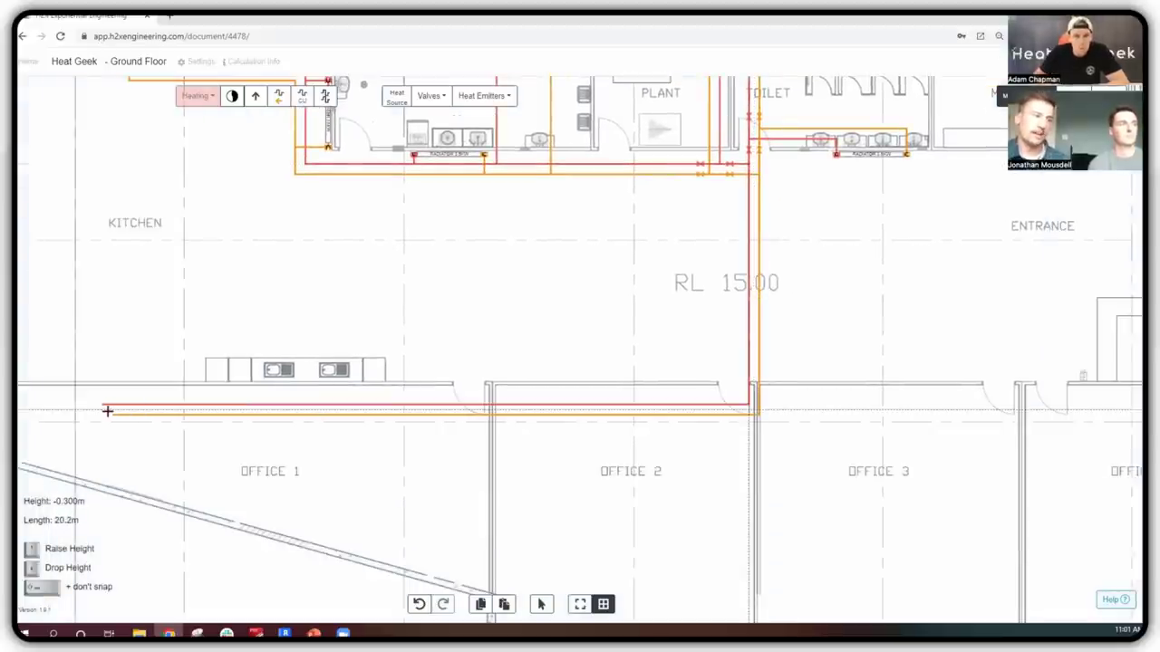
{"action": "right_click", "coordinate": [517, 417]}
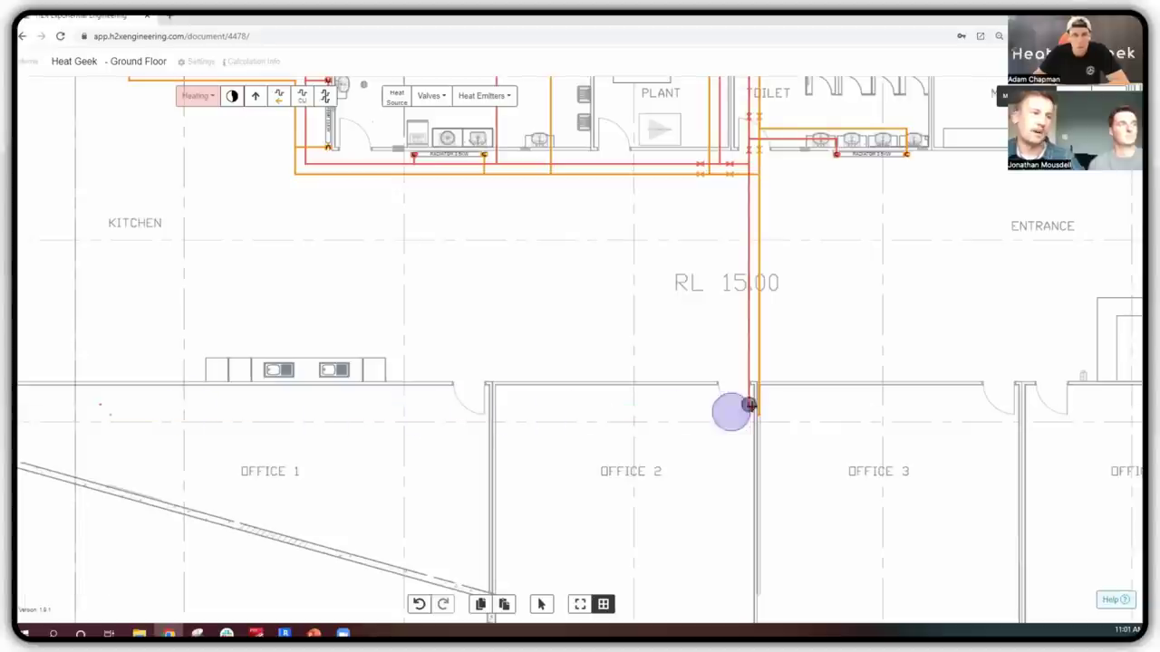
- Draw a second pipe-pair run from the riser junction east toward Reception
{"action": "left_click", "coordinate": [752, 407]}
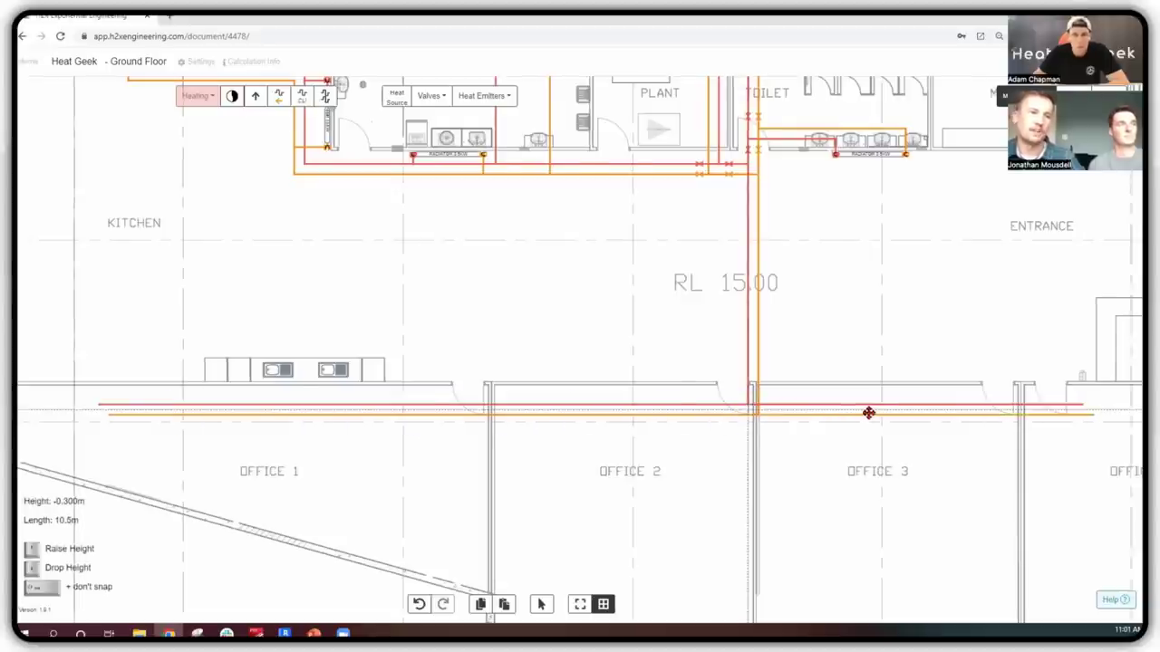
{"action": "scroll", "coordinate": [906, 412], "scroll_direction": "right", "scroll_amount": 5}
{"action": "left_click", "coordinate": [954, 408]}
{"action": "right_click", "coordinate": [966, 433]}
{"action": "left_click_drag", "start_coordinate": [590, 473], "coordinate": [715, 440]}
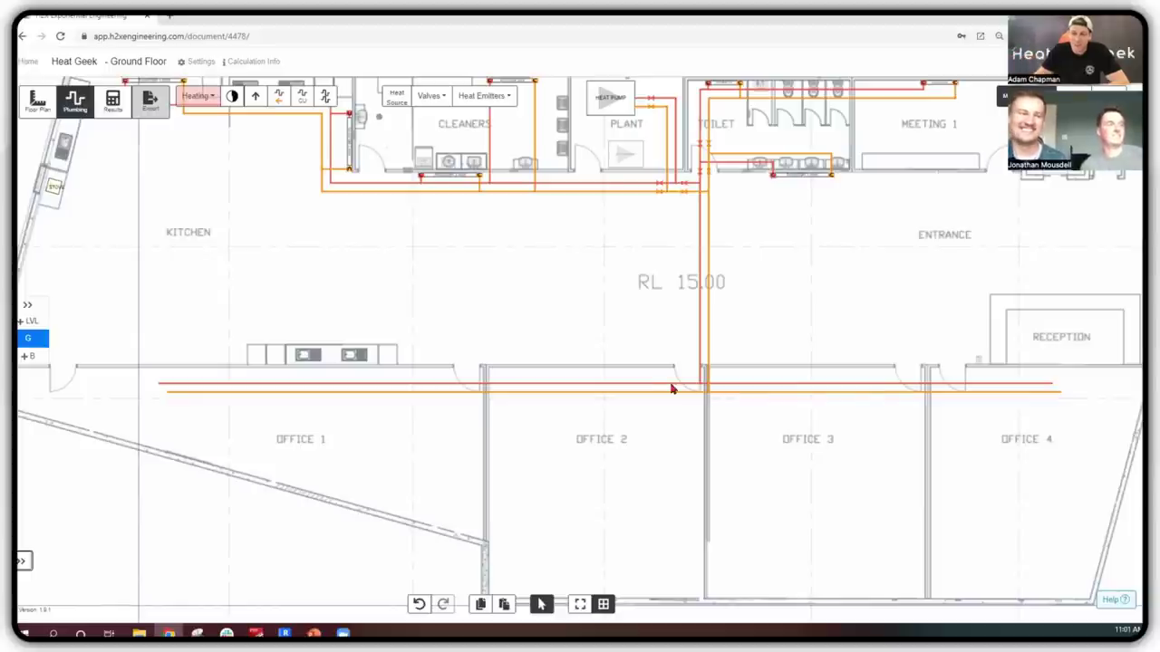
{"action": "scroll", "coordinate": [671, 386], "scroll_direction": "up", "scroll_amount": 1}
{"action": "left_click_drag", "start_coordinate": [689, 441], "coordinate": [680, 435]}
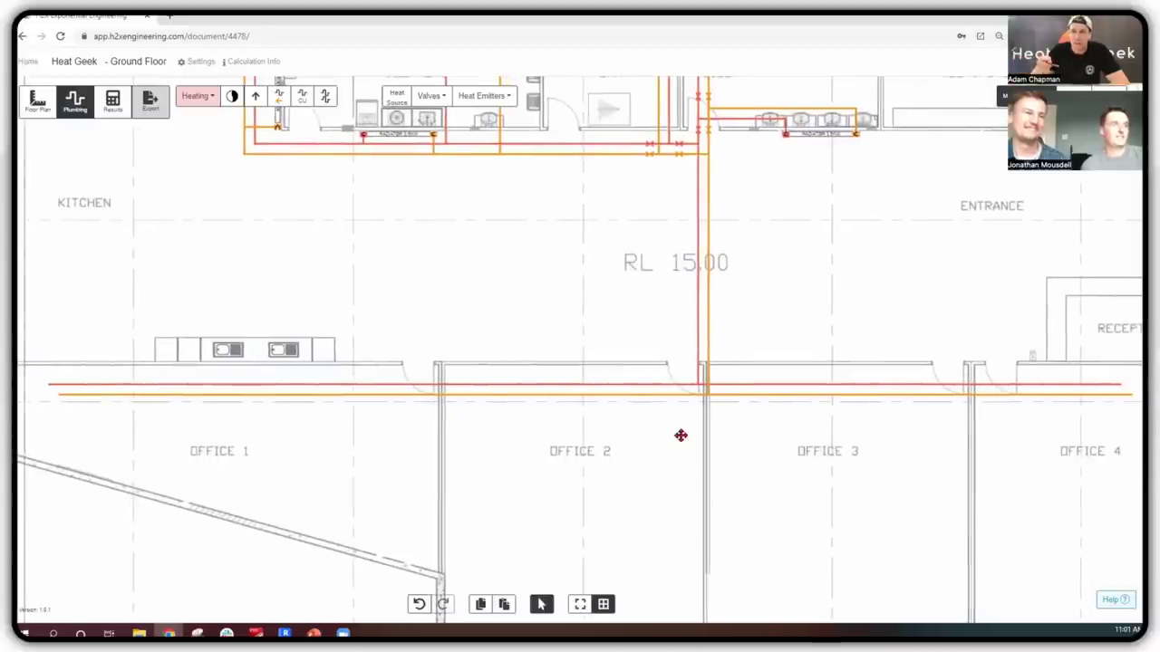
{"action": "left_click_drag", "start_coordinate": [631, 486], "coordinate": [641, 486]}
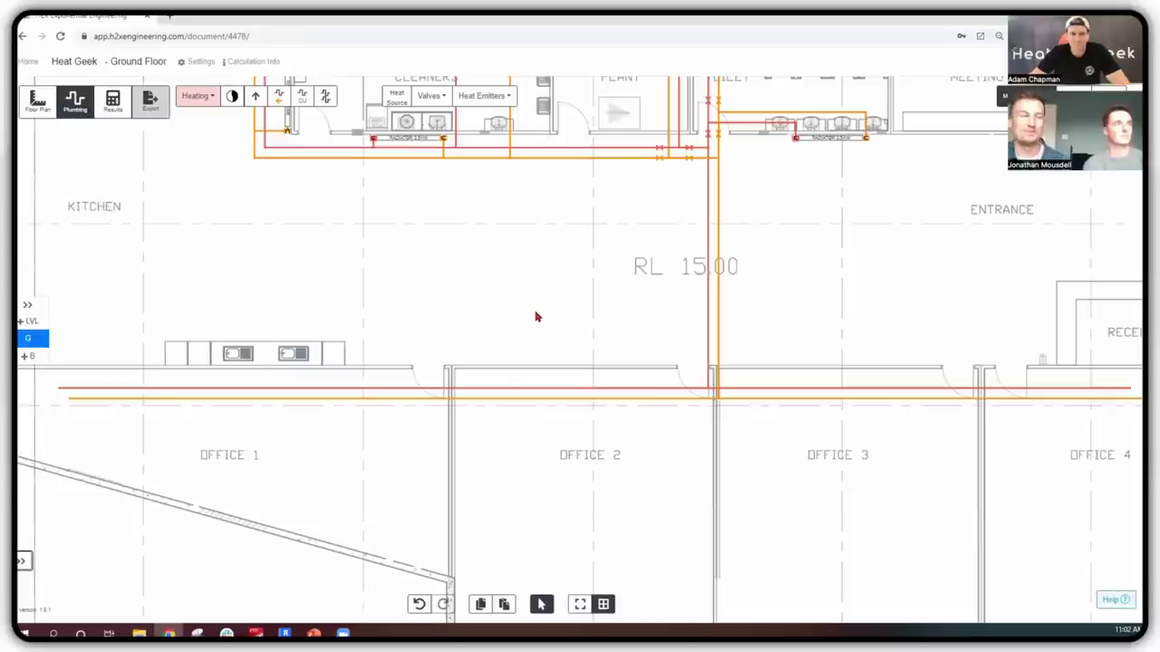
- Place 2.5kW radiators on the Office 1, 2 and 3 walls, each dropping to the corridor heating pipes
{"action": "left_click", "coordinate": [480, 97]}
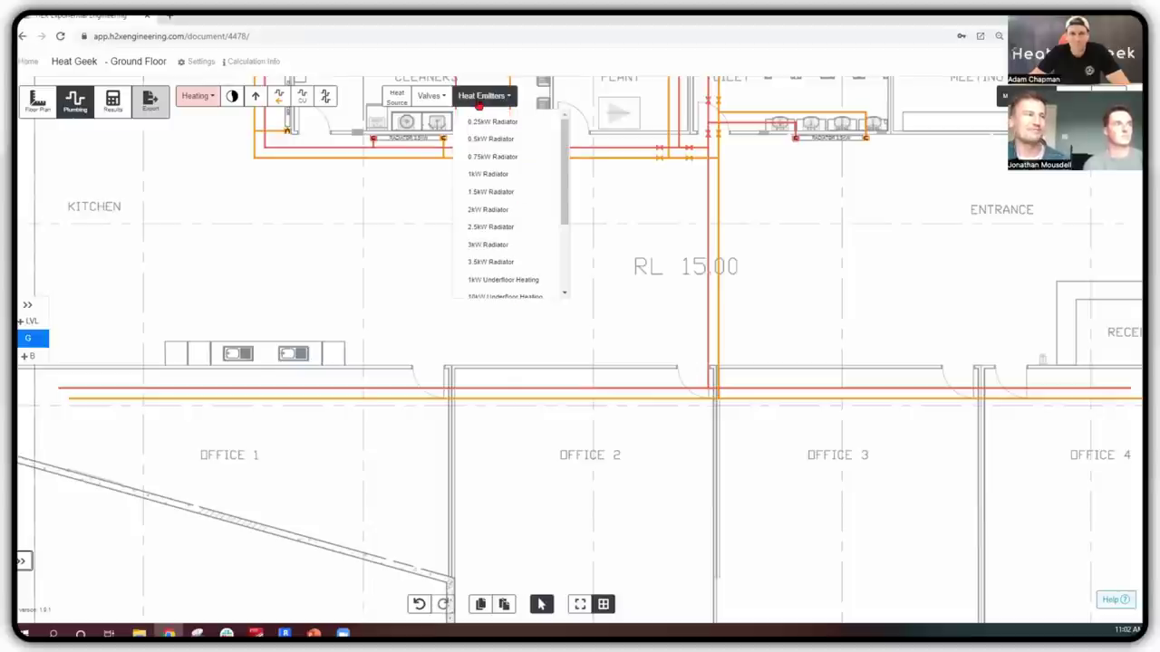
{"action": "scroll", "coordinate": [564, 160], "scroll_direction": "down", "scroll_amount": 5}
{"action": "scroll", "coordinate": [570, 182], "scroll_direction": "up", "scroll_amount": 5}
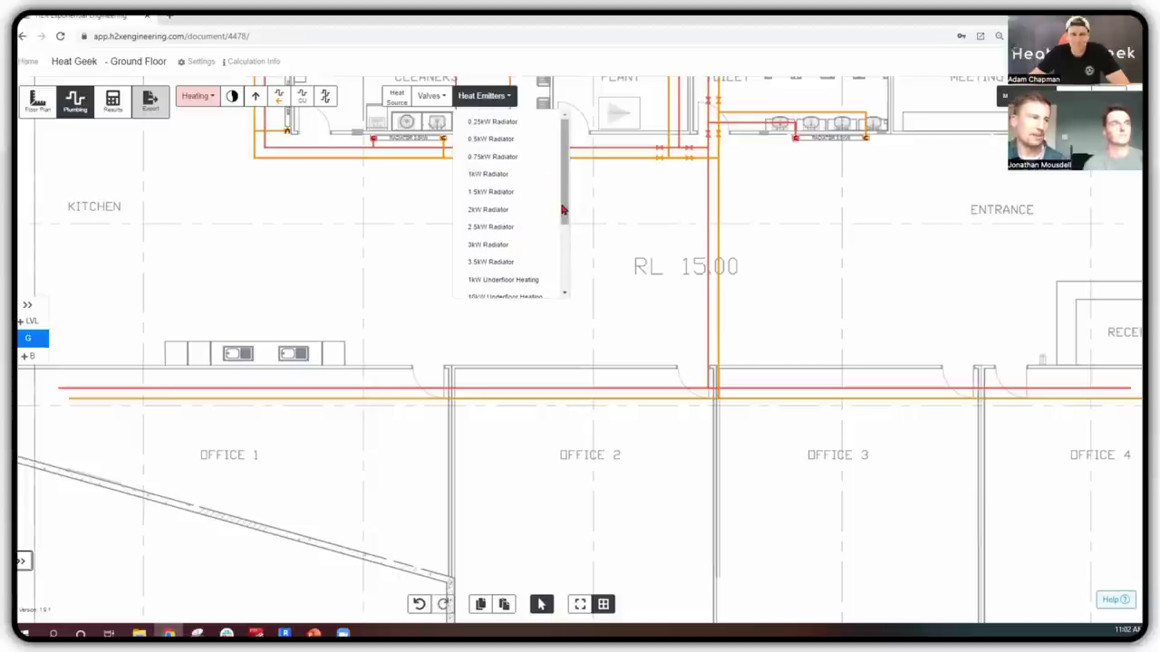
{"action": "left_click", "coordinate": [518, 228]}
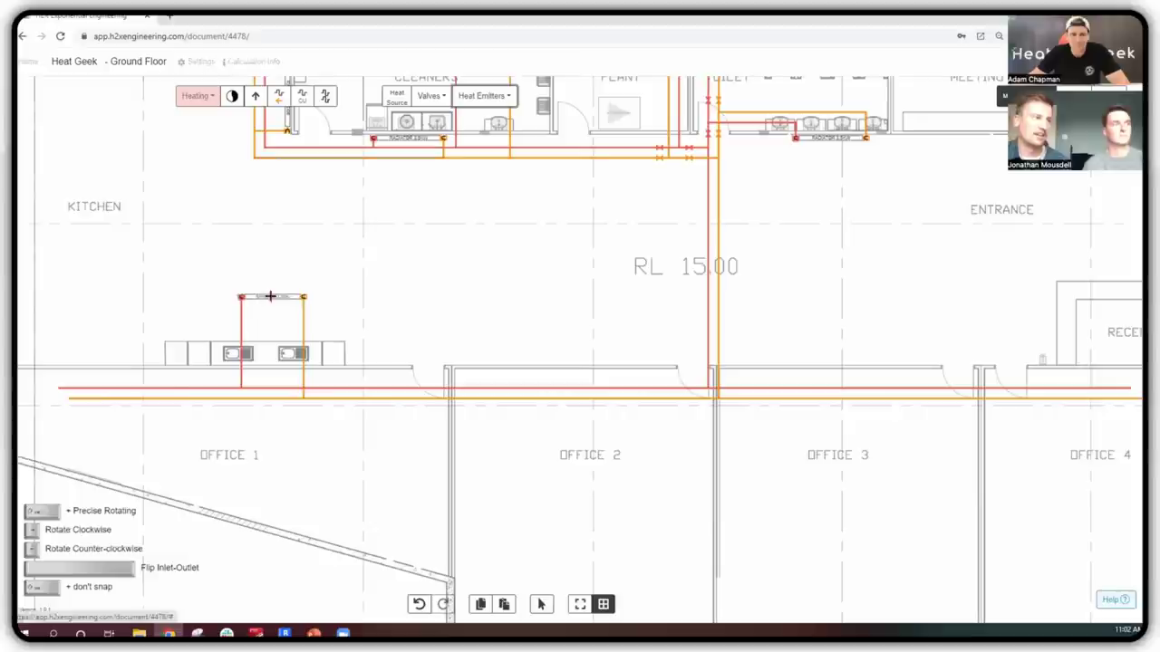
{"action": "left_click", "coordinate": [109, 361]}
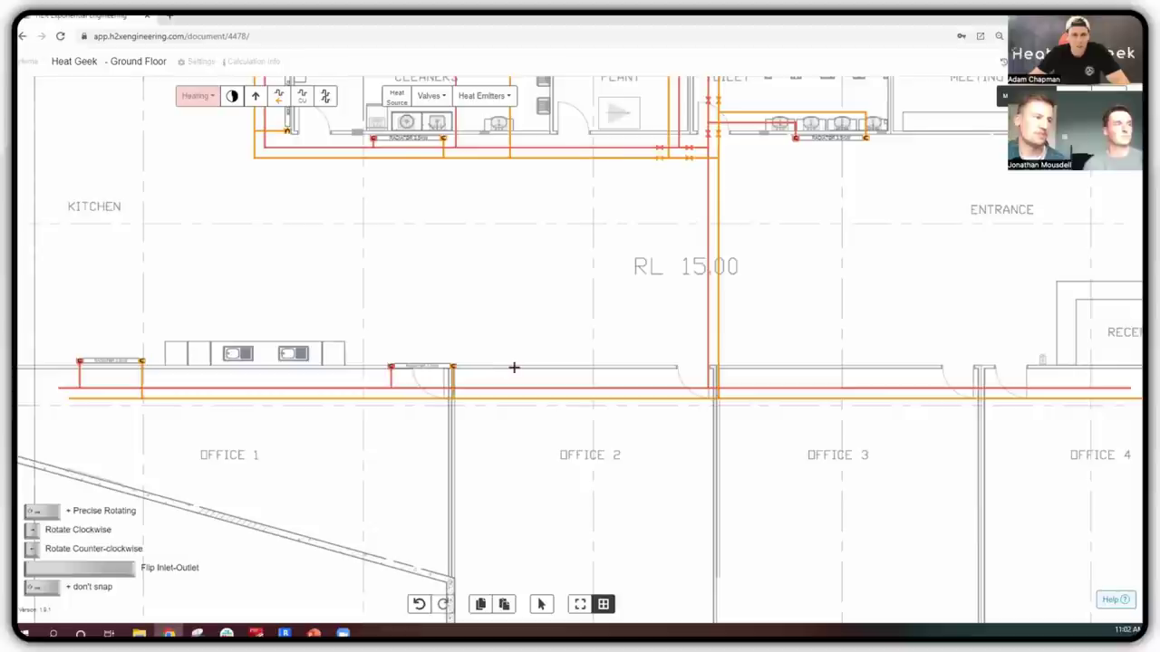
{"action": "left_click", "coordinate": [588, 351]}
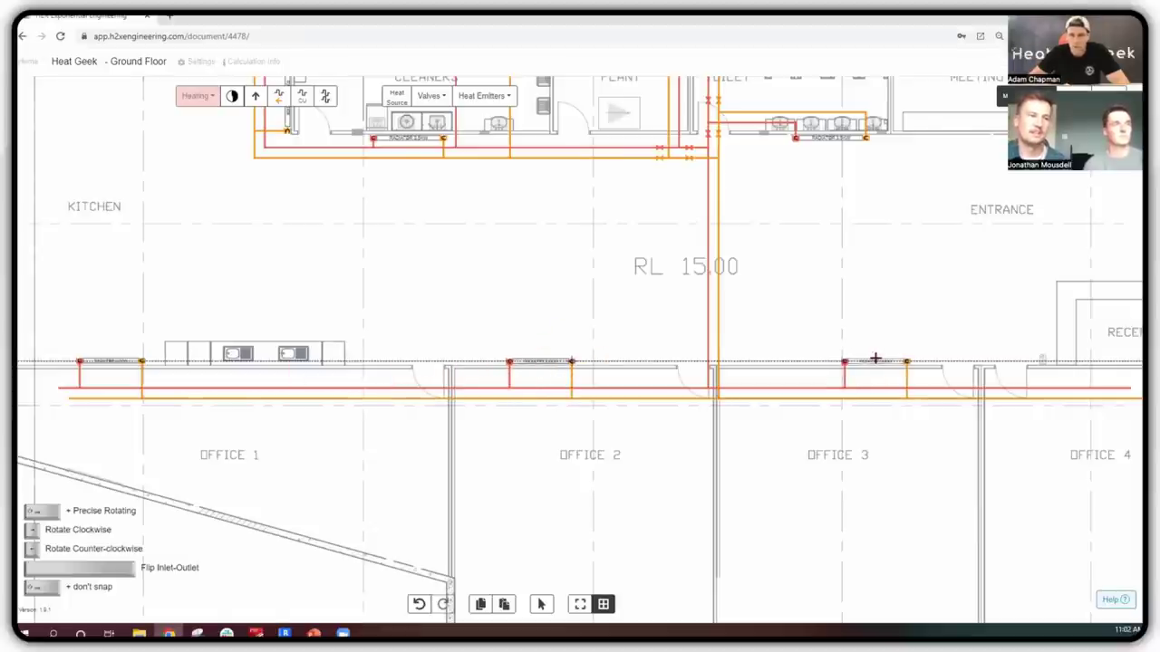
{"action": "left_click", "coordinate": [876, 359]}
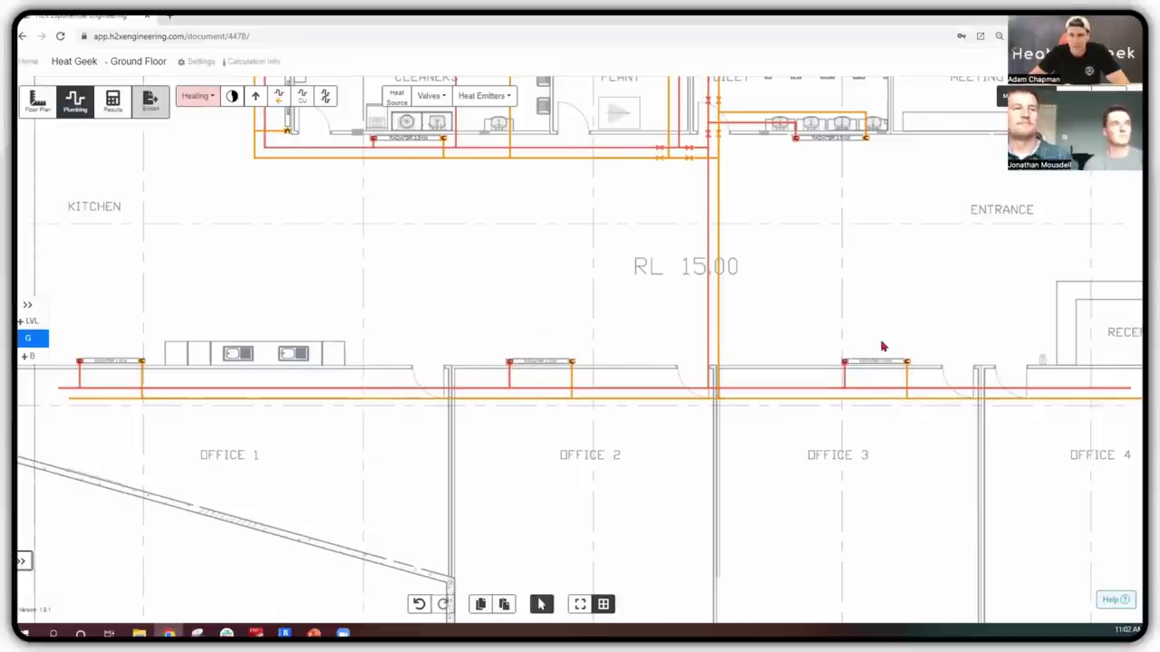
{"action": "scroll", "coordinate": [848, 379], "scroll_direction": "up", "scroll_amount": 2}
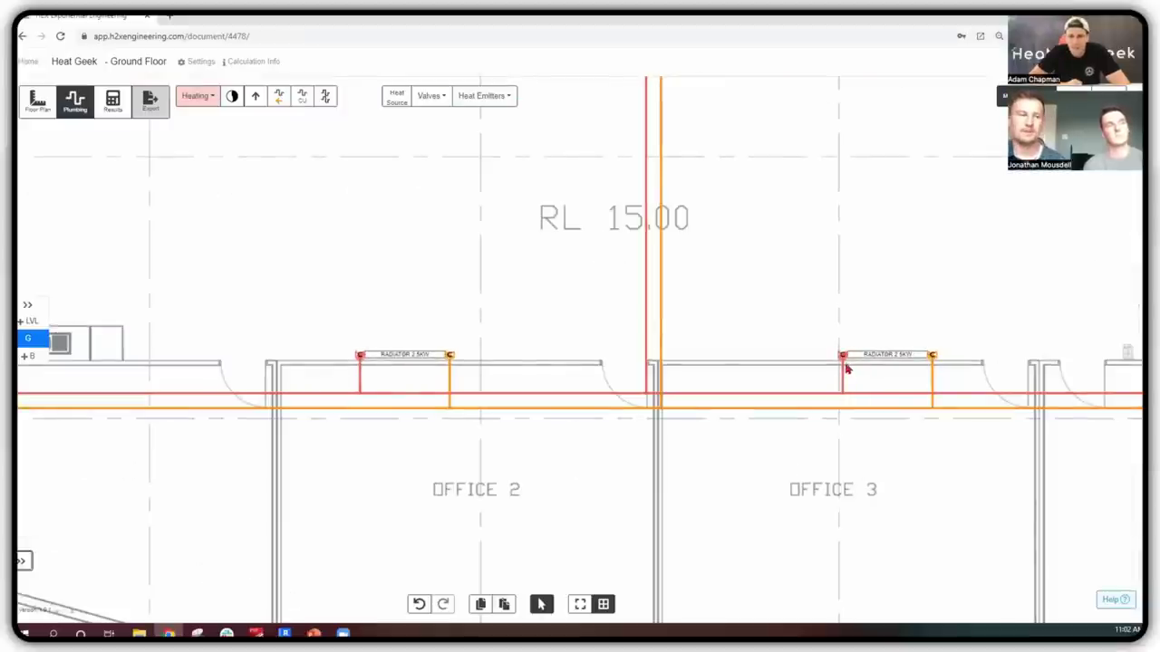
{"action": "scroll", "coordinate": [843, 364], "scroll_direction": "up", "scroll_amount": 3}
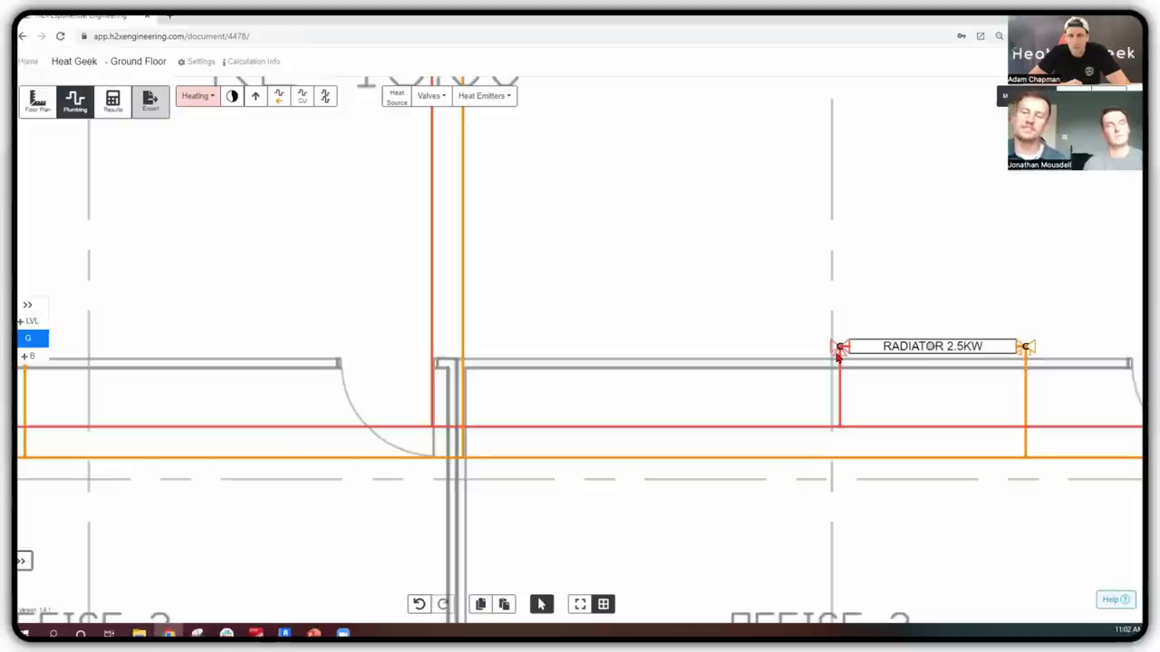
{"action": "scroll", "coordinate": [863, 384], "scroll_direction": "down", "scroll_amount": 5}
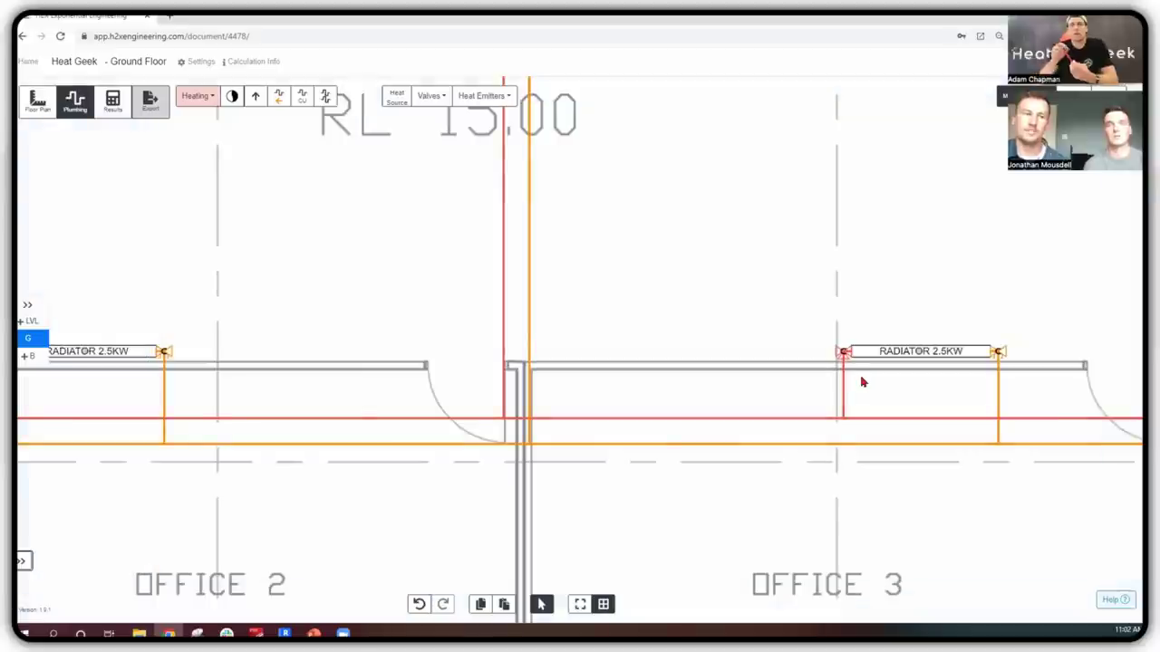
- Inspect the red heating pipe's properties
{"action": "scroll", "coordinate": [863, 384], "scroll_direction": "down", "scroll_amount": 3}
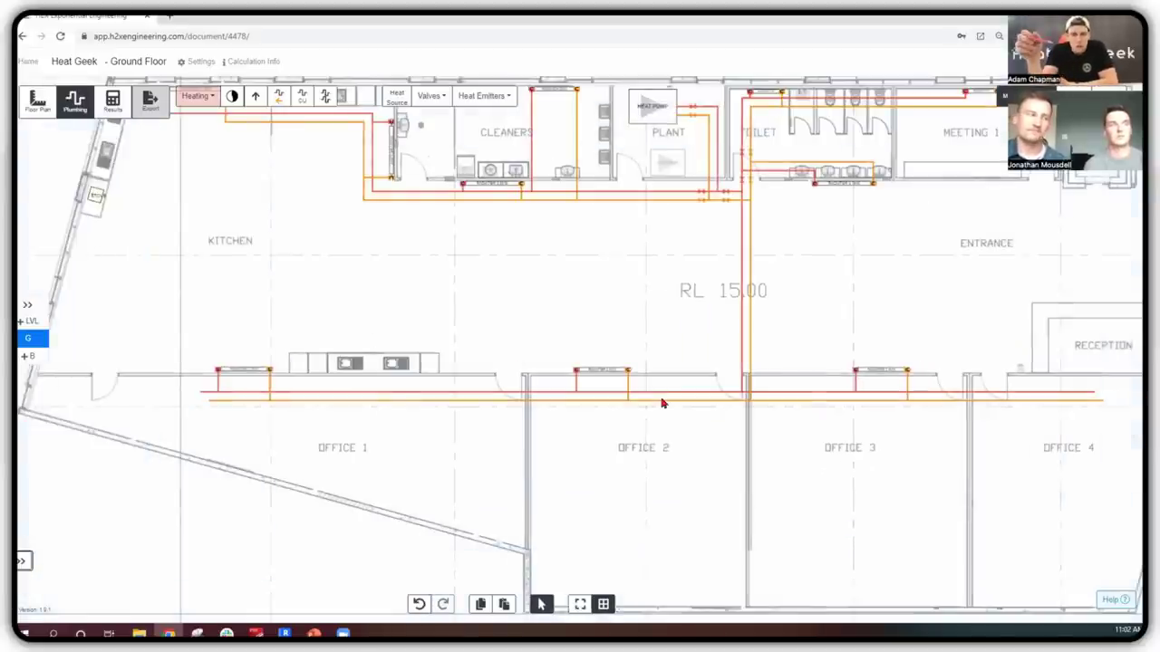
{"action": "left_click", "coordinate": [212, 395]}
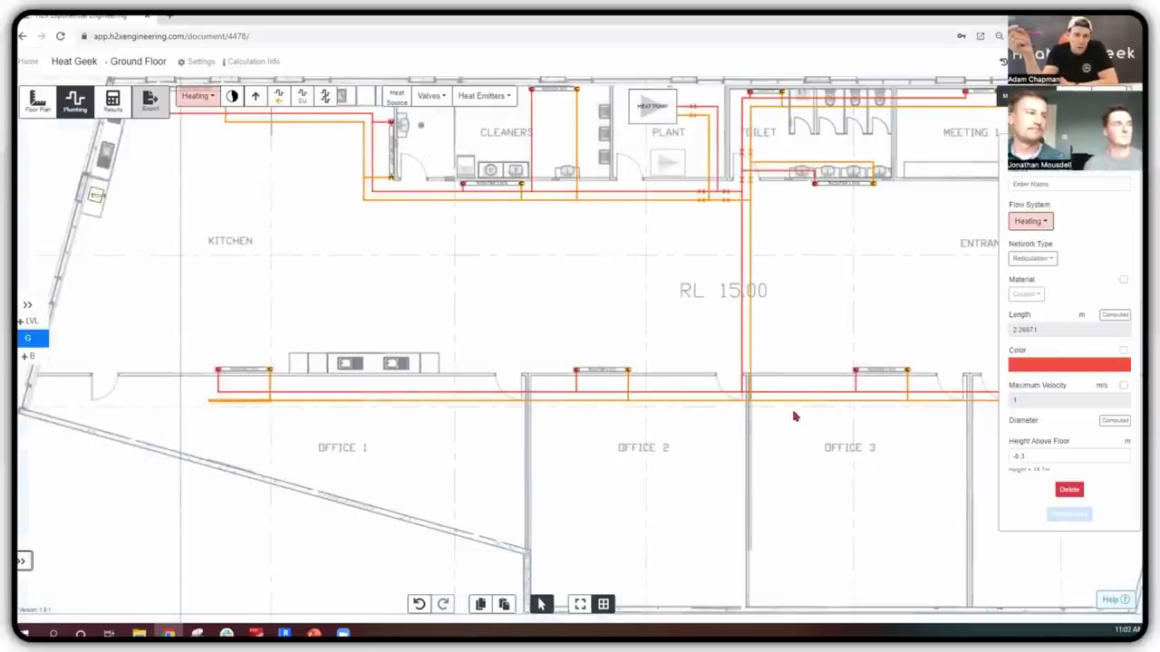
{"action": "left_click", "coordinate": [895, 458]}
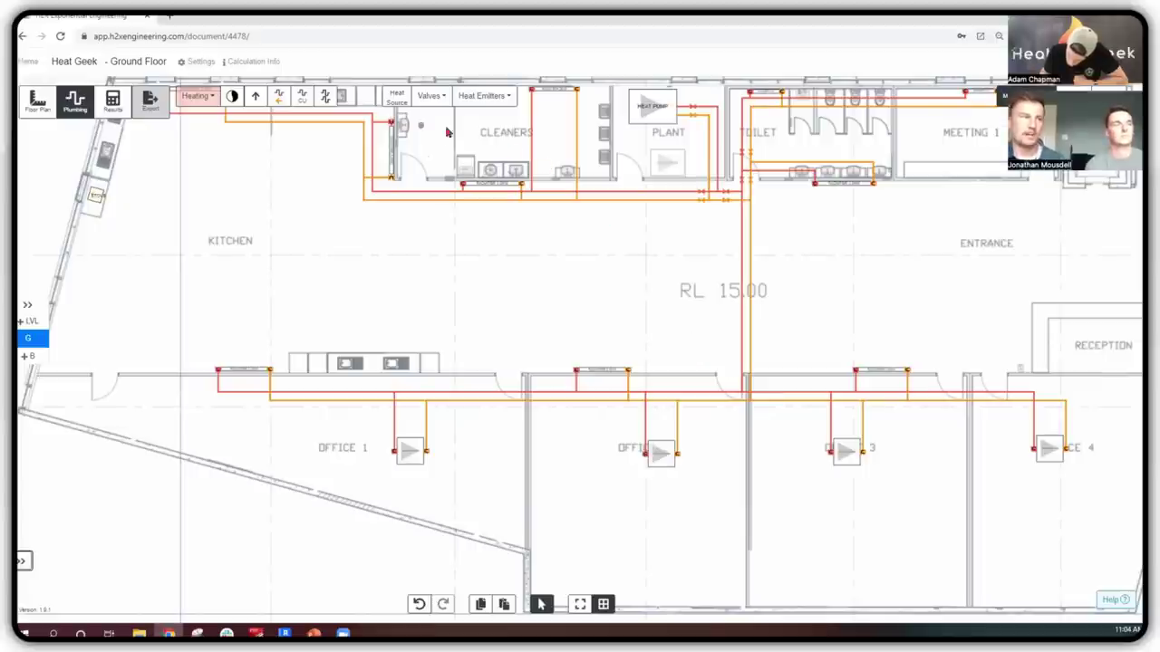
- Place butterfly valves on the heating flow and return riser and the adjacent corridor pipes
{"action": "left_click", "coordinate": [432, 96]}
{"action": "left_click", "coordinate": [464, 156]}
{"action": "scroll", "coordinate": [732, 208], "scroll_direction": "up", "scroll_amount": 5}
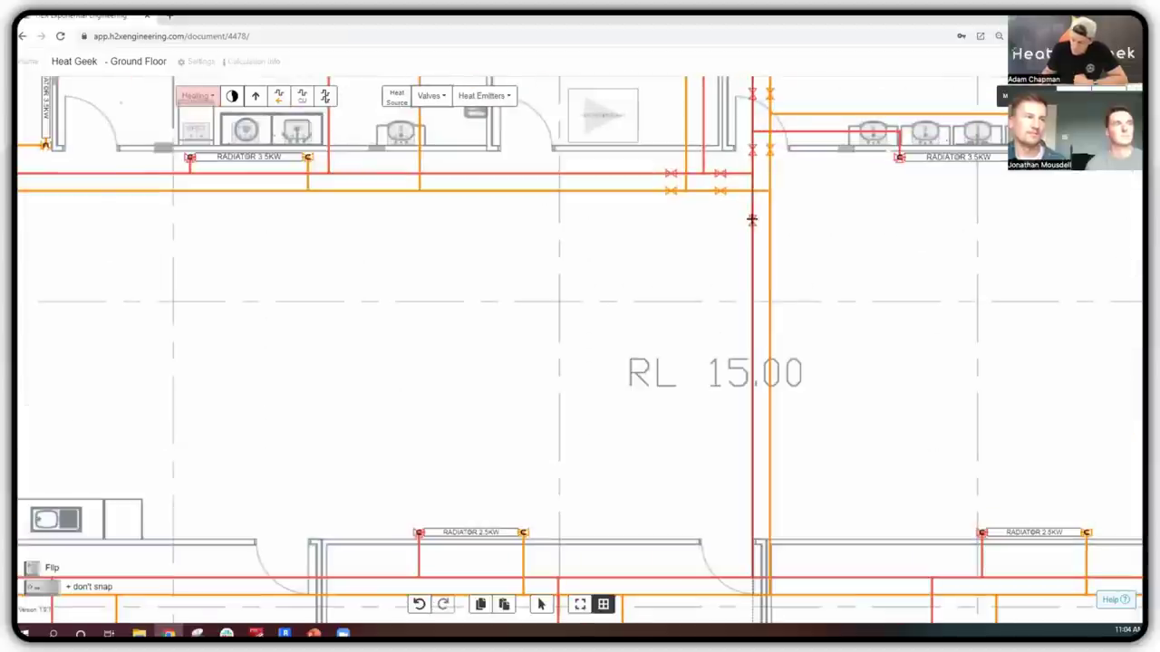
{"action": "left_click", "coordinate": [752, 219]}
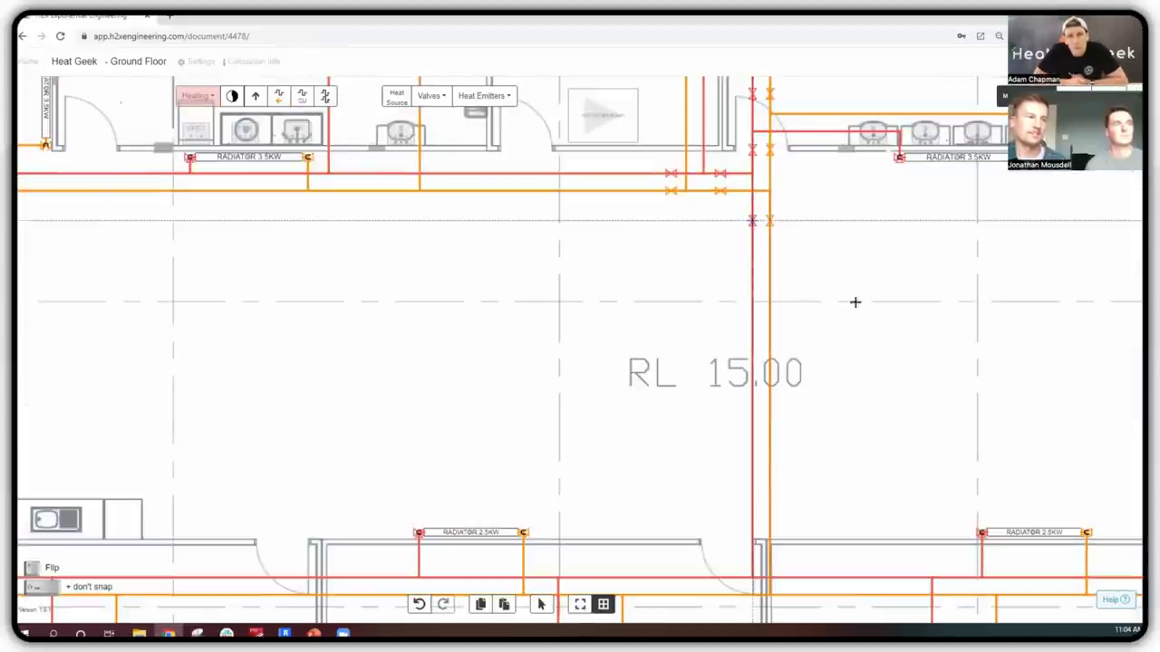
{"action": "left_click_drag", "start_coordinate": [856, 284], "coordinate": [867, 168]}
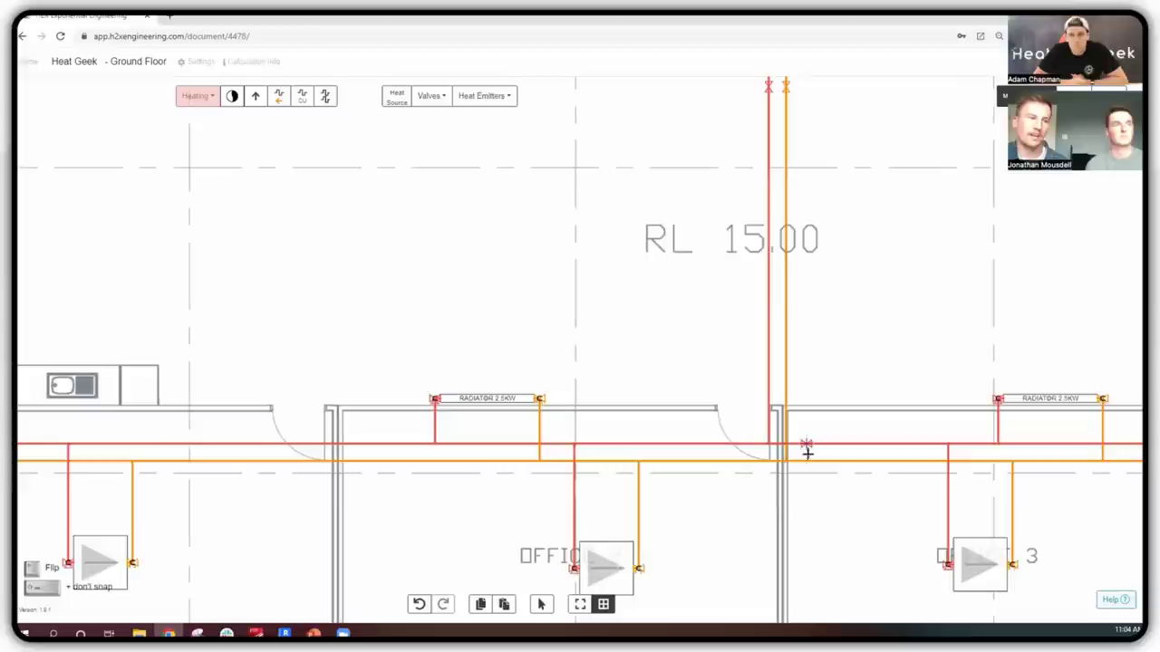
{"action": "left_click", "coordinate": [807, 452]}
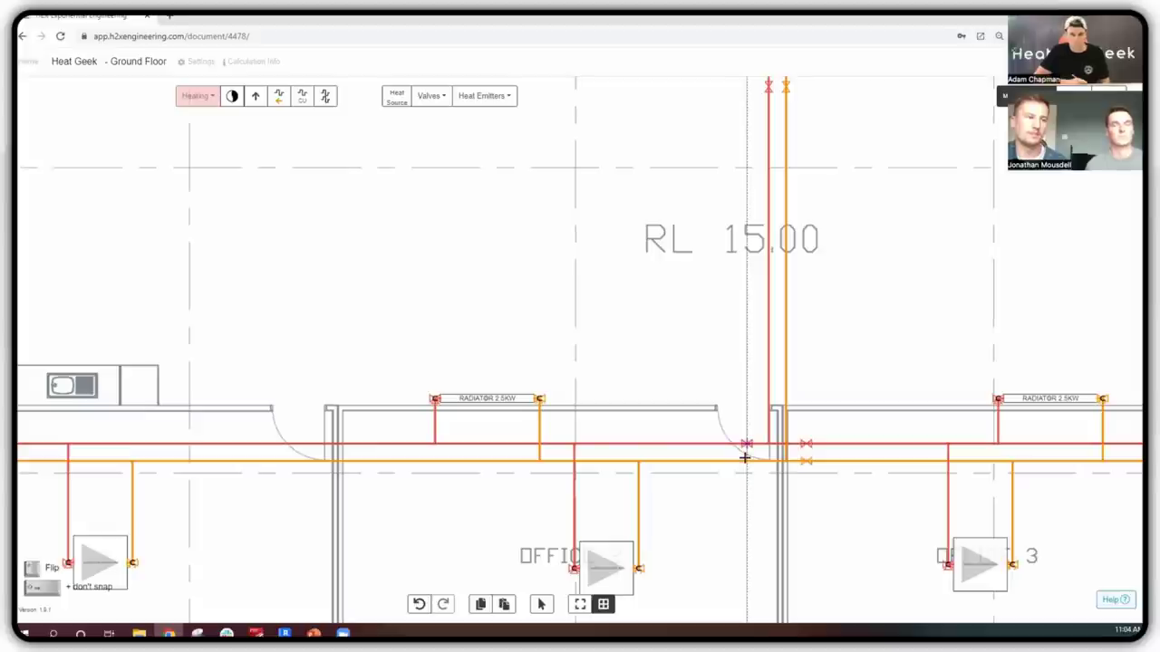
{"action": "key", "text": "Escape"}
{"action": "scroll", "coordinate": [725, 353], "scroll_direction": "down", "scroll_amount": 5}
{"action": "middle_click_drag", "start_coordinate": [821, 345], "coordinate": [848, 373]}
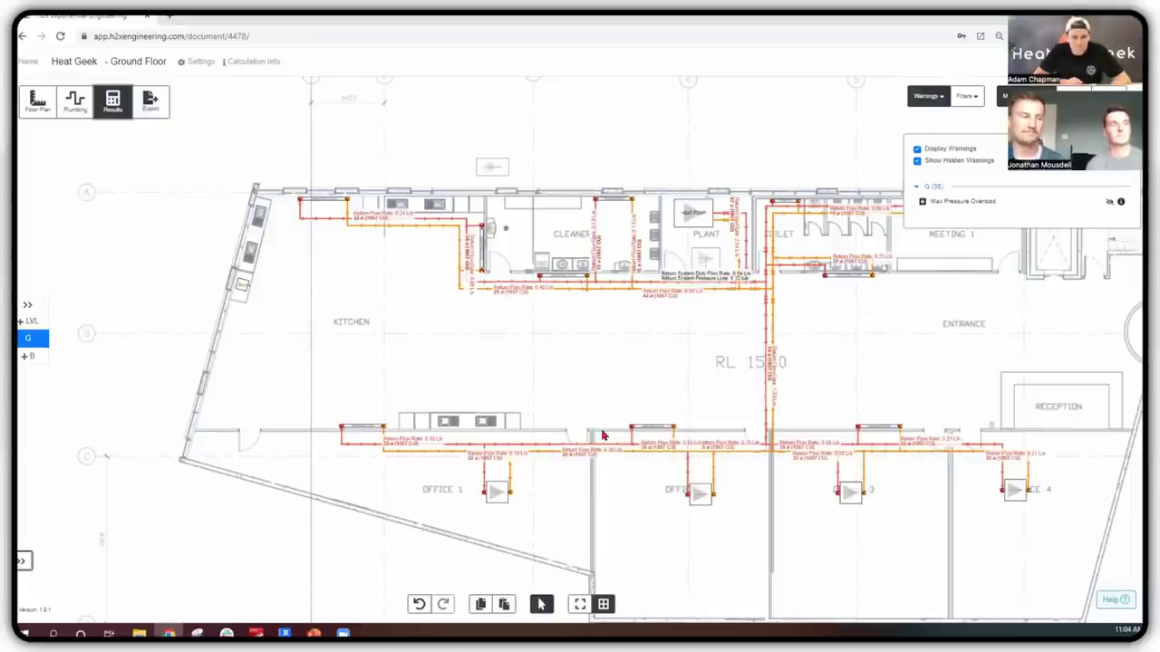
- Close the warnings list and zoom to the heat pump's 2.54 L/s flow and 0.57 bar loss
{"action": "left_click", "coordinate": [730, 245]}
{"action": "scroll", "coordinate": [725, 216], "scroll_direction": "up", "scroll_amount": 3}
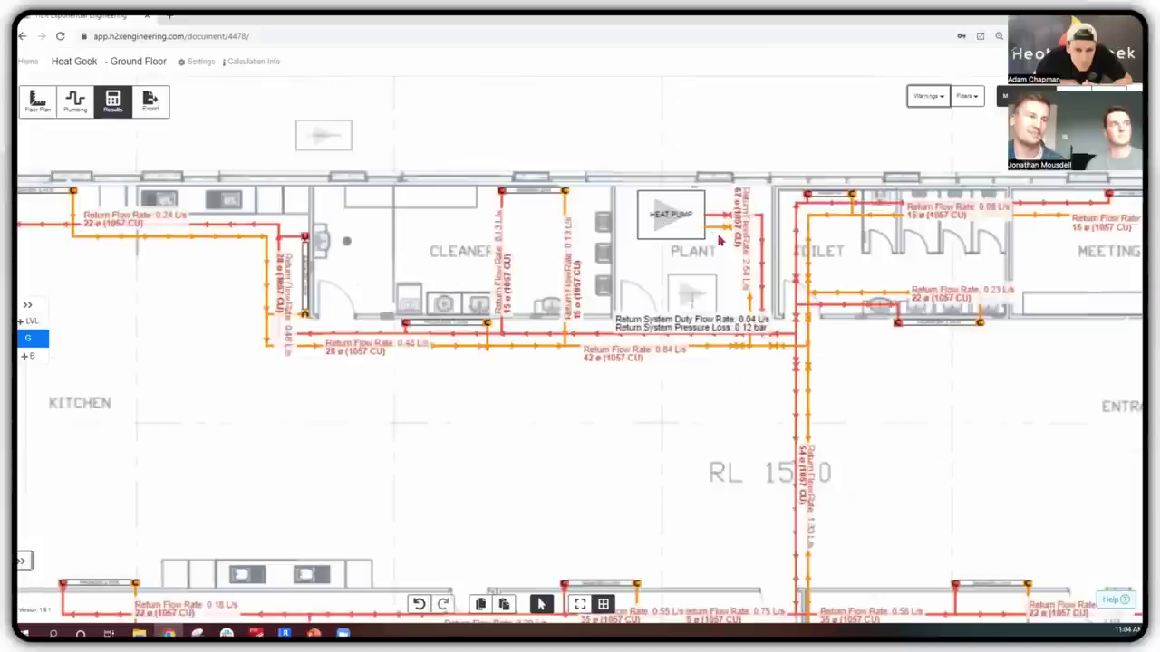
{"action": "scroll", "coordinate": [725, 231], "scroll_direction": "up", "scroll_amount": 5}
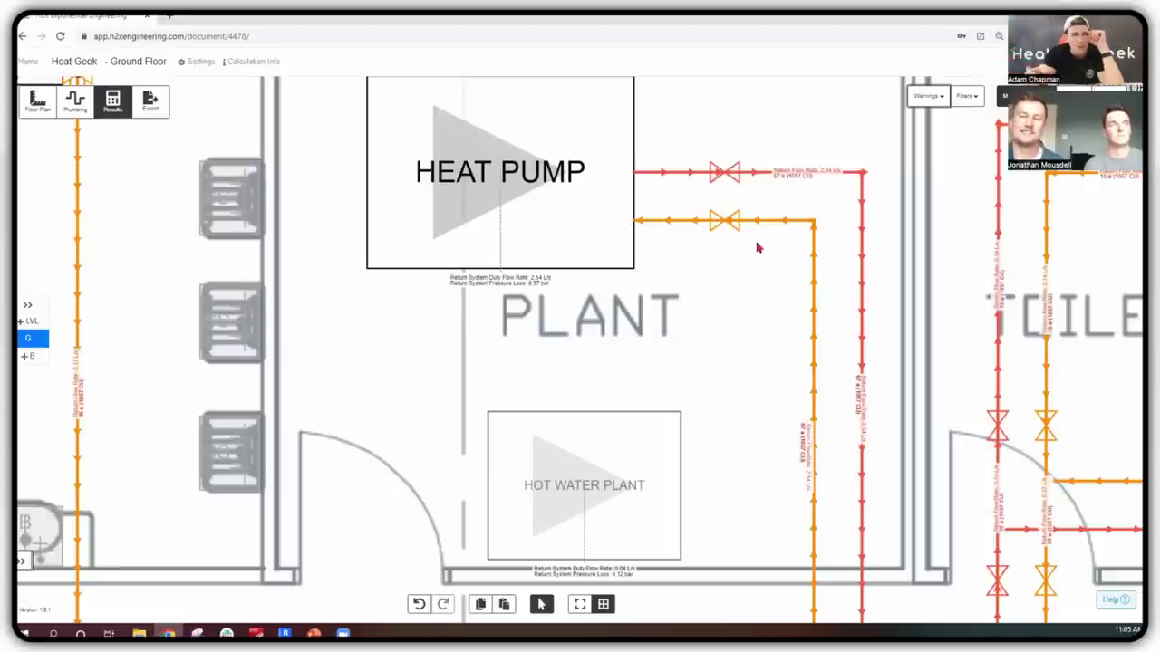
{"action": "left_click_drag", "start_coordinate": [719, 287], "coordinate": [747, 281]}
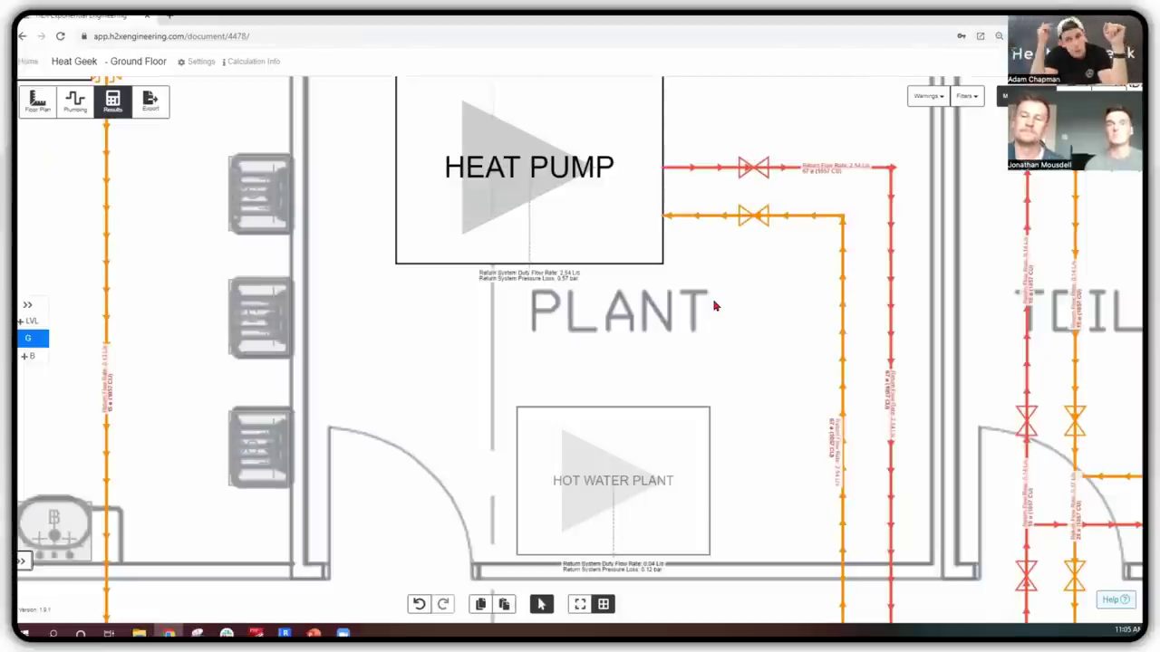
{"action": "scroll", "coordinate": [702, 332], "scroll_direction": "up", "scroll_amount": 1}
{"action": "scroll", "coordinate": [701, 331], "scroll_direction": "left", "scroll_amount": 1}
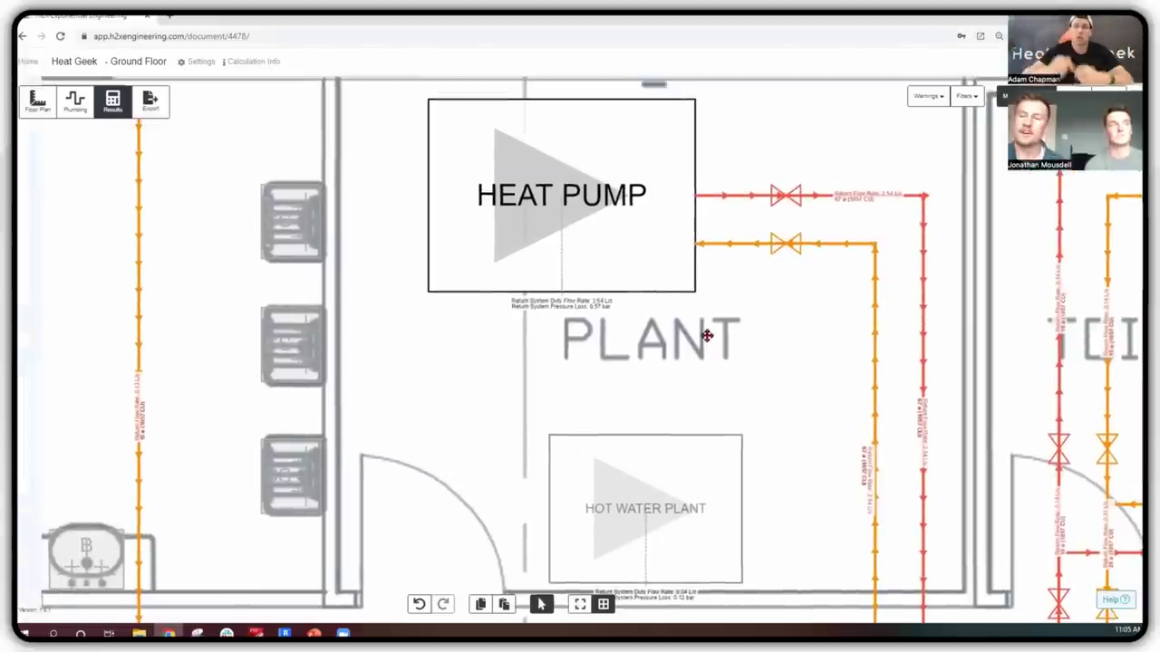
{"action": "scroll", "coordinate": [678, 301], "scroll_direction": "up", "scroll_amount": 2}
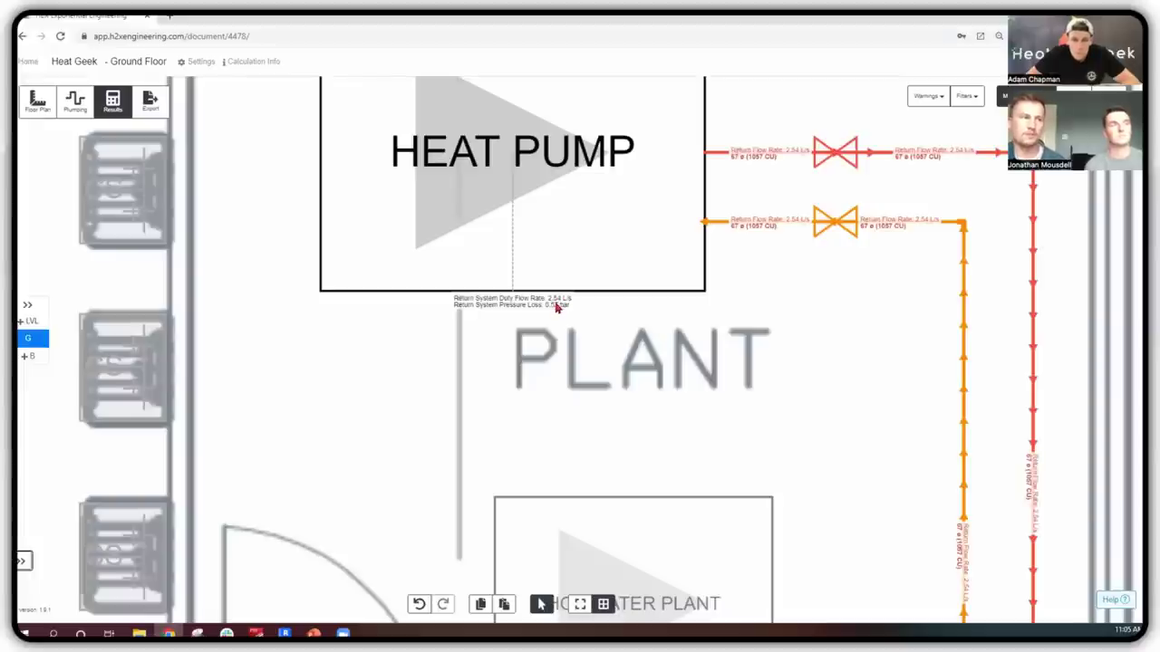
{"action": "scroll", "coordinate": [571, 308], "scroll_direction": "down", "scroll_amount": 1}
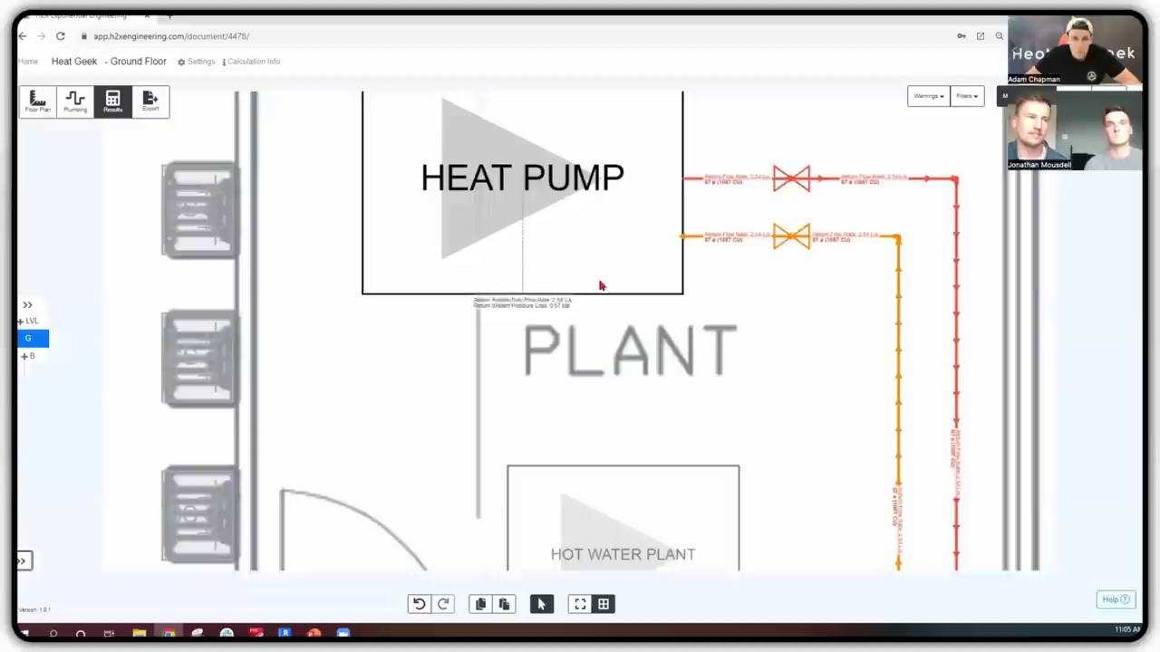
- Turn on Pipe Velocity in the results filters, showing values like 0.78 m/s at the heat pump
{"action": "left_click", "coordinate": [966, 96]}
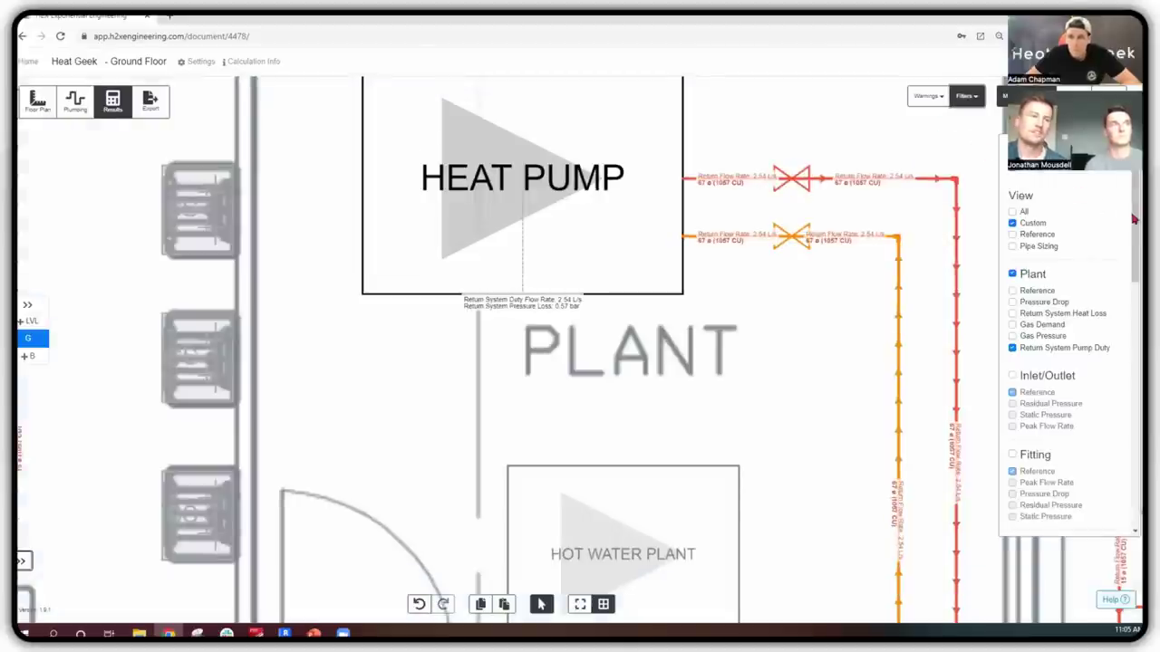
{"action": "left_click_drag", "start_coordinate": [1132, 267], "coordinate": [1130, 355]}
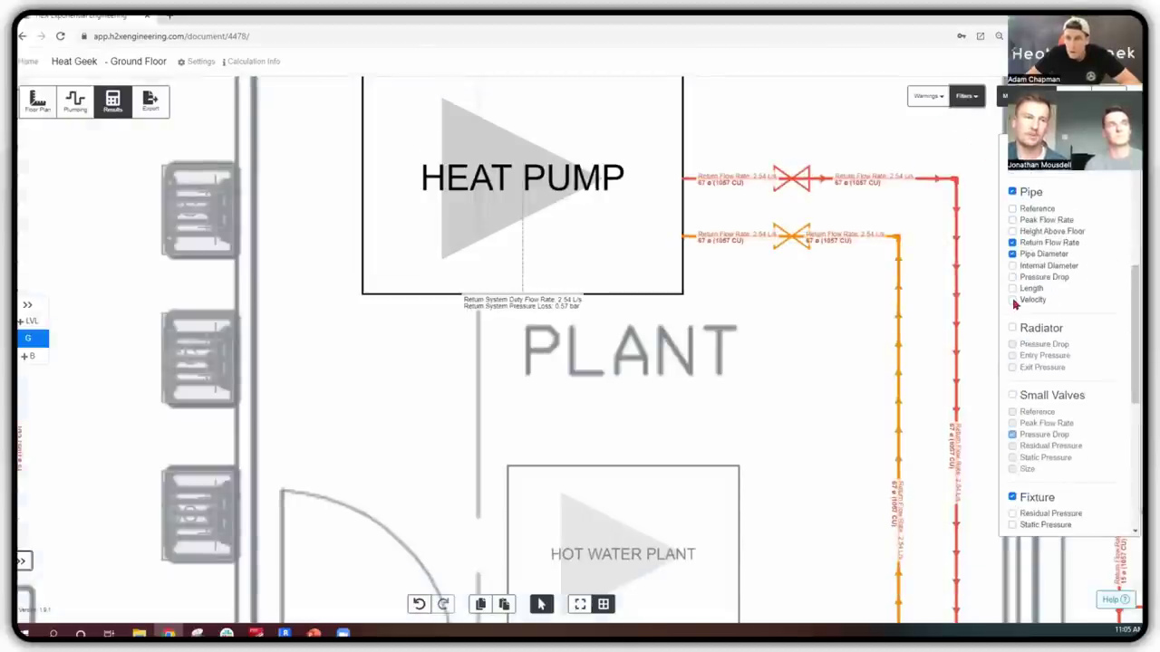
{"action": "left_click", "coordinate": [1013, 300]}
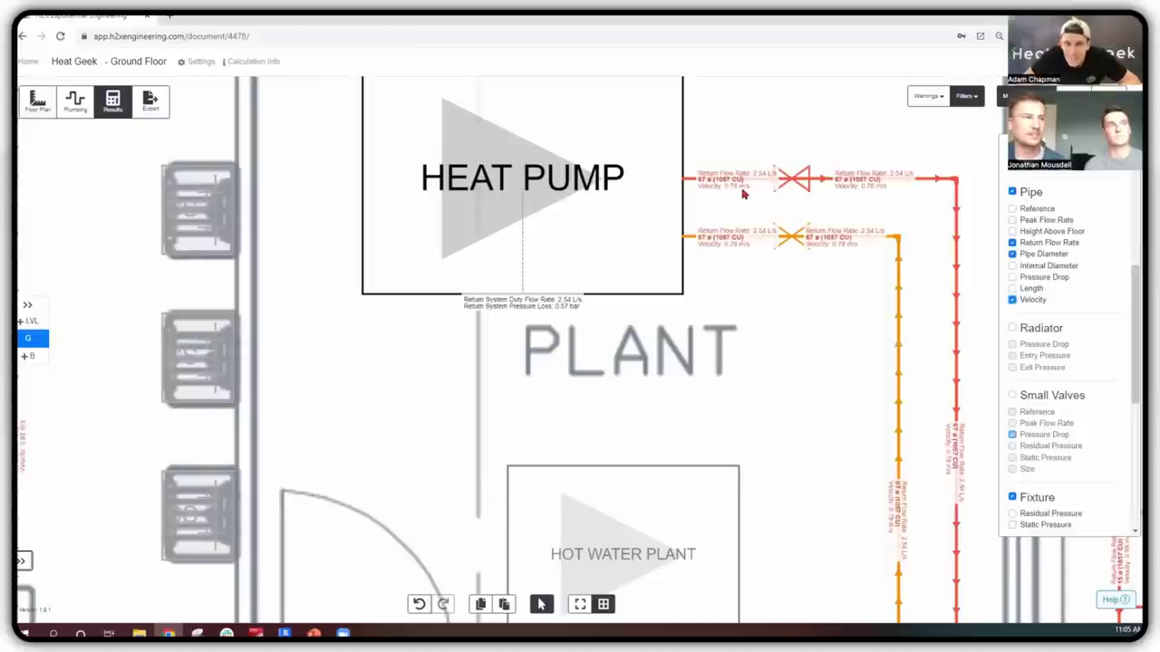
{"action": "scroll", "coordinate": [766, 235], "scroll_direction": "down", "scroll_amount": 5}
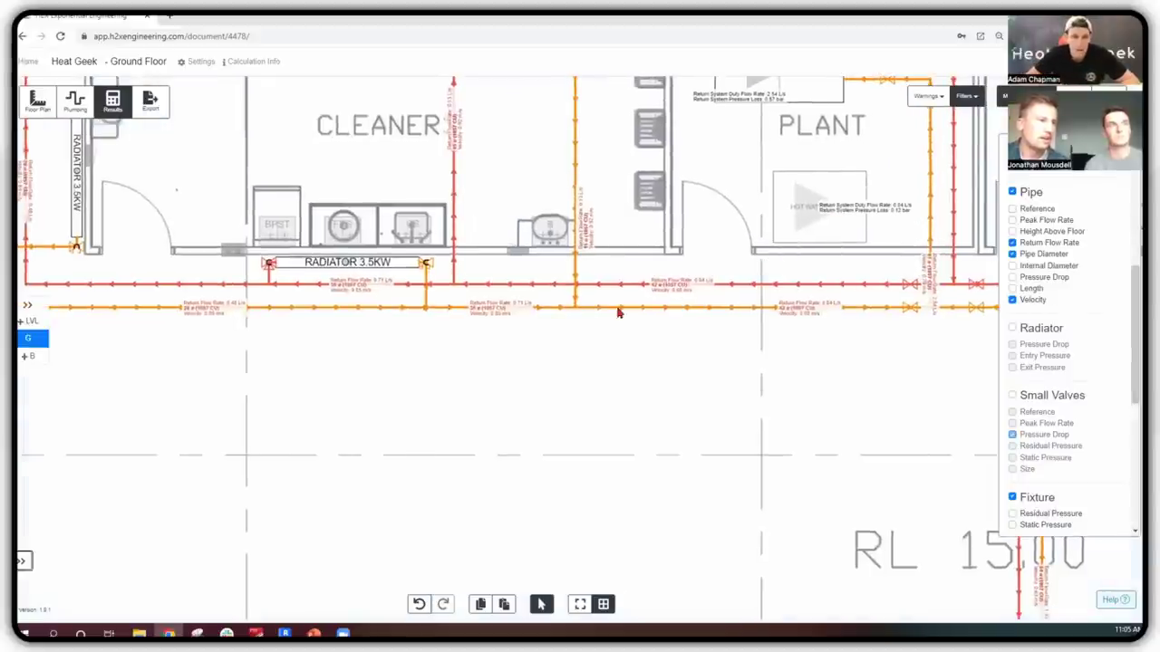
{"action": "scroll", "coordinate": [589, 319], "scroll_direction": "left", "scroll_amount": 3}
{"action": "scroll", "coordinate": [505, 327], "scroll_direction": "left", "scroll_amount": 3}
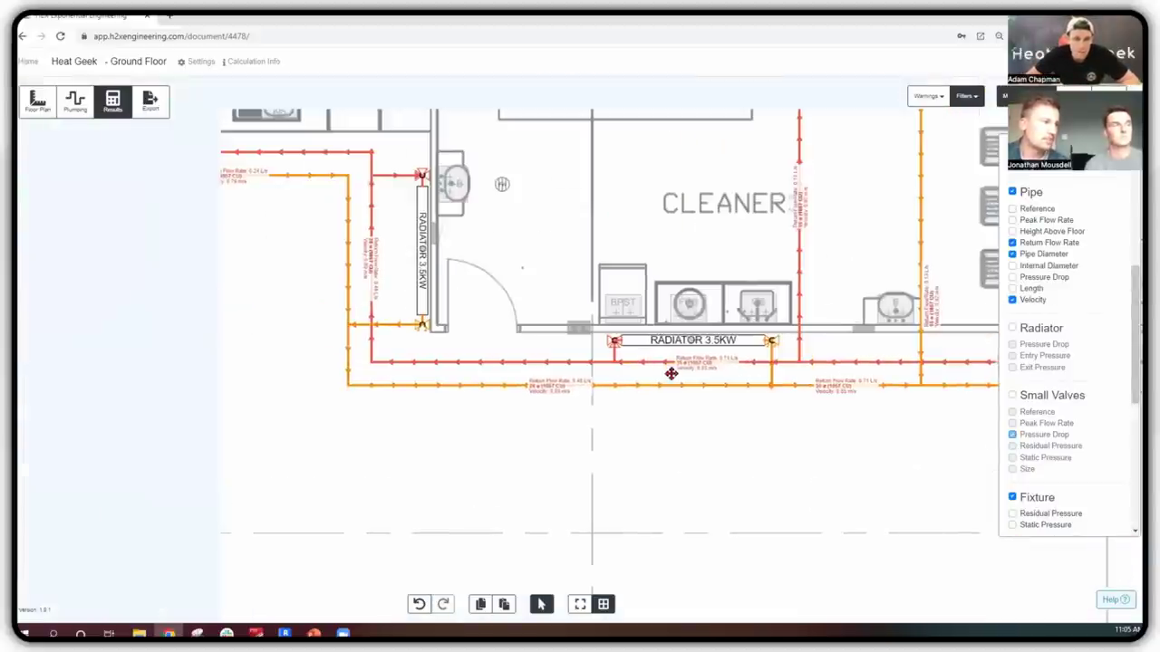
{"action": "scroll", "coordinate": [458, 441], "scroll_direction": "right", "scroll_amount": 3}
{"action": "scroll", "coordinate": [793, 272], "scroll_direction": "right", "scroll_amount": 3}
{"action": "scroll", "coordinate": [811, 268], "scroll_direction": "up", "scroll_amount": 3}
{"action": "scroll", "coordinate": [811, 268], "scroll_direction": "up", "scroll_amount": 3}
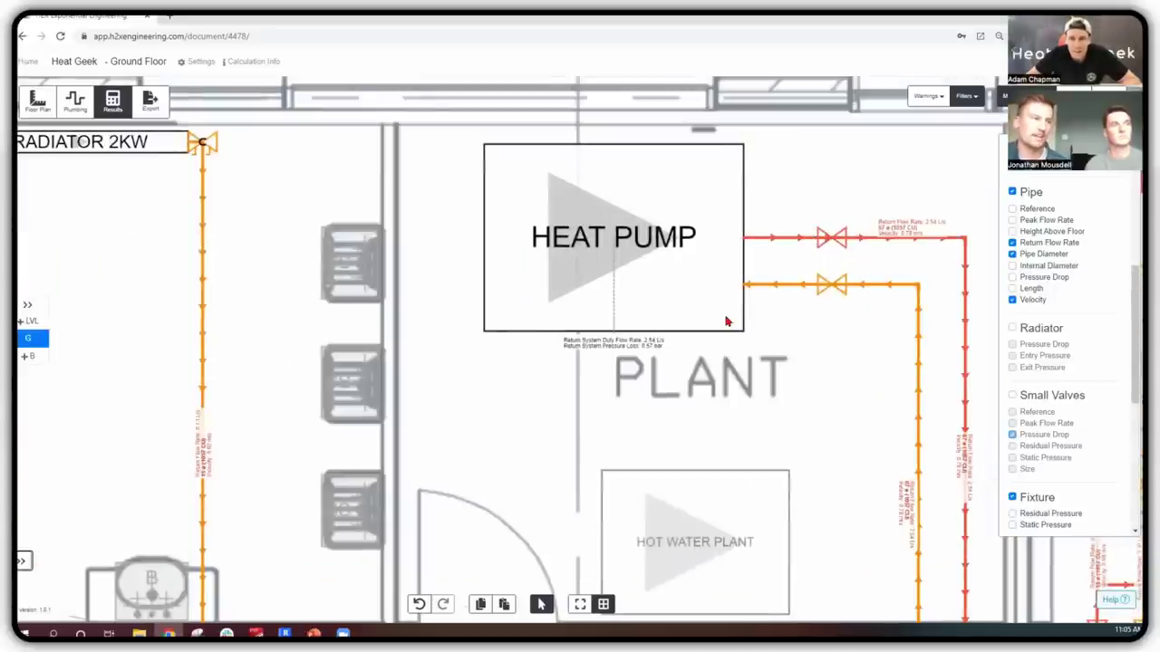
{"action": "scroll", "coordinate": [728, 321], "scroll_direction": "up", "scroll_amount": 2}
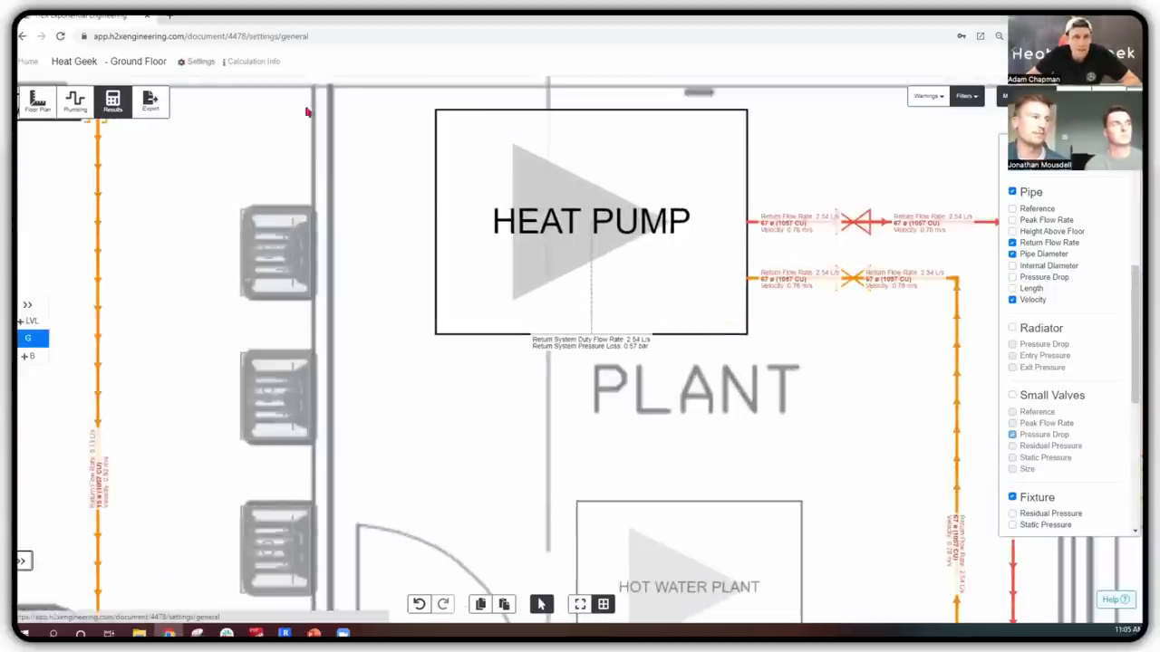
- Change the Heating flow system's reticulation velocity from 1 to 0.5 m/s and save
{"action": "left_click", "coordinate": [192, 60]}
{"action": "left_click", "coordinate": [372, 258]}
{"action": "left_click", "coordinate": [647, 150]}
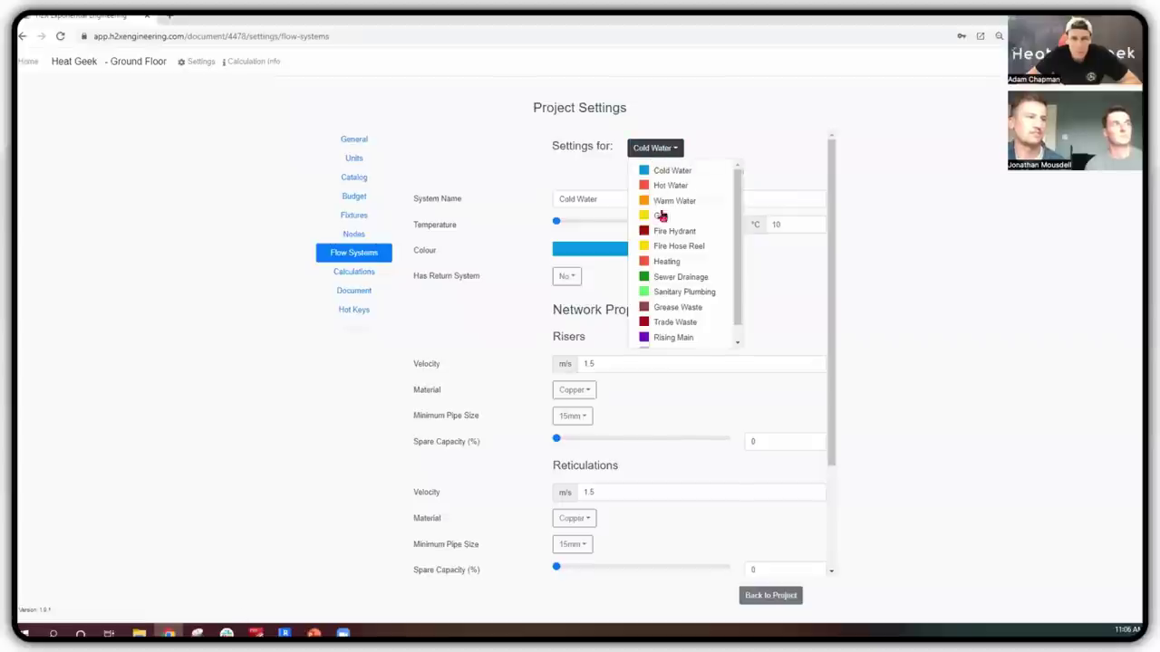
{"action": "left_click", "coordinate": [669, 261]}
{"action": "scroll", "coordinate": [501, 313], "scroll_direction": "down", "scroll_amount": 3}
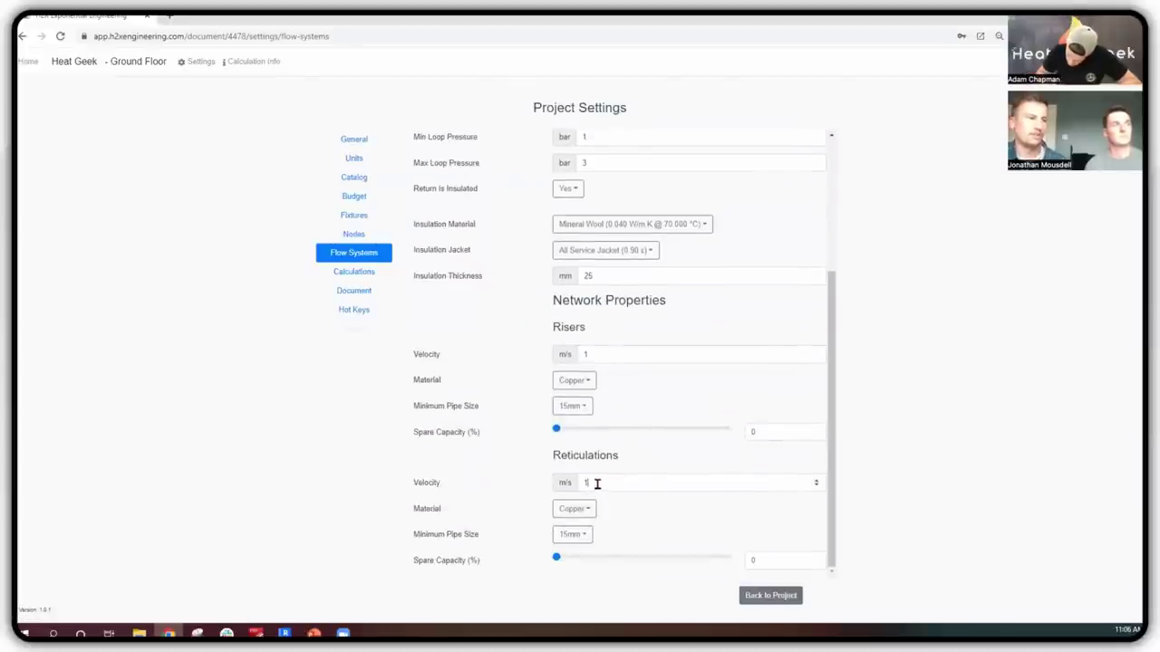
{"action": "double_click", "coordinate": [595, 483]}
{"action": "type", "text": "0.5"}
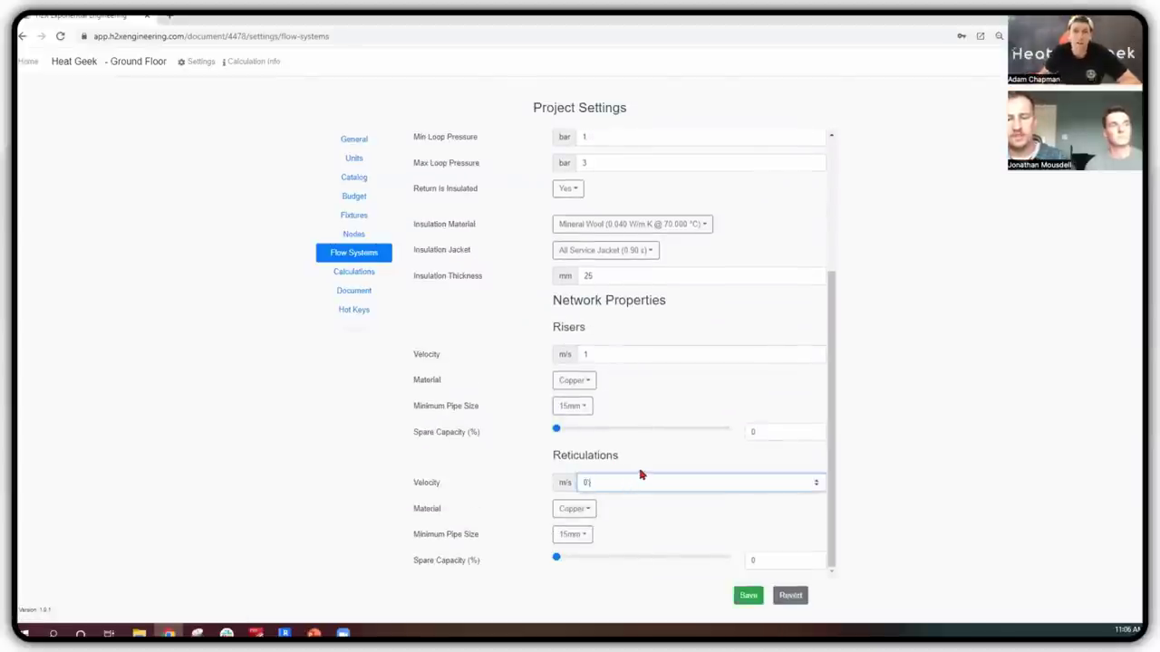
{"action": "left_click", "coordinate": [701, 523]}
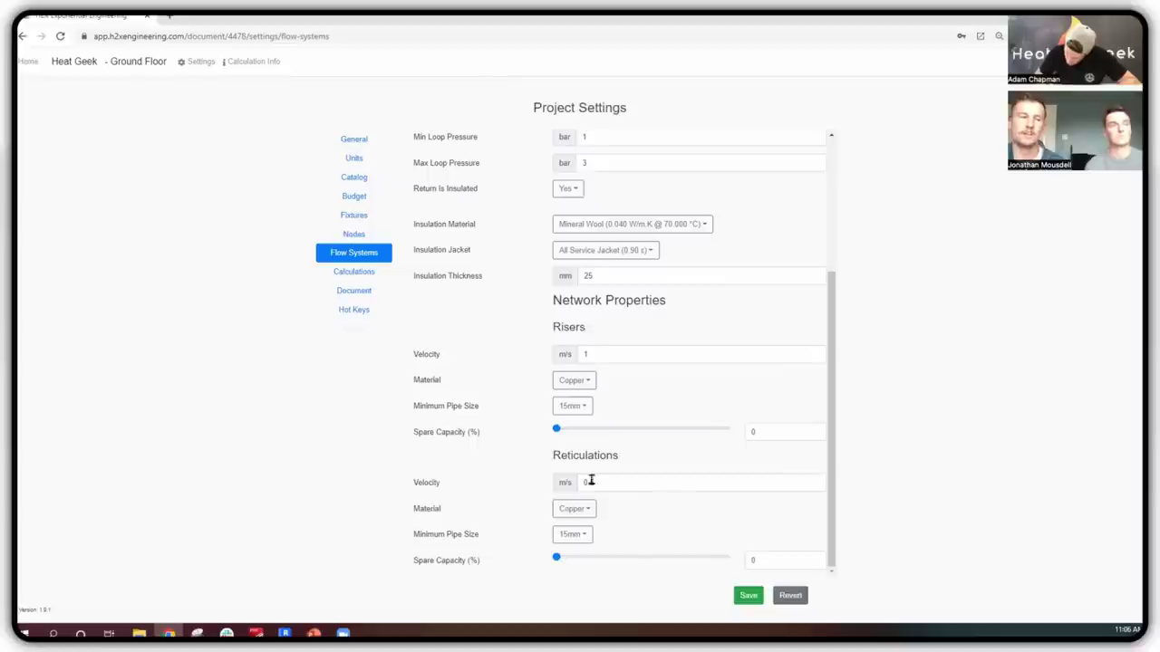
{"action": "left_click", "coordinate": [750, 597]}
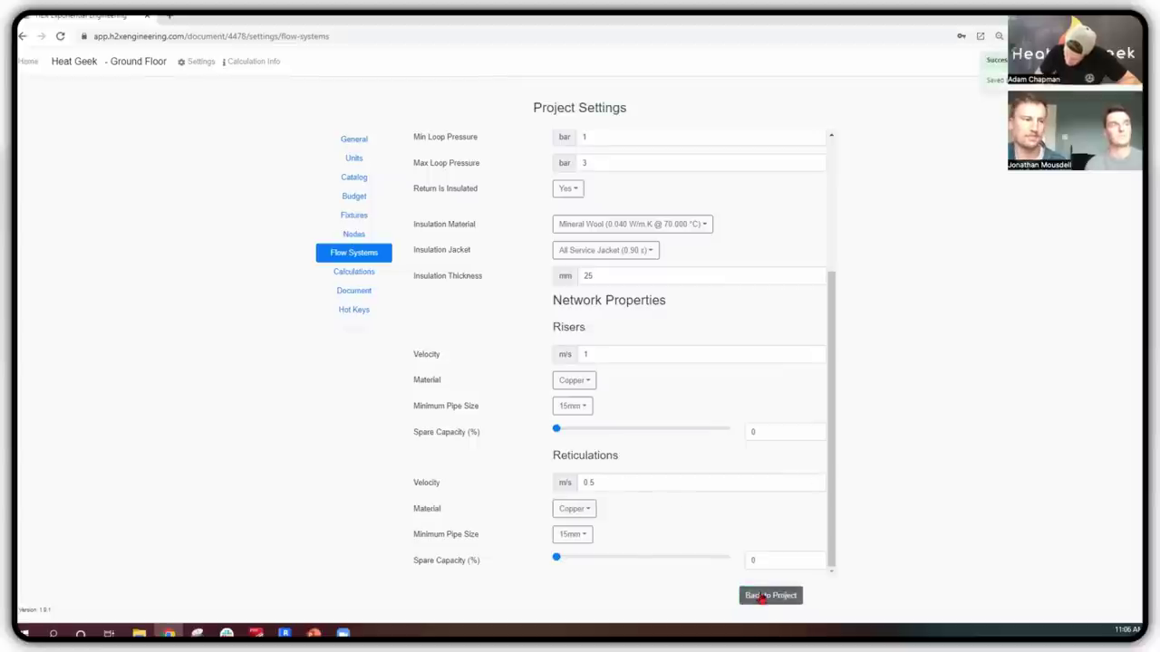
{"action": "left_click", "coordinate": [765, 596]}
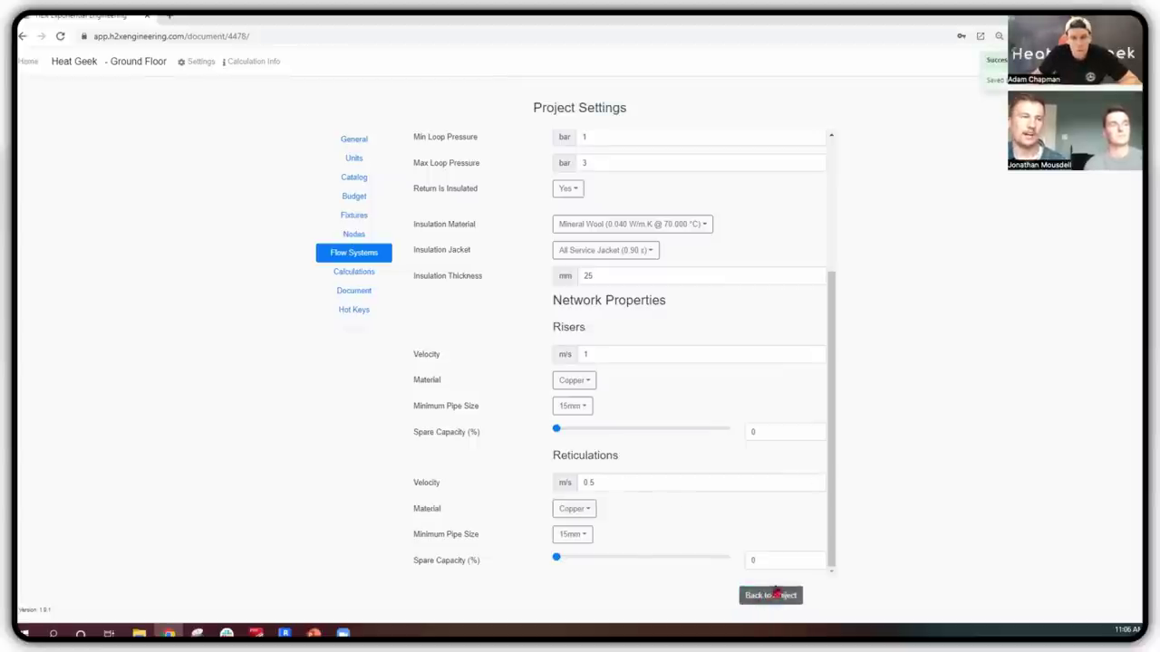
{"action": "left_click", "coordinate": [771, 597]}
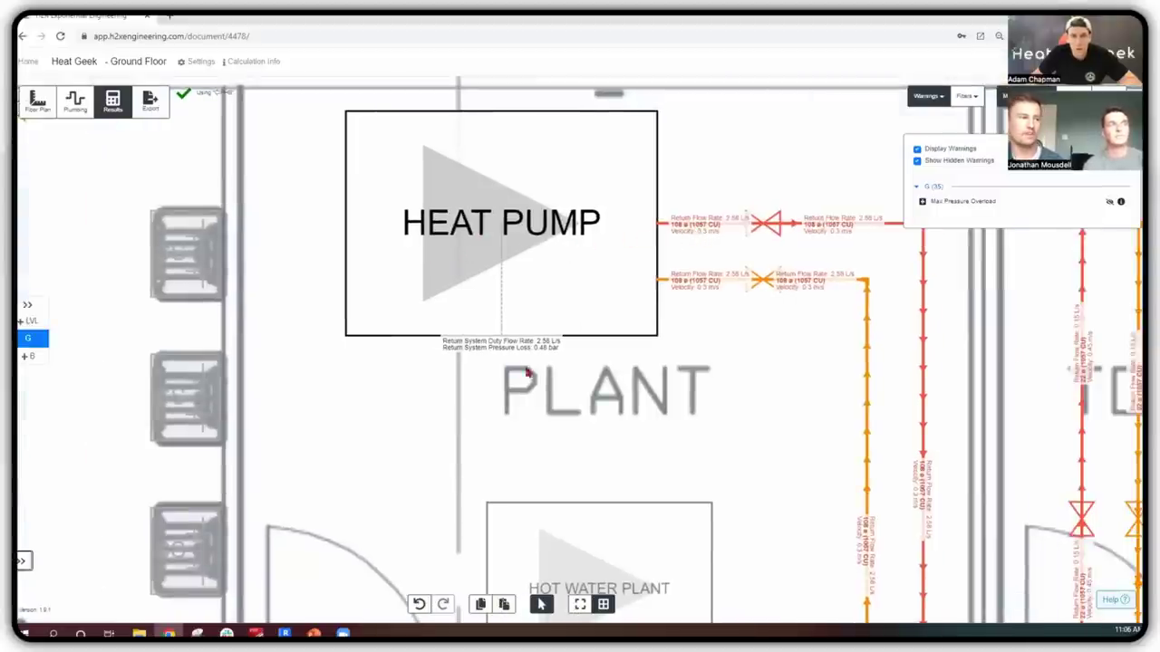
{"action": "scroll", "coordinate": [548, 319], "scroll_direction": "down", "scroll_amount": 1}
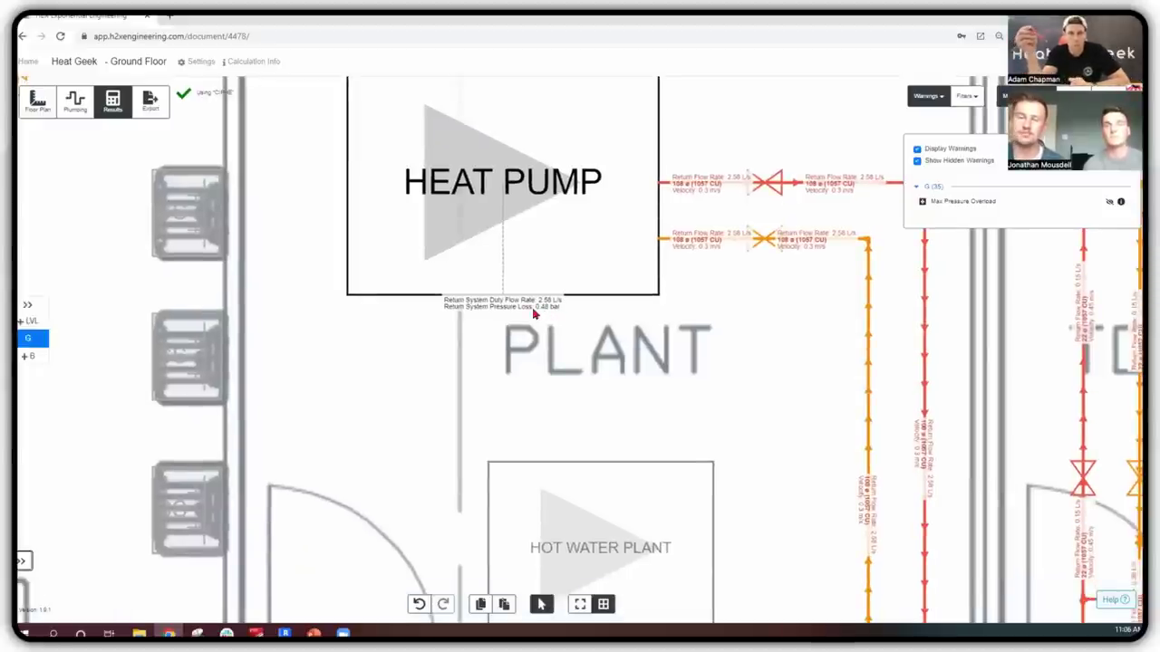
{"action": "left_click_drag", "start_coordinate": [534, 313], "coordinate": [516, 338]}
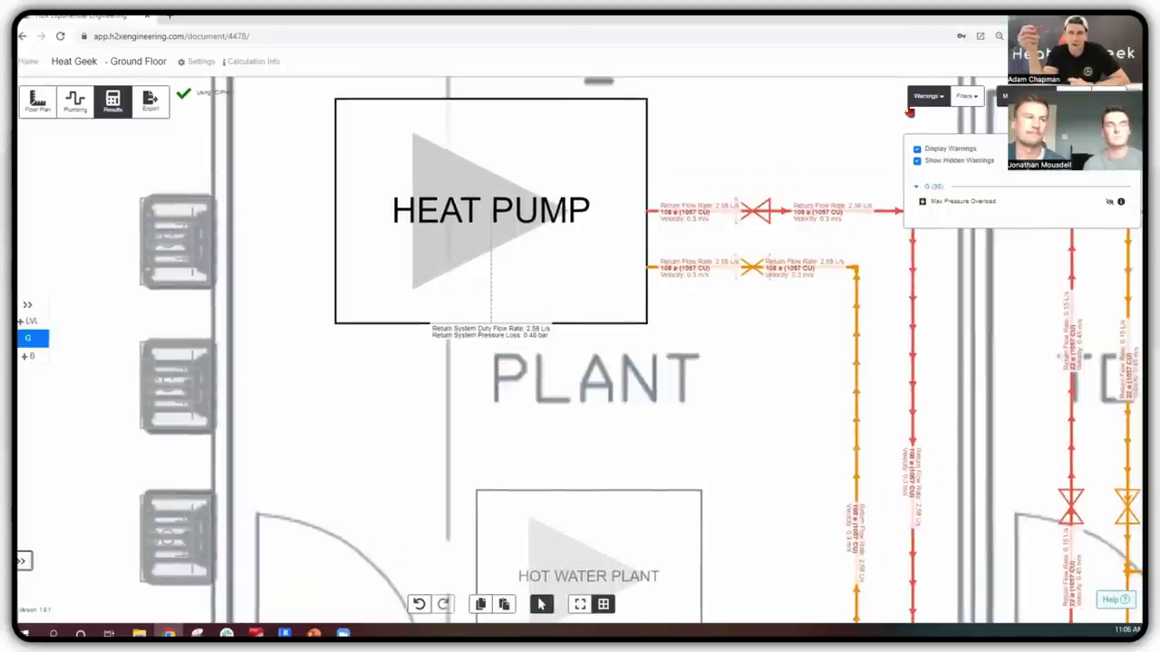
{"action": "left_click", "coordinate": [959, 103]}
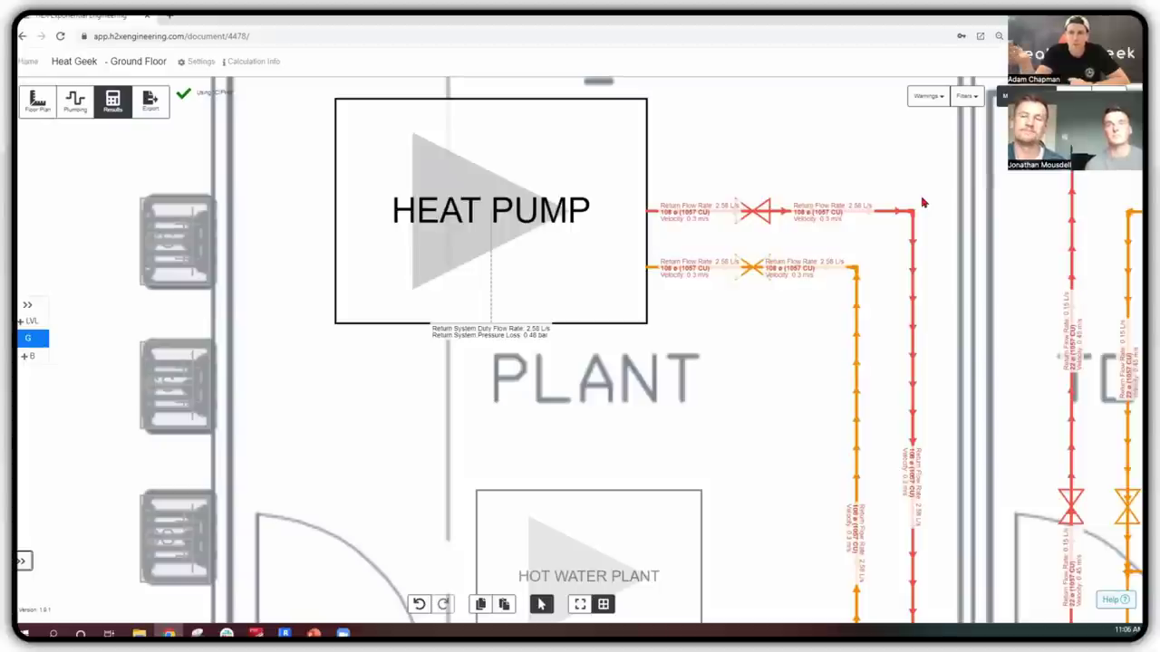
- In the Pipe result filters, replace Velocity with Pressure Drop
{"action": "left_click", "coordinate": [966, 96]}
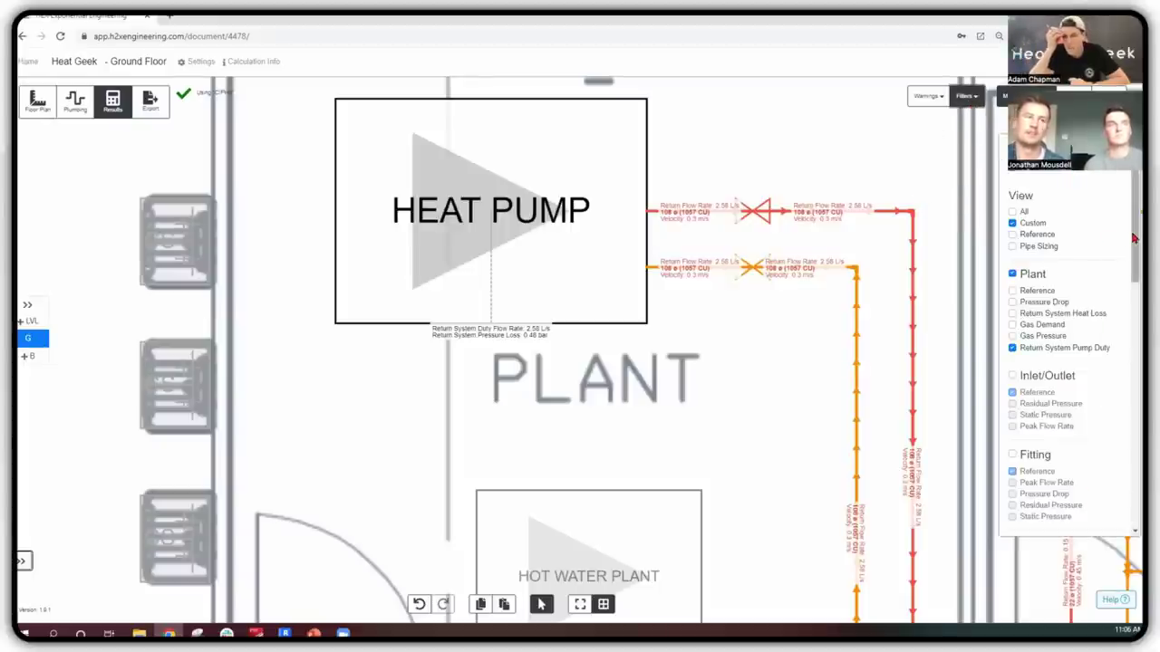
{"action": "left_click_drag", "start_coordinate": [1133, 237], "coordinate": [1134, 324]}
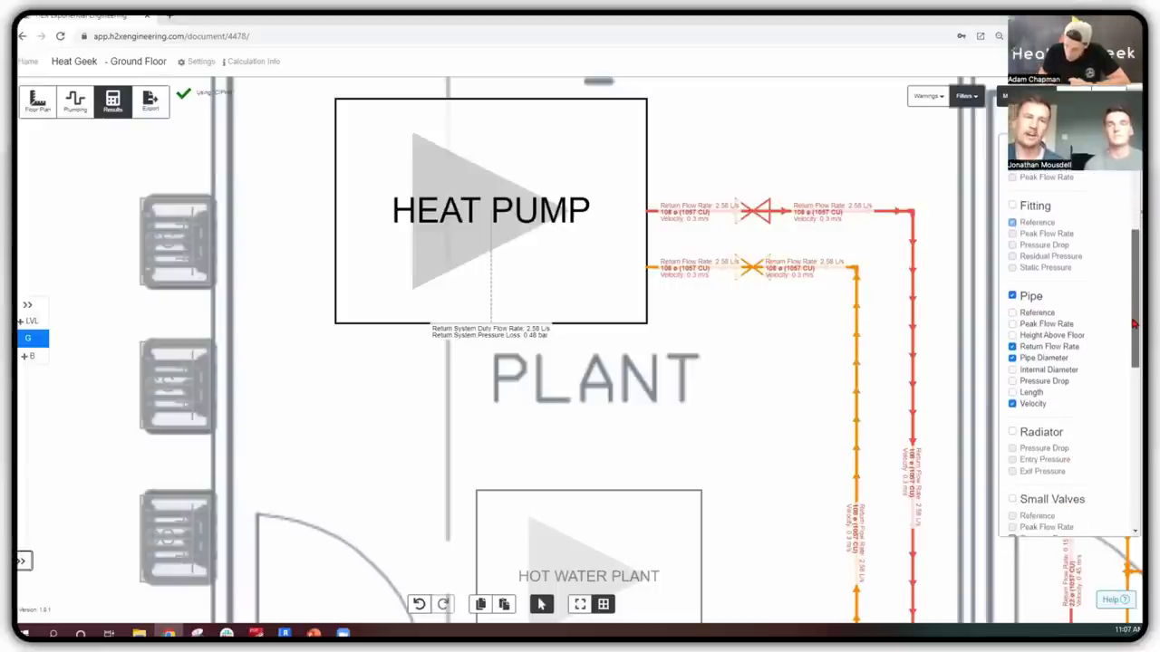
{"action": "left_click_drag", "start_coordinate": [1132, 323], "coordinate": [1129, 344]}
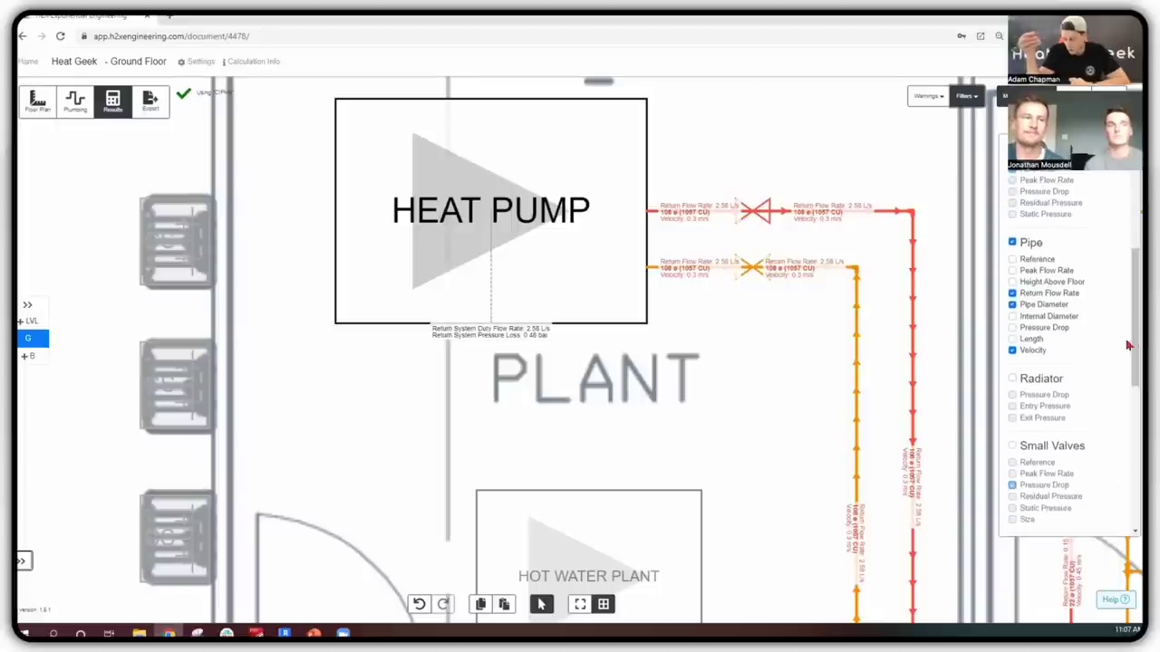
{"action": "left_click", "coordinate": [1012, 351]}
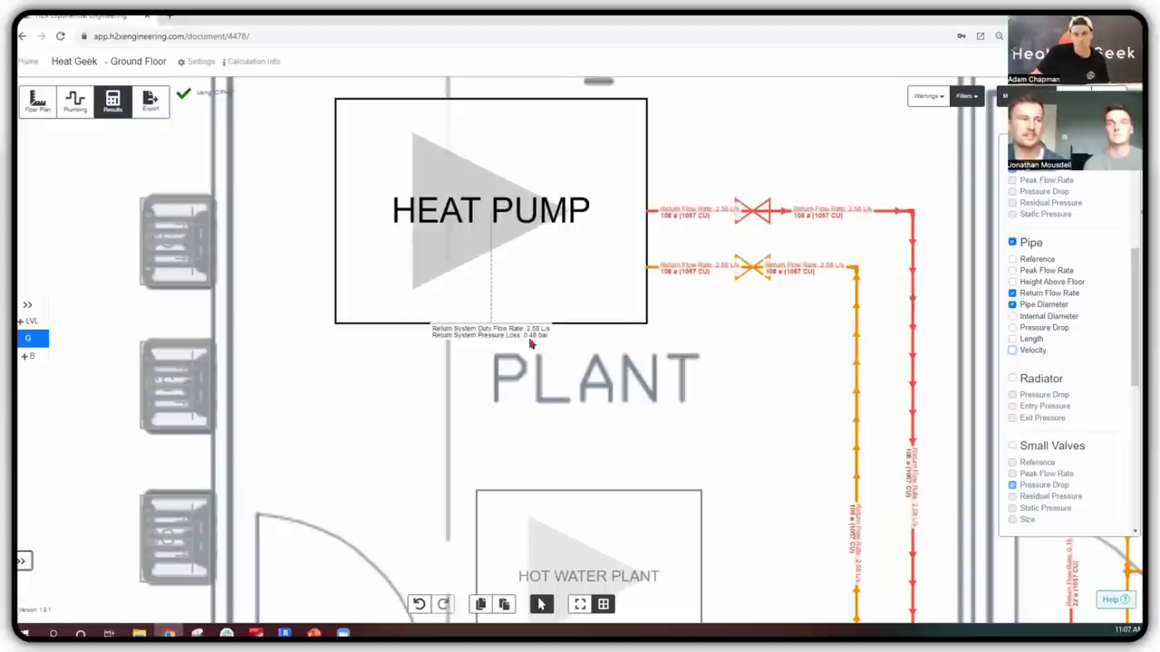
{"action": "left_click", "coordinate": [1012, 328]}
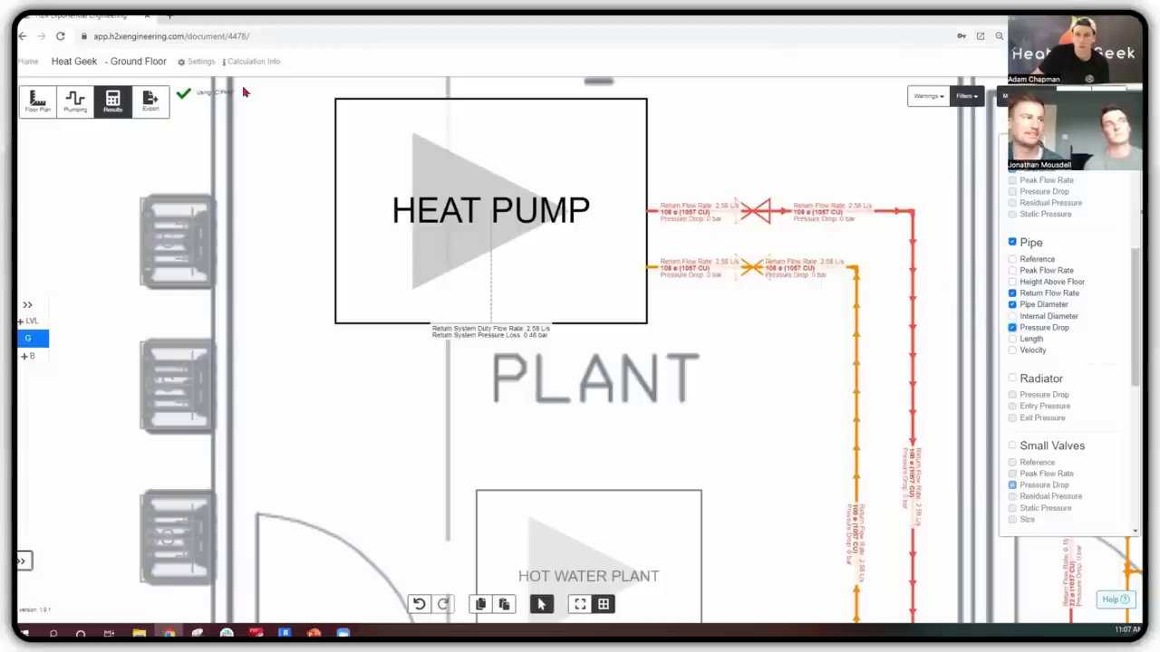
- Set the Pressure Measurement System to Metric (kPa), save, and go back to the project
{"action": "left_click", "coordinate": [202, 62]}
{"action": "left_click", "coordinate": [350, 159]}
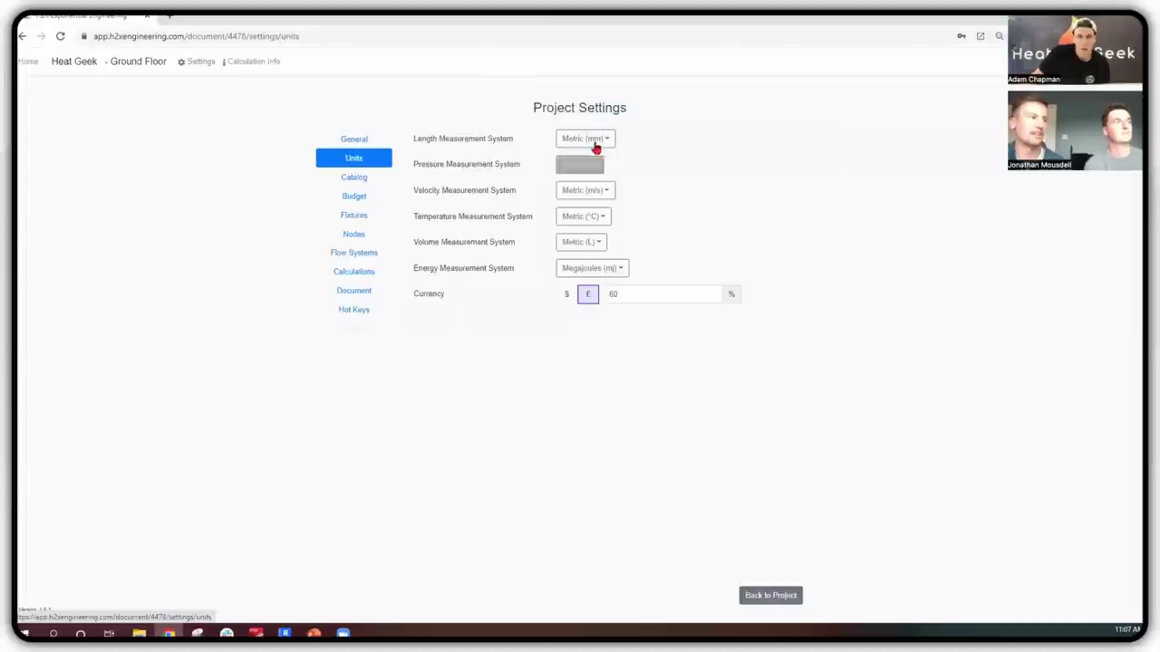
{"action": "left_click", "coordinate": [591, 164]}
{"action": "left_click", "coordinate": [598, 186]}
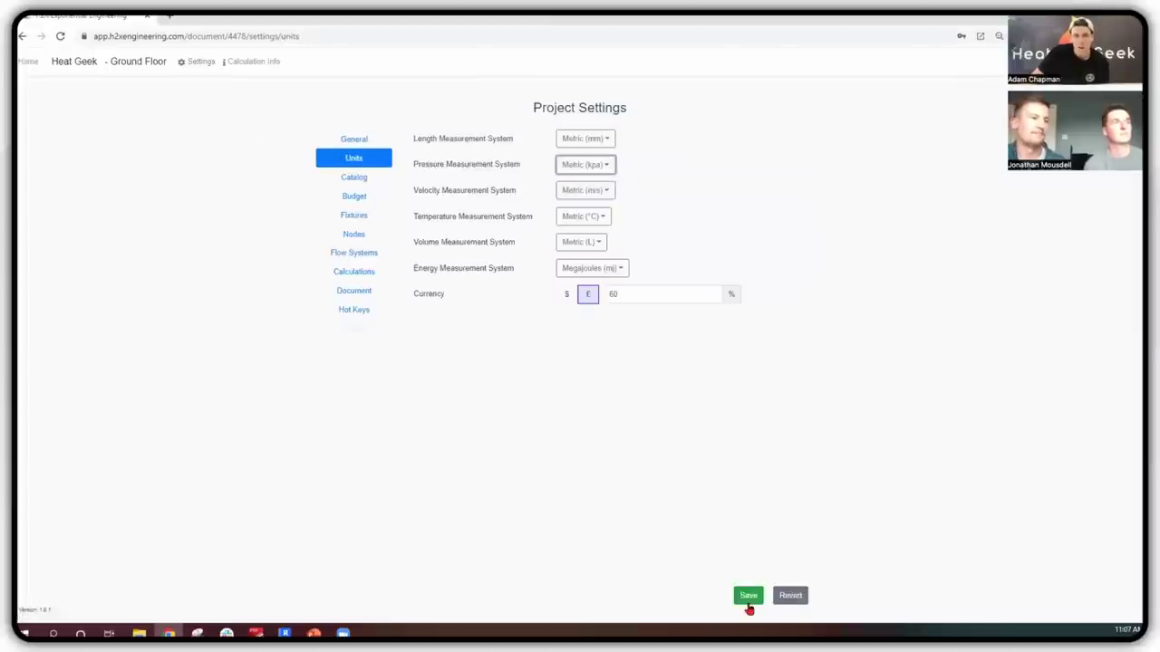
{"action": "left_click", "coordinate": [748, 596]}
{"action": "left_click", "coordinate": [779, 598]}
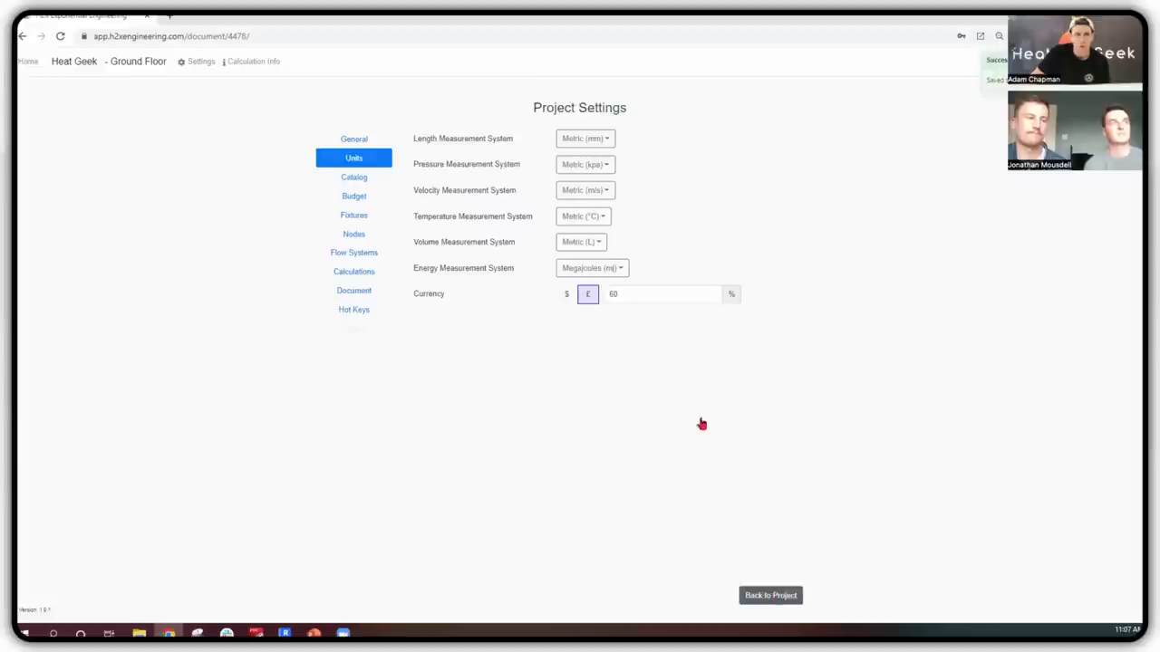
{"action": "left_click", "coordinate": [791, 600]}
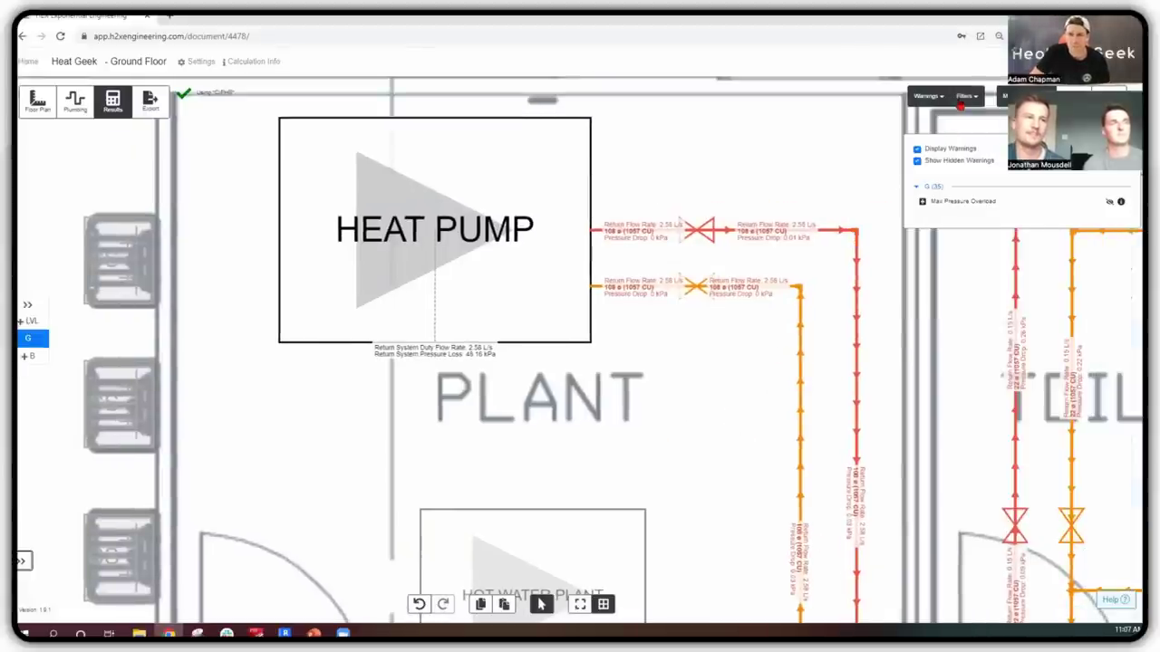
- Enable Fitting labels without Reference and add Small Valves pressure-drop labels
{"action": "left_click", "coordinate": [962, 96]}
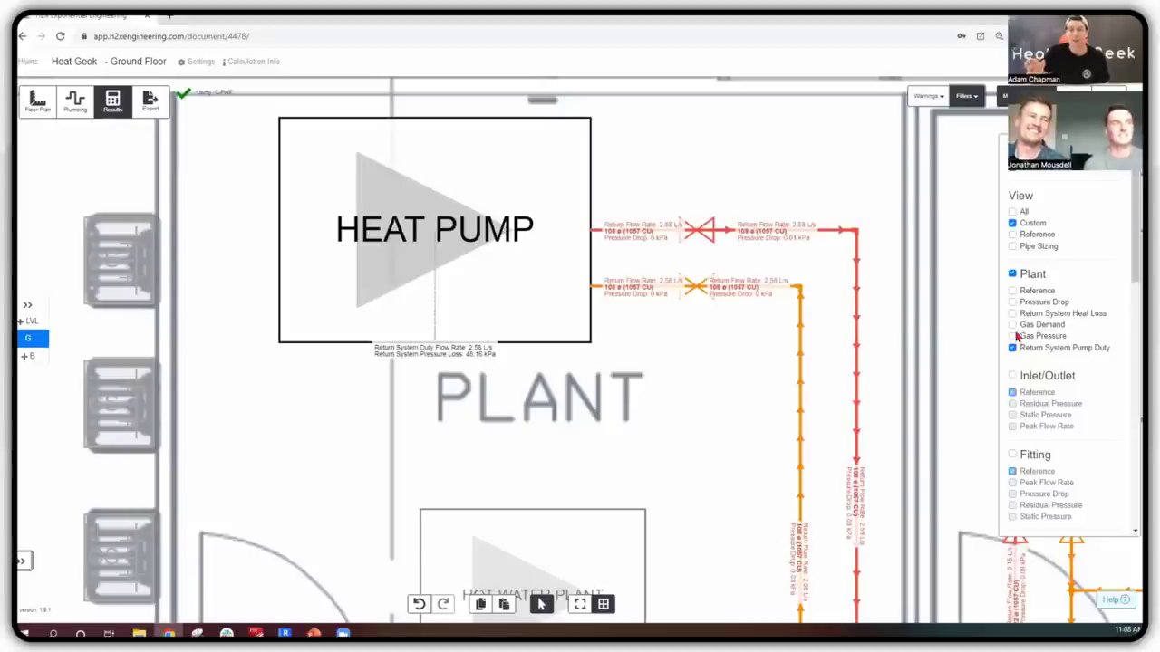
{"action": "scroll", "coordinate": [1017, 345], "scroll_direction": "down", "scroll_amount": 2}
{"action": "scroll", "coordinate": [1016, 334], "scroll_direction": "down", "scroll_amount": 1}
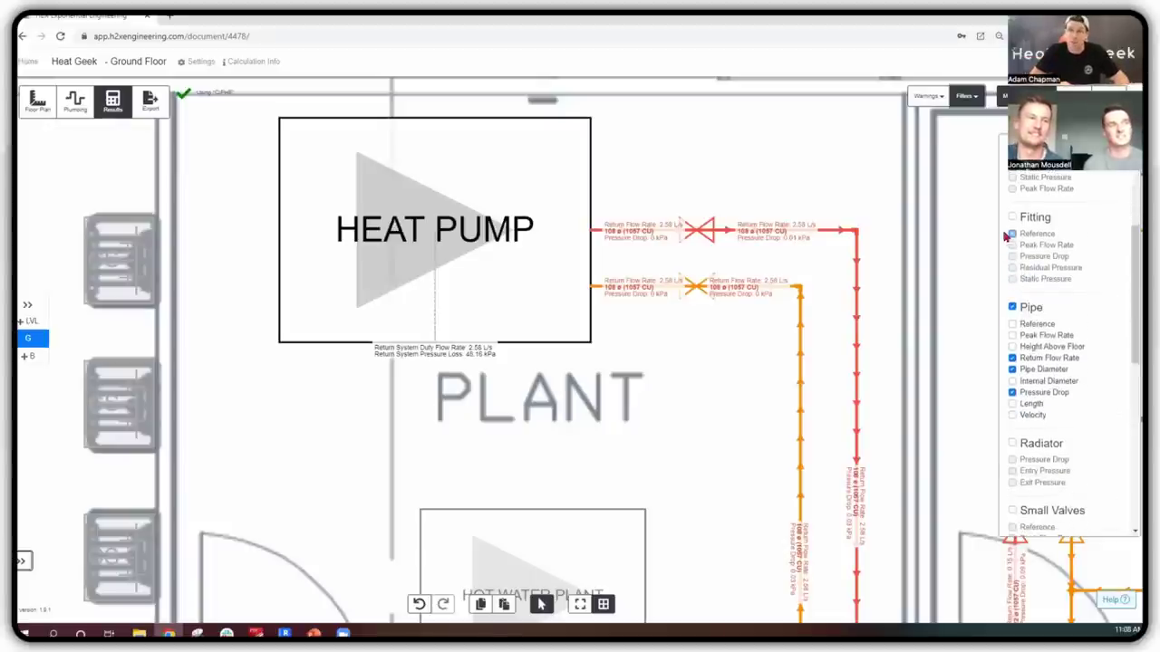
{"action": "left_click", "coordinate": [1013, 216]}
{"action": "left_click", "coordinate": [1013, 234]}
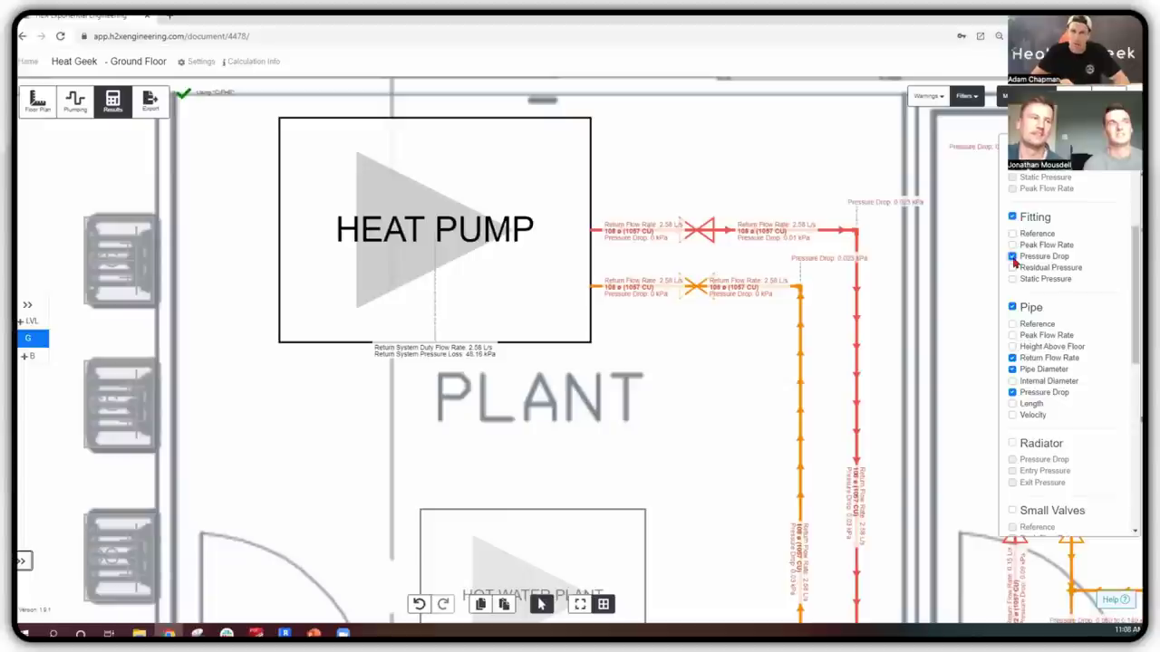
{"action": "scroll", "coordinate": [1015, 265], "scroll_direction": "down", "scroll_amount": 1}
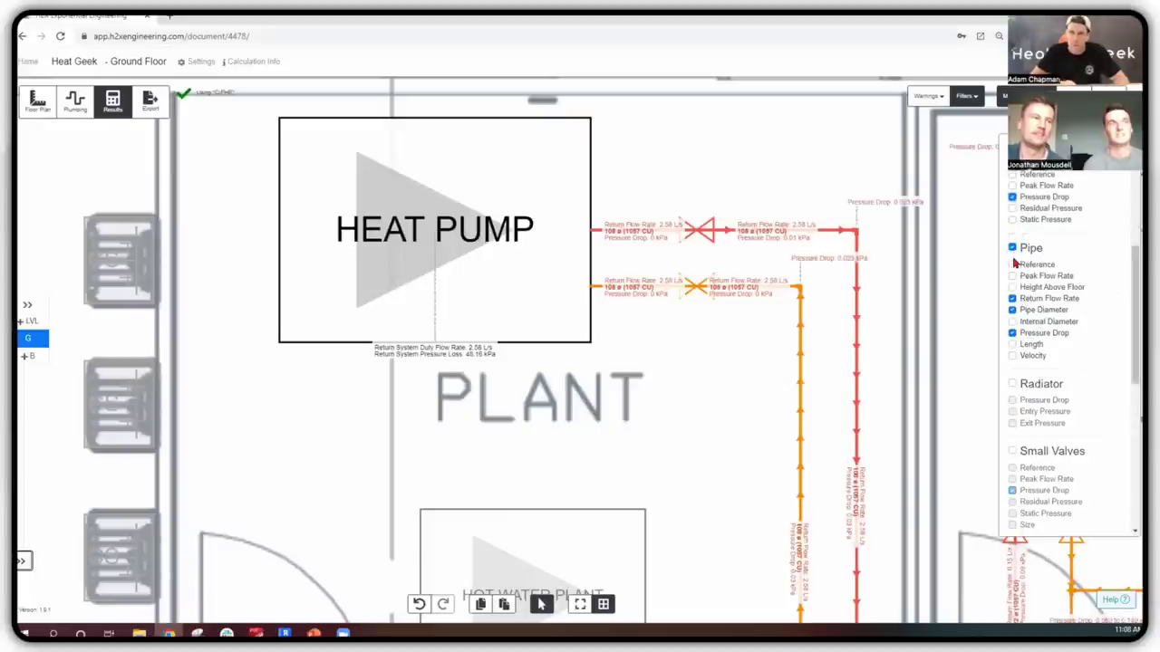
{"action": "left_click", "coordinate": [1012, 450]}
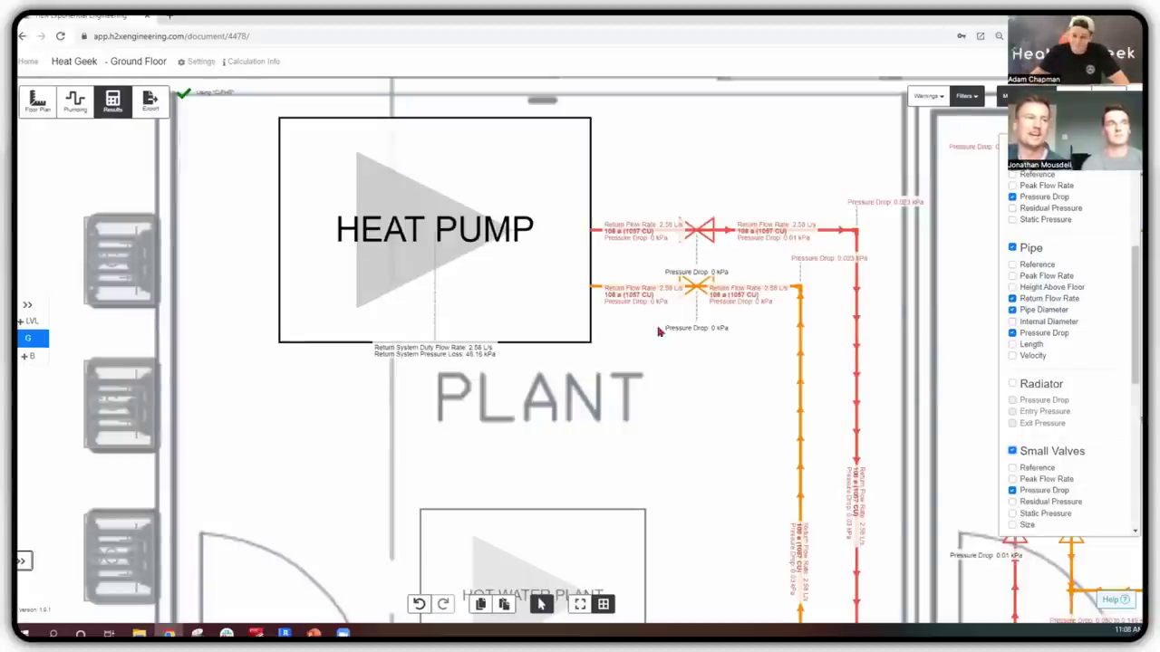
{"action": "scroll", "coordinate": [692, 280], "scroll_direction": "up", "scroll_amount": 2}
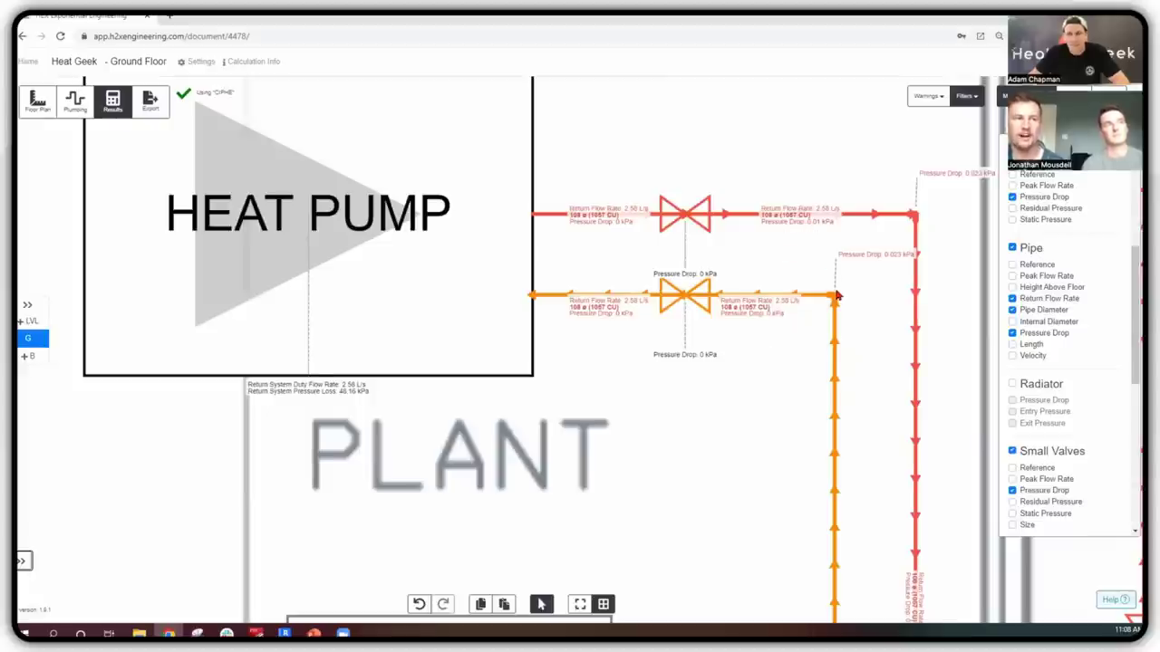
- Uncheck Pipe Pressure Drop and Small Valves, leaving return flow rates and diameters on the plan
{"action": "scroll", "coordinate": [734, 305], "scroll_direction": "down", "scroll_amount": 5}
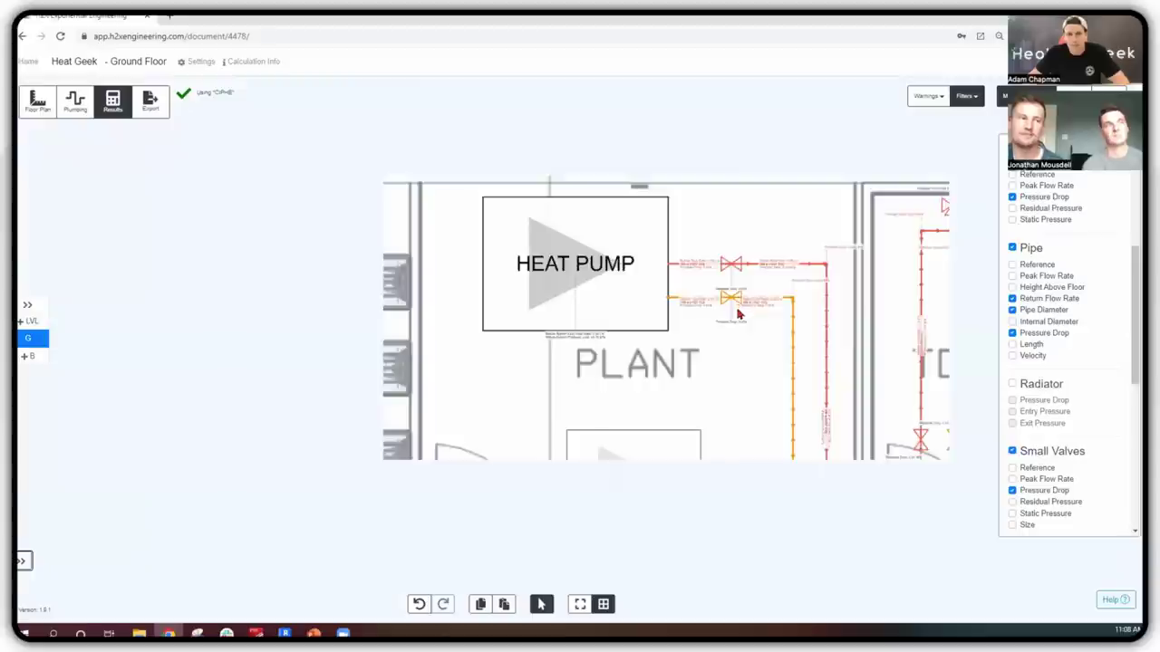
{"action": "scroll", "coordinate": [691, 329], "scroll_direction": "up", "scroll_amount": 1}
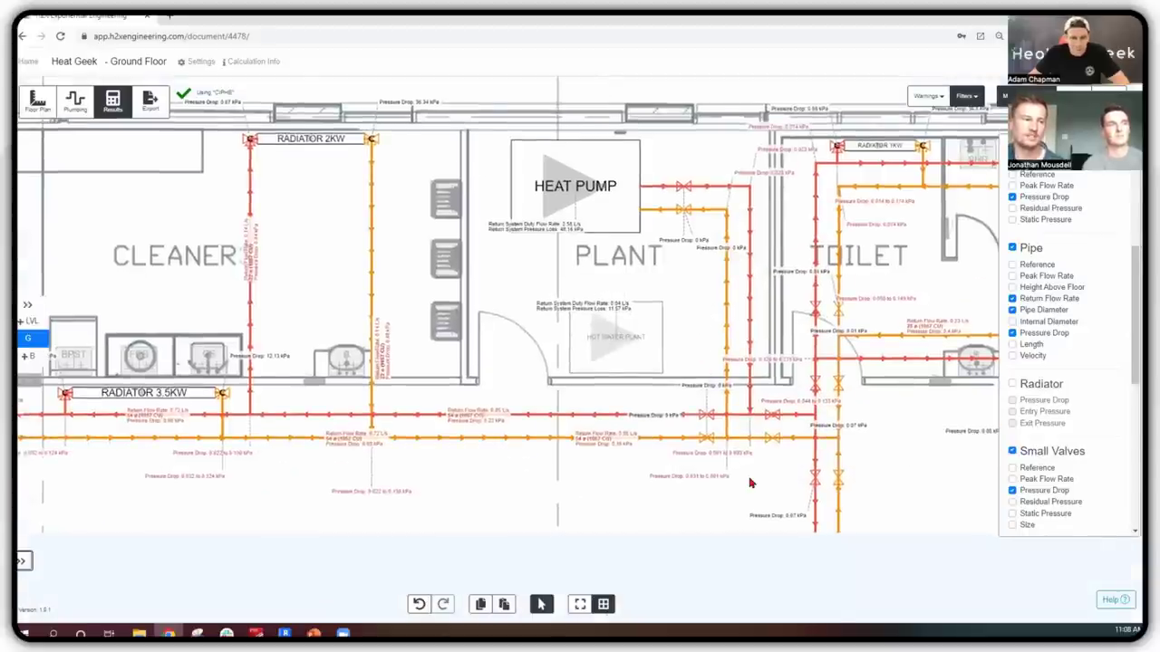
{"action": "scroll", "coordinate": [747, 476], "scroll_direction": "up", "scroll_amount": 2}
{"action": "scroll", "coordinate": [741, 463], "scroll_direction": "up", "scroll_amount": 1}
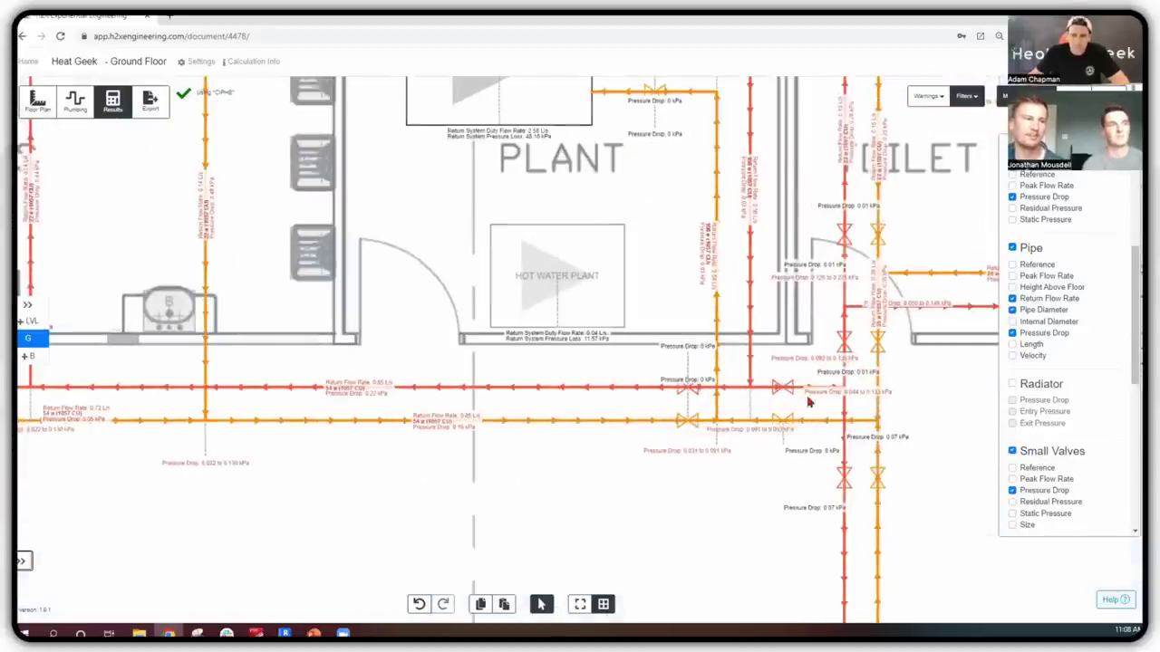
{"action": "left_click_drag", "start_coordinate": [748, 281], "coordinate": [757, 426]}
{"action": "left_click", "coordinate": [1012, 332]}
{"action": "left_click", "coordinate": [1013, 451]}
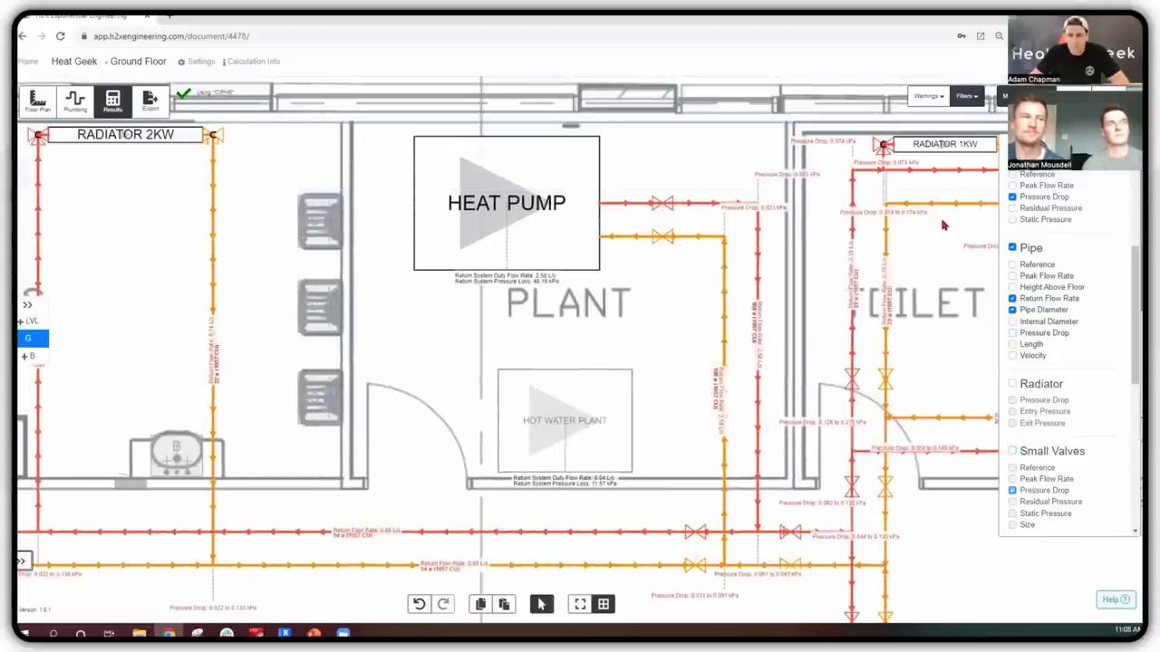
{"action": "left_click", "coordinate": [969, 98]}
{"action": "scroll", "coordinate": [978, 251], "scroll_direction": "down", "scroll_amount": 5}
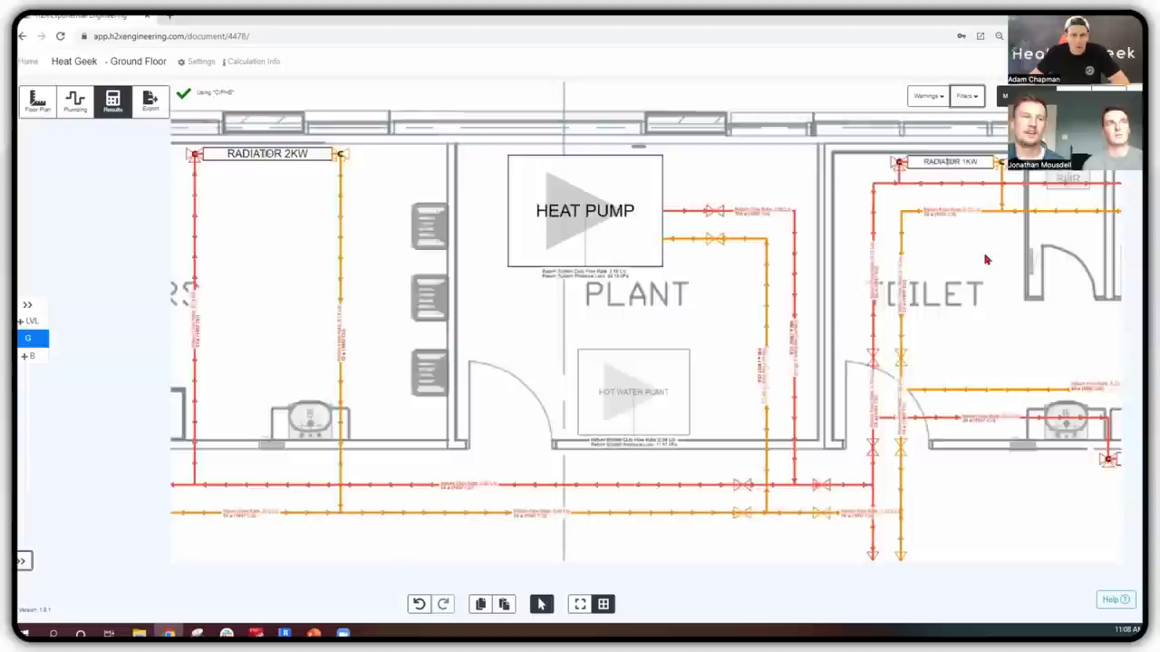
{"action": "scroll", "coordinate": [963, 270], "scroll_direction": "down", "scroll_amount": 3}
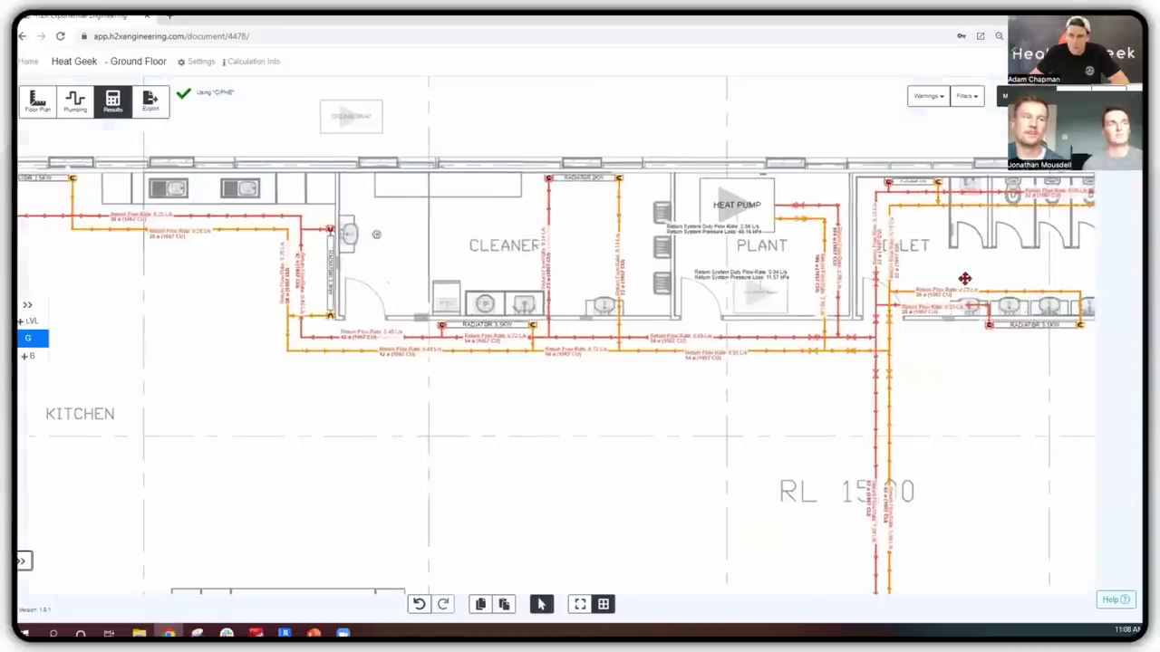
{"action": "scroll", "coordinate": [874, 273], "scroll_direction": "right", "scroll_amount": 3}
{"action": "scroll", "coordinate": [860, 272], "scroll_direction": "right", "scroll_amount": 3}
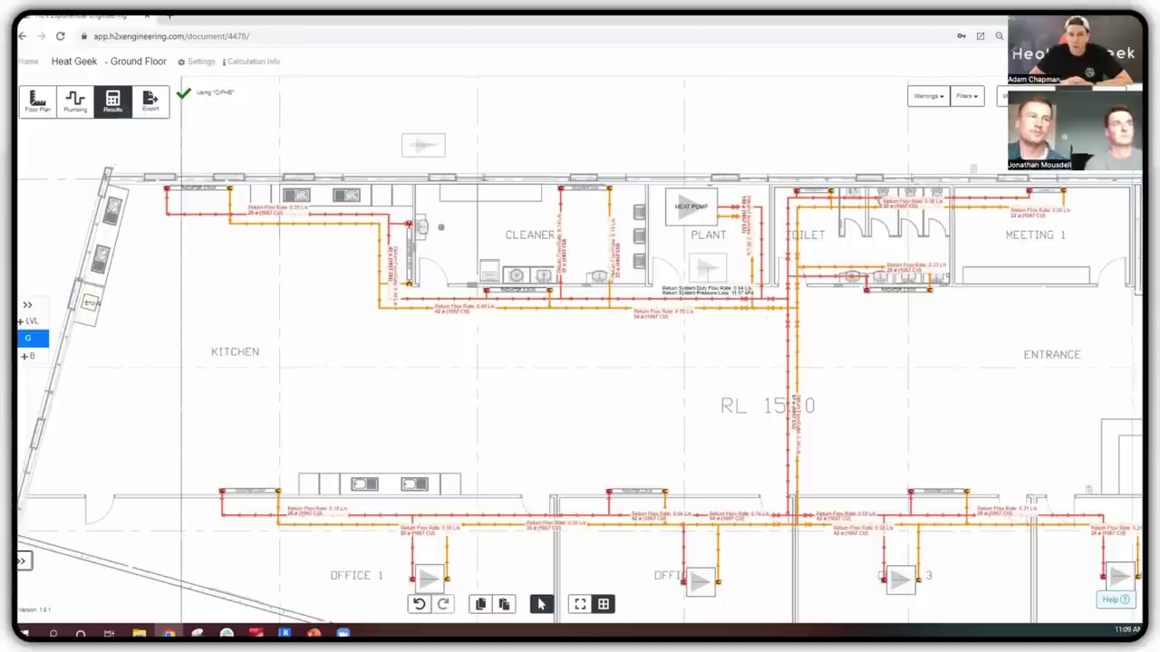
- Return to plumbing design and show cold, hot, warm water, gas and rainwater pipes
{"action": "left_click", "coordinate": [75, 100]}
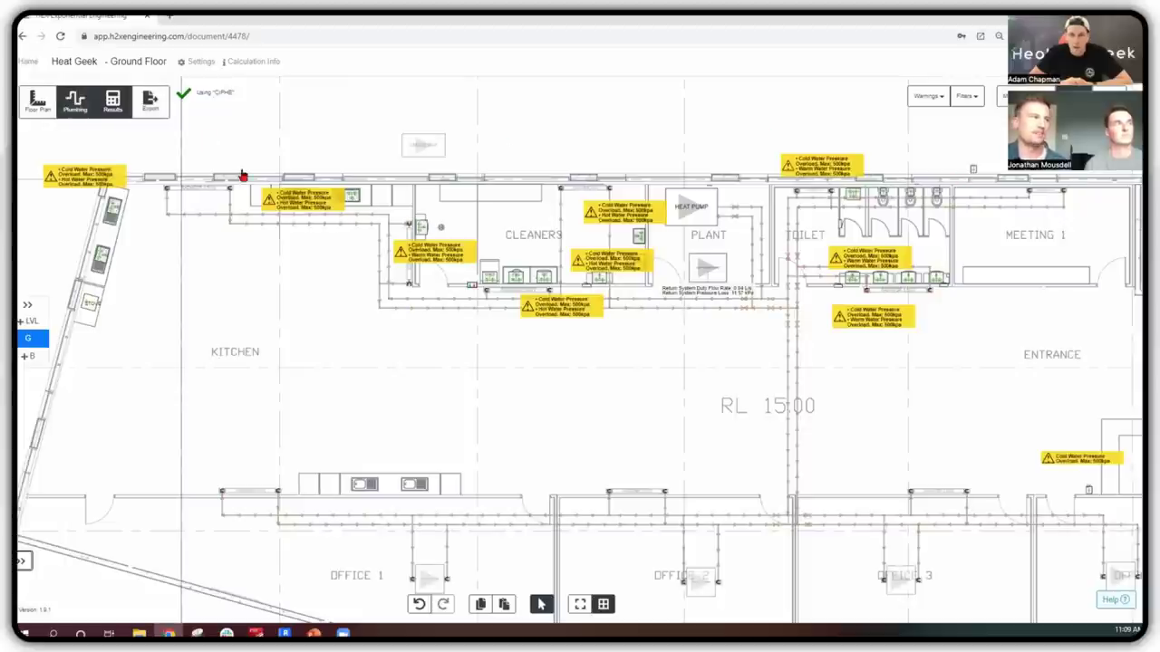
{"action": "left_click", "coordinate": [204, 98]}
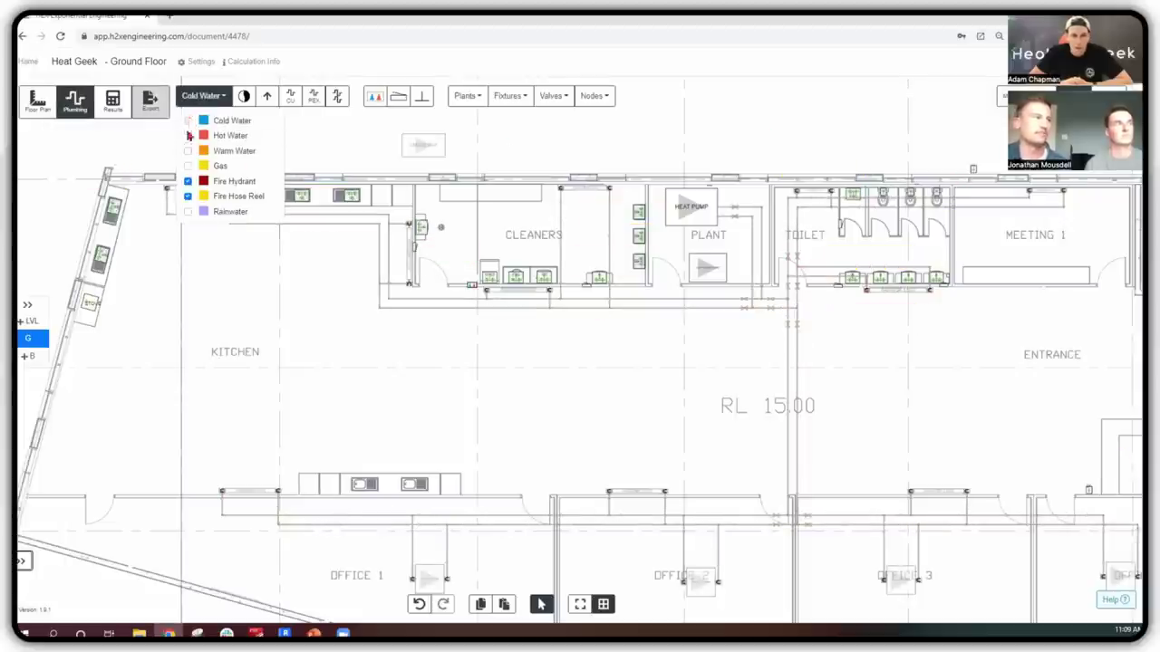
{"action": "left_click", "coordinate": [188, 120]}
{"action": "left_click", "coordinate": [187, 136]}
{"action": "left_click", "coordinate": [187, 151]}
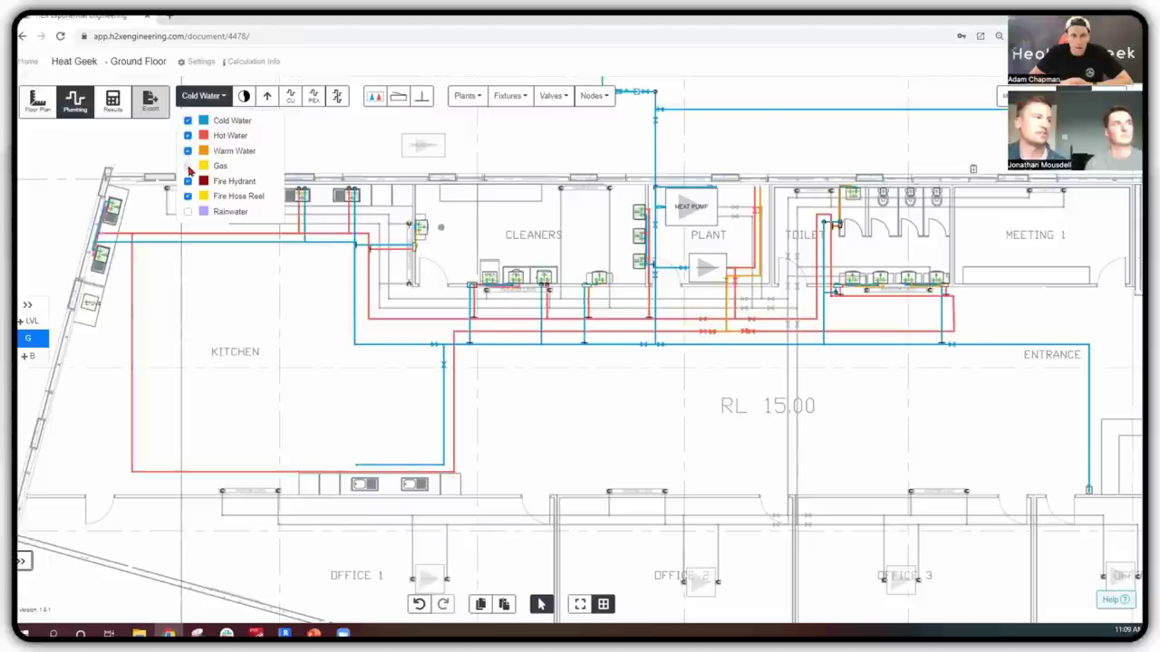
{"action": "left_click", "coordinate": [187, 166]}
{"action": "left_click", "coordinate": [187, 211]}
{"action": "left_click", "coordinate": [201, 95]}
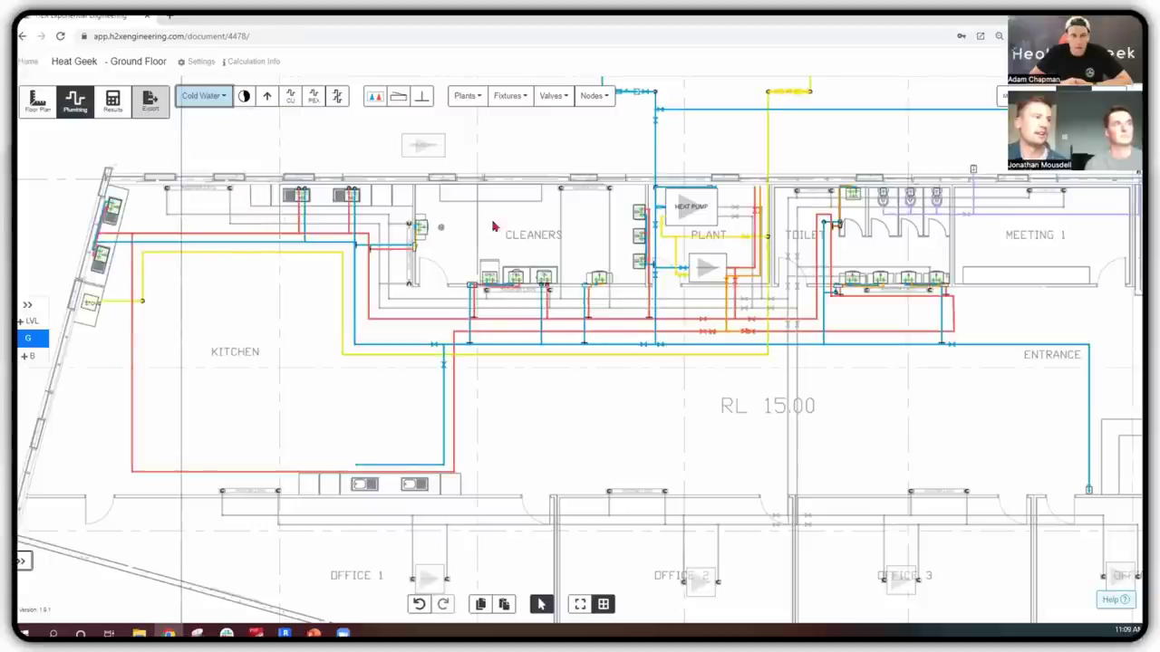
- Pan the ground-floor plan left toward the kitchen and sink bench
{"action": "scroll", "coordinate": [634, 363], "scroll_direction": "down", "scroll_amount": 2}
{"action": "scroll", "coordinate": [694, 414], "scroll_direction": "up", "scroll_amount": 1}
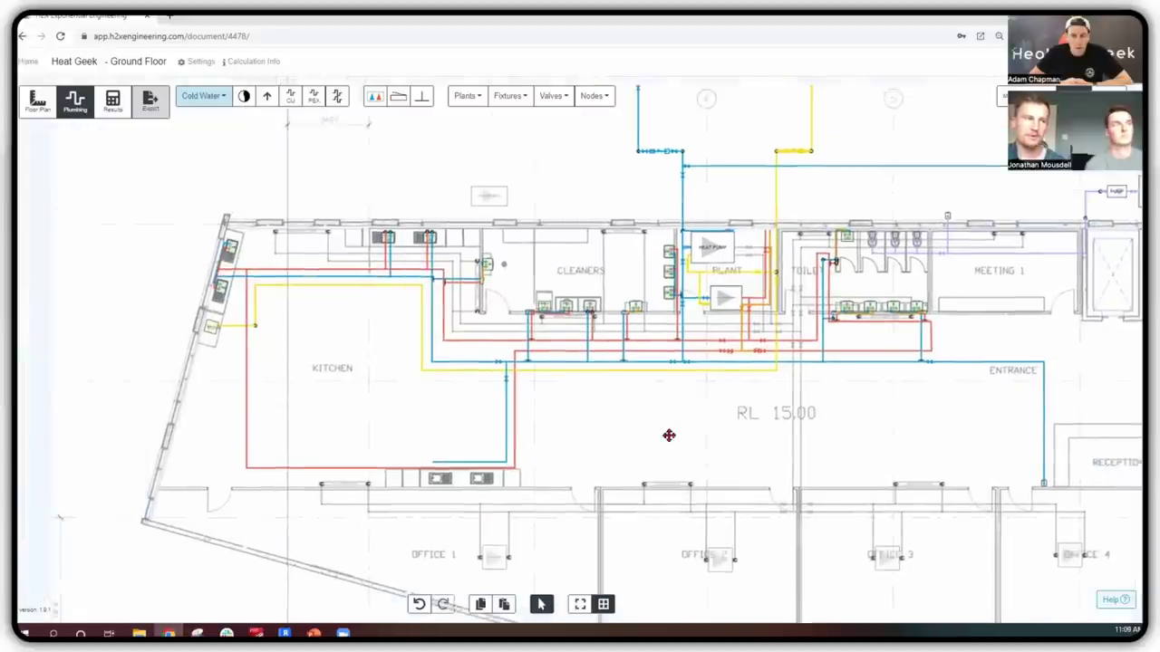
{"action": "left_click_drag", "start_coordinate": [669, 436], "coordinate": [641, 454]}
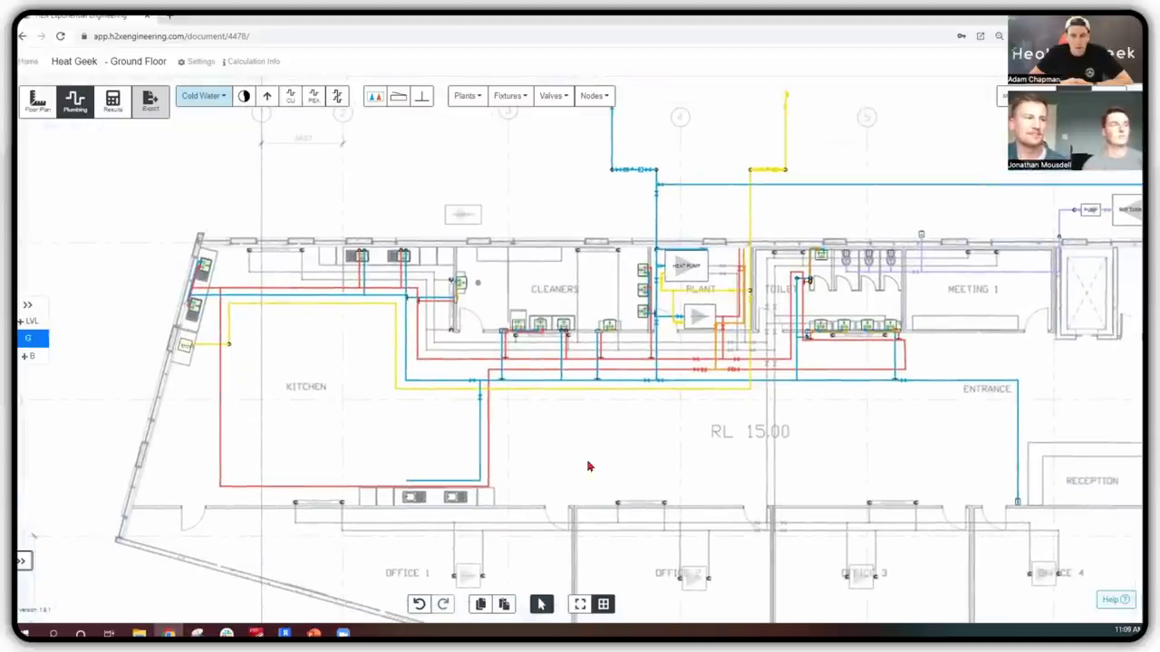
{"action": "left_click_drag", "start_coordinate": [570, 456], "coordinate": [552, 438]}
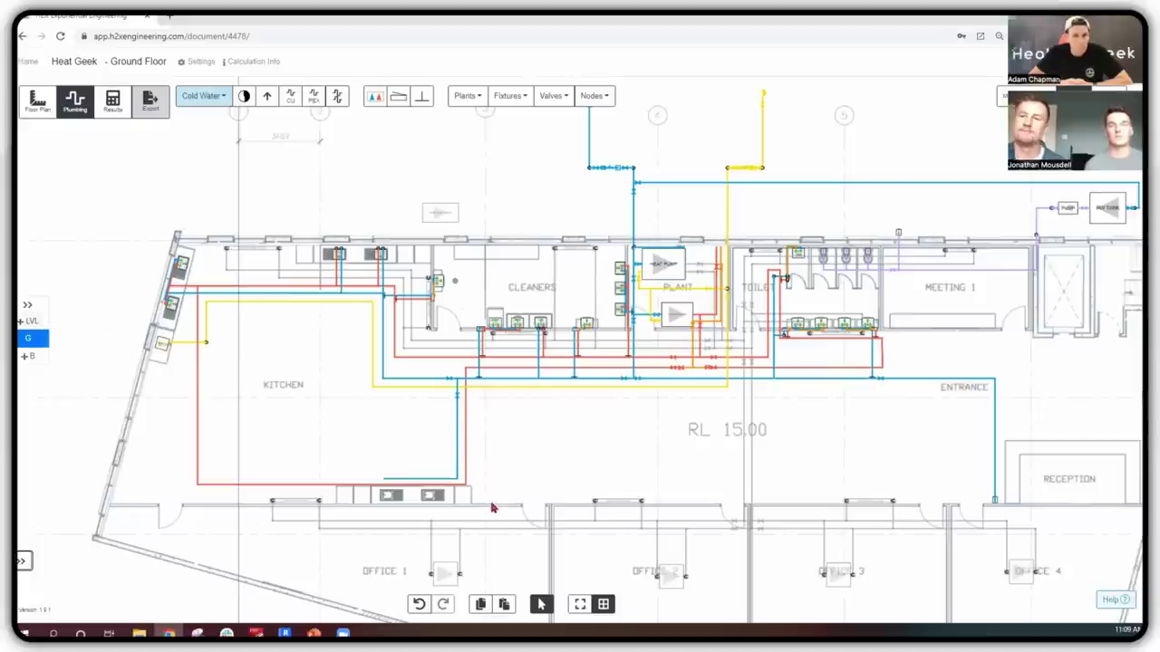
{"action": "scroll", "coordinate": [492, 474], "scroll_direction": "left", "scroll_amount": 5}
{"action": "scroll", "coordinate": [492, 474], "scroll_direction": "down", "scroll_amount": 3}
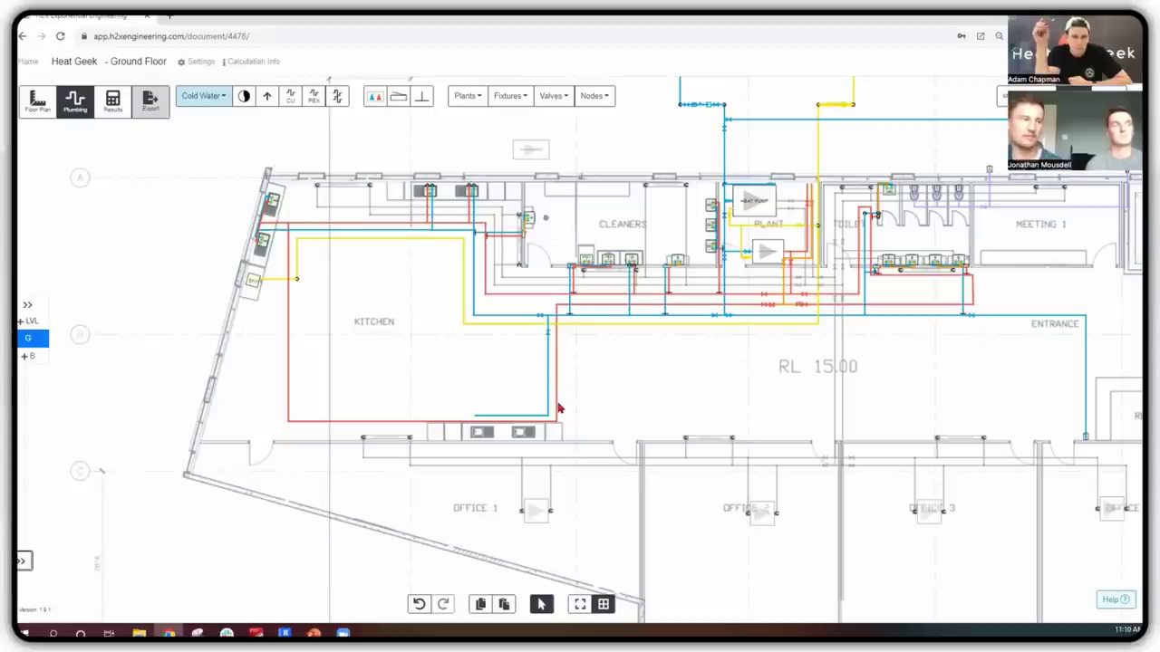
{"action": "left_click", "coordinate": [557, 408]}
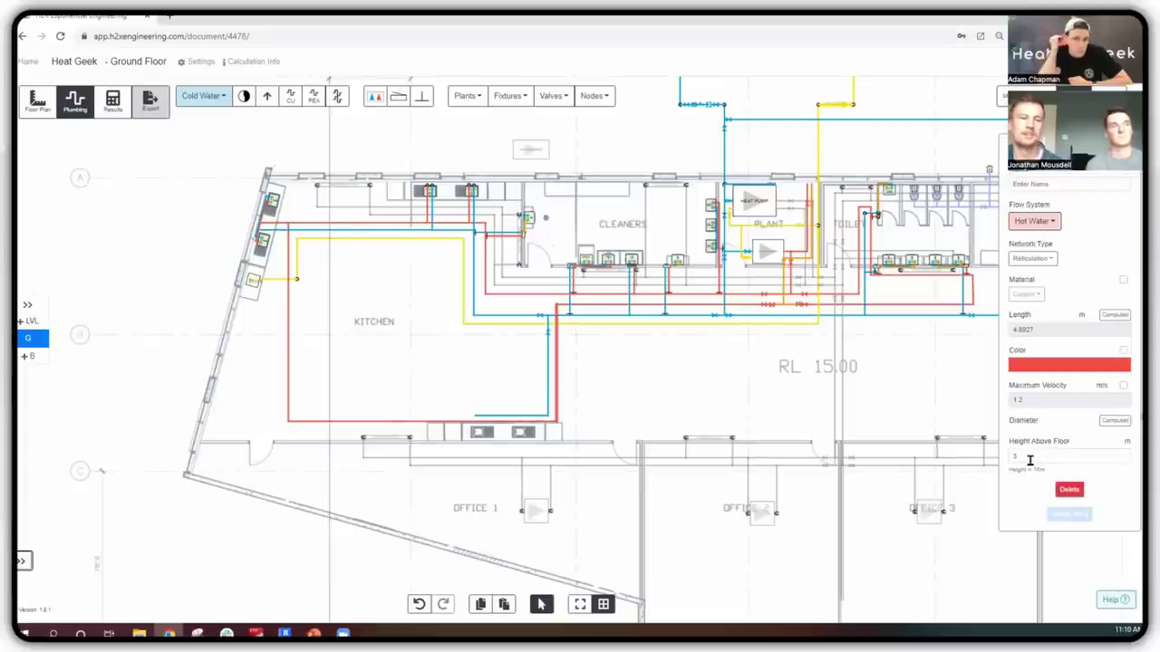
{"action": "left_click", "coordinate": [1034, 456]}
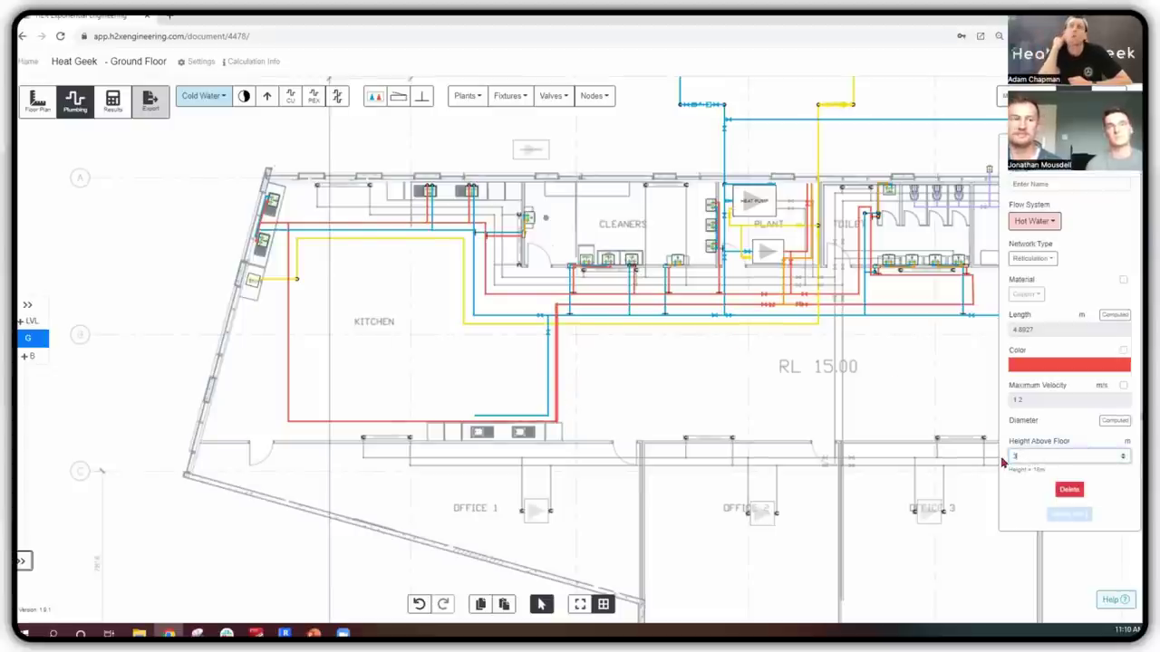
{"action": "scroll", "coordinate": [598, 372], "scroll_direction": "up", "scroll_amount": 3}
{"action": "scroll", "coordinate": [598, 372], "scroll_direction": "up", "scroll_amount": 2}
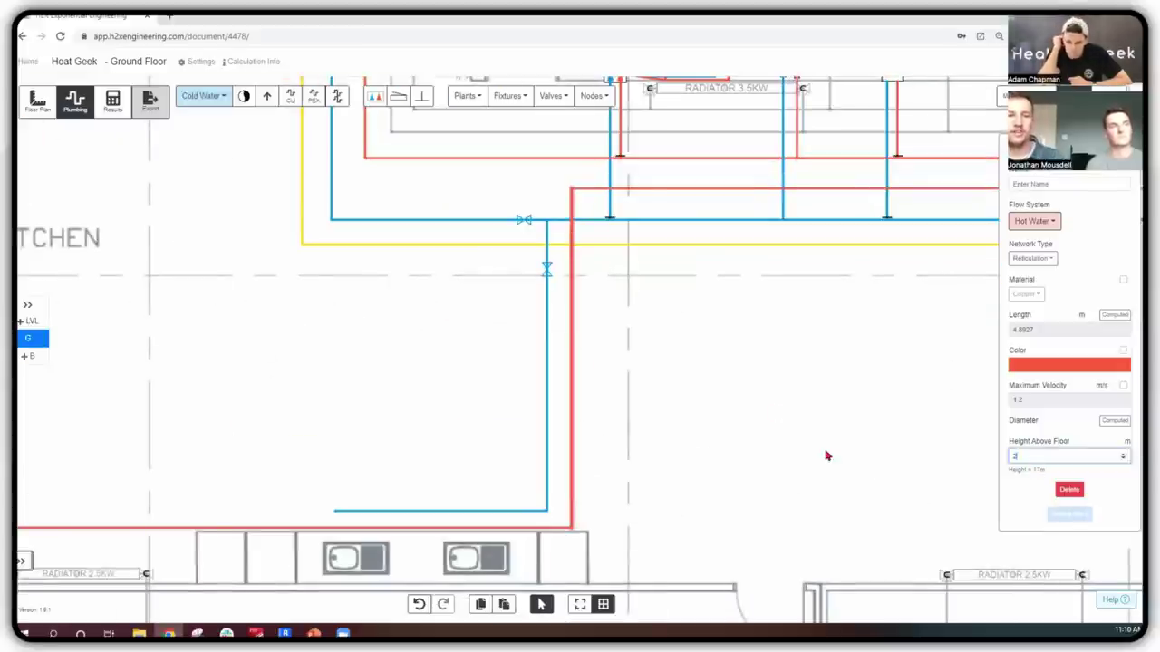
{"action": "left_click", "coordinate": [609, 333]}
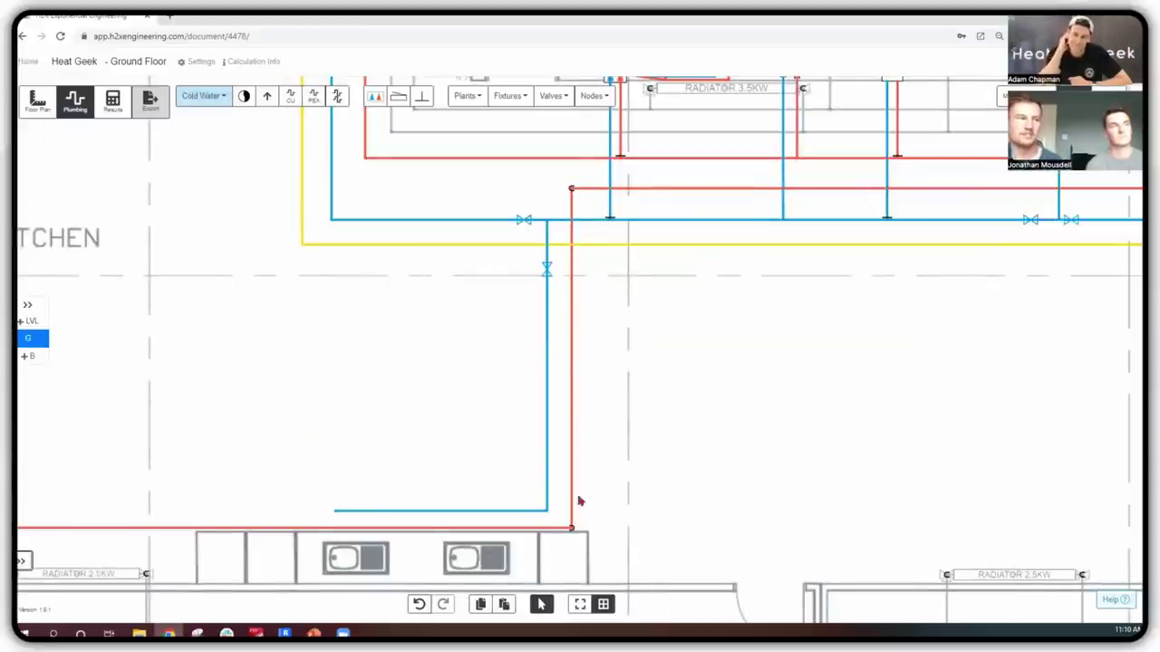
{"action": "scroll", "coordinate": [574, 531], "scroll_direction": "up", "scroll_amount": 1}
{"action": "left_click_drag", "start_coordinate": [634, 427], "coordinate": [635, 456]}
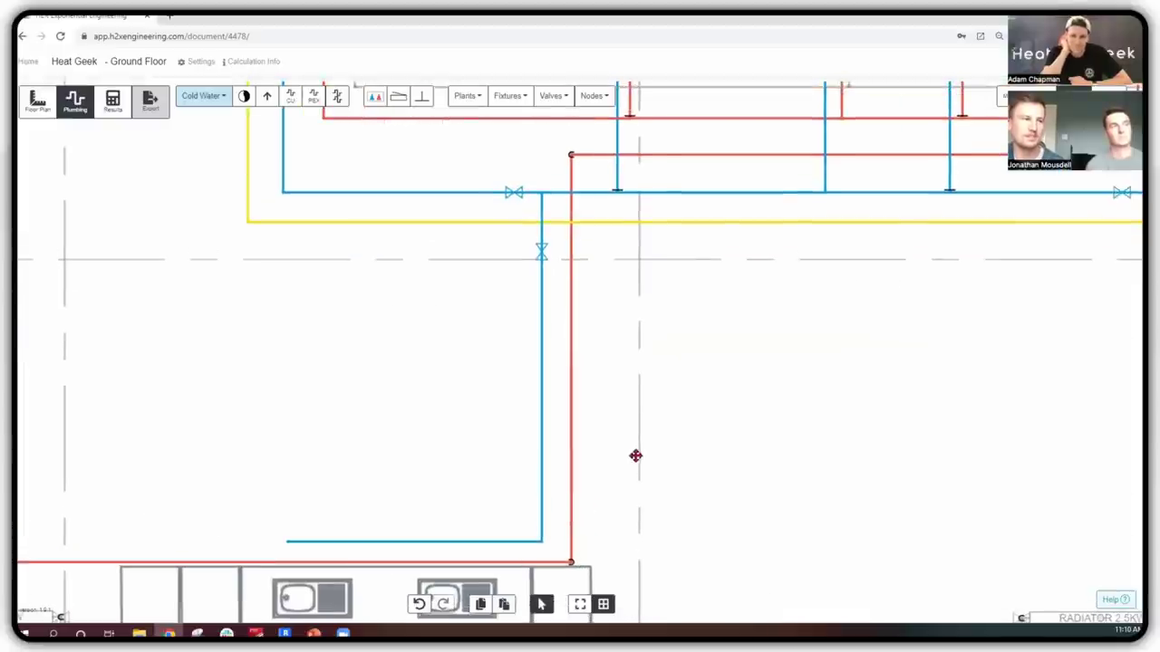
{"action": "left_click", "coordinate": [585, 154]}
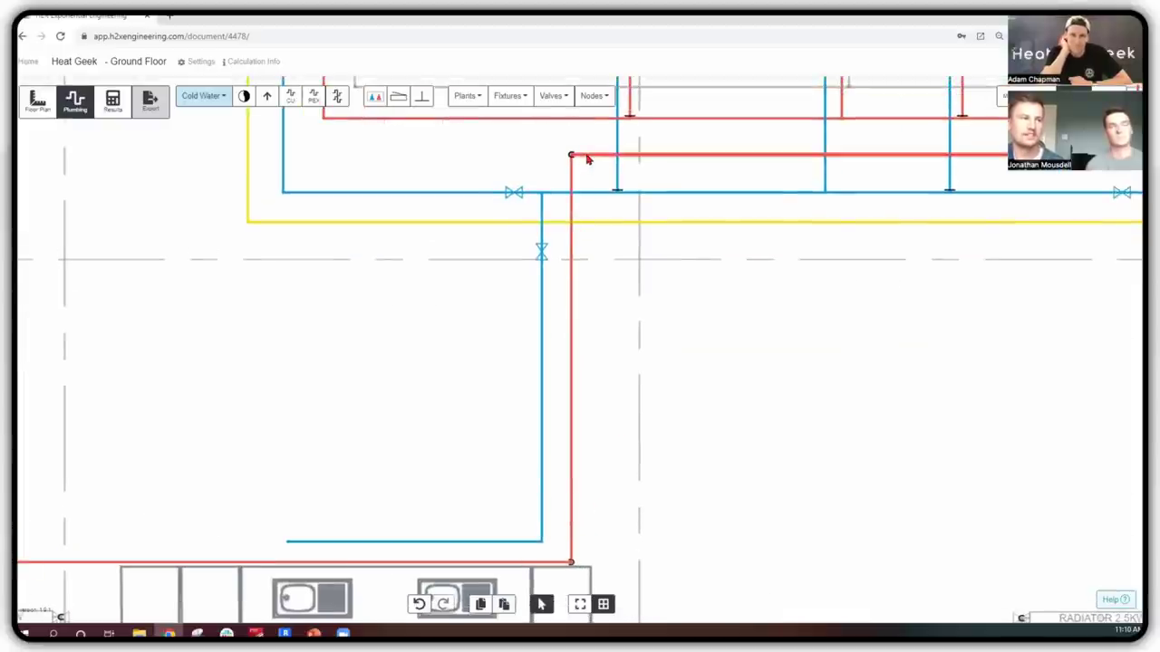
{"action": "left_click", "coordinate": [572, 306]}
{"action": "left_click", "coordinate": [710, 380]}
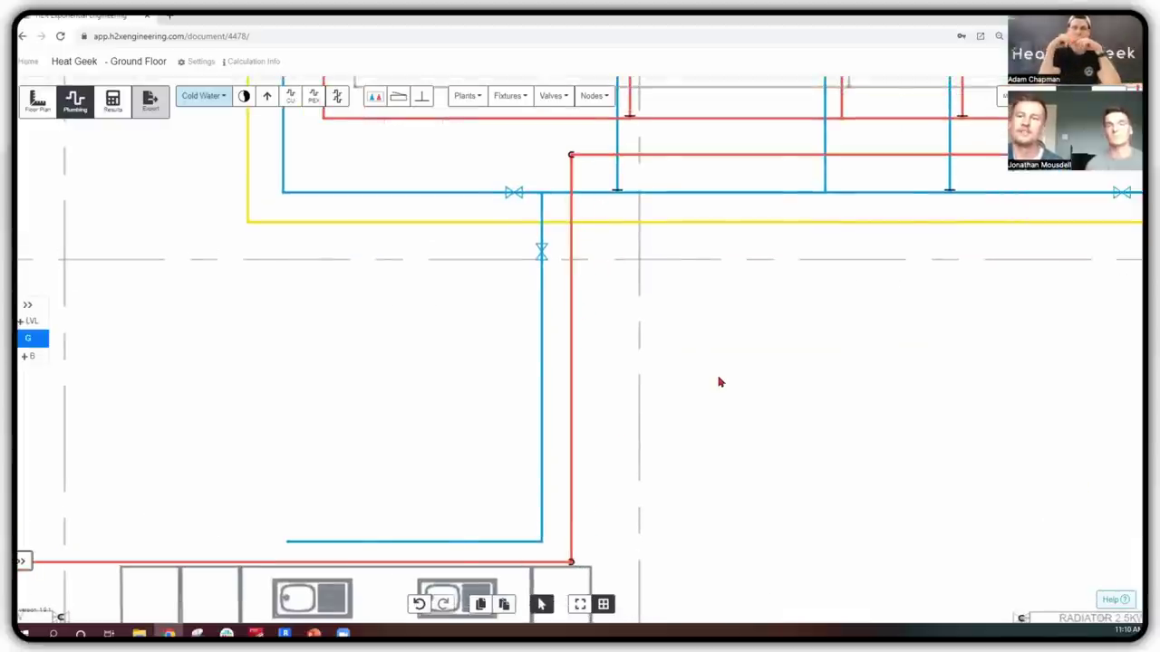
{"action": "scroll", "coordinate": [716, 381], "scroll_direction": "down", "scroll_amount": 2}
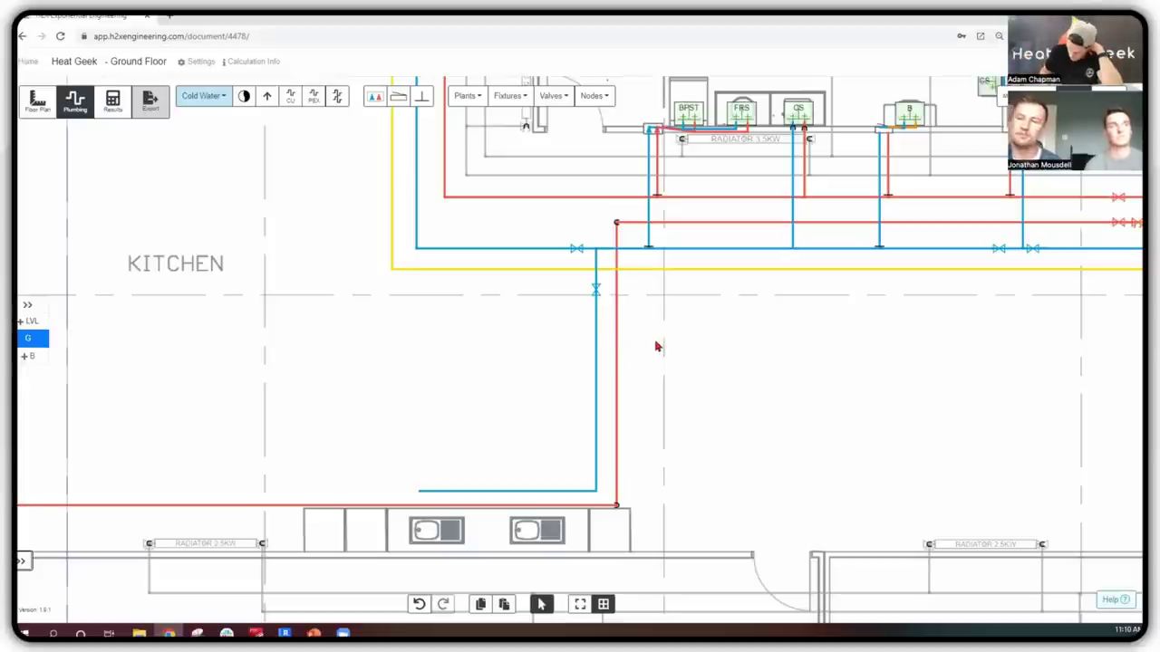
{"action": "scroll", "coordinate": [652, 357], "scroll_direction": "down", "scroll_amount": 1}
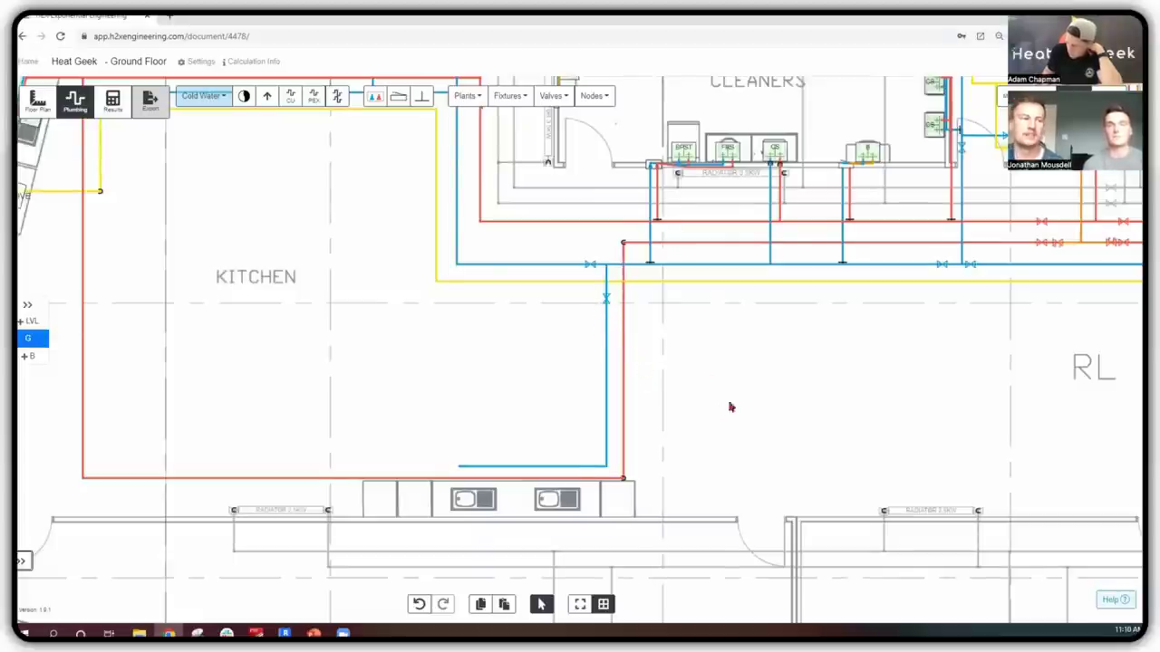
{"action": "left_click_drag", "start_coordinate": [740, 396], "coordinate": [801, 367]}
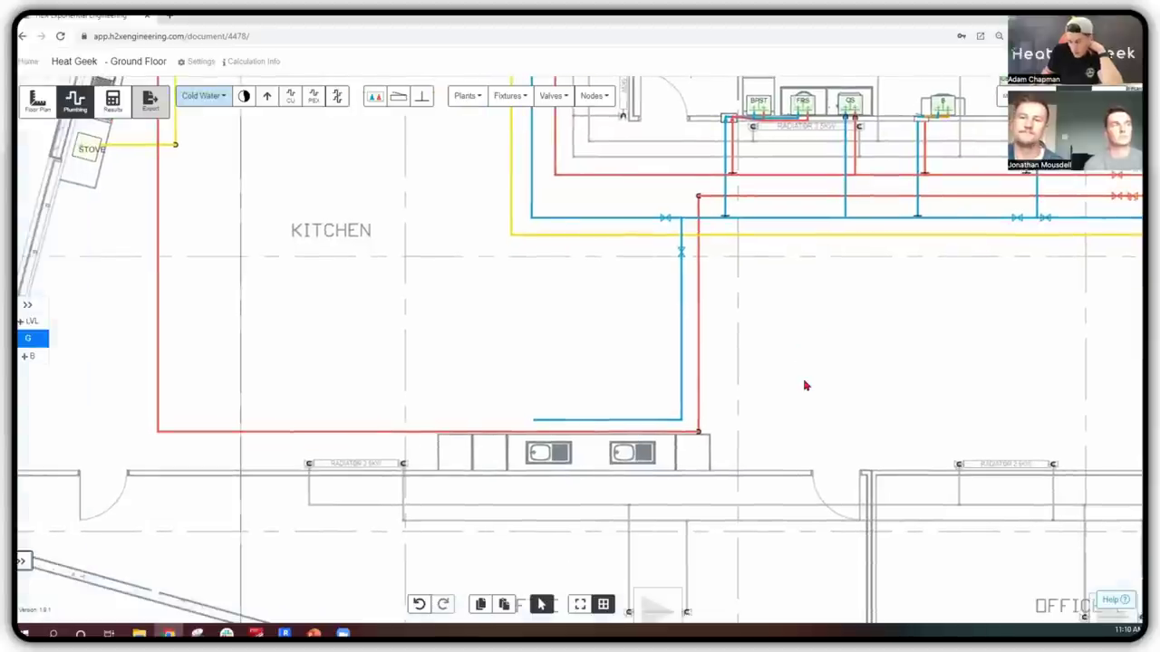
{"action": "scroll", "coordinate": [615, 457], "scroll_direction": "up", "scroll_amount": 2}
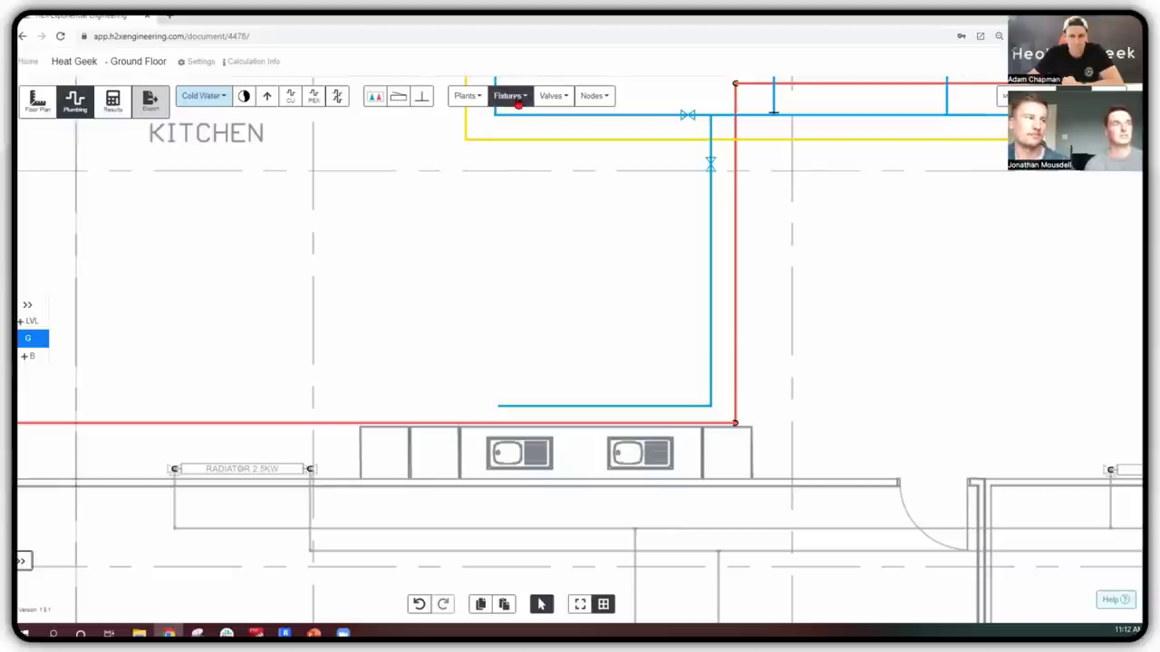
- Pick Kitchen Sink (Hot) from the fixtures list and place one on the left and right sinks
{"action": "left_click", "coordinate": [517, 105]}
{"action": "scroll", "coordinate": [589, 183], "scroll_direction": "down", "scroll_amount": 1}
{"action": "scroll", "coordinate": [595, 197], "scroll_direction": "up", "scroll_amount": 1}
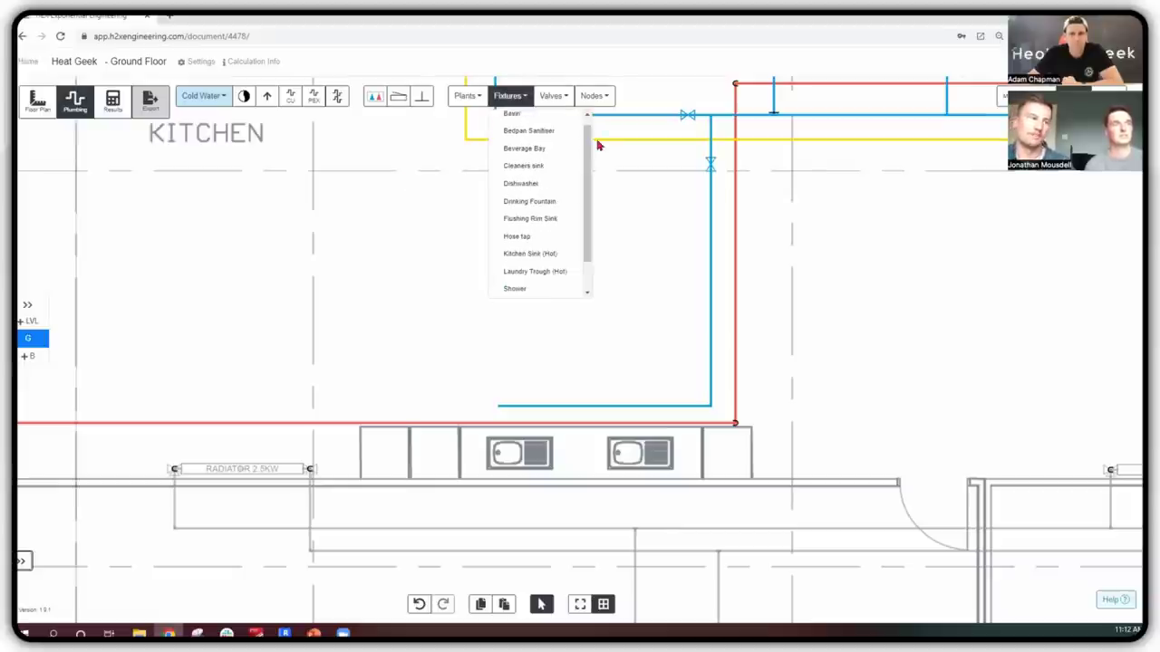
{"action": "left_click", "coordinate": [531, 256]}
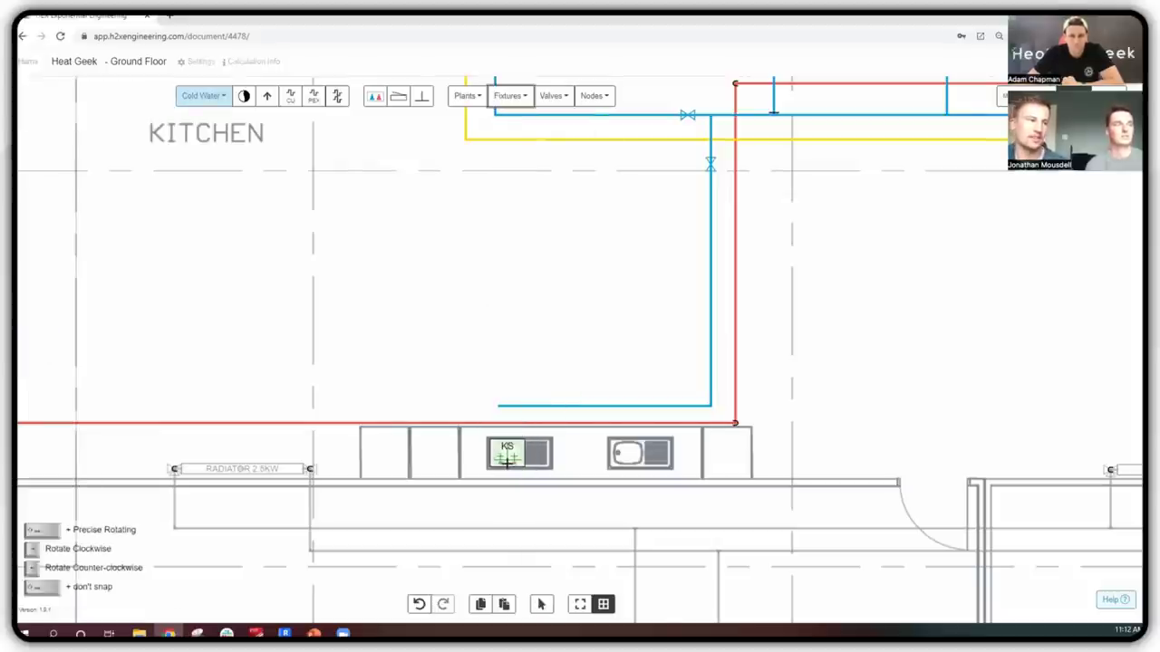
{"action": "left_click", "coordinate": [508, 460]}
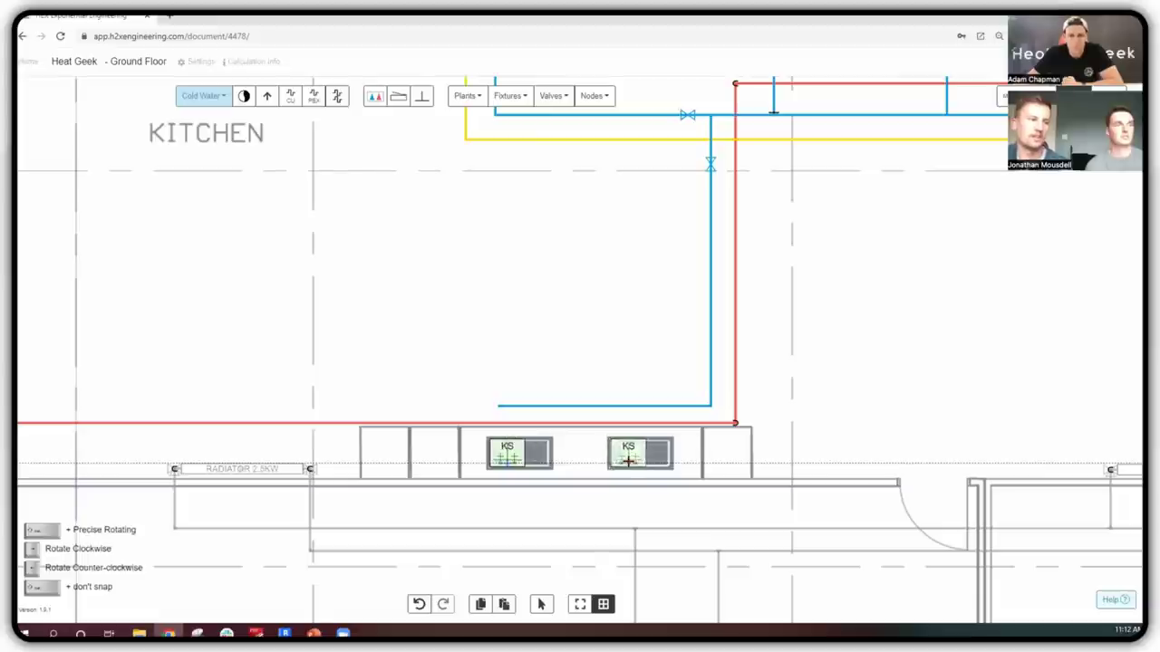
{"action": "left_click", "coordinate": [628, 460]}
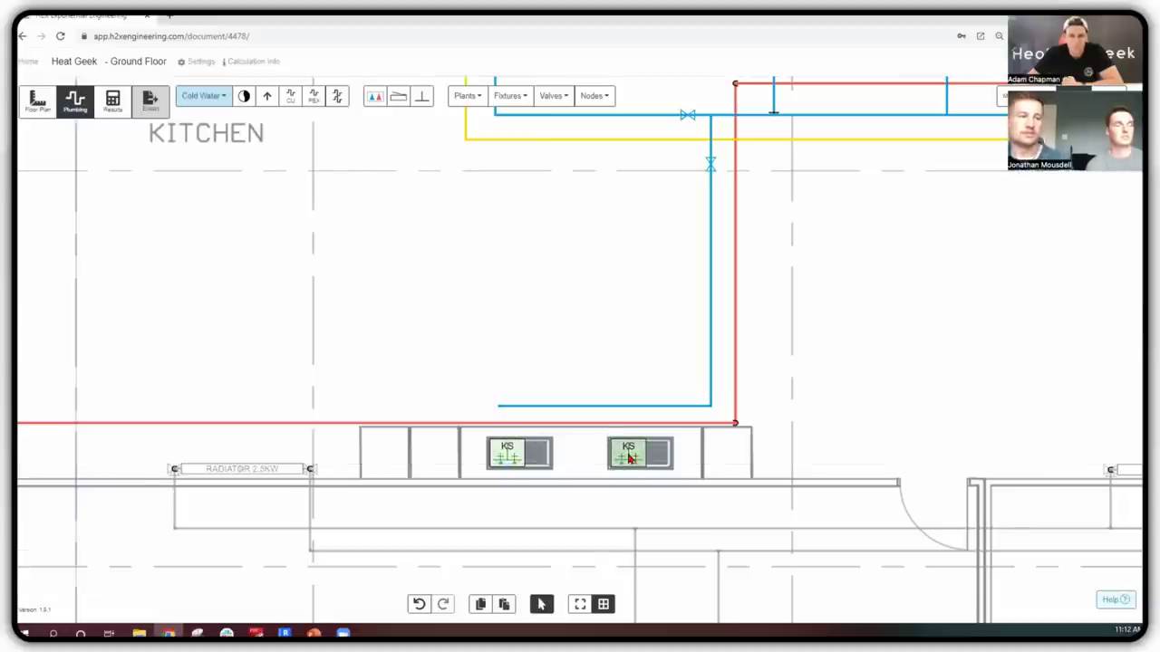
{"action": "scroll", "coordinate": [1134, 294], "scroll_direction": "down", "scroll_amount": 1}
- Review the sink's hot and cold loading units of 2 and 200–500 kPa inlet pressure, then close its properties
{"action": "left_click_drag", "start_coordinate": [1134, 293], "coordinate": [1134, 456]}
{"action": "scroll", "coordinate": [1042, 217], "scroll_direction": "up", "scroll_amount": 1}
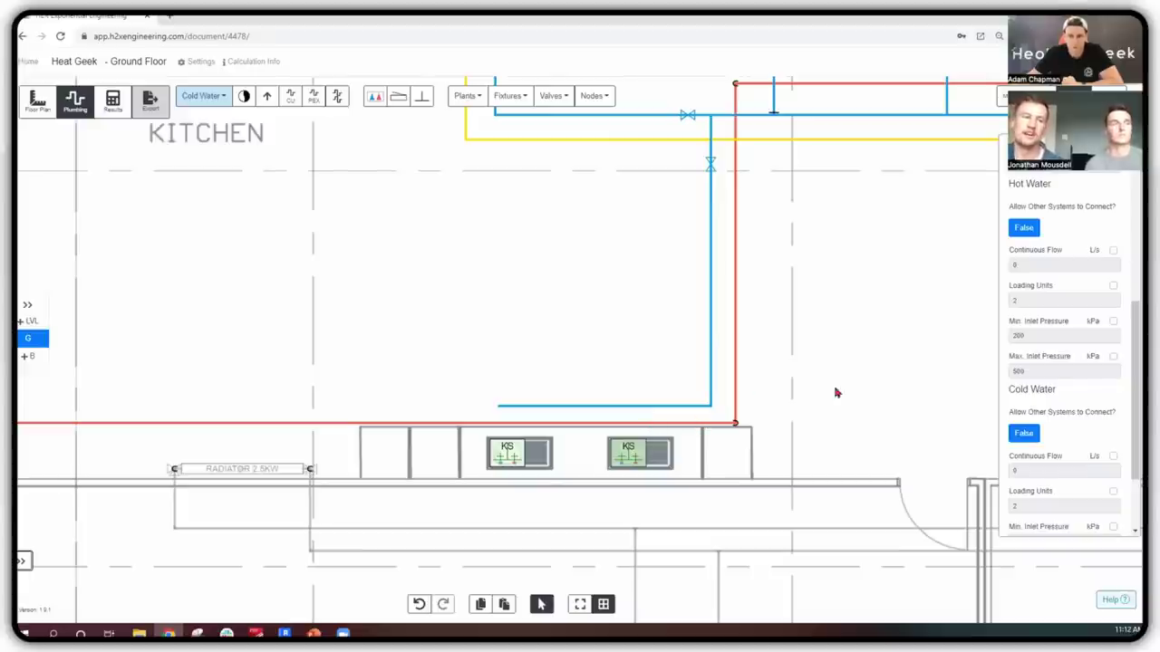
{"action": "scroll", "coordinate": [1024, 370], "scroll_direction": "up", "scroll_amount": 5}
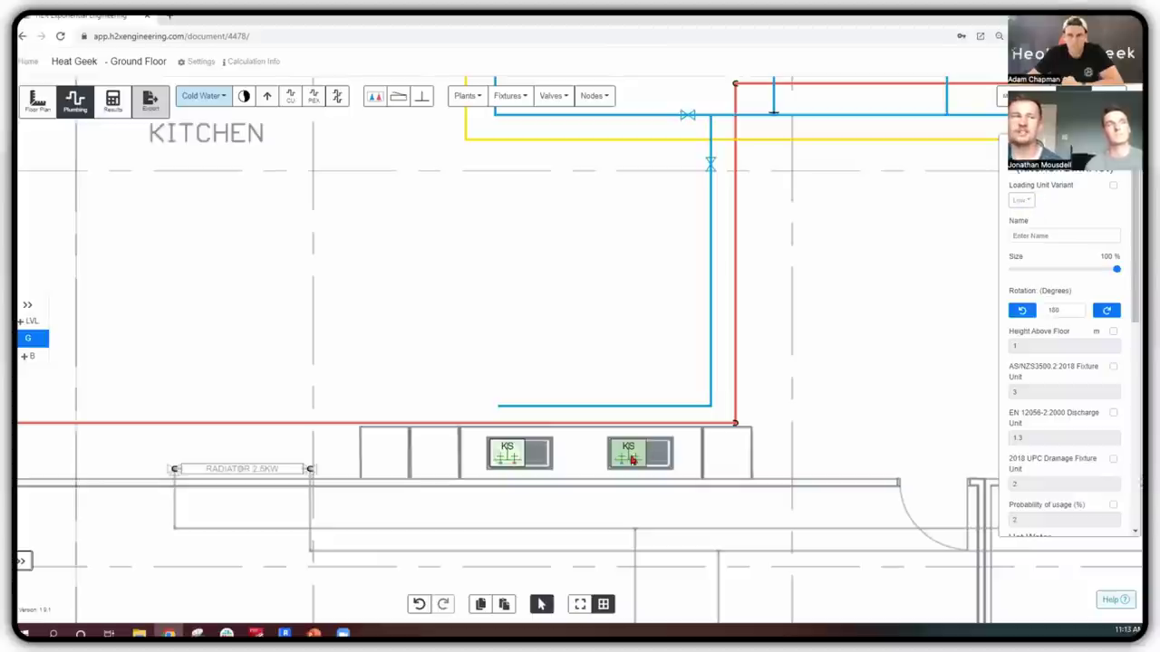
{"action": "left_click", "coordinate": [598, 529]}
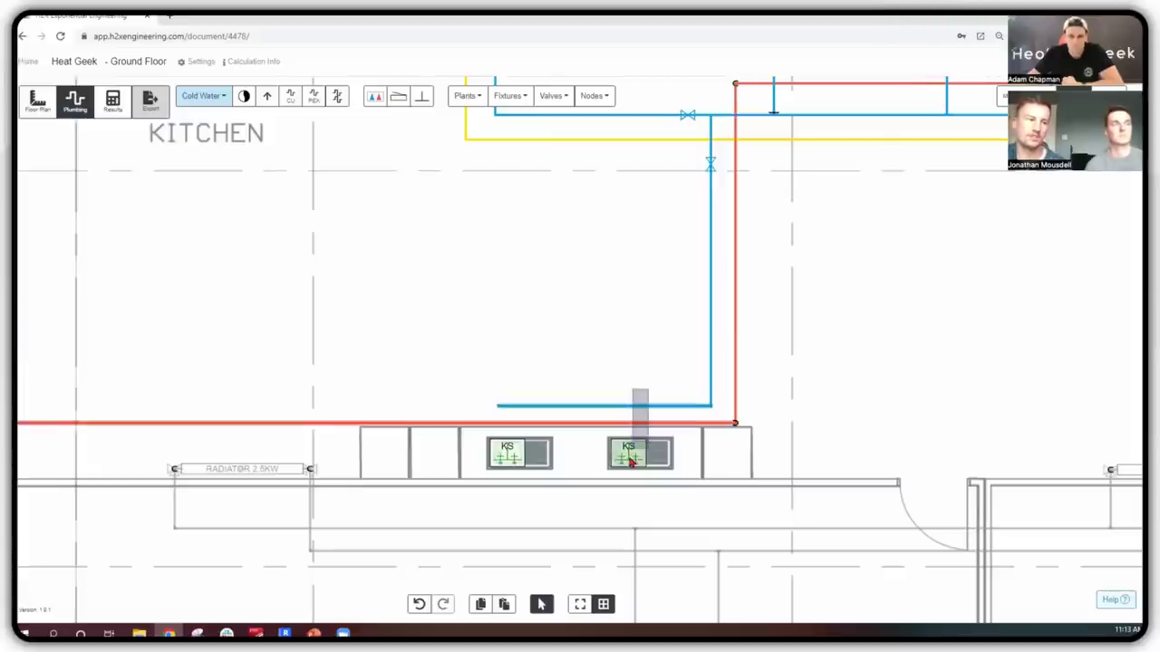
- Auto-connect the right and left KS sink fixtures to the hot and cold water pipes
{"action": "left_click", "coordinate": [645, 391]}
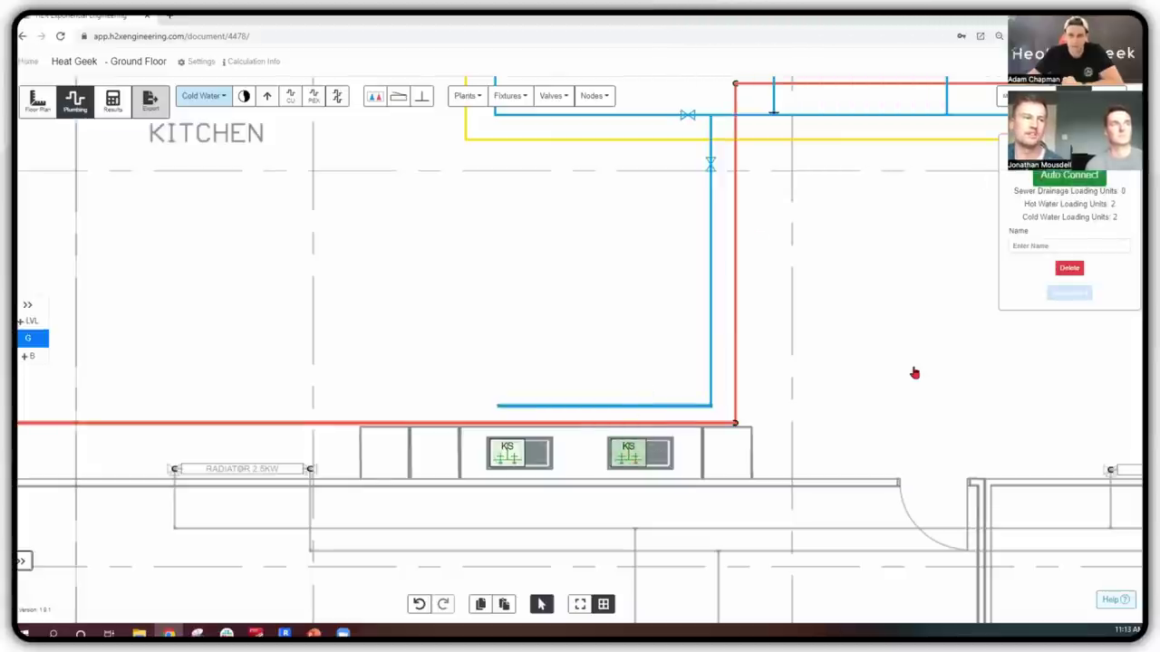
{"action": "left_click", "coordinate": [683, 469]}
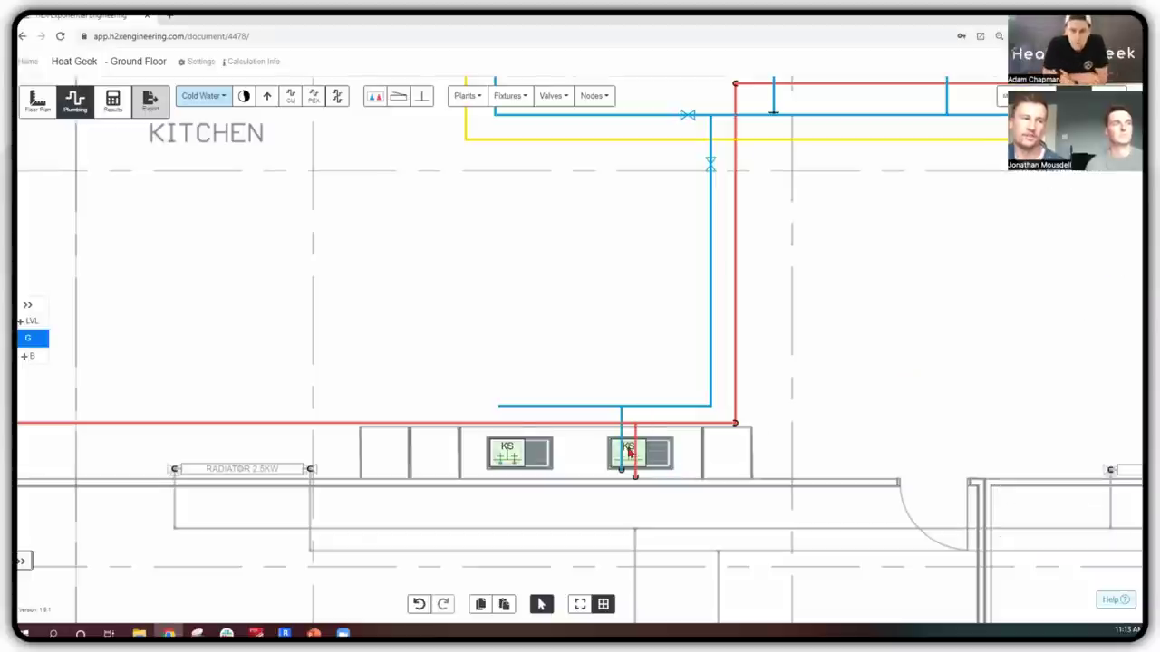
{"action": "left_click", "coordinate": [504, 453]}
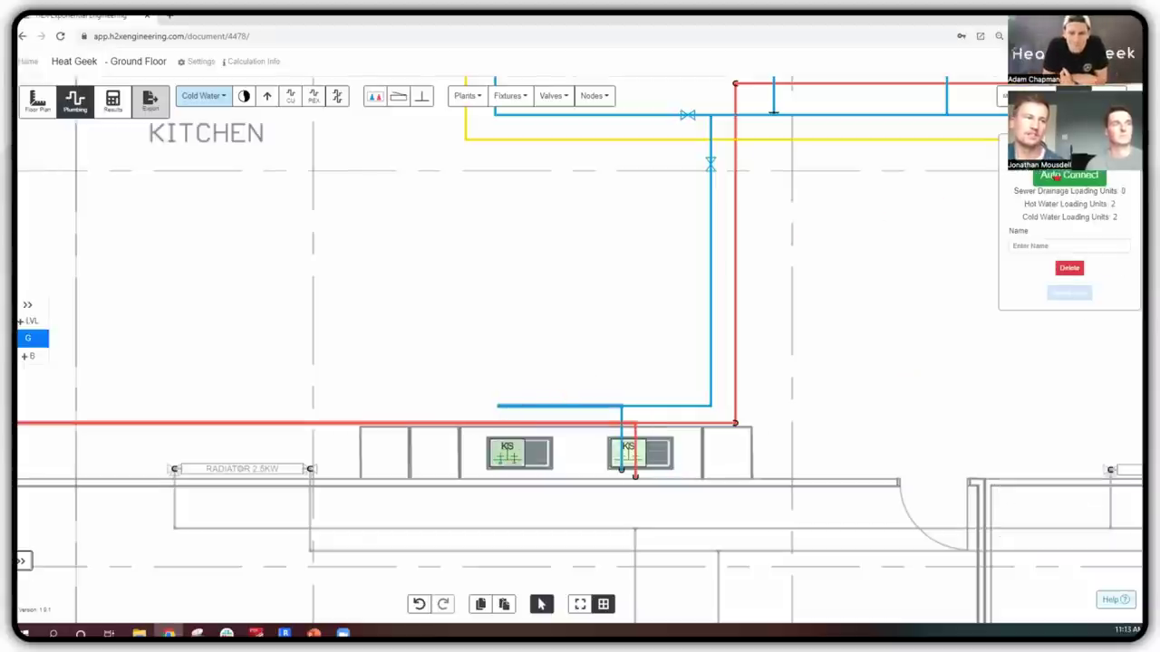
{"action": "left_click", "coordinate": [835, 372]}
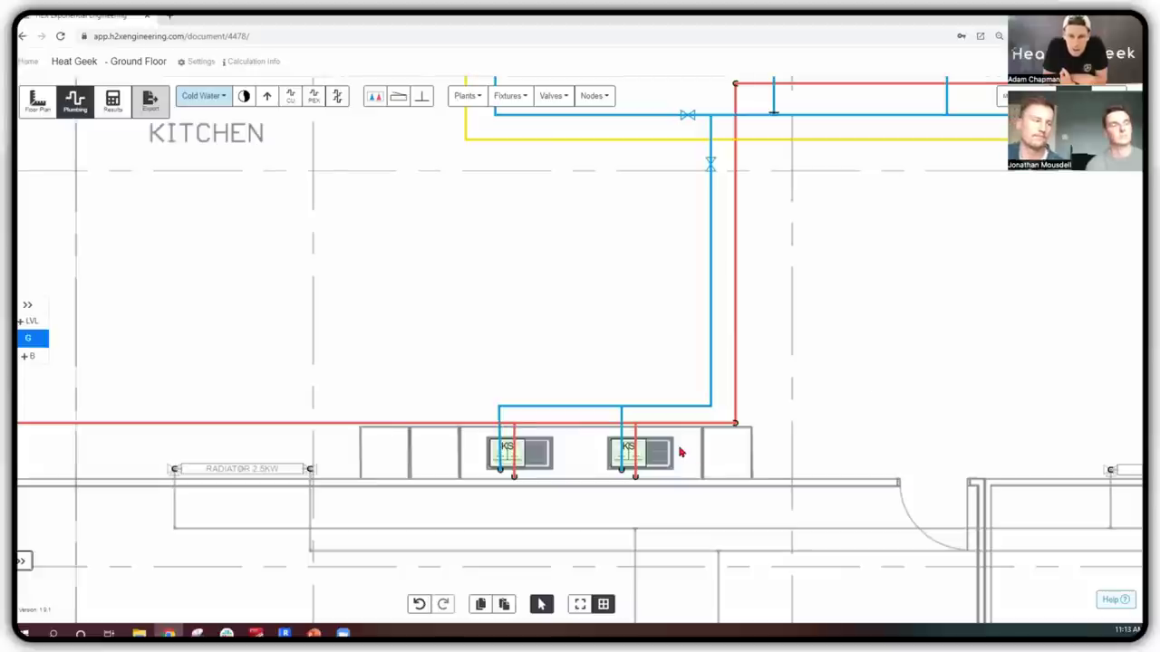
- Check the cold-water branch and join both red hot-water pipe ends onto the sinks
{"action": "left_click", "coordinate": [507, 450]}
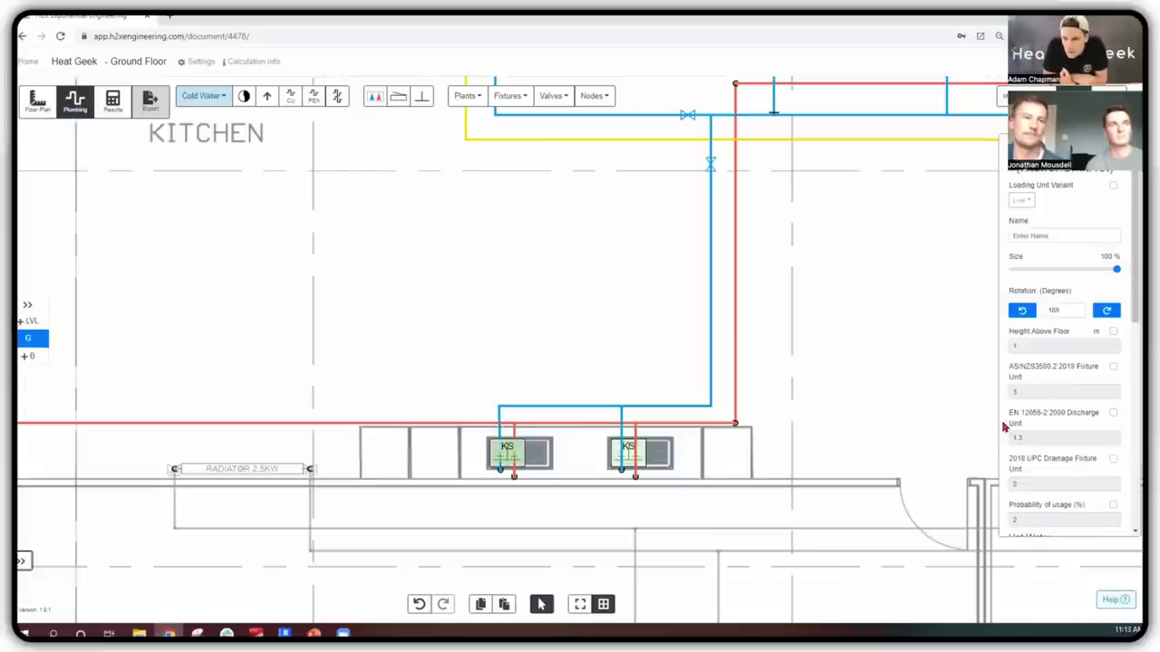
{"action": "left_click_drag", "start_coordinate": [1010, 331], "coordinate": [1068, 337]}
{"action": "left_click", "coordinate": [1068, 336]}
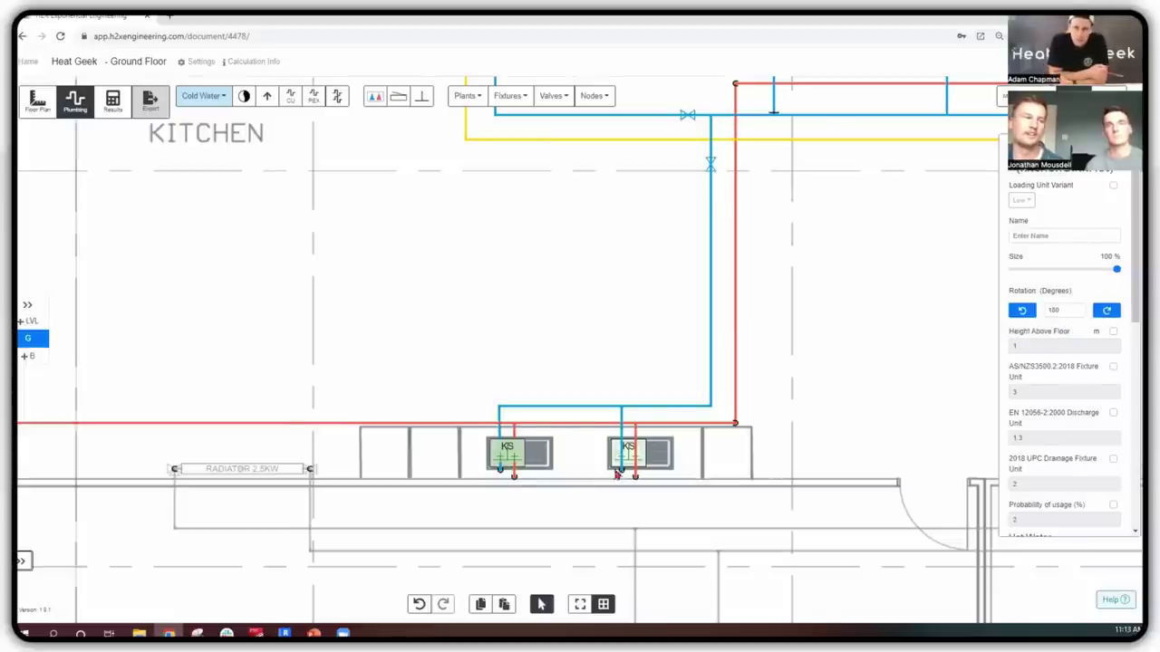
{"action": "scroll", "coordinate": [618, 471], "scroll_direction": "up", "scroll_amount": 3}
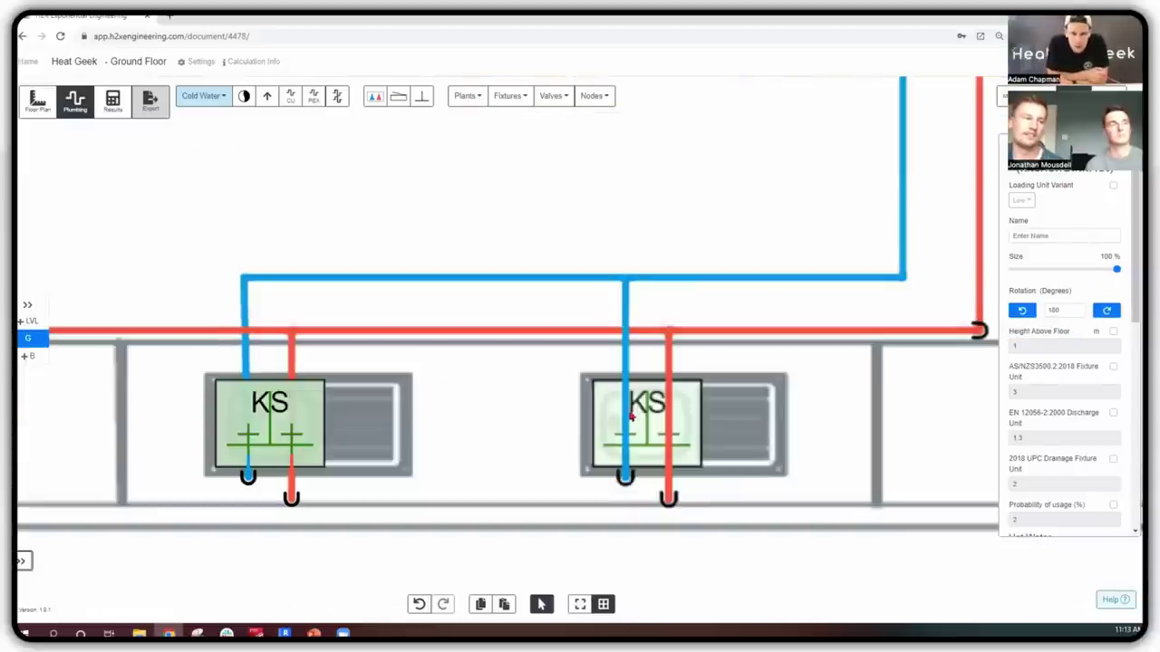
{"action": "left_click", "coordinate": [624, 360]}
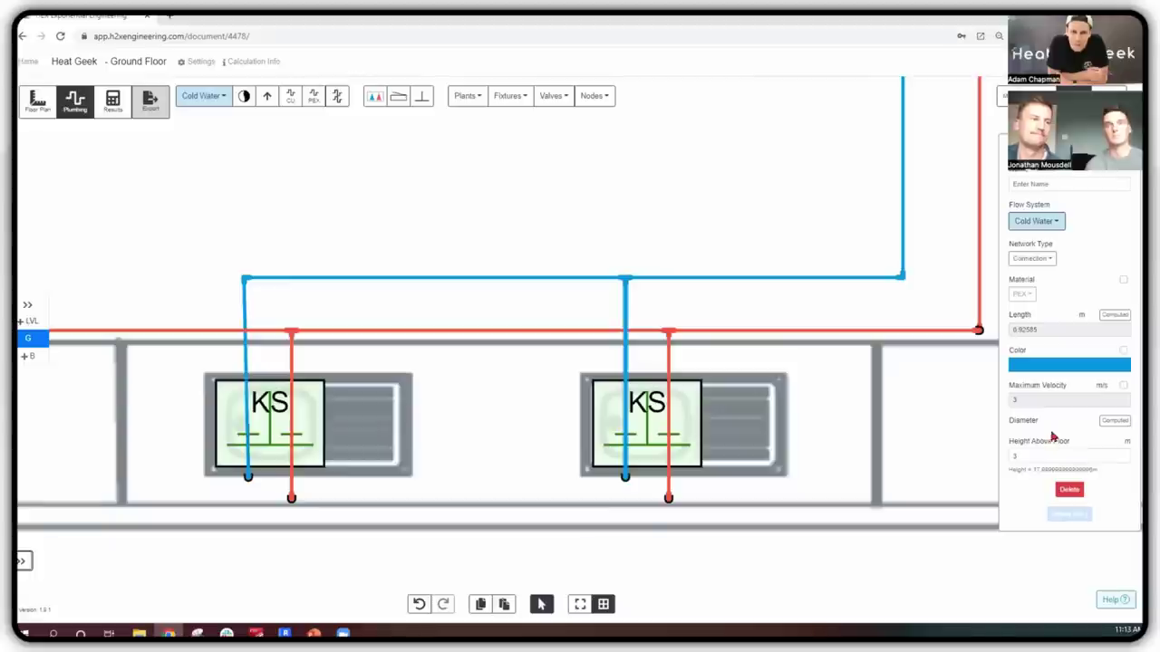
{"action": "left_click", "coordinate": [942, 472]}
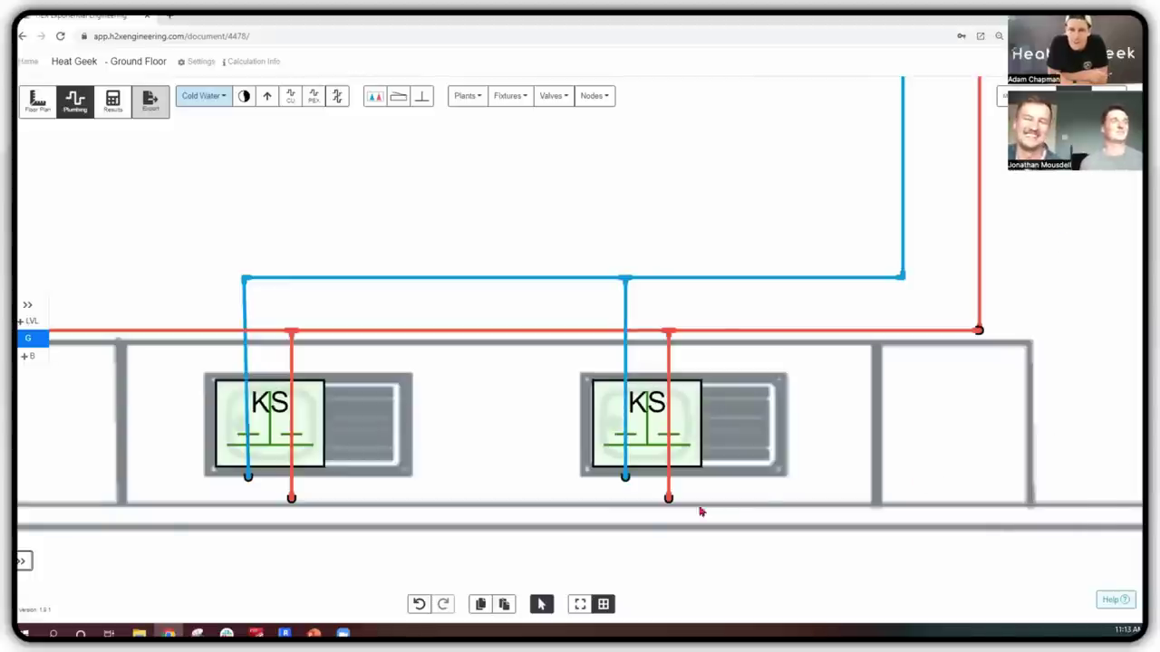
{"action": "left_click_drag", "start_coordinate": [667, 497], "coordinate": [670, 478]}
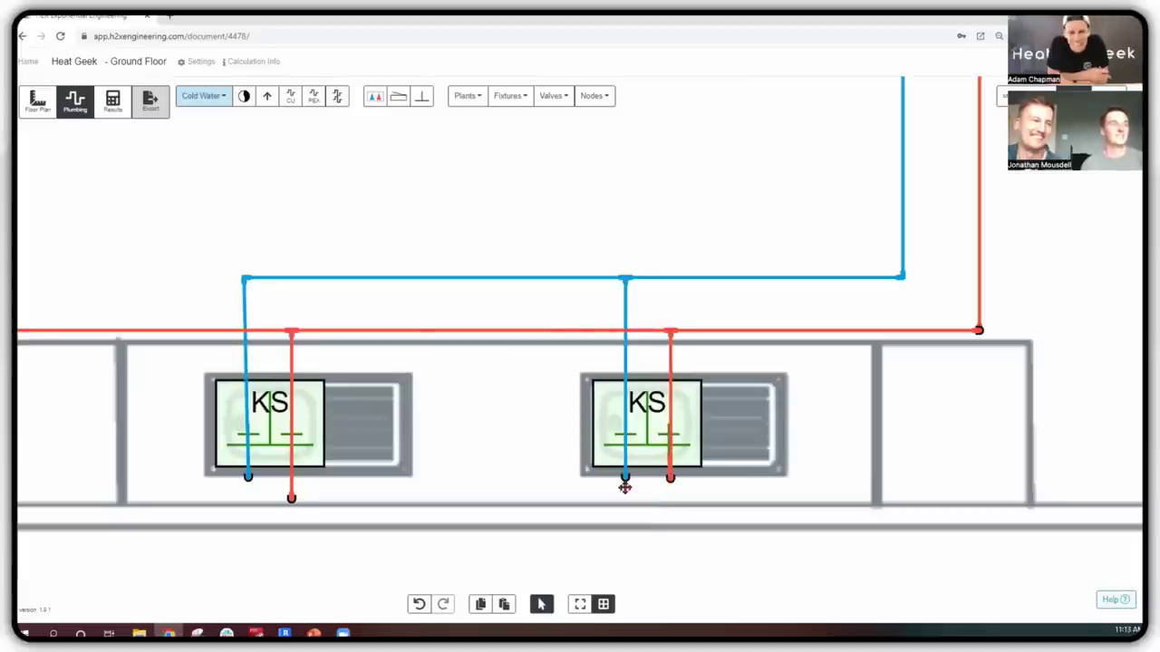
{"action": "left_click_drag", "start_coordinate": [291, 498], "coordinate": [291, 477]}
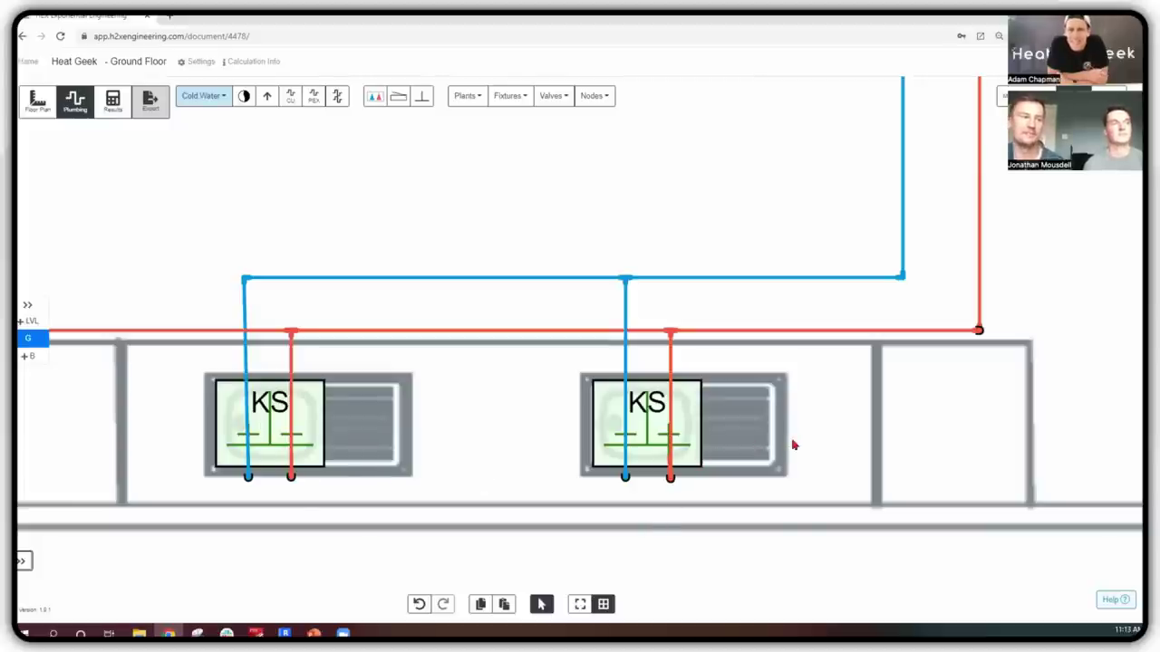
{"action": "scroll", "coordinate": [792, 445], "scroll_direction": "down", "scroll_amount": 3}
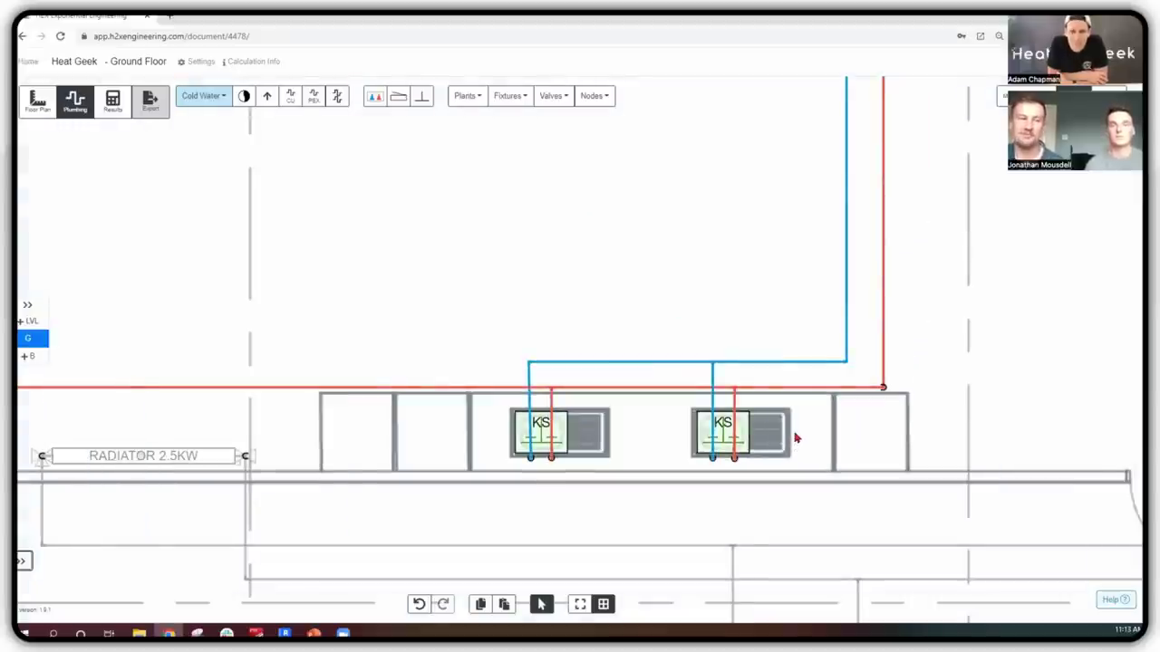
{"action": "scroll", "coordinate": [795, 439], "scroll_direction": "down", "scroll_amount": 3}
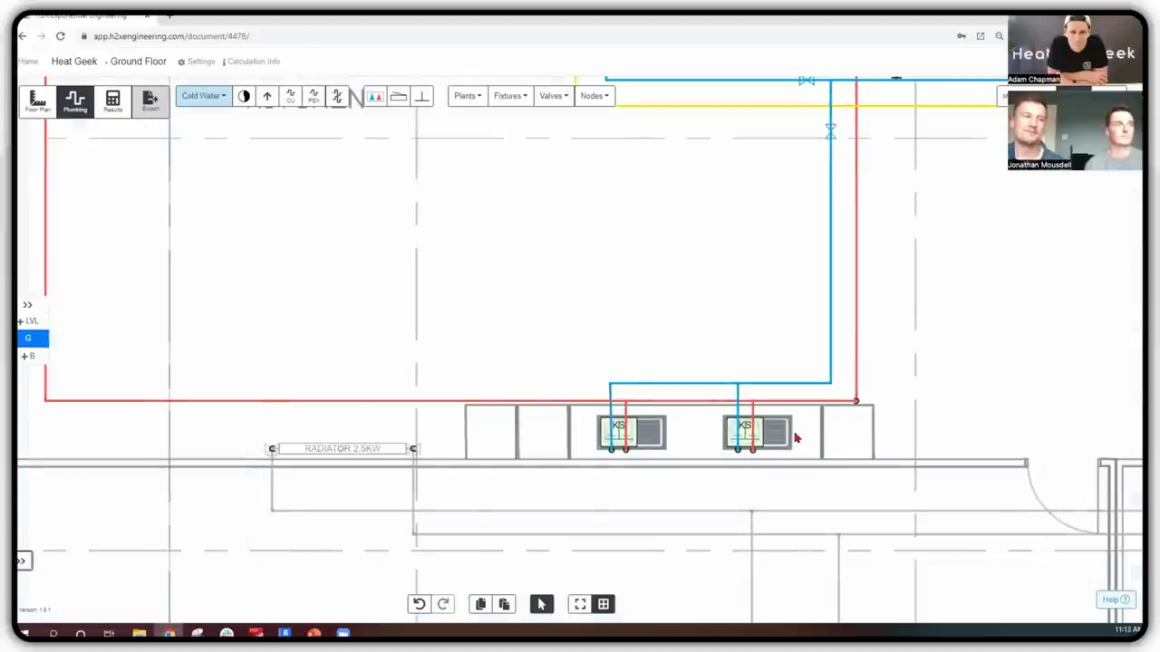
{"action": "scroll", "coordinate": [794, 437], "scroll_direction": "down", "scroll_amount": 2}
{"action": "left_click_drag", "start_coordinate": [942, 334], "coordinate": [728, 390]}
{"action": "scroll", "coordinate": [799, 376], "scroll_direction": "down", "scroll_amount": 1}
{"action": "scroll", "coordinate": [800, 376], "scroll_direction": "down", "scroll_amount": 2}
{"action": "scroll", "coordinate": [815, 383], "scroll_direction": "down", "scroll_amount": 2}
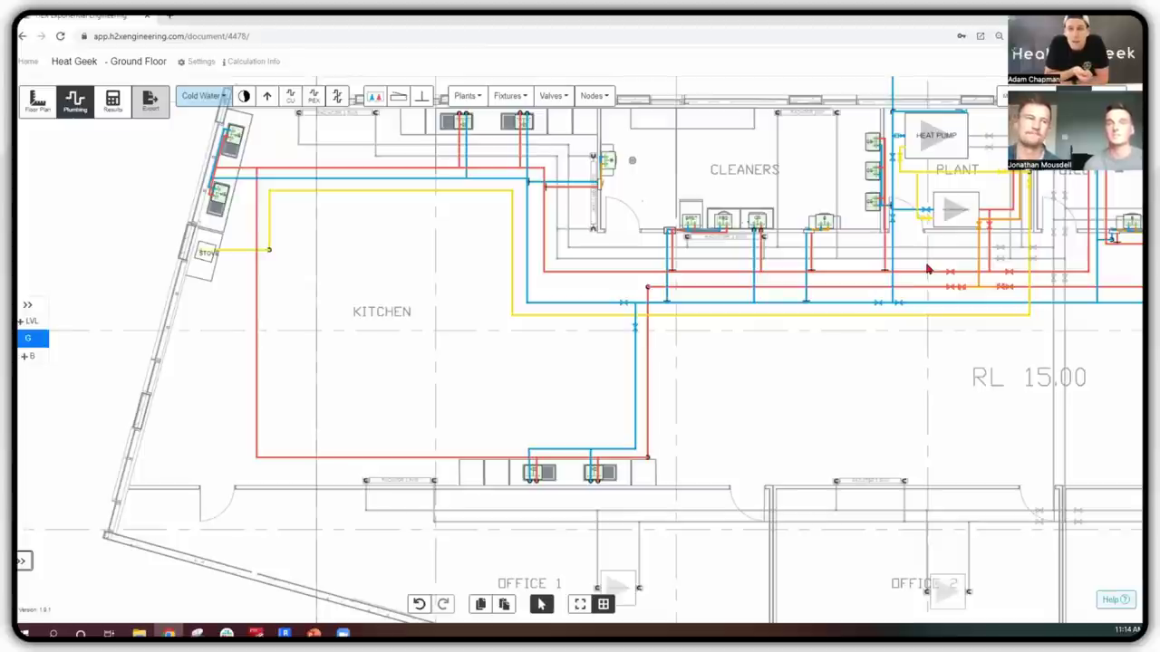
{"action": "left_click_drag", "start_coordinate": [1006, 359], "coordinate": [975, 399]}
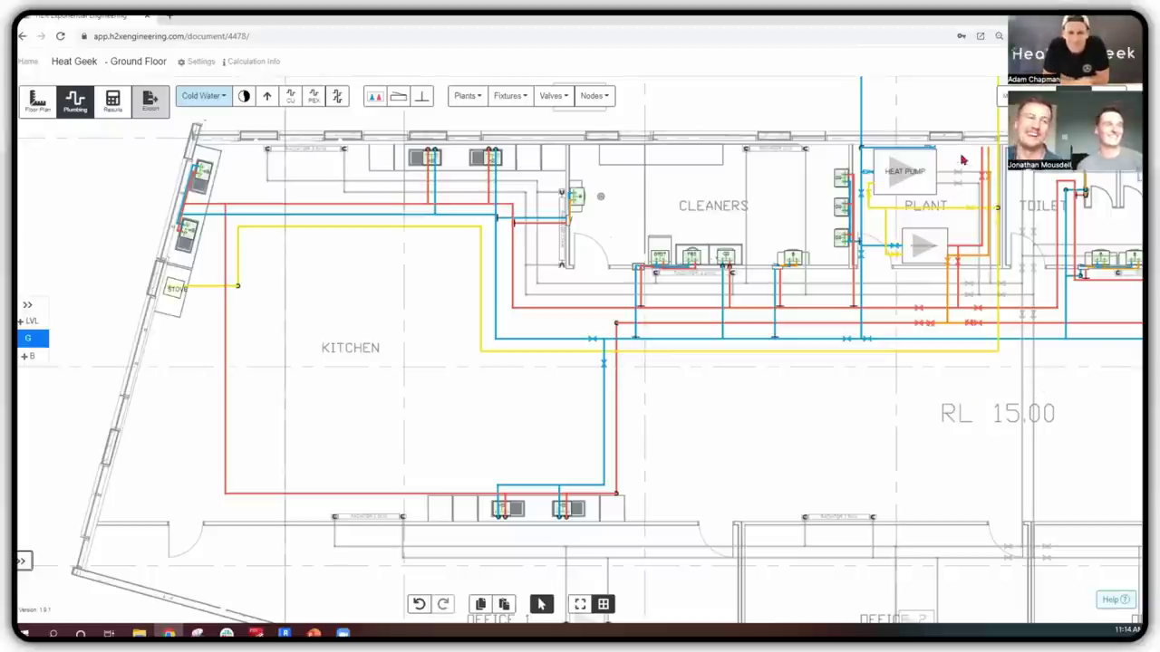
{"action": "scroll", "coordinate": [974, 137], "scroll_direction": "up", "scroll_amount": 5}
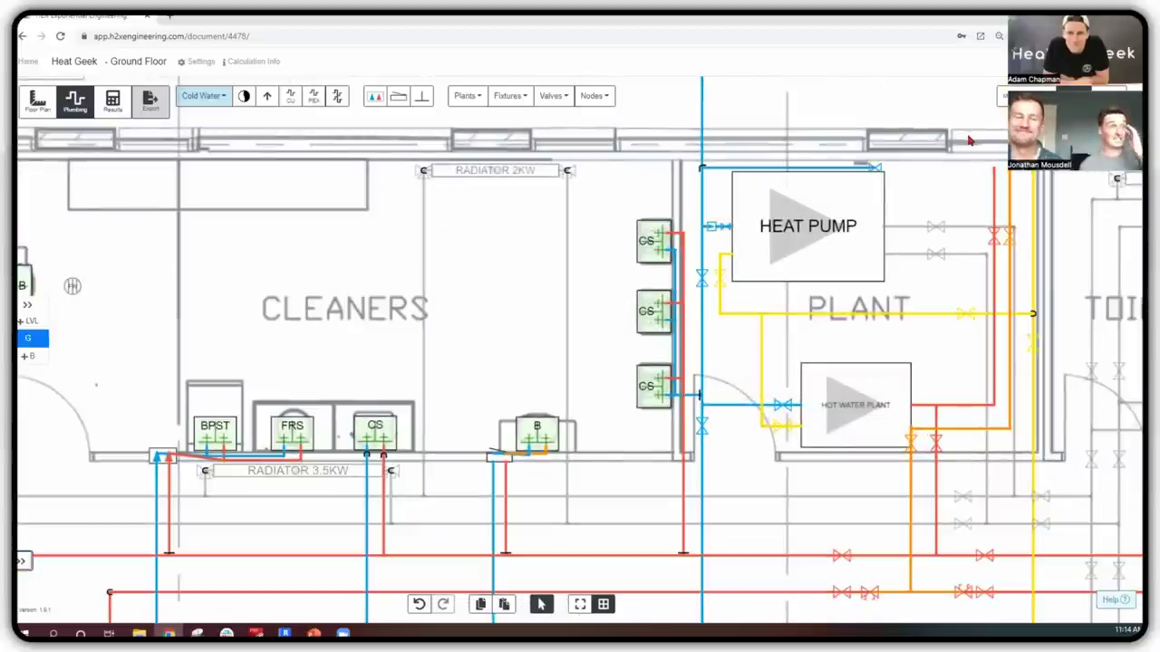
{"action": "scroll", "coordinate": [970, 145], "scroll_direction": "right", "scroll_amount": 2}
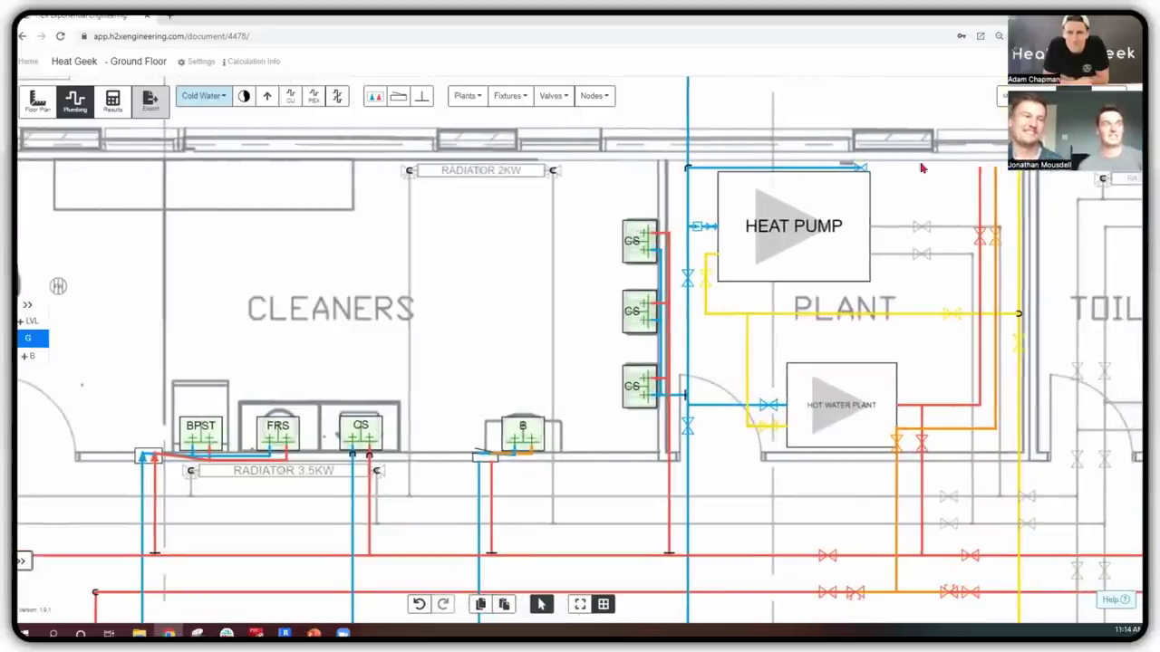
{"action": "scroll", "coordinate": [403, 288], "scroll_direction": "down", "scroll_amount": 5}
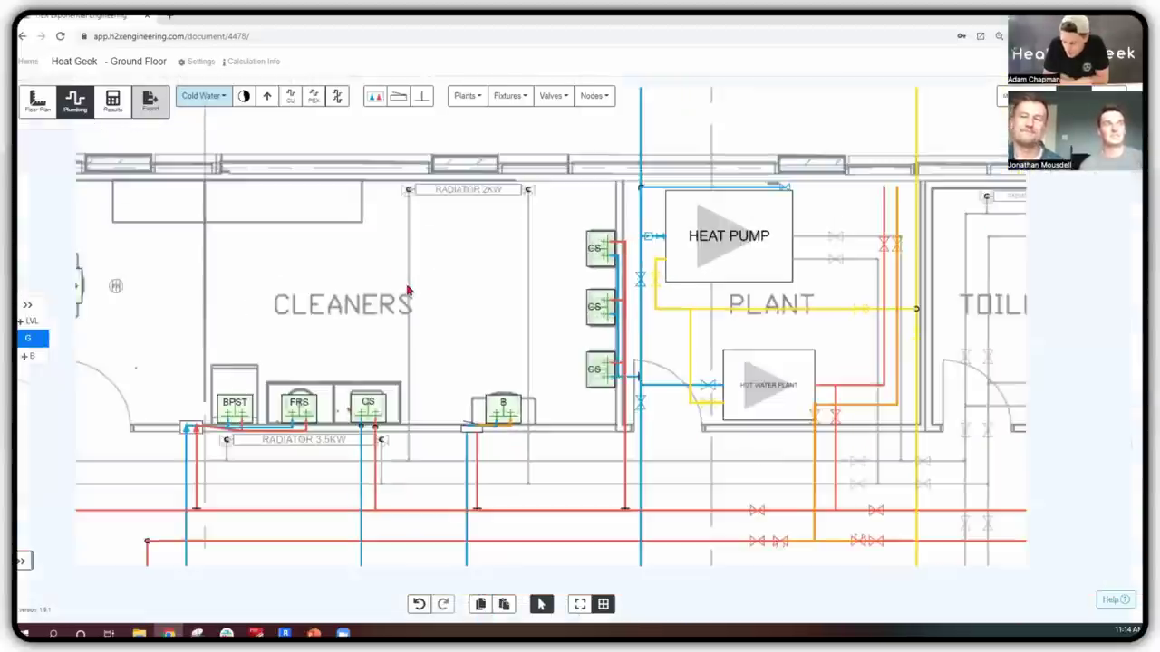
{"action": "scroll", "coordinate": [417, 290], "scroll_direction": "down", "scroll_amount": 5}
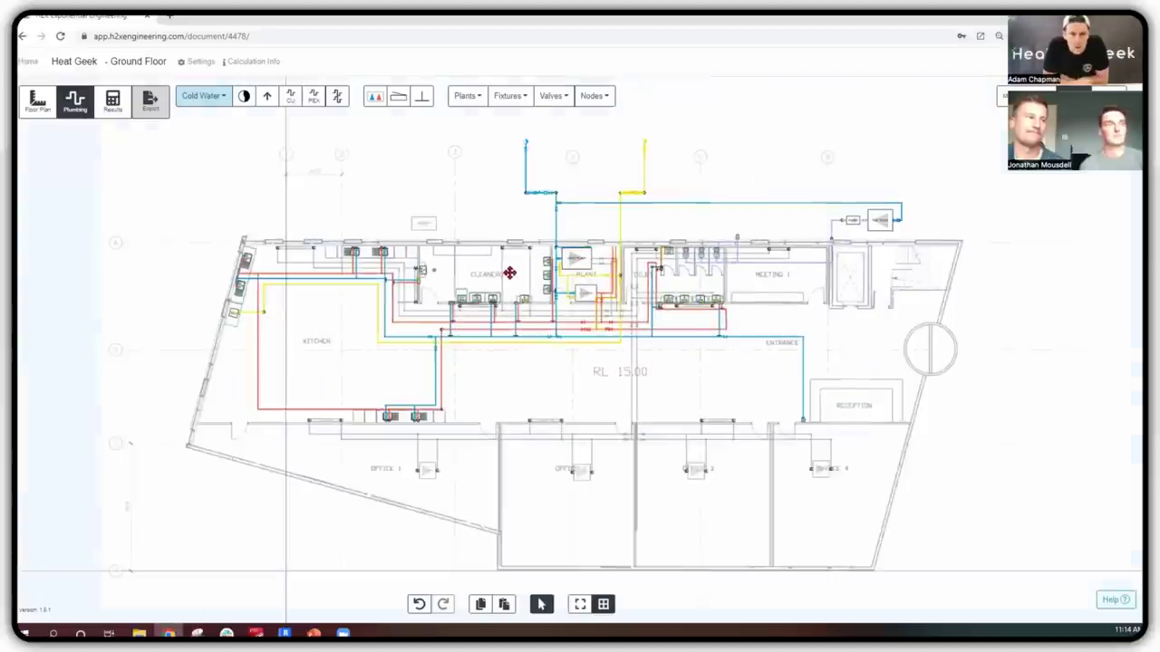
- Switch the Ground Floor drawing from plumbing to Floor Plan mode
{"action": "scroll", "coordinate": [516, 278], "scroll_direction": "up", "scroll_amount": 1}
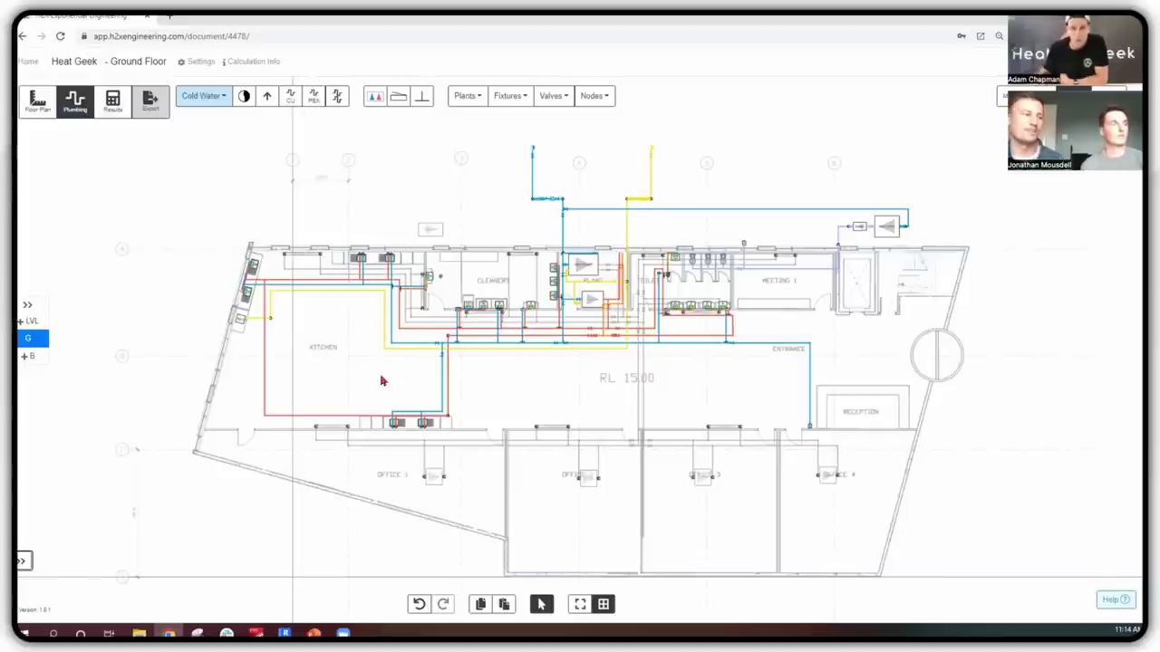
{"action": "left_click", "coordinate": [35, 104]}
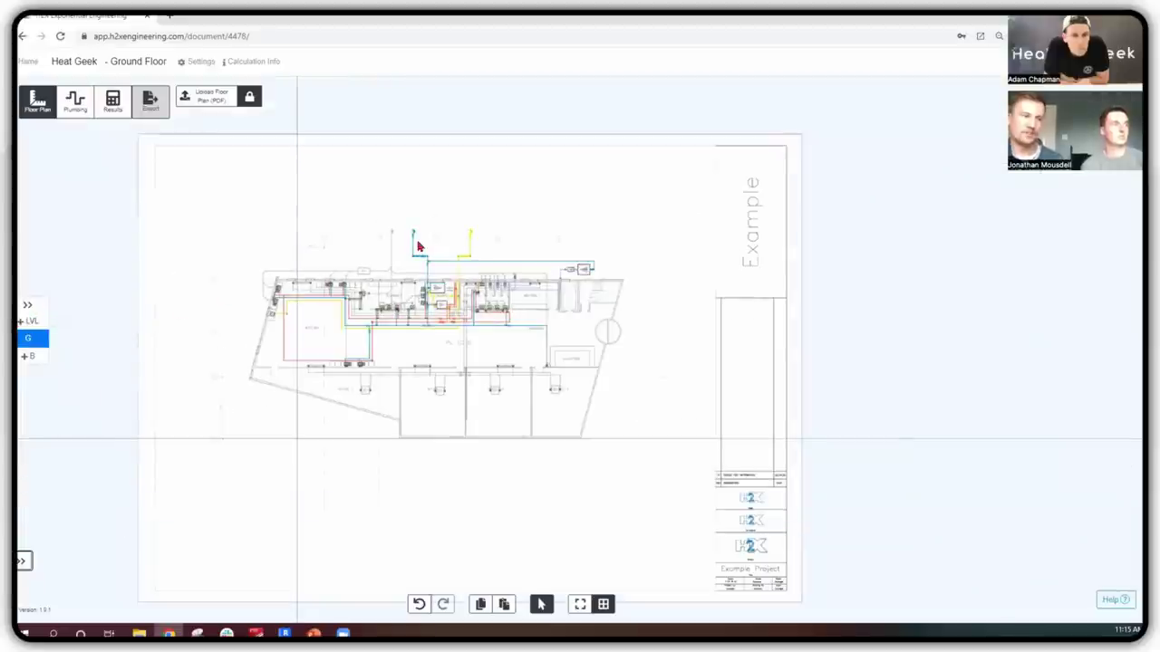
- Add a Level 1 above the Ground Floor with + LVL and make it the active level
{"action": "left_click", "coordinate": [40, 306]}
{"action": "left_click", "coordinate": [224, 319]}
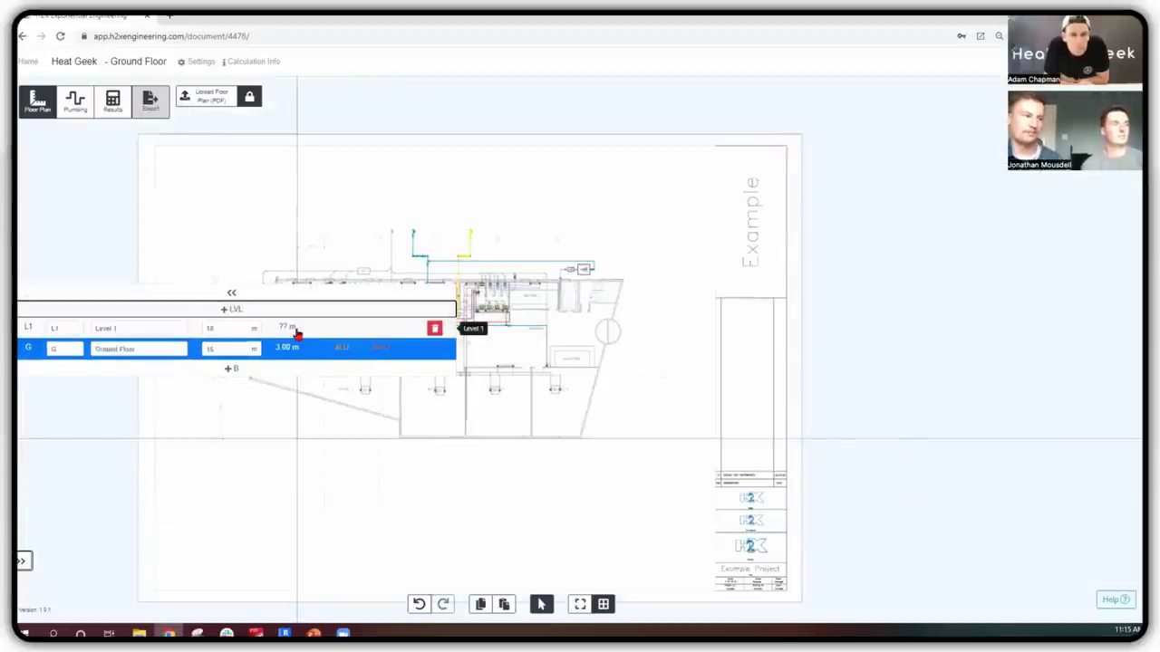
{"action": "left_click", "coordinate": [298, 332]}
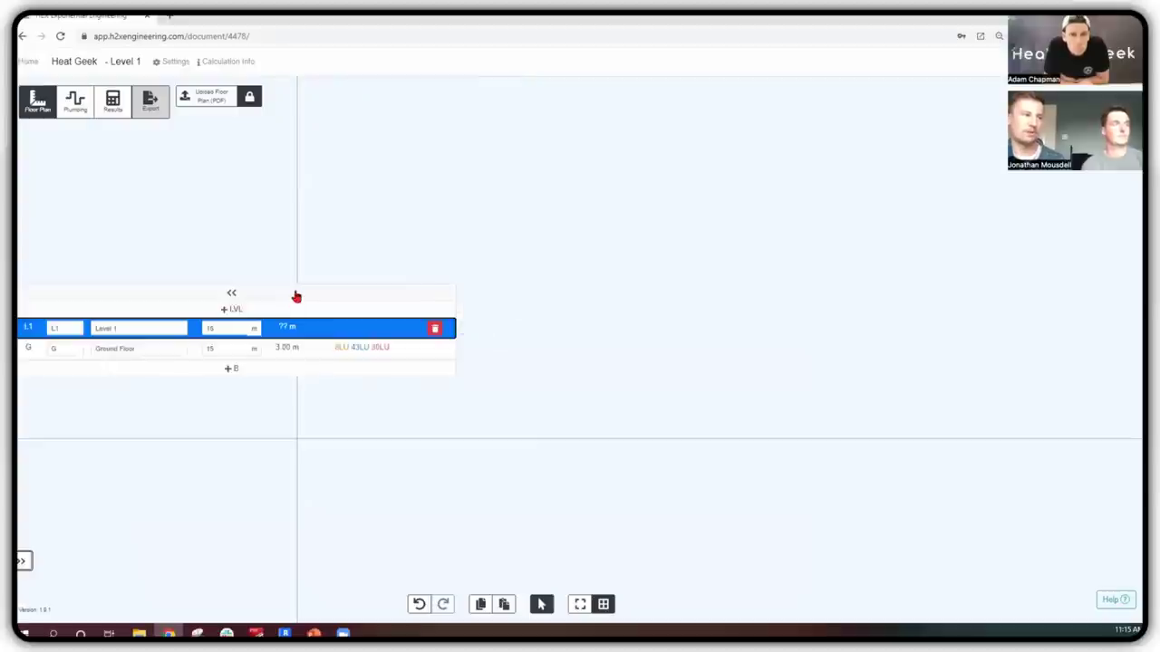
{"action": "left_click", "coordinate": [297, 296]}
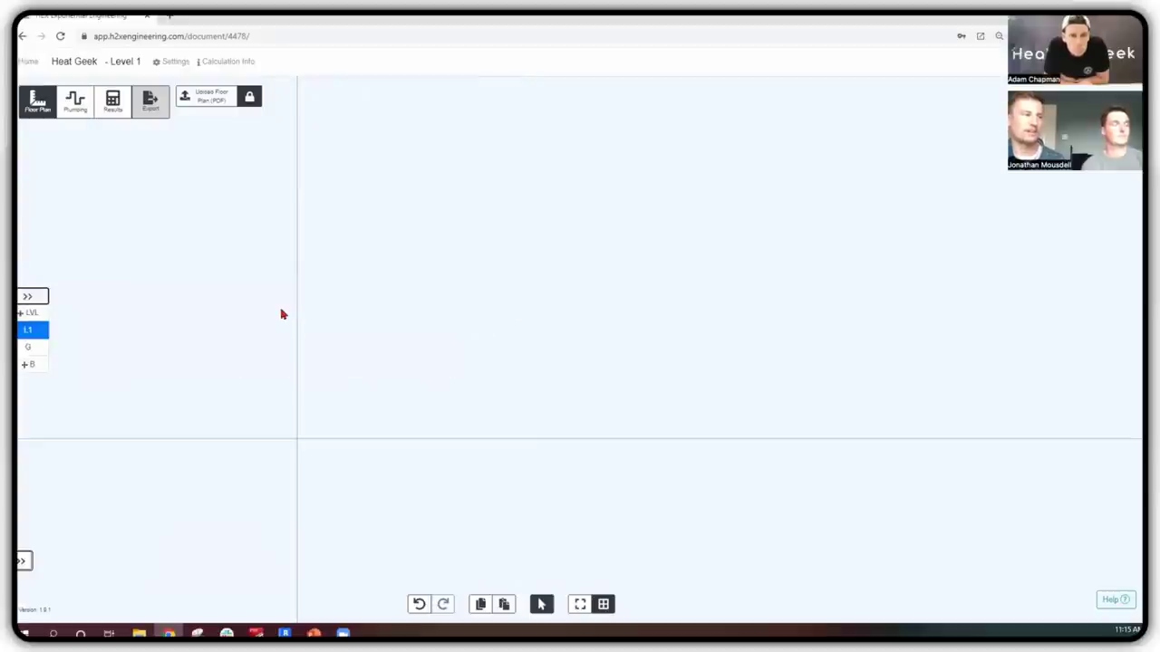
{"action": "left_click", "coordinate": [203, 100]}
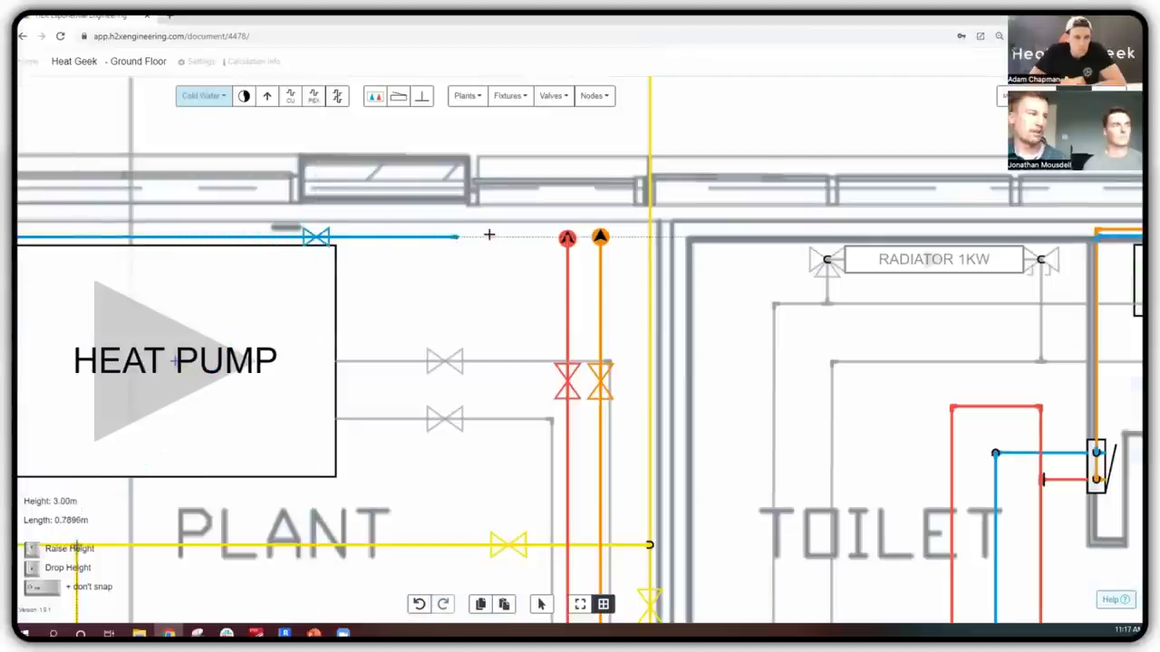
- Draw the cold-water pipe from the heat pump via a bend to the new riser position
{"action": "left_click", "coordinate": [409, 241]}
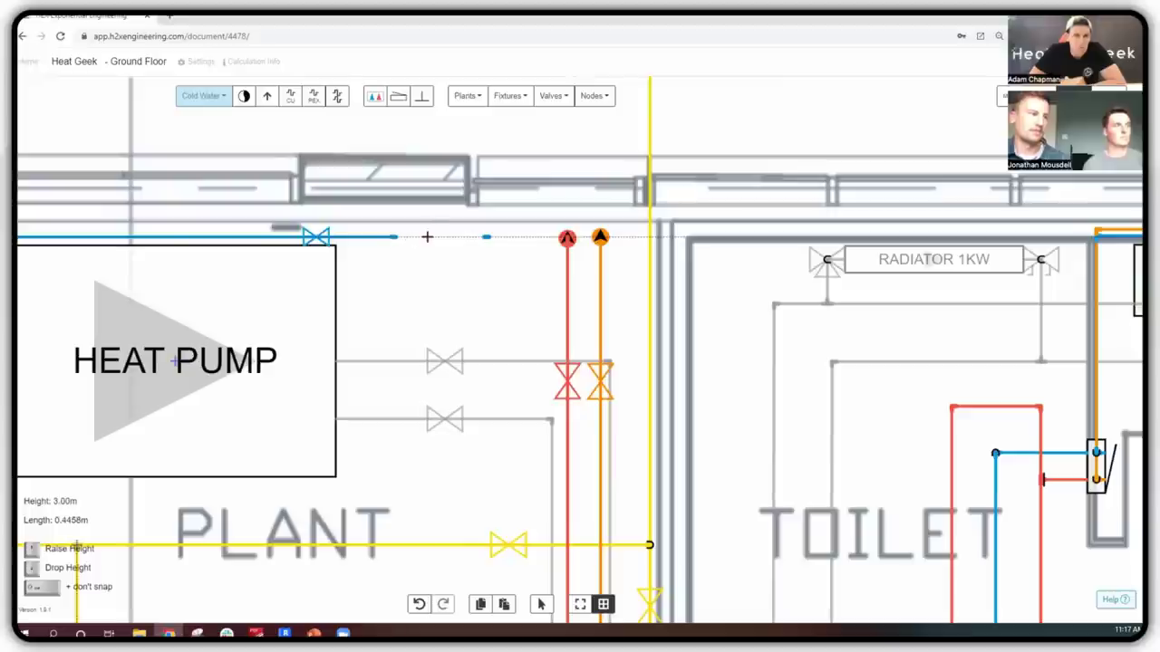
{"action": "left_click", "coordinate": [529, 241]}
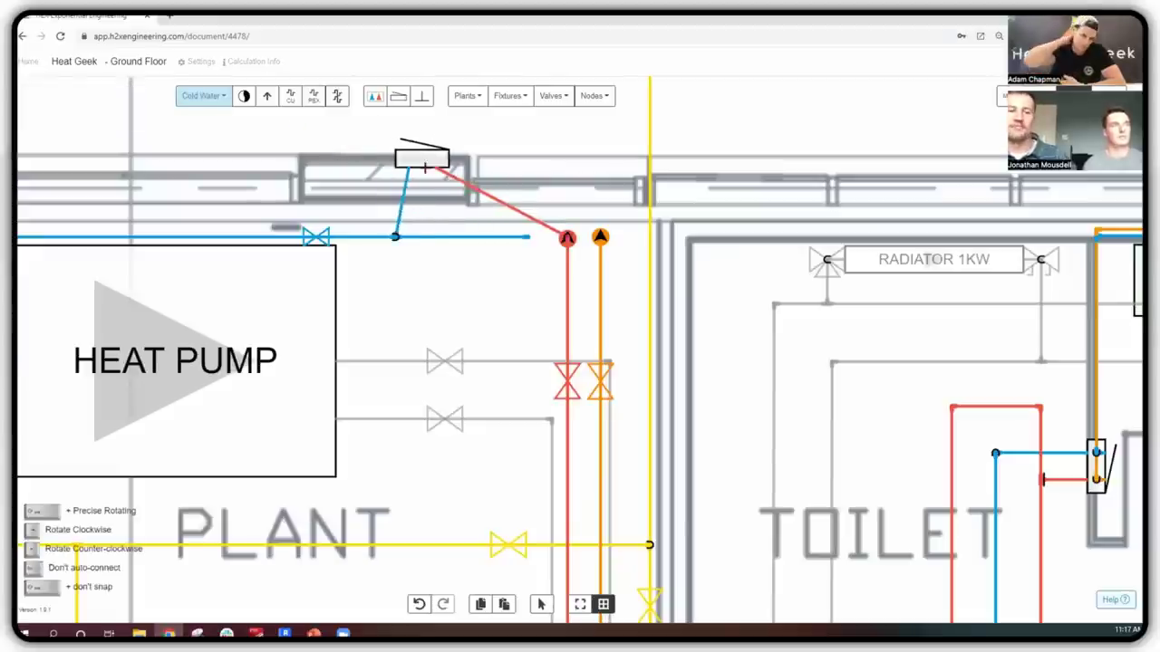
{"action": "key", "text": "Escape"}
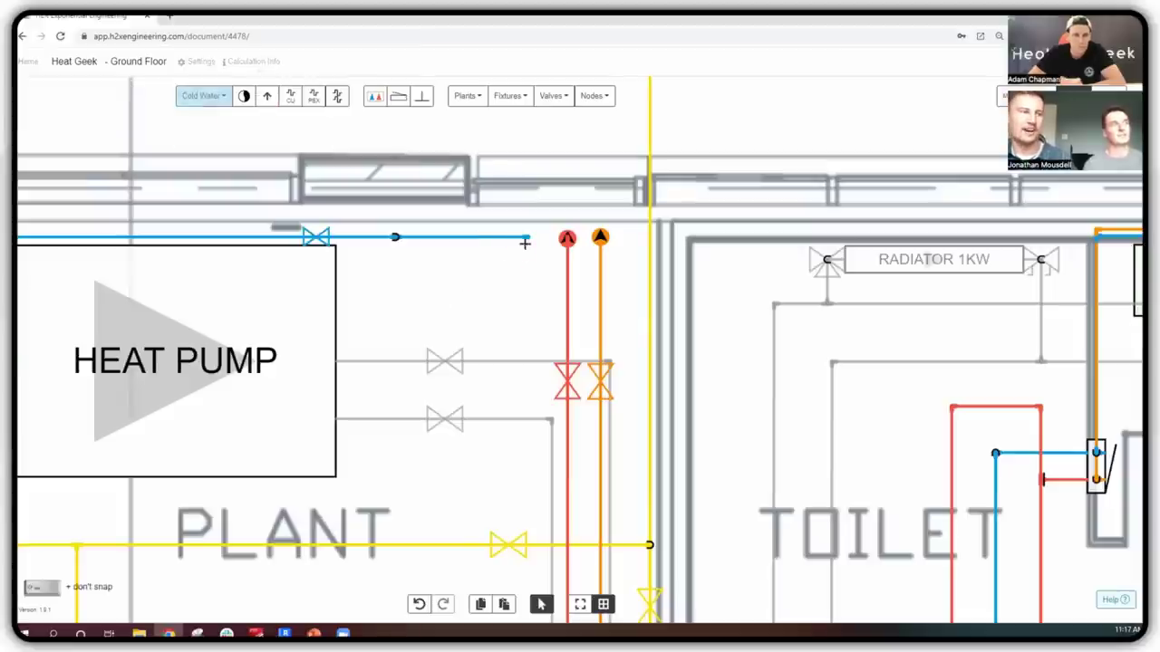
{"action": "key", "text": "Escape"}
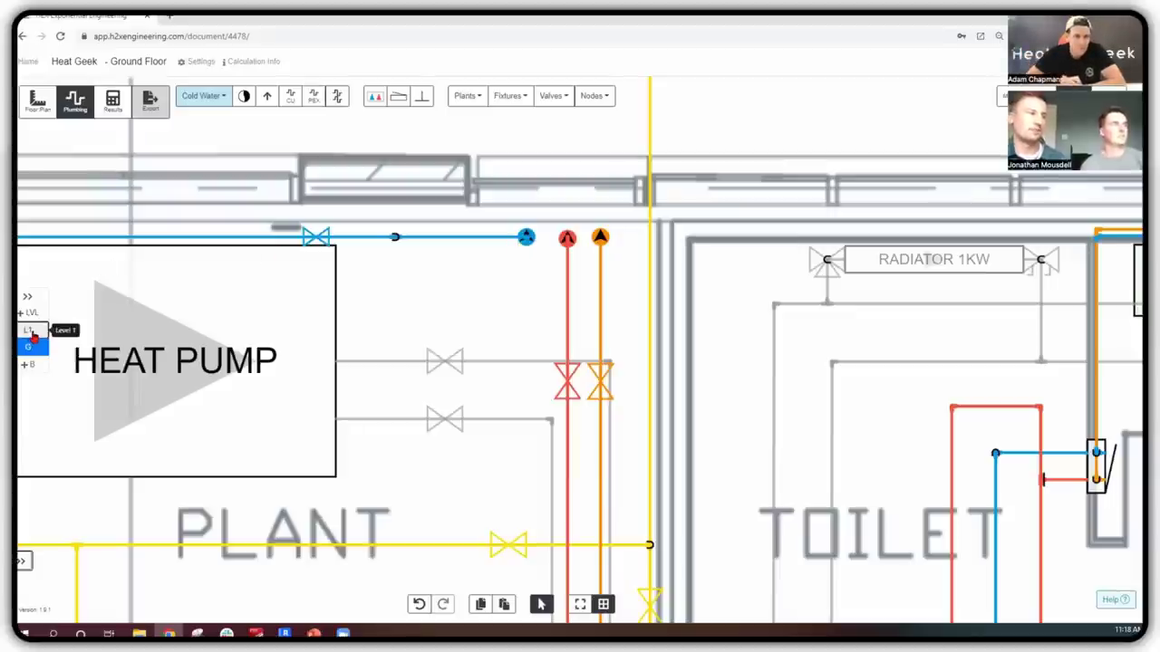
- On Level 1, turn the riser pipe runs upward at the corridor's west end
{"action": "left_click", "coordinate": [29, 331]}
{"action": "scroll", "coordinate": [568, 261], "scroll_direction": "down", "scroll_amount": 5}
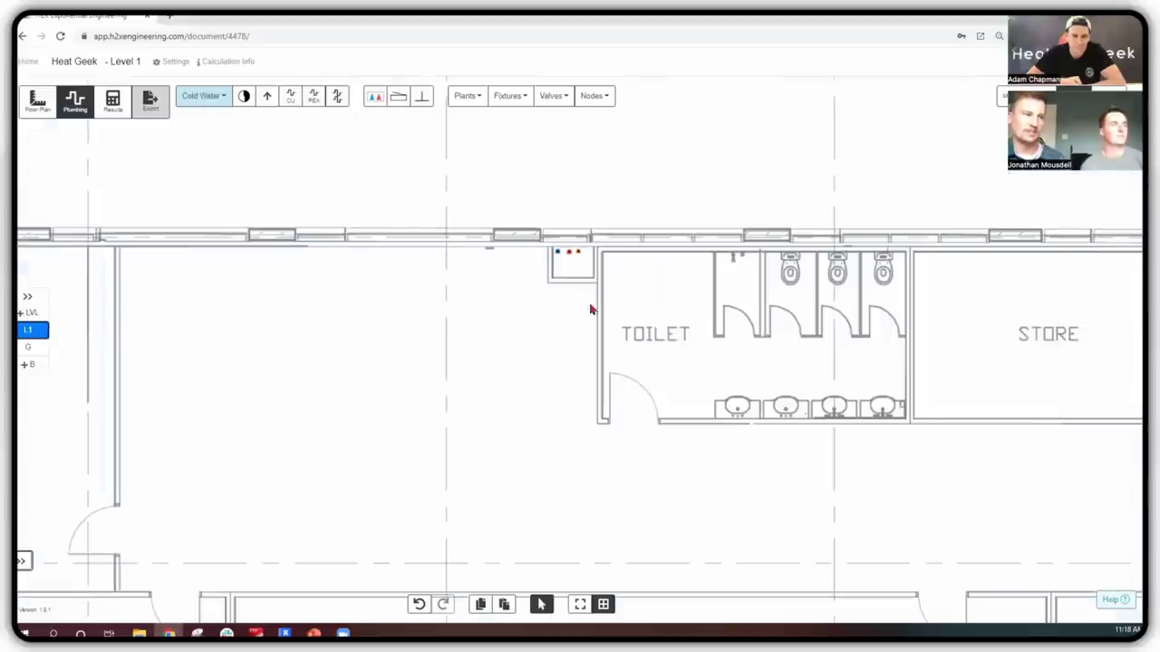
{"action": "scroll", "coordinate": [555, 322], "scroll_direction": "down", "scroll_amount": 5}
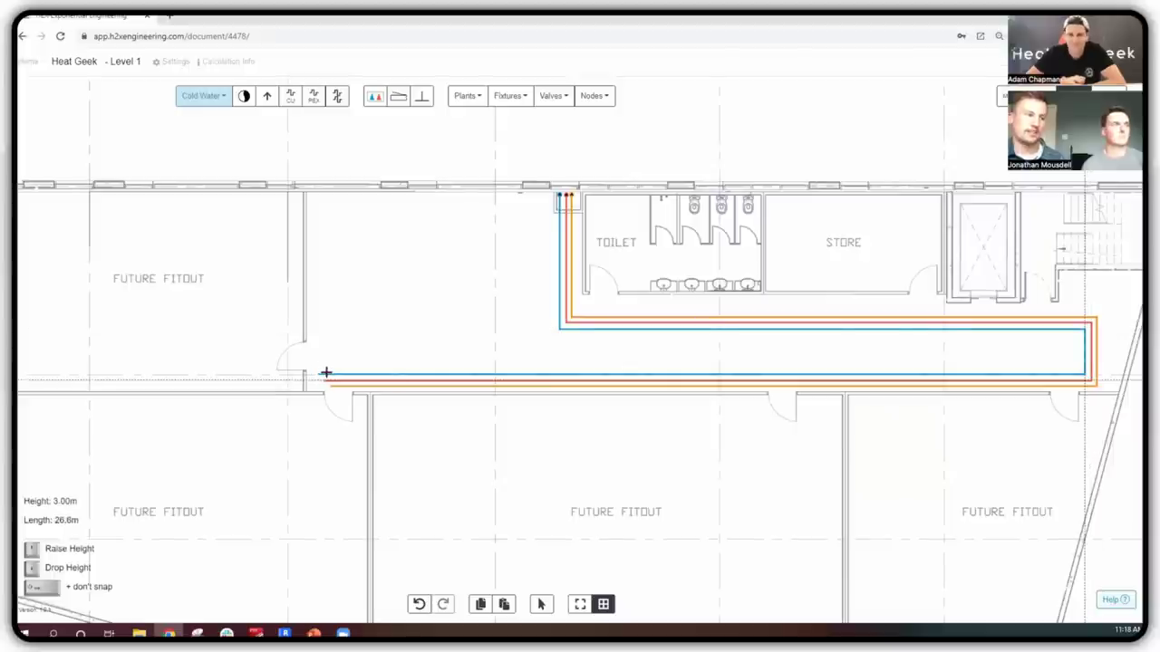
{"action": "left_click", "coordinate": [335, 313]}
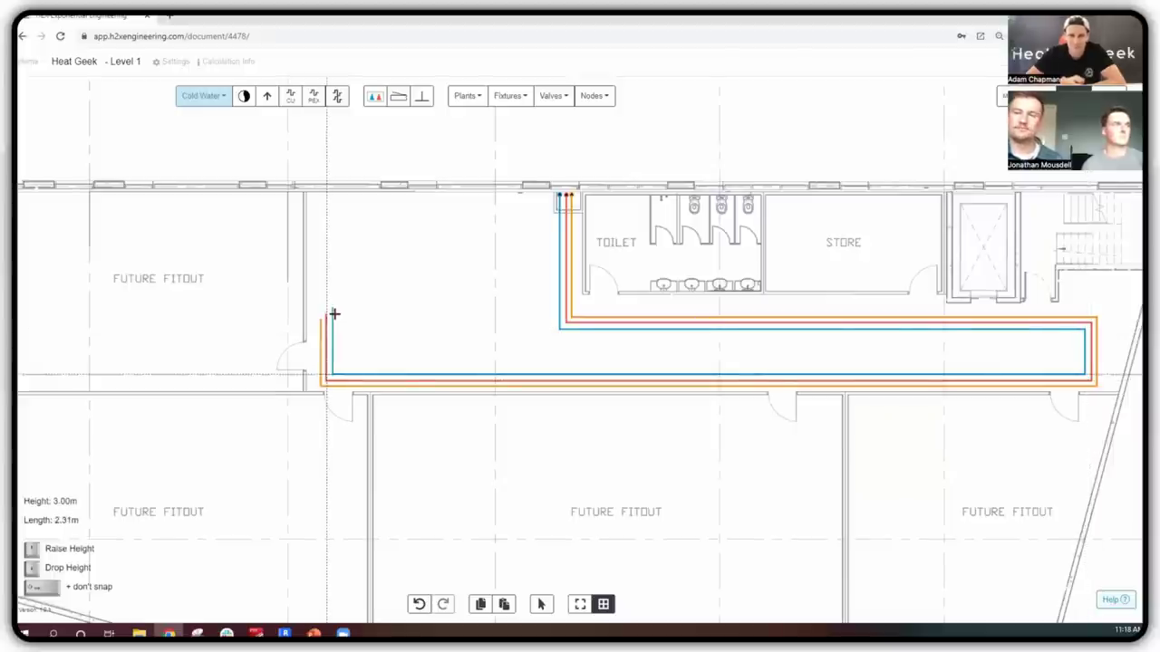
{"action": "key", "text": "Escape"}
{"action": "left_click", "coordinate": [329, 317]}
{"action": "scroll", "coordinate": [319, 333], "scroll_direction": "up", "scroll_amount": 5}
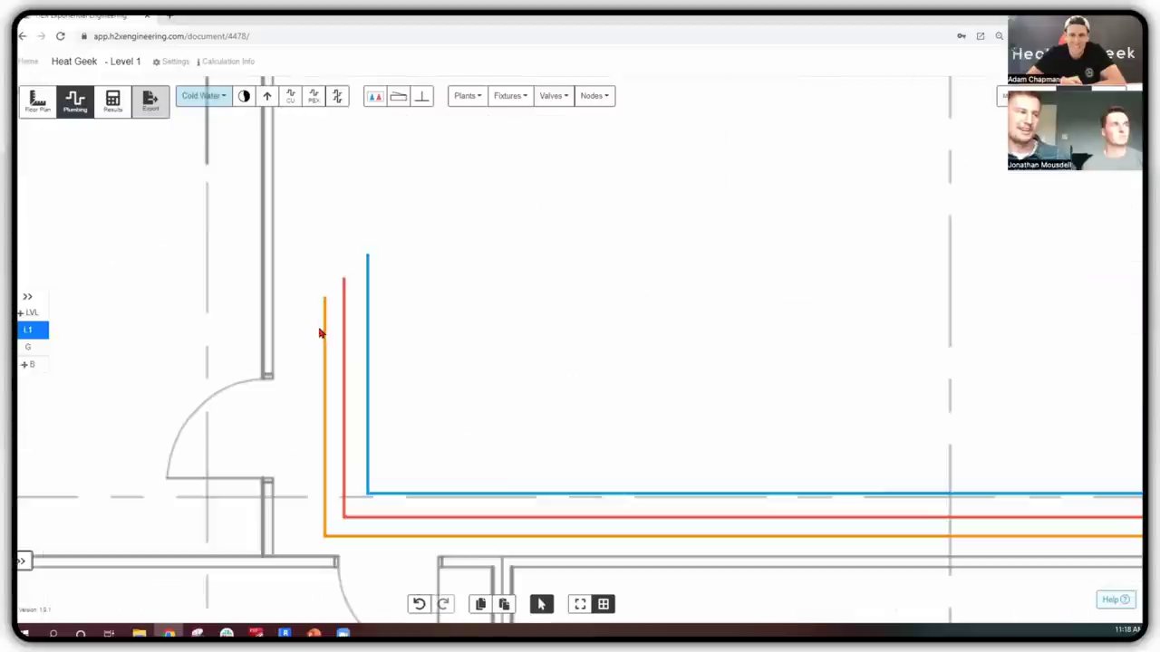
- Using the Hot Water system, draw a link from the orange pipe's top to the red pipe's end
{"action": "left_click", "coordinate": [320, 325]}
{"action": "scroll", "coordinate": [314, 305], "scroll_direction": "up", "scroll_amount": 3}
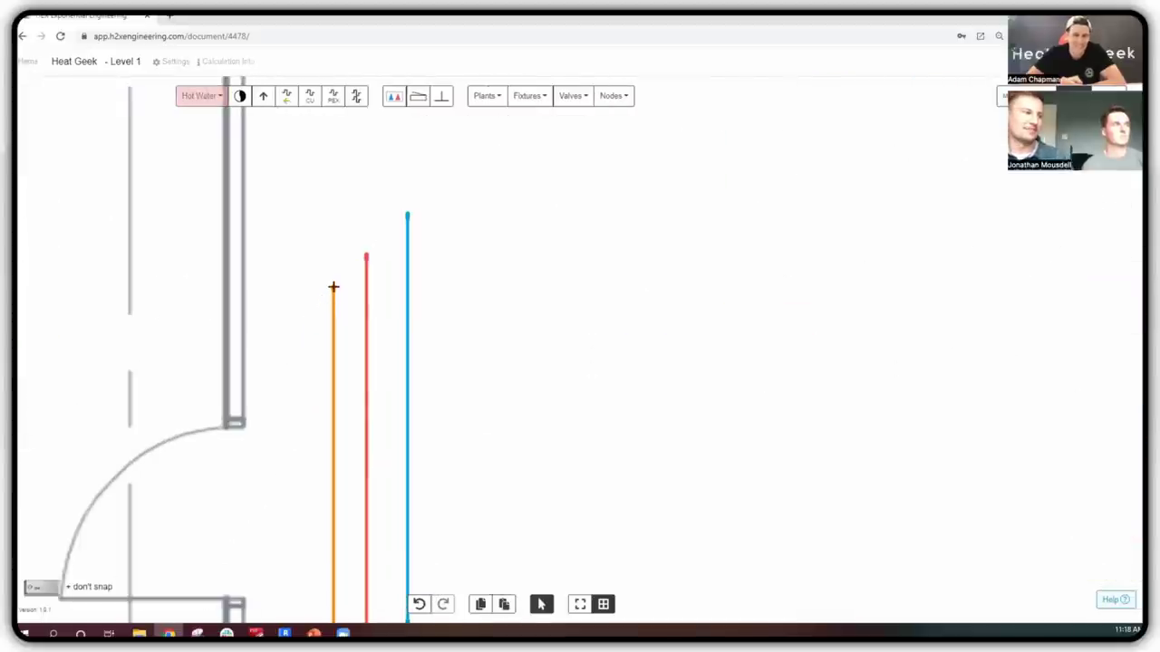
{"action": "left_click", "coordinate": [363, 290]}
{"action": "left_click", "coordinate": [366, 260]}
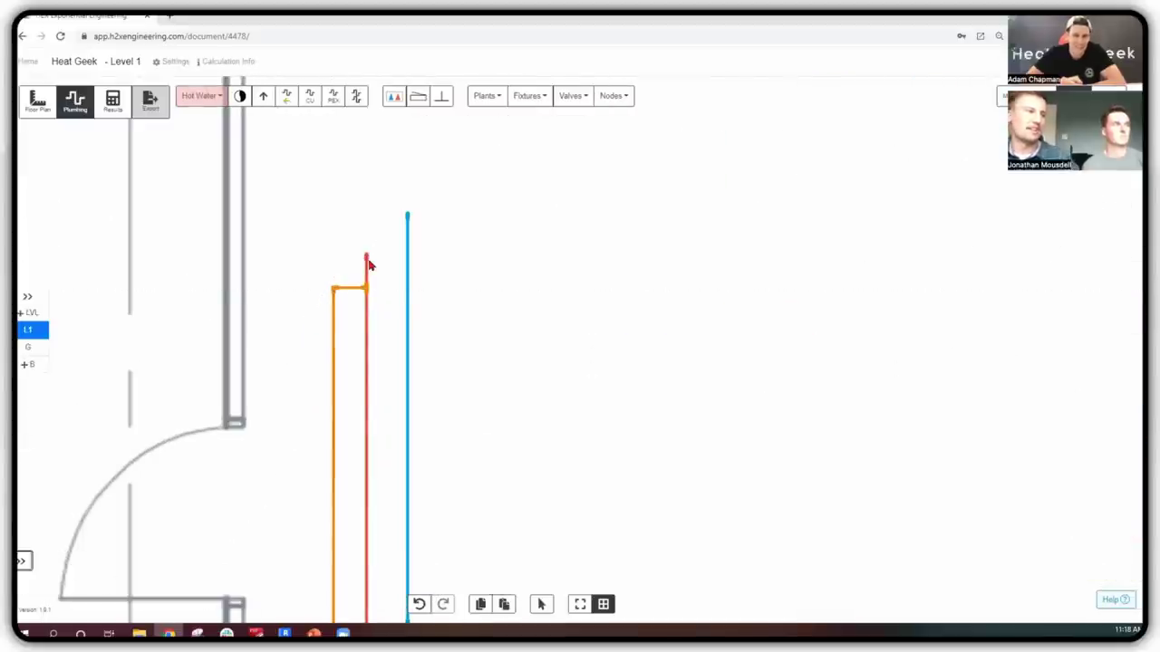
{"action": "left_click", "coordinate": [368, 263]}
{"action": "scroll", "coordinate": [371, 272], "scroll_direction": "down", "scroll_amount": 5}
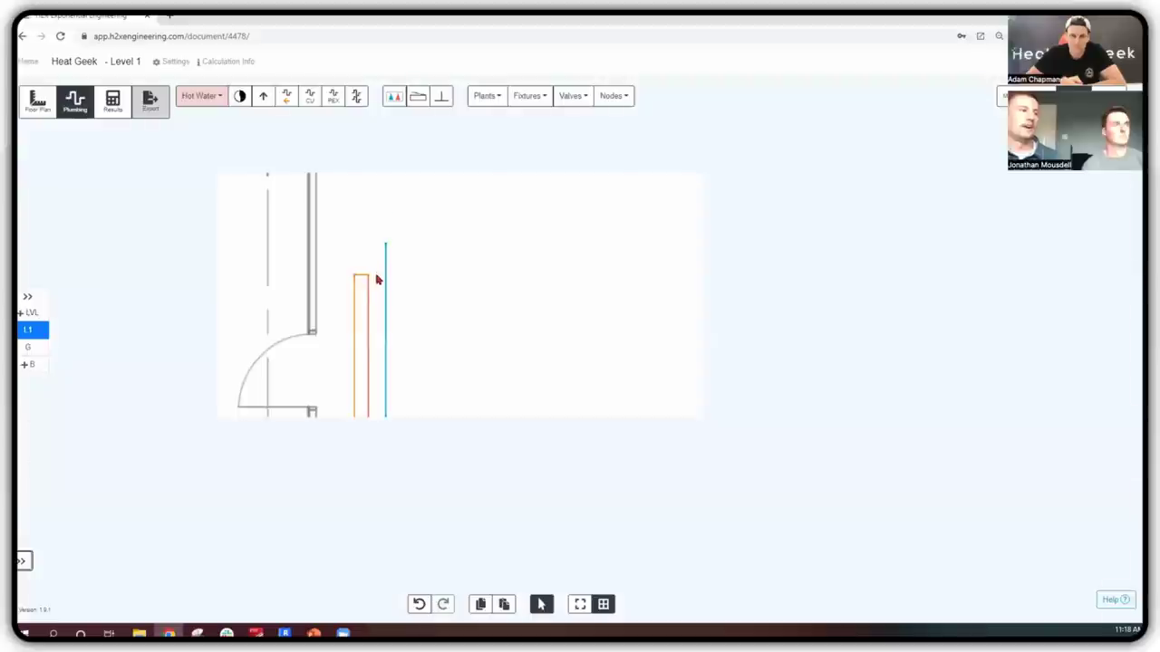
{"action": "scroll", "coordinate": [638, 300], "scroll_direction": "up", "scroll_amount": 2}
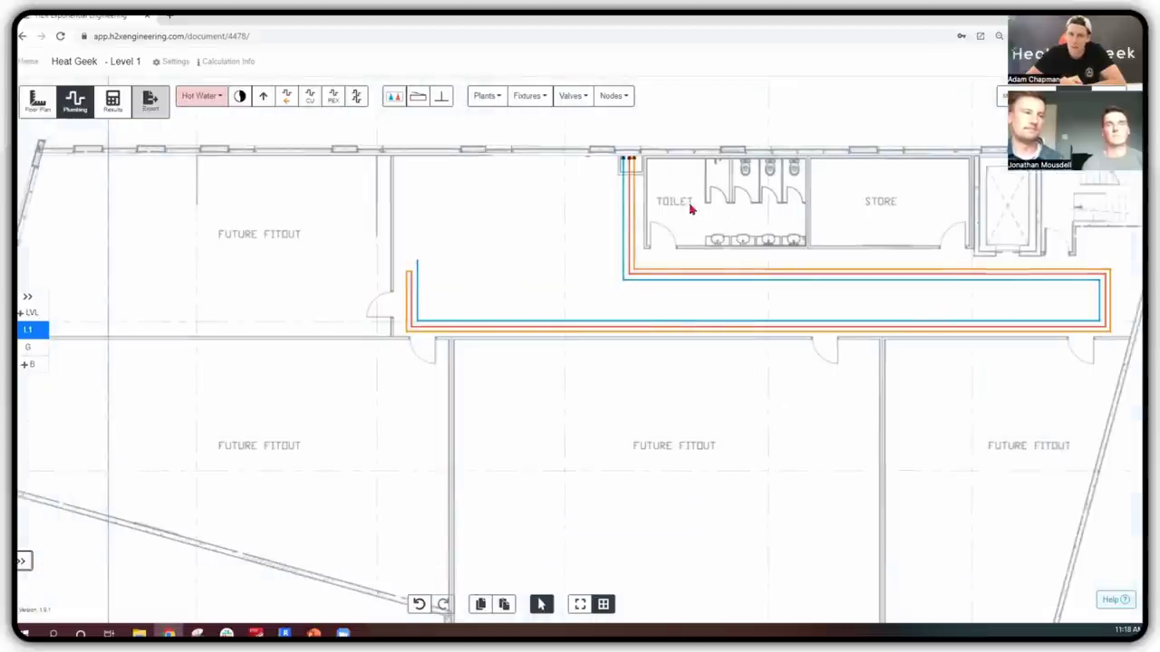
{"action": "scroll", "coordinate": [624, 170], "scroll_direction": "up", "scroll_amount": 5}
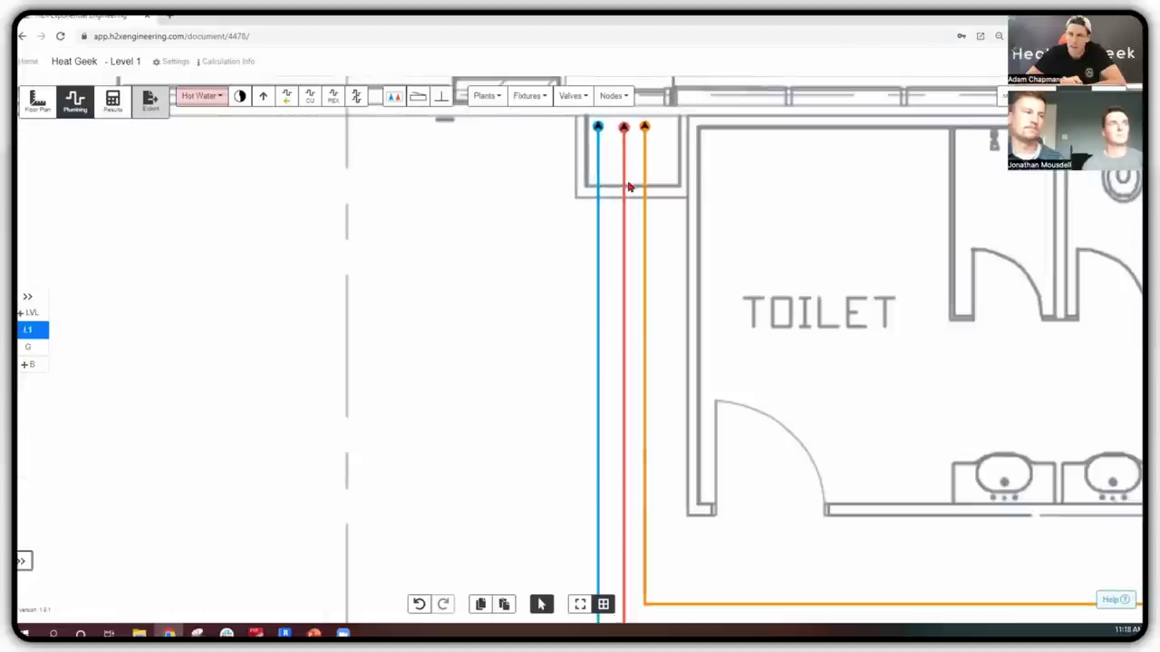
{"action": "scroll", "coordinate": [630, 187], "scroll_direction": "down", "scroll_amount": 6}
{"action": "left_click_drag", "start_coordinate": [723, 233], "coordinate": [560, 192]}
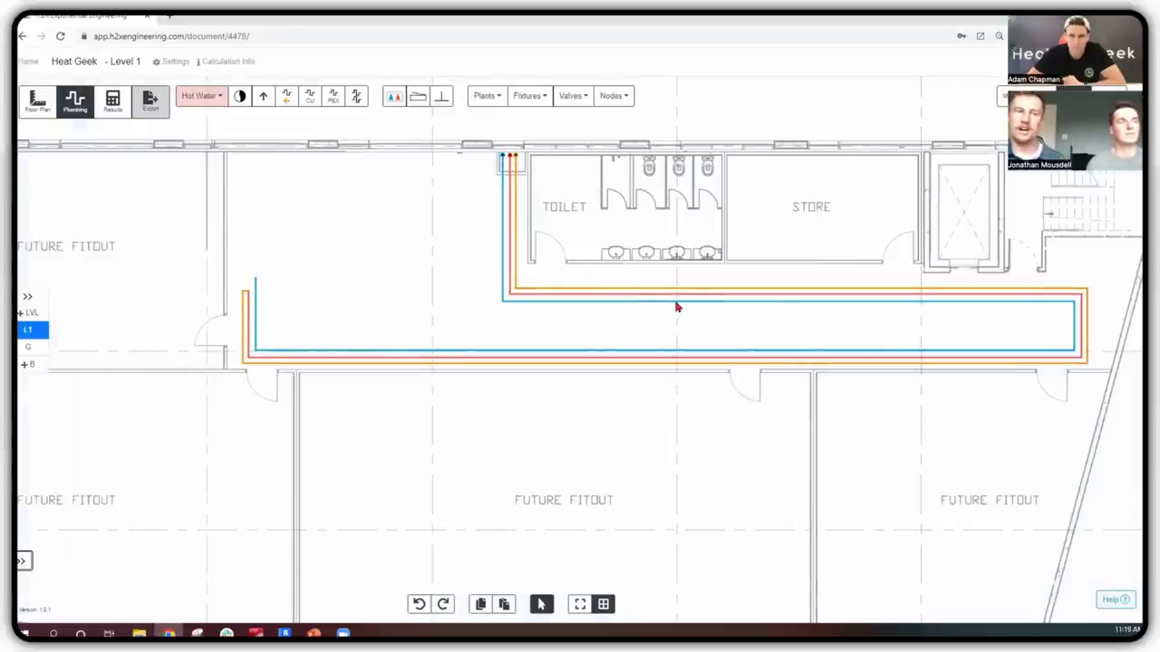
{"action": "left_click_drag", "start_coordinate": [678, 305], "coordinate": [707, 340]}
{"action": "left_click", "coordinate": [877, 341]}
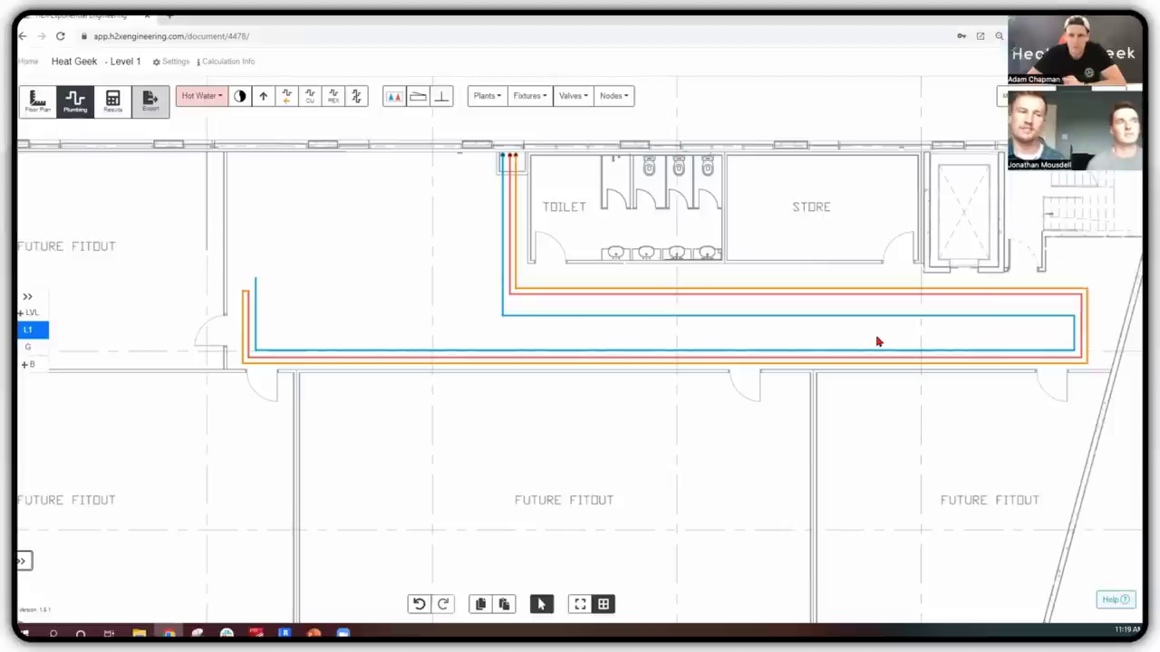
{"action": "key", "text": "ctrl+z"}
{"action": "left_click", "coordinate": [1075, 334]}
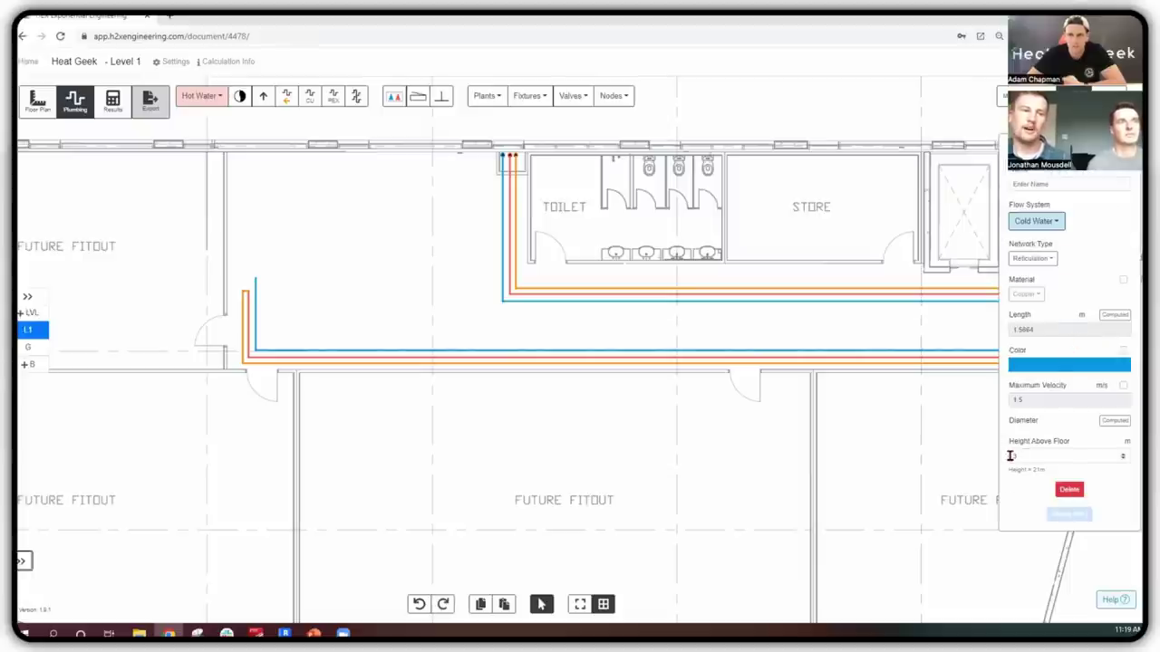
{"action": "left_click", "coordinate": [840, 339]}
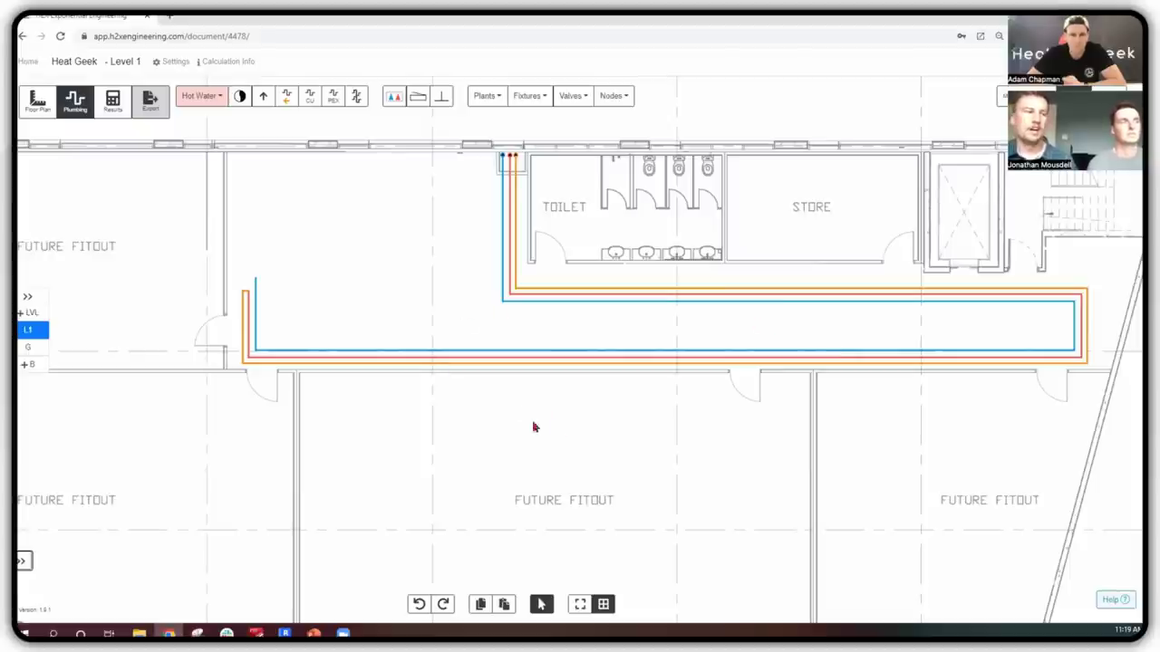
{"action": "scroll", "coordinate": [644, 427], "scroll_direction": "down", "scroll_amount": 1}
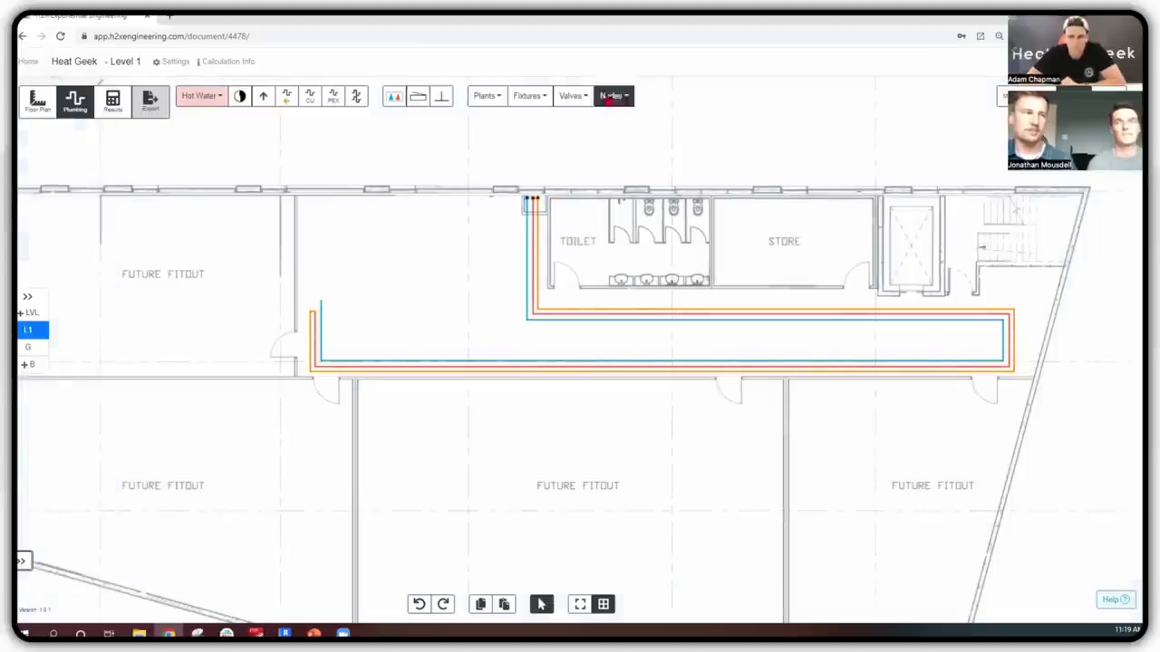
- Start a new fixture group named Bathroom with 200 kPa minimum and 500 kPa maximum pressure
{"action": "left_click", "coordinate": [613, 96]}
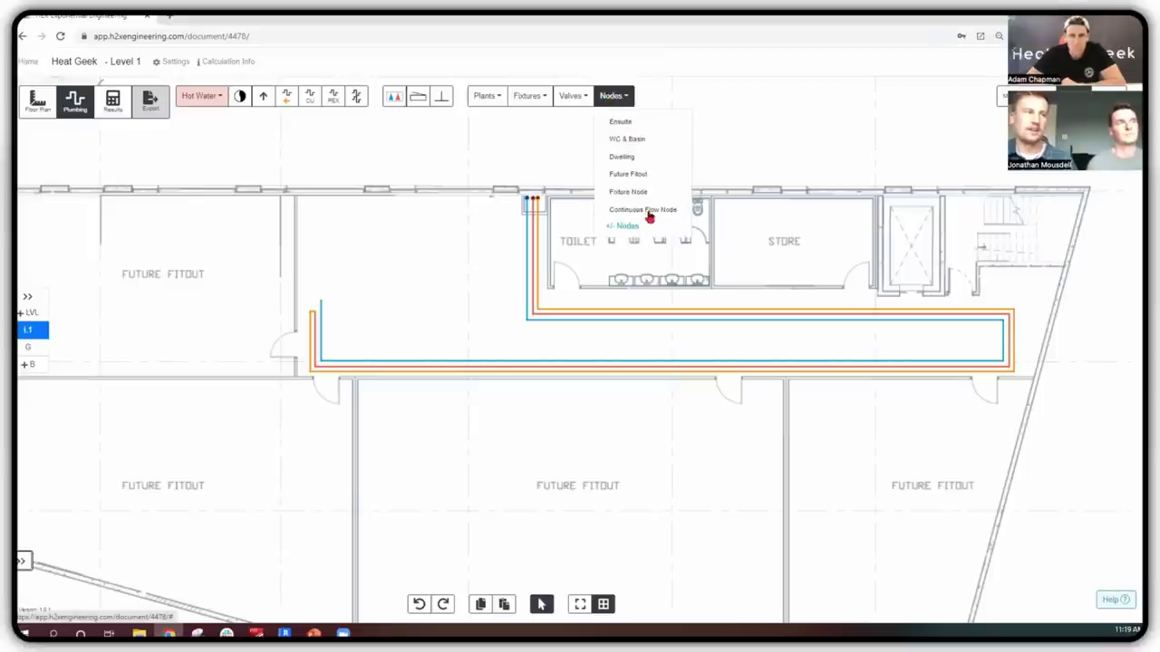
{"action": "left_click_drag", "start_coordinate": [681, 266], "coordinate": [687, 259]}
{"action": "scroll", "coordinate": [632, 259], "scroll_direction": "up", "scroll_amount": 3}
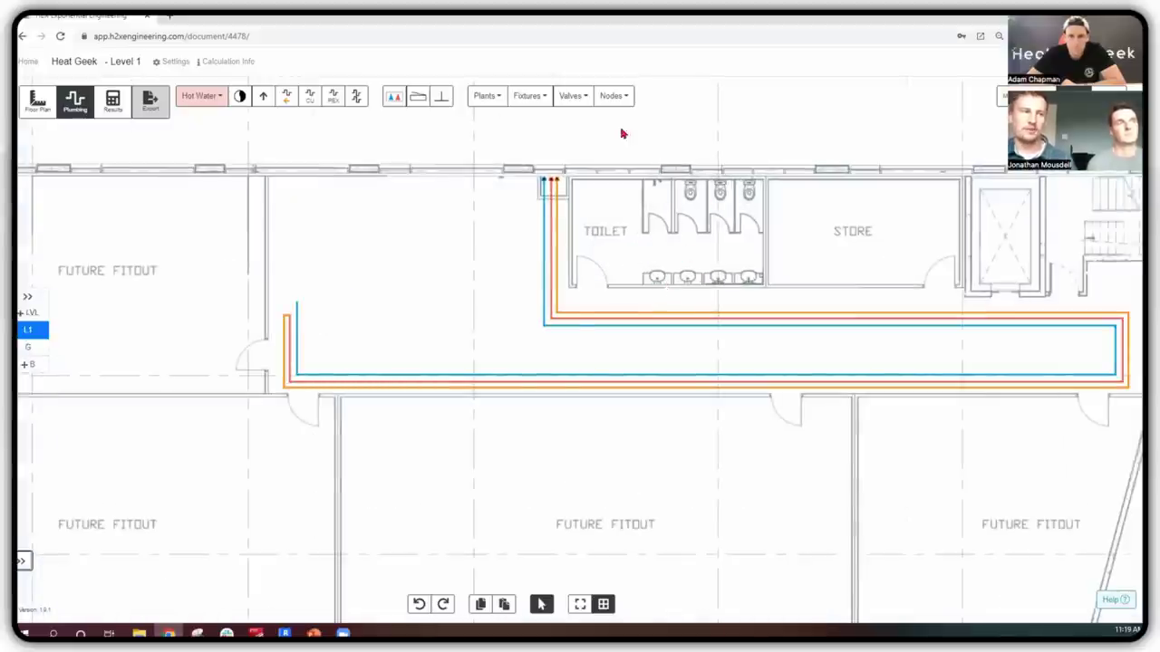
{"action": "left_click", "coordinate": [616, 102]}
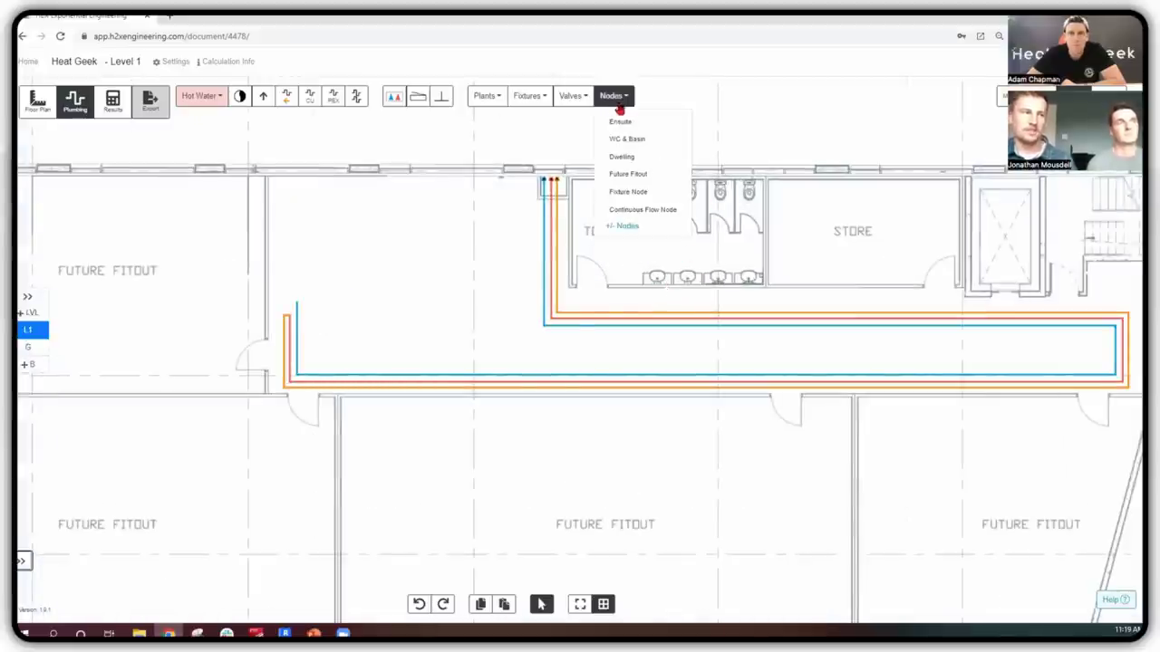
{"action": "left_click", "coordinate": [632, 230]}
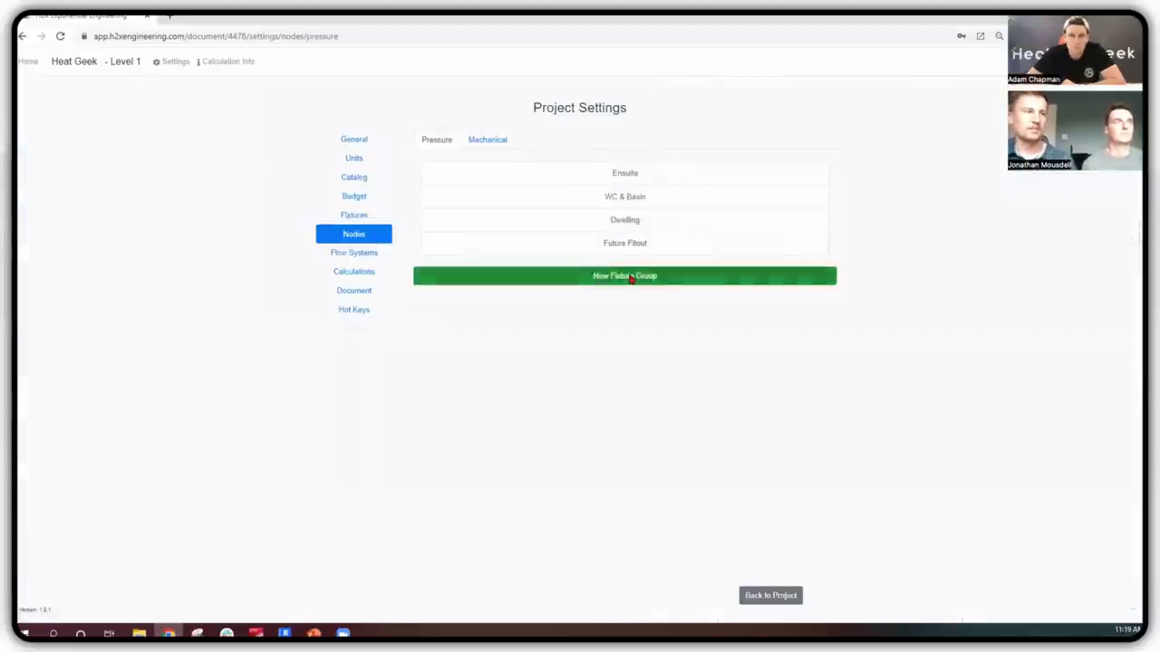
{"action": "left_click", "coordinate": [625, 274]}
{"action": "left_click", "coordinate": [602, 151]}
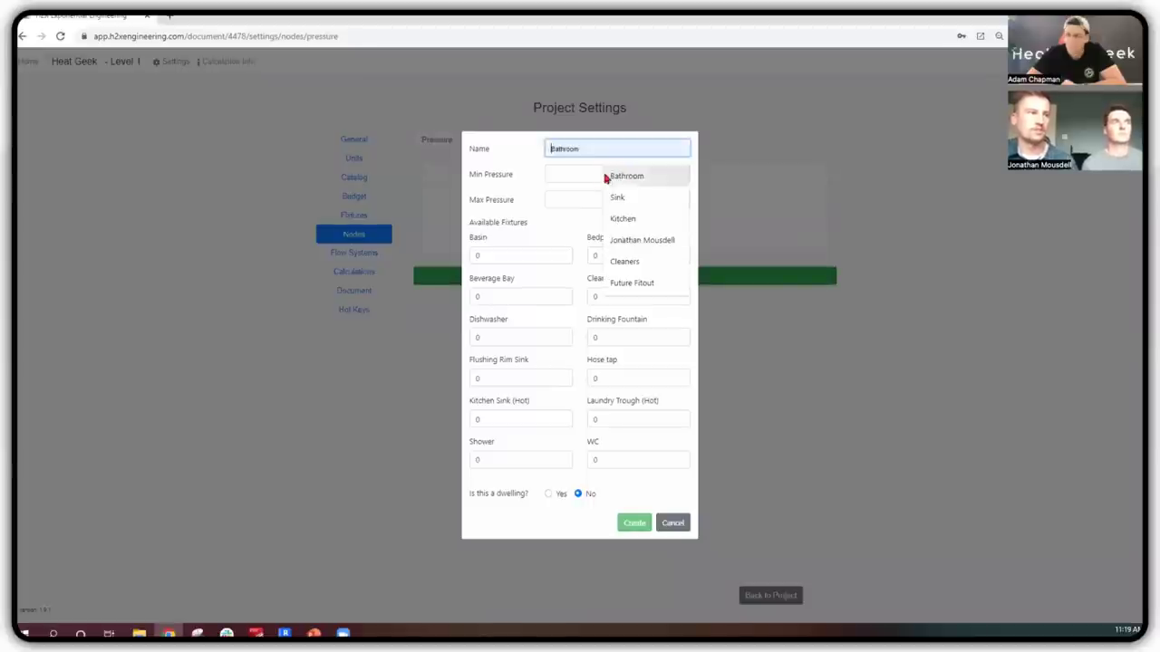
{"action": "left_click", "coordinate": [603, 177]}
{"action": "left_click", "coordinate": [601, 175]}
{"action": "type", "text": "200"}
{"action": "left_click", "coordinate": [598, 199]}
{"action": "type", "text": "500"}
{"action": "left_click", "coordinate": [587, 227]}
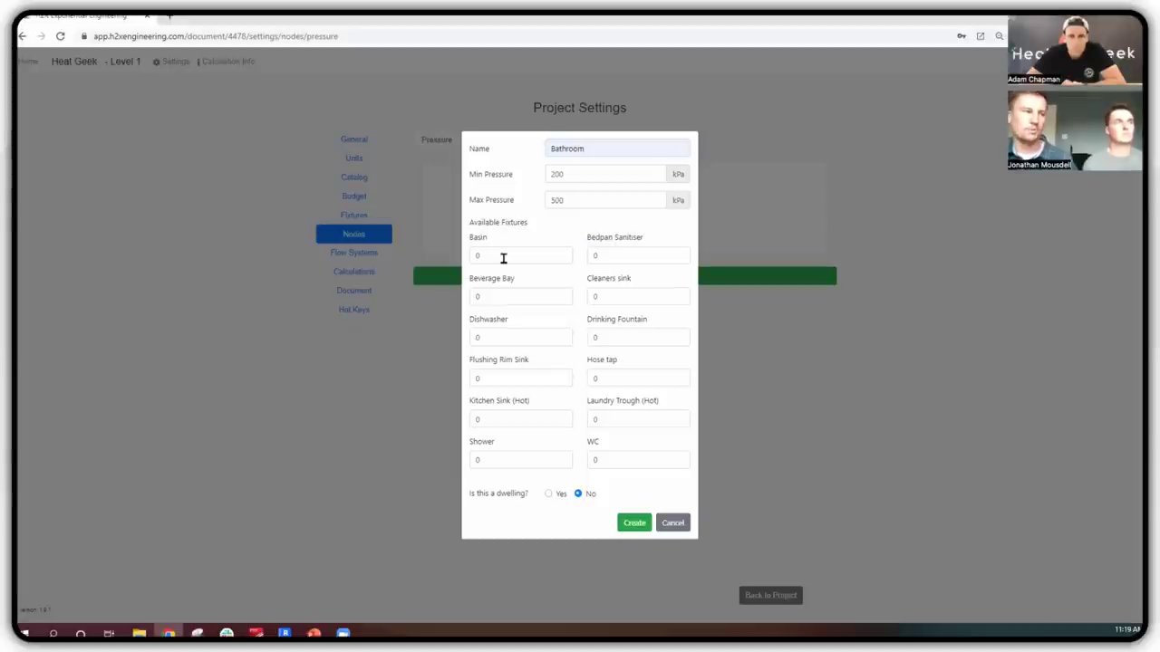
- Set 4 basins, 3 WCs and 1 shower, create the group and return to the plan
{"action": "double_click", "coordinate": [469, 257]}
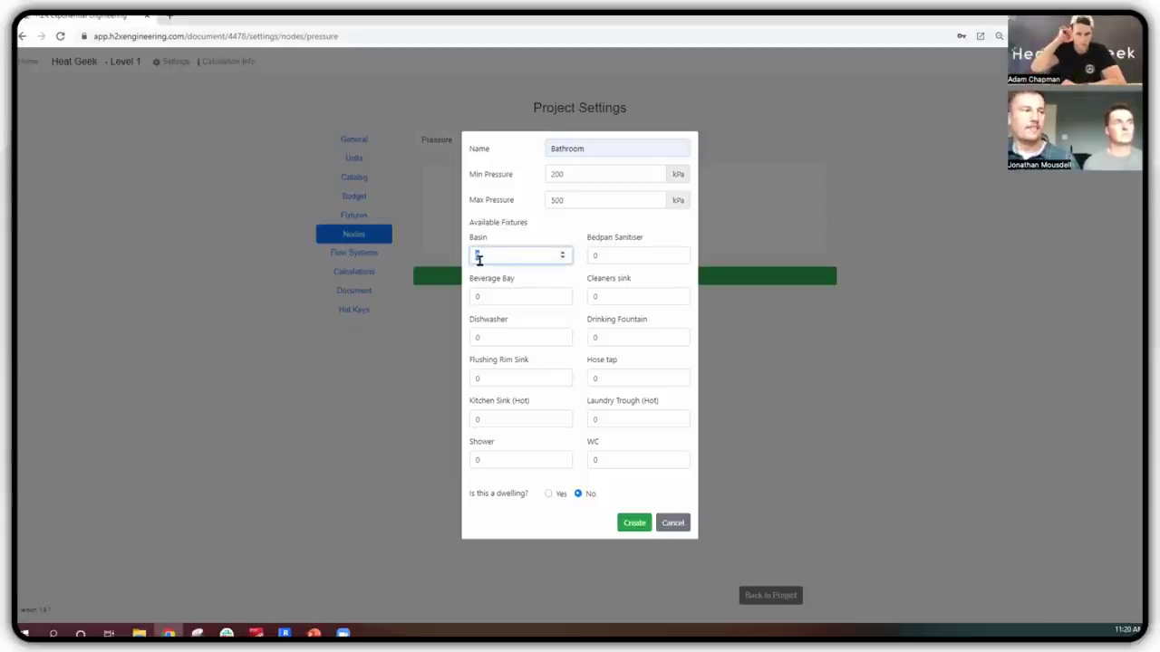
{"action": "type", "text": "4"}
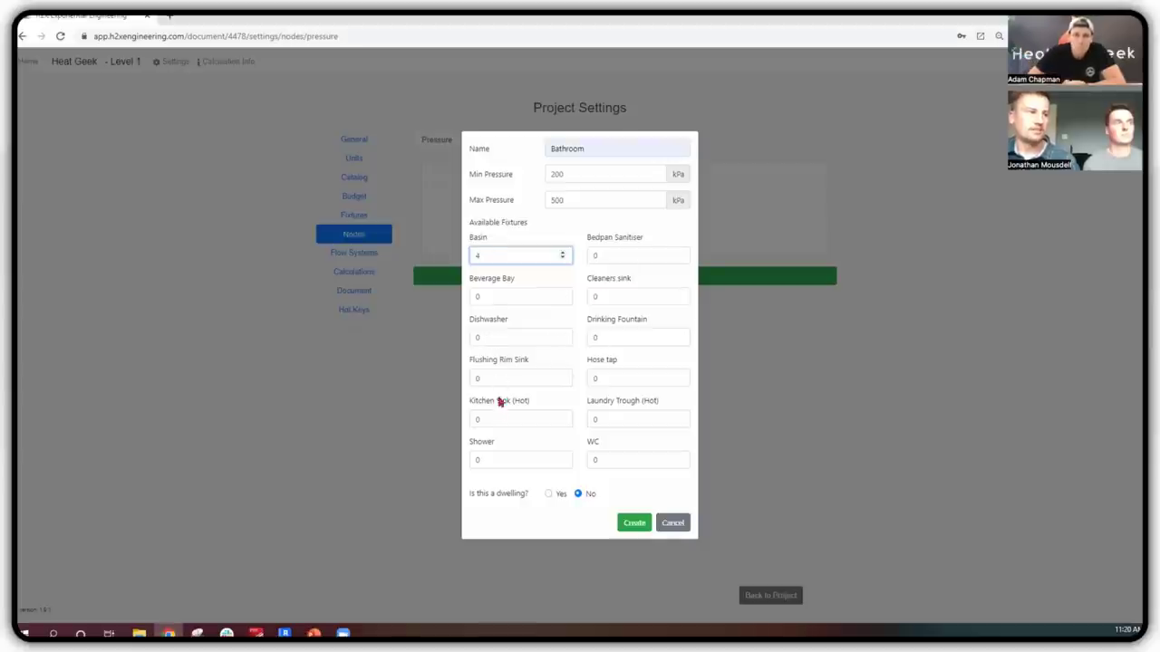
{"action": "double_click", "coordinate": [621, 467]}
{"action": "type", "text": "3"}
{"action": "left_click", "coordinate": [480, 461]}
{"action": "type", "text": "1"}
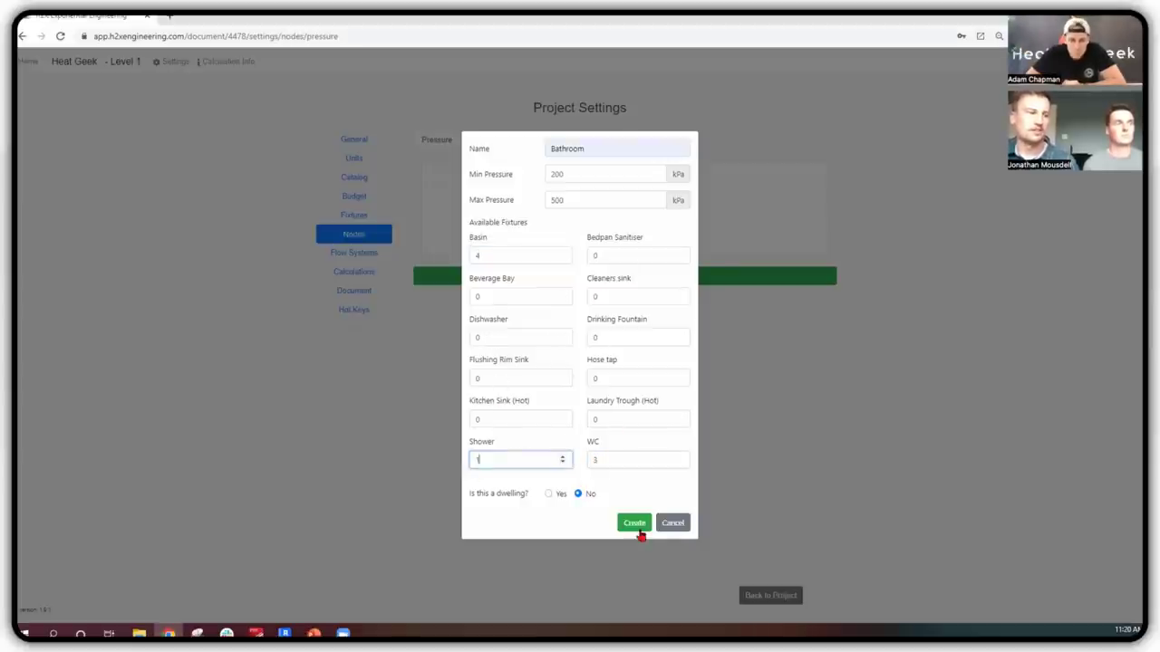
{"action": "left_click", "coordinate": [634, 526]}
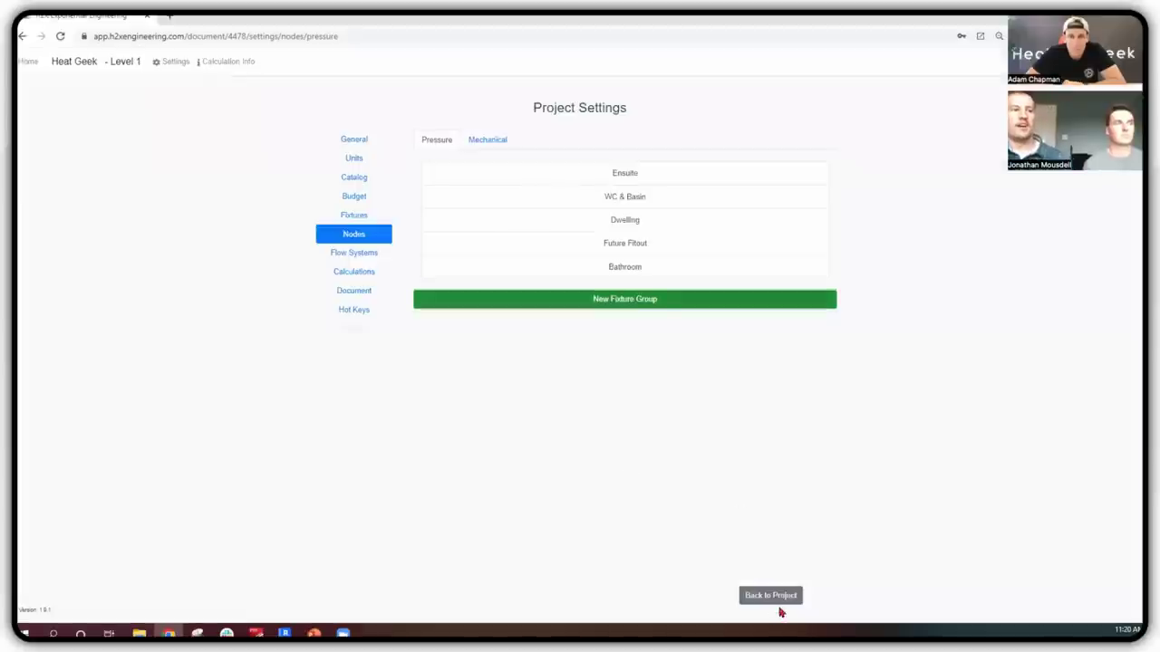
{"action": "left_click", "coordinate": [775, 602]}
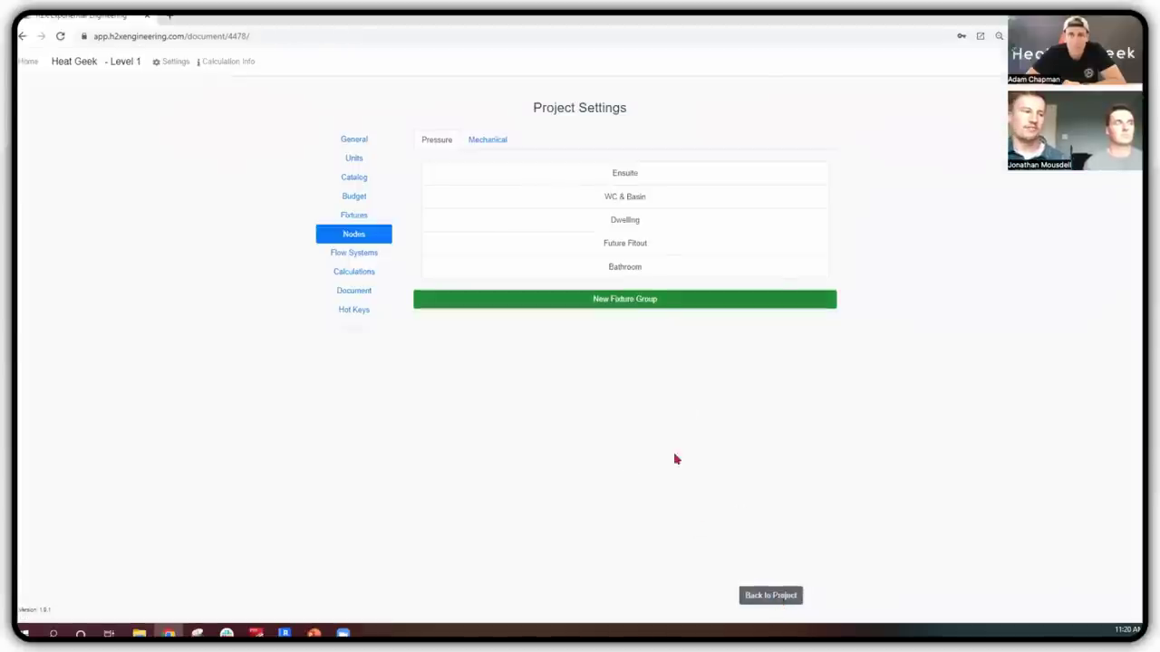
{"action": "left_click", "coordinate": [630, 95]}
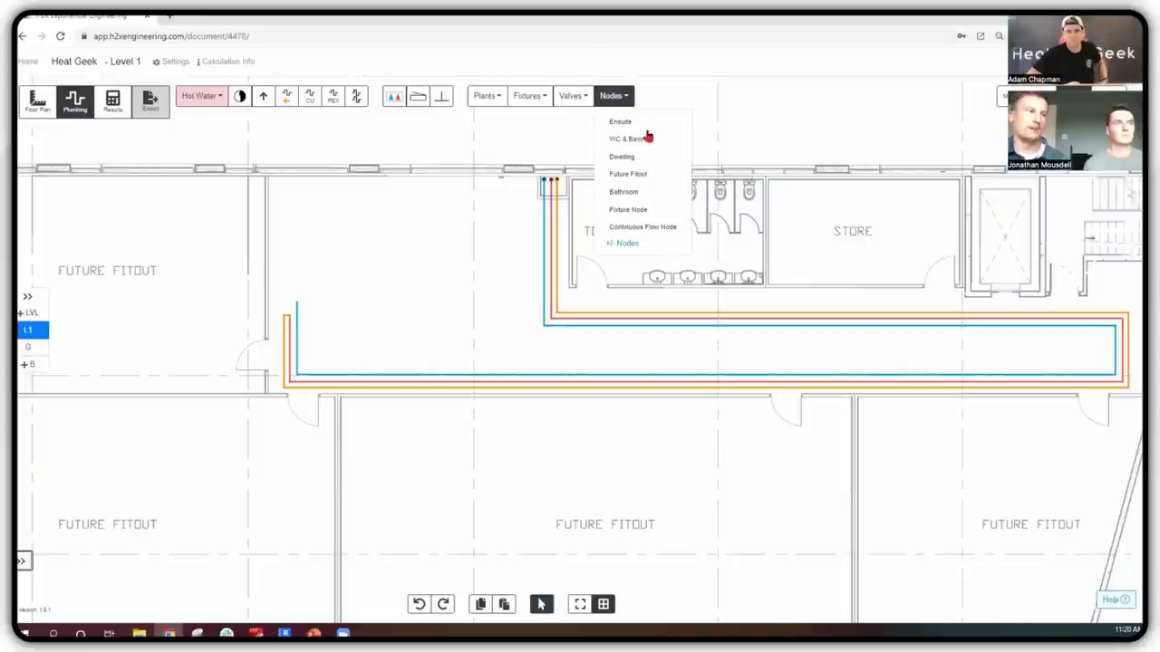
- Place a Bathroom node inside the toilet room and review its properties
{"action": "left_click", "coordinate": [637, 191]}
{"action": "left_click", "coordinate": [678, 243]}
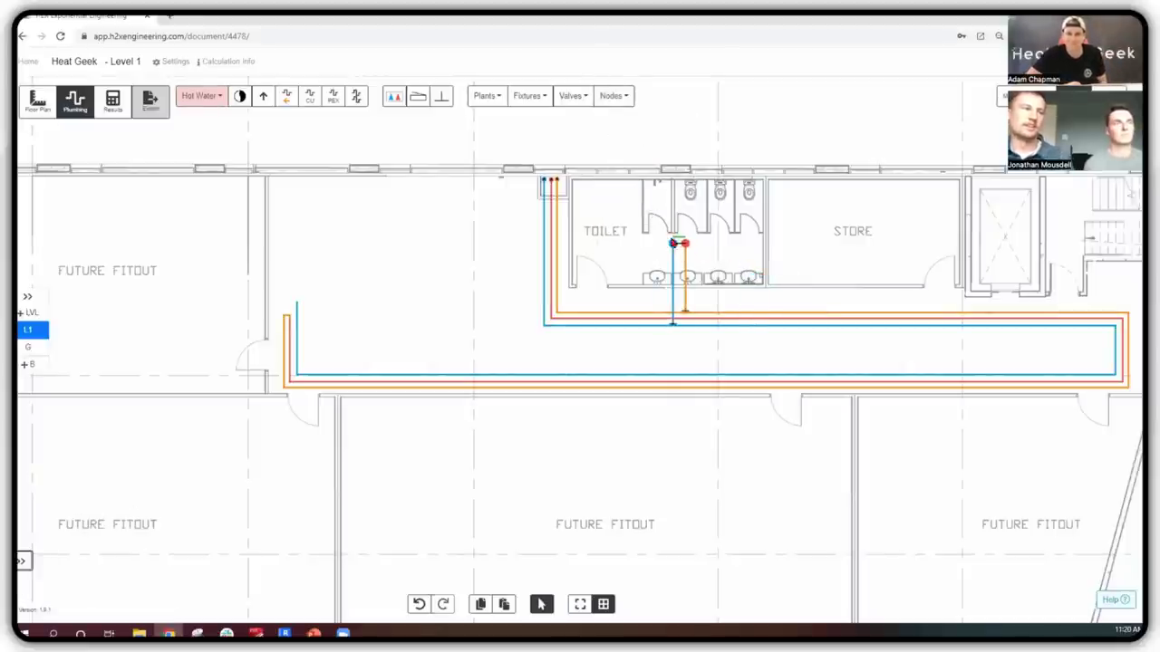
{"action": "scroll", "coordinate": [711, 255], "scroll_direction": "up", "scroll_amount": 3}
{"action": "left_click", "coordinate": [707, 253]}
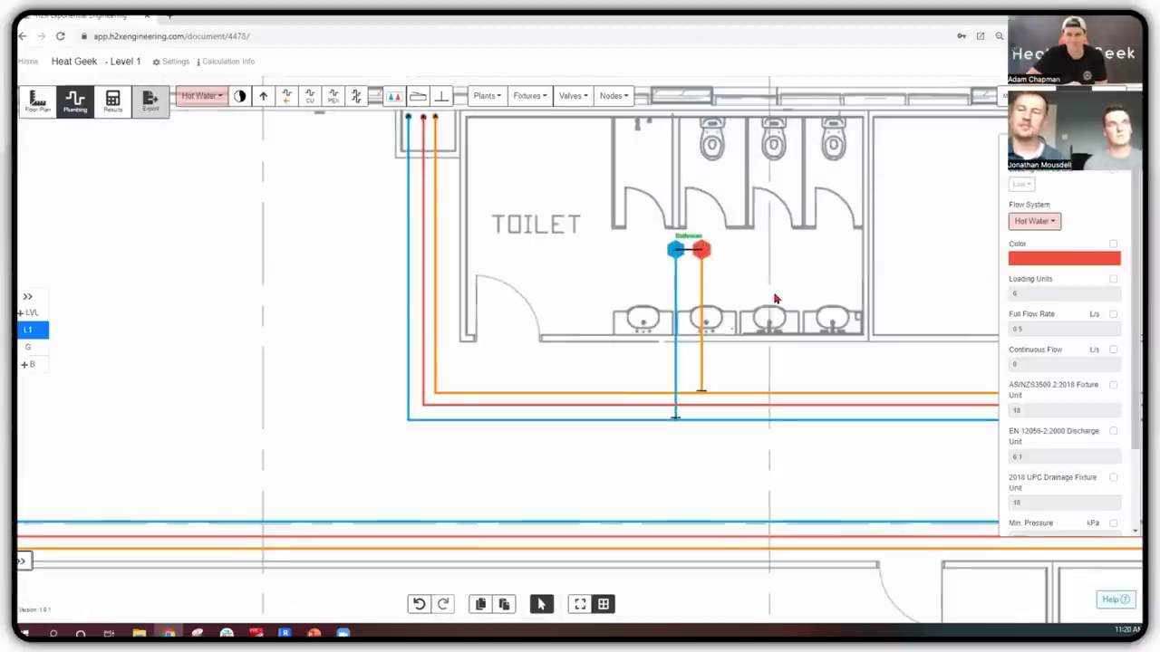
{"action": "scroll", "coordinate": [771, 297], "scroll_direction": "down", "scroll_amount": 2}
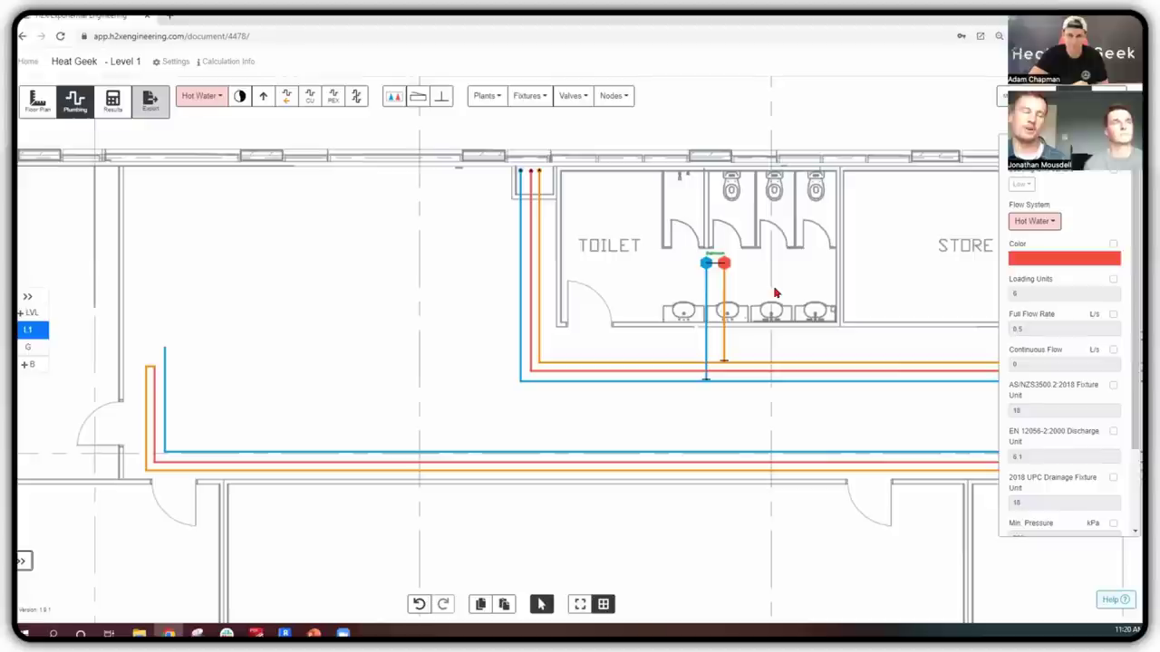
{"action": "left_click", "coordinate": [778, 293]}
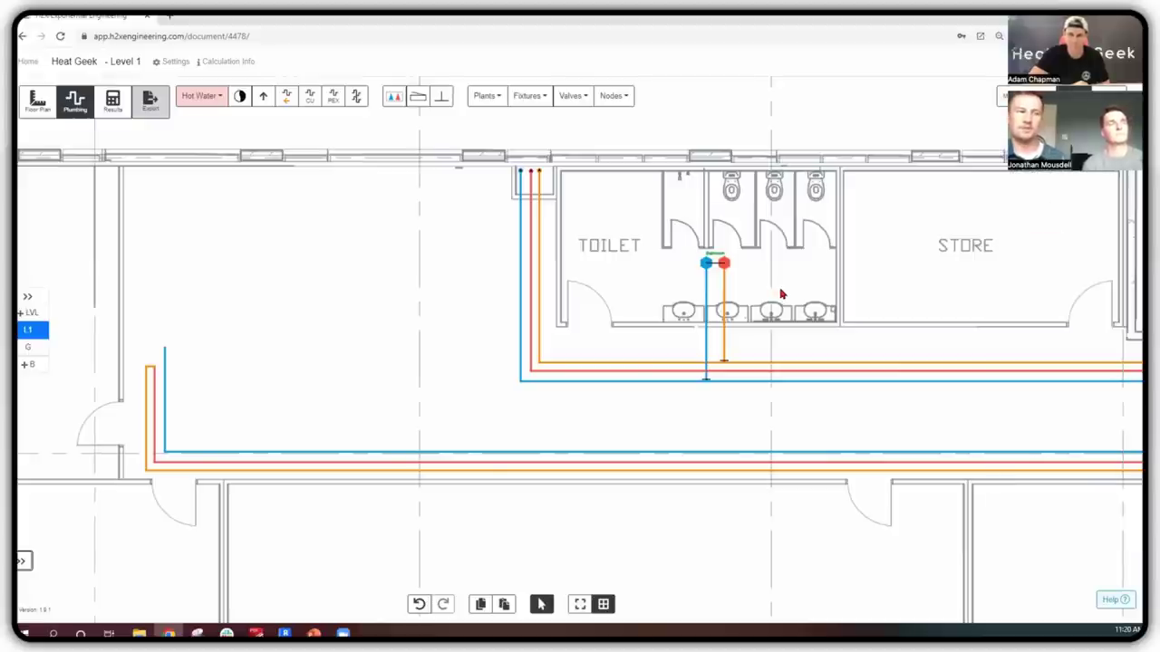
{"action": "scroll", "coordinate": [789, 297], "scroll_direction": "down", "scroll_amount": 1}
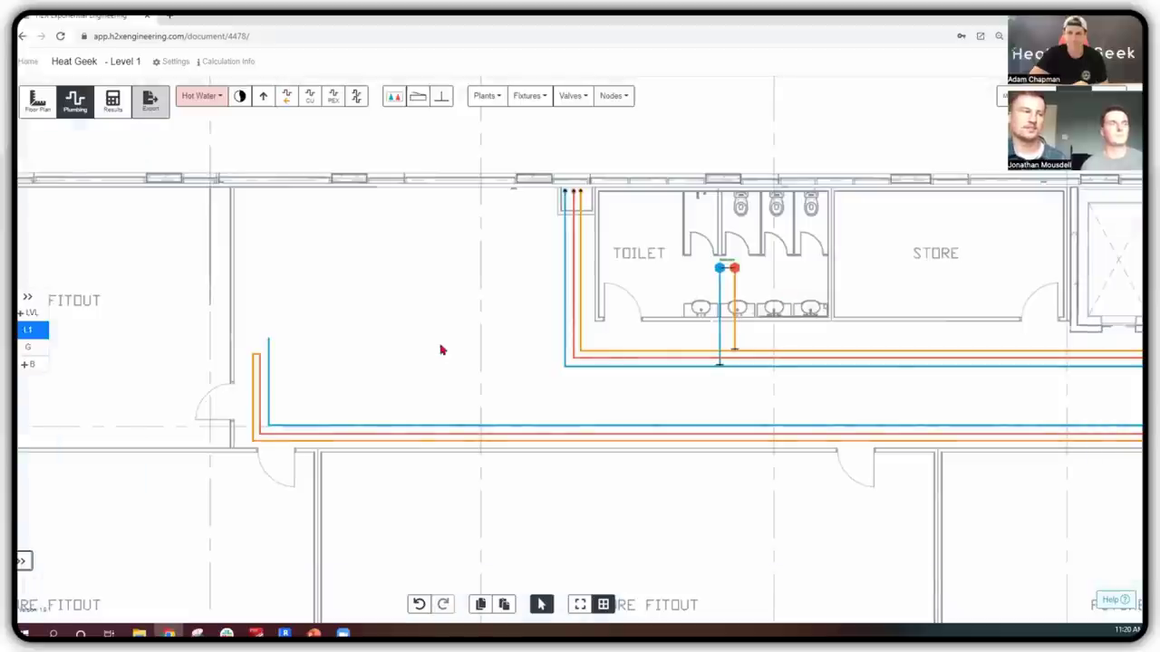
{"action": "scroll", "coordinate": [465, 308], "scroll_direction": "down", "scroll_amount": 2}
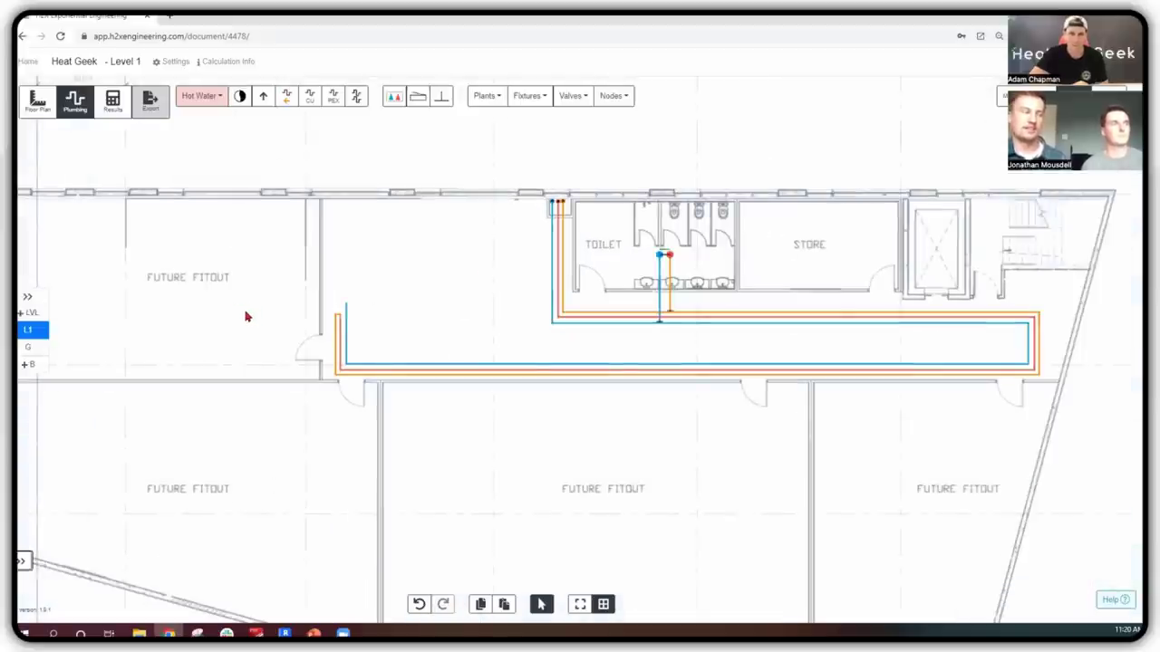
- Place four Future Fitout nodes: right, middle and left fitout rooms, and left of the riser
{"action": "left_click", "coordinate": [613, 95]}
{"action": "left_click", "coordinate": [628, 173]}
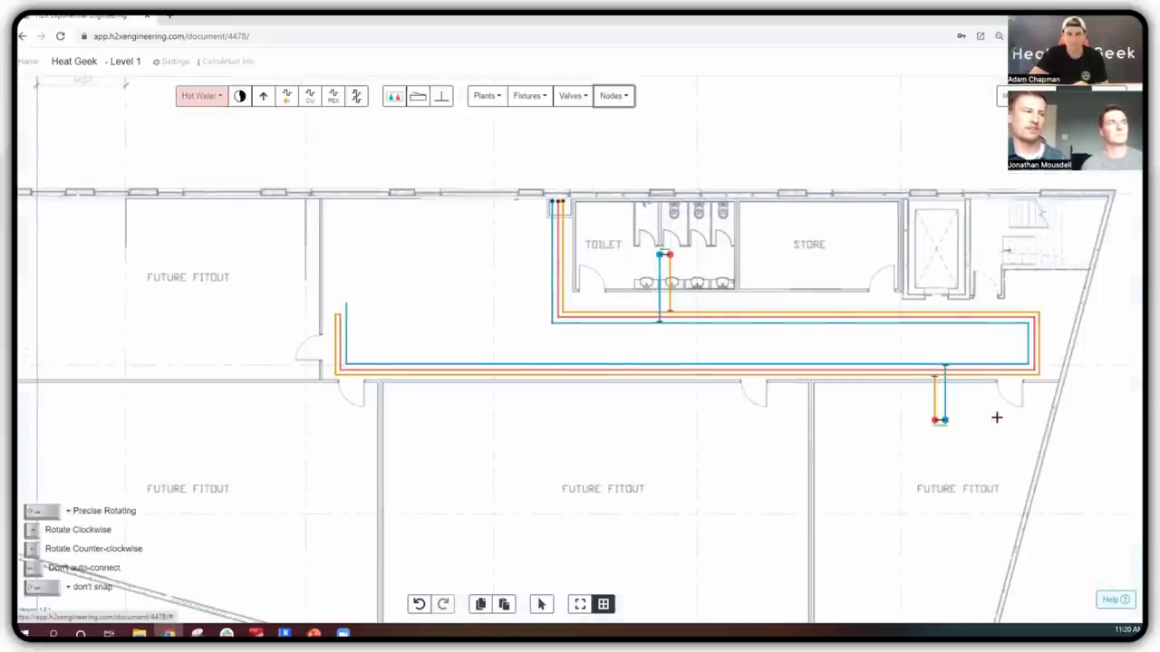
{"action": "left_click", "coordinate": [997, 417]}
{"action": "left_click", "coordinate": [741, 414]}
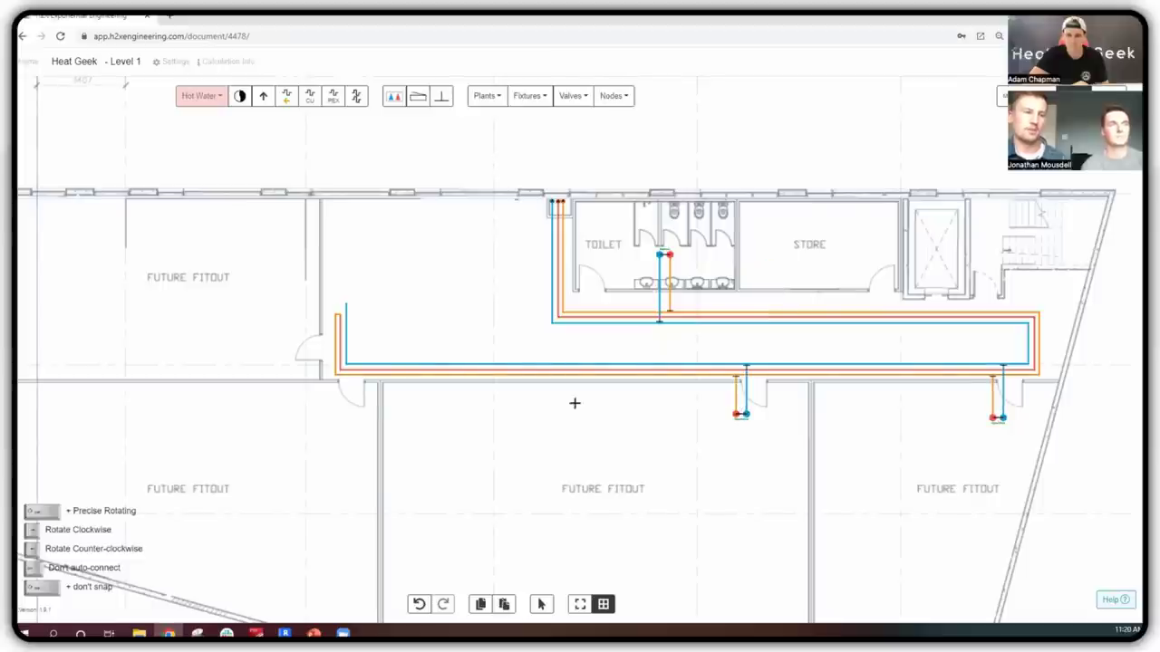
{"action": "left_click", "coordinate": [351, 413]}
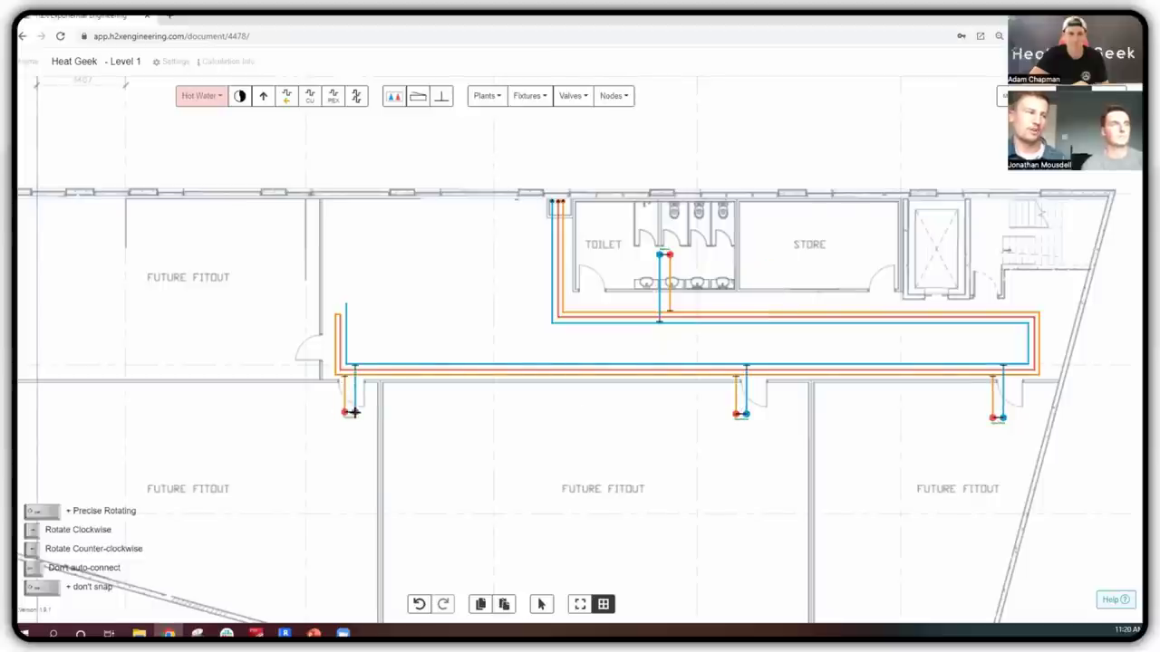
{"action": "left_click", "coordinate": [284, 342]}
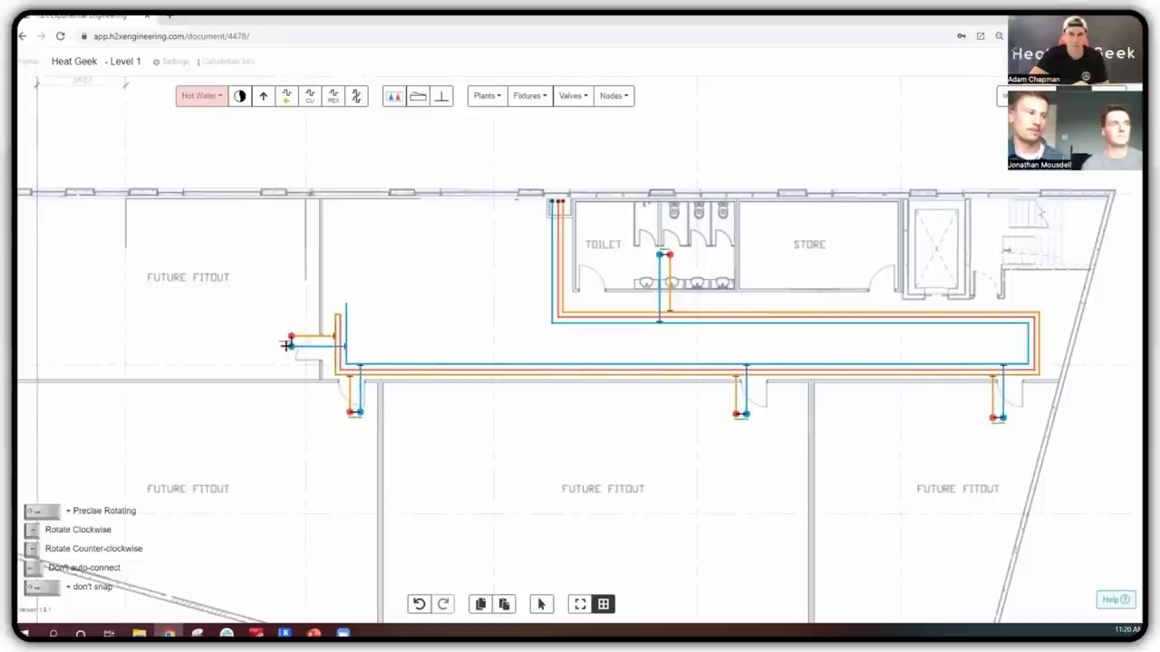
{"action": "key", "text": "Escape"}
{"action": "left_click", "coordinate": [347, 321]}
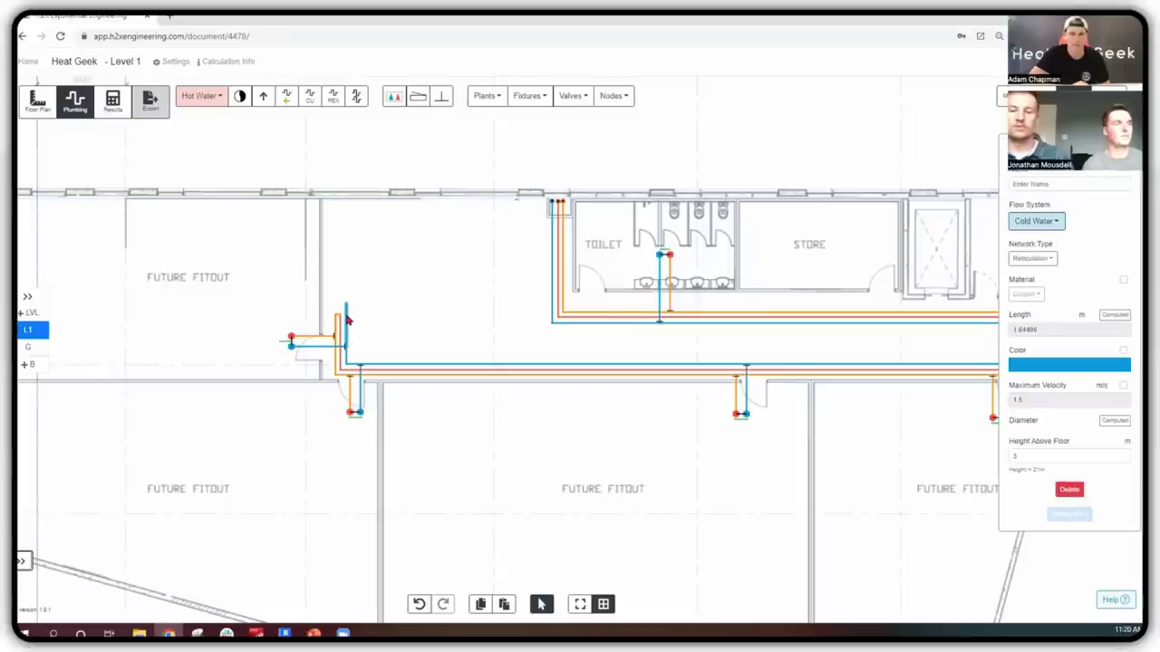
{"action": "key", "text": "Escape"}
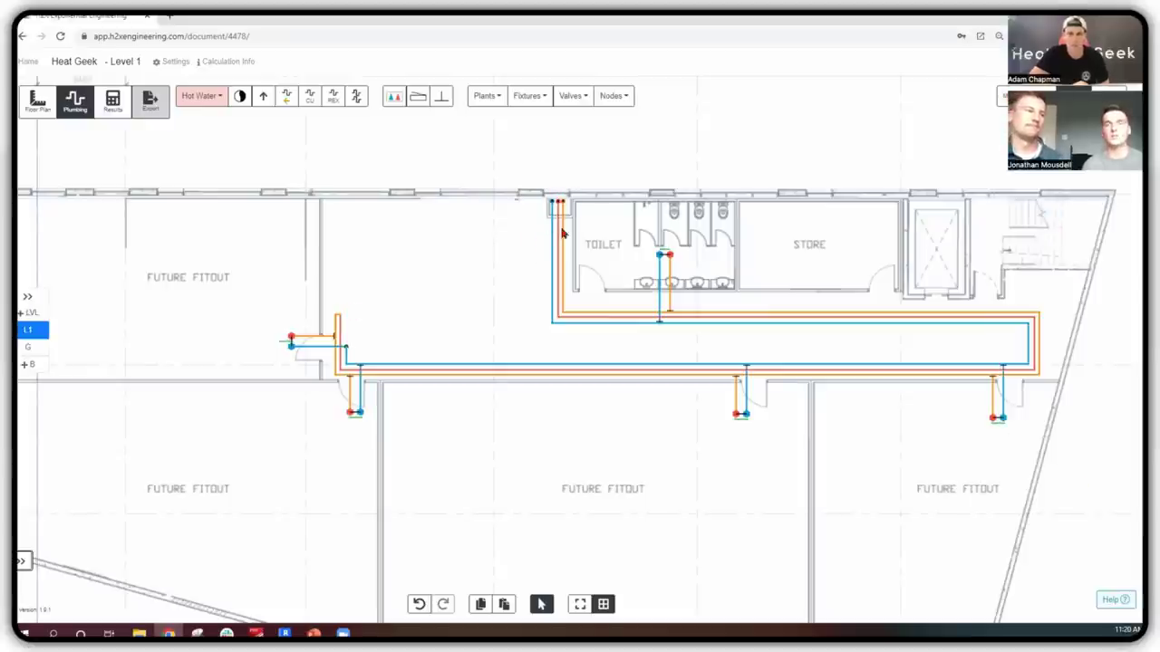
- Drop inline valves on the blue, red and orange pipes, including one on the orange pipe below the risers
{"action": "scroll", "coordinate": [566, 212], "scroll_direction": "up", "scroll_amount": 8}
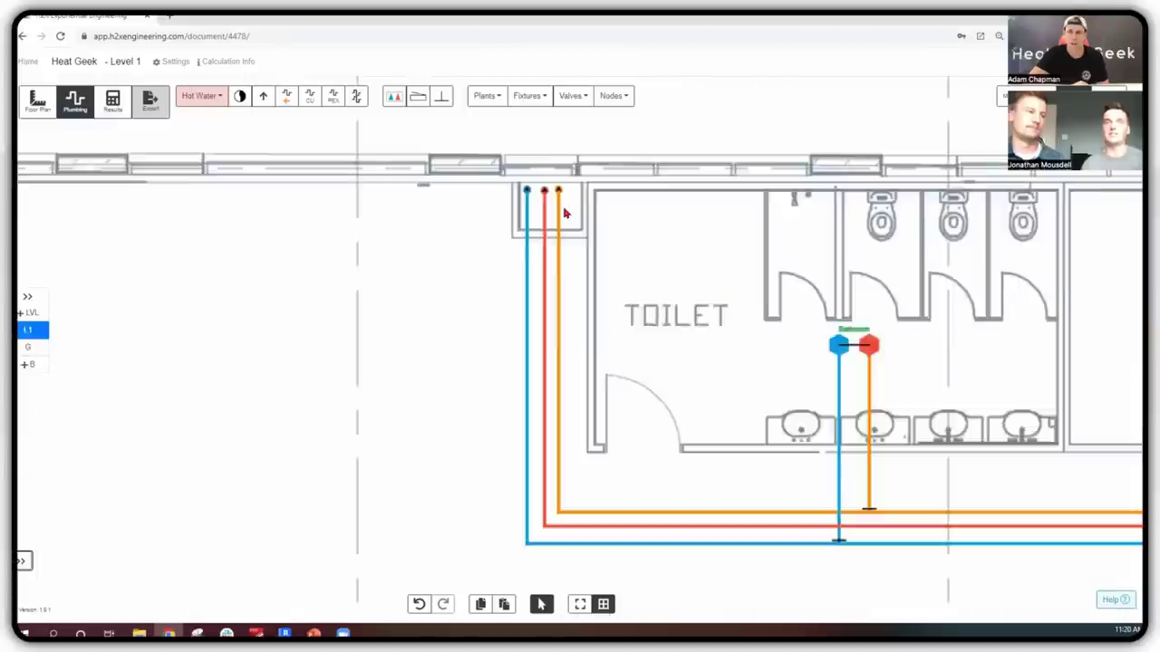
{"action": "left_click", "coordinate": [484, 215]}
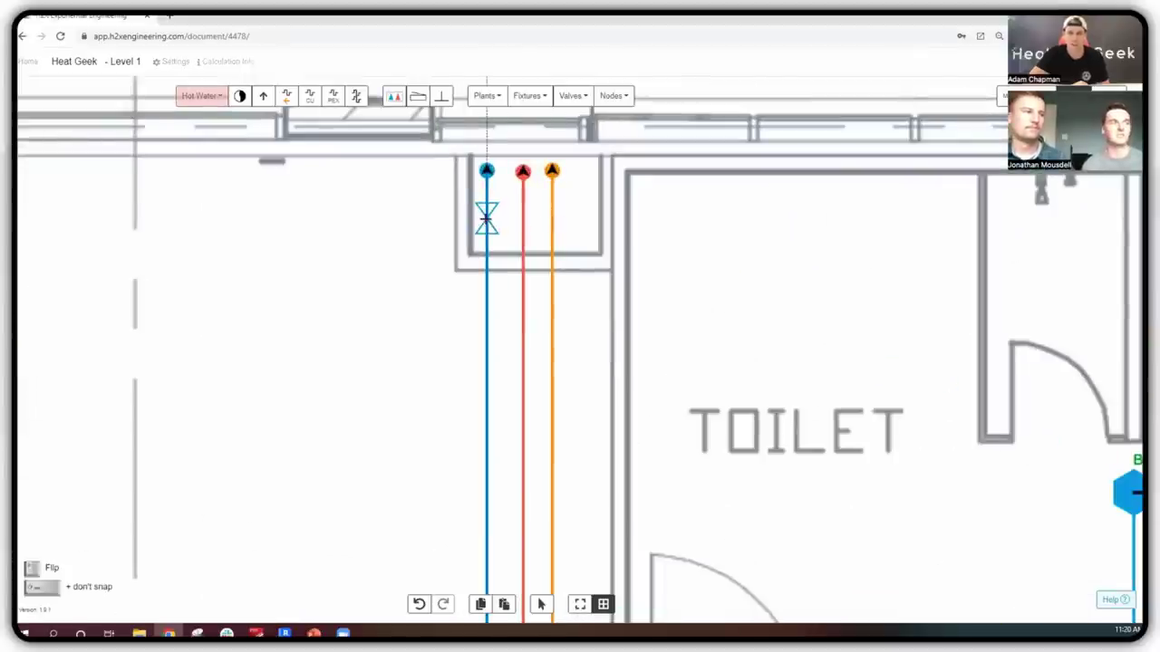
{"action": "left_click", "coordinate": [522, 218]}
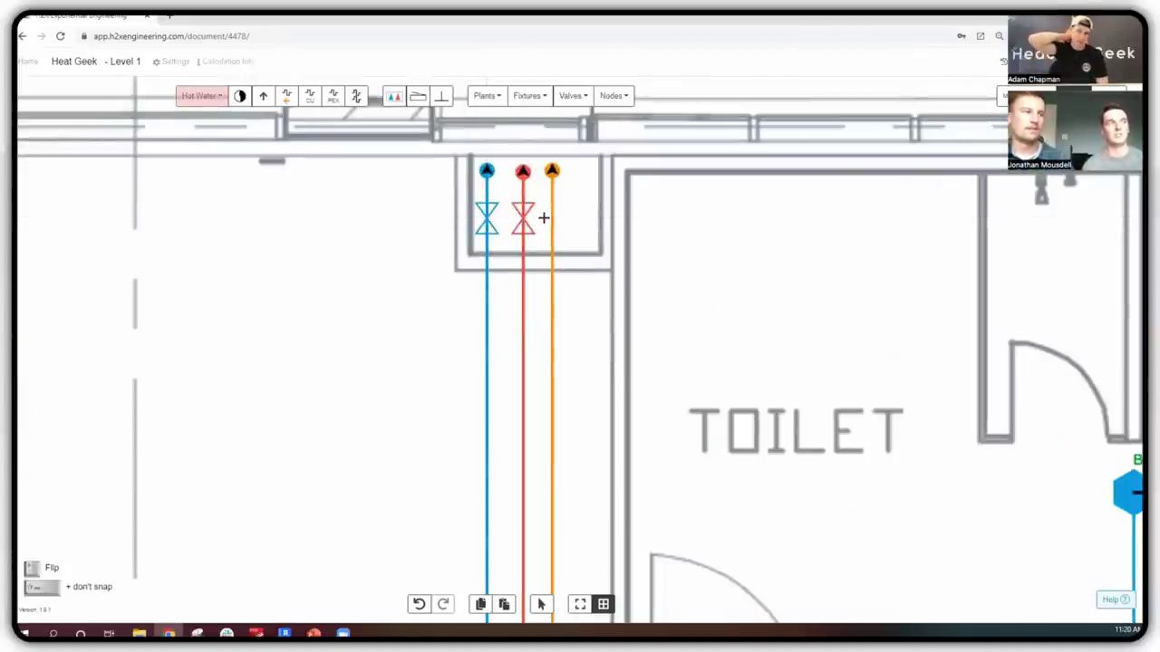
{"action": "left_click", "coordinate": [552, 218]}
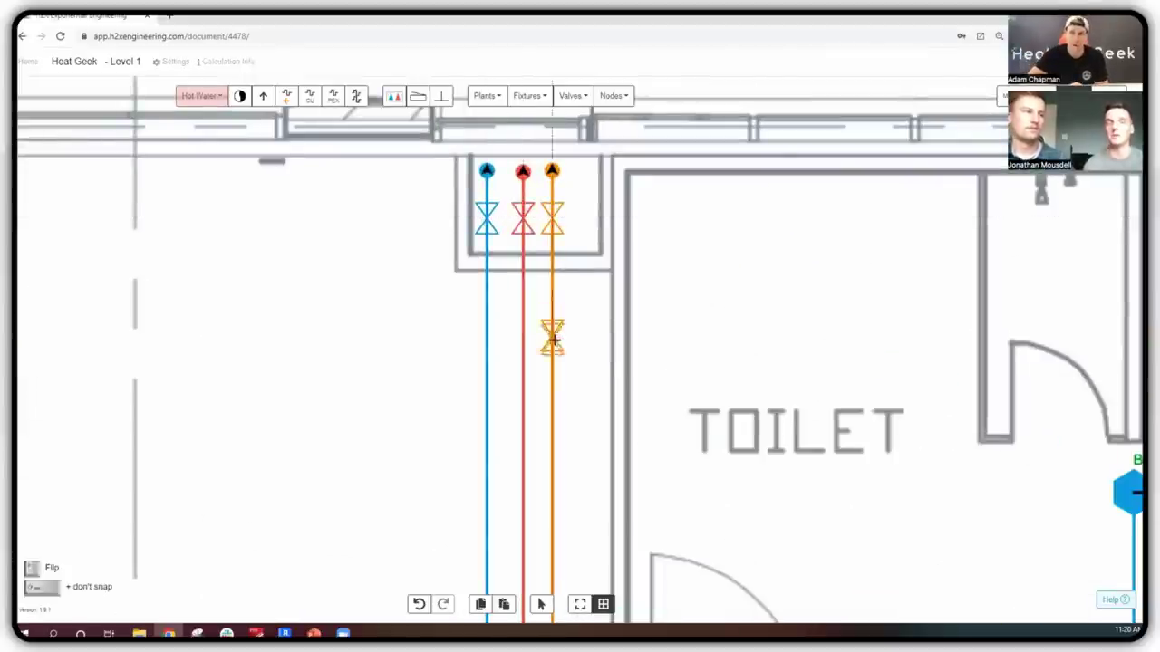
{"action": "left_click", "coordinate": [553, 332]}
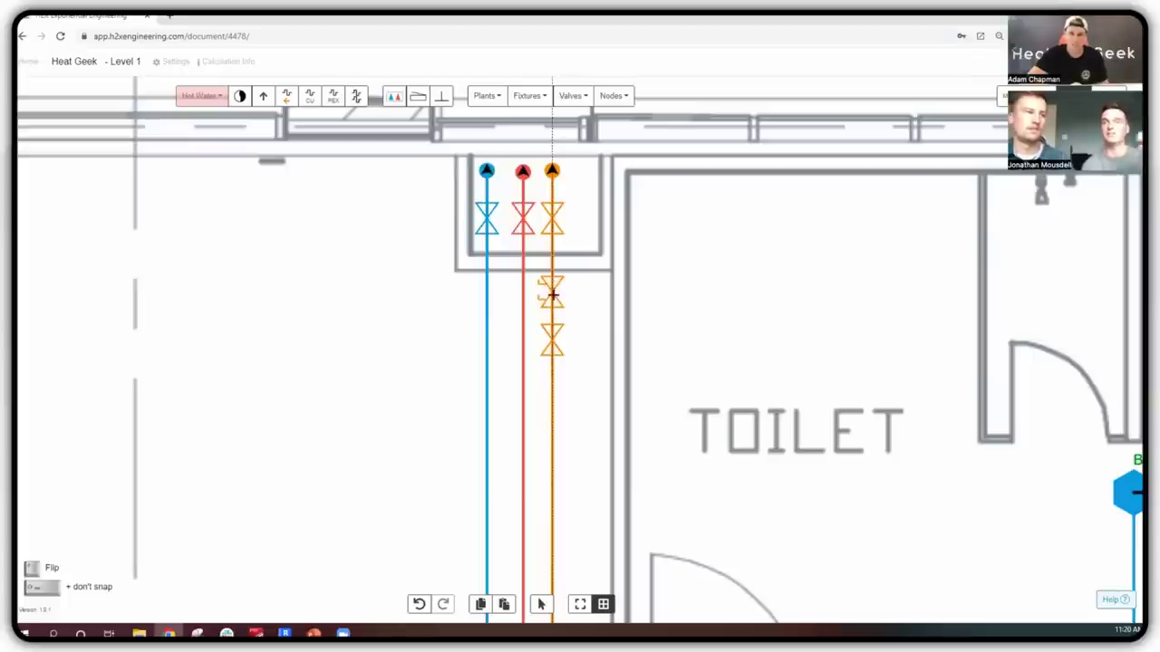
{"action": "key", "text": "Escape"}
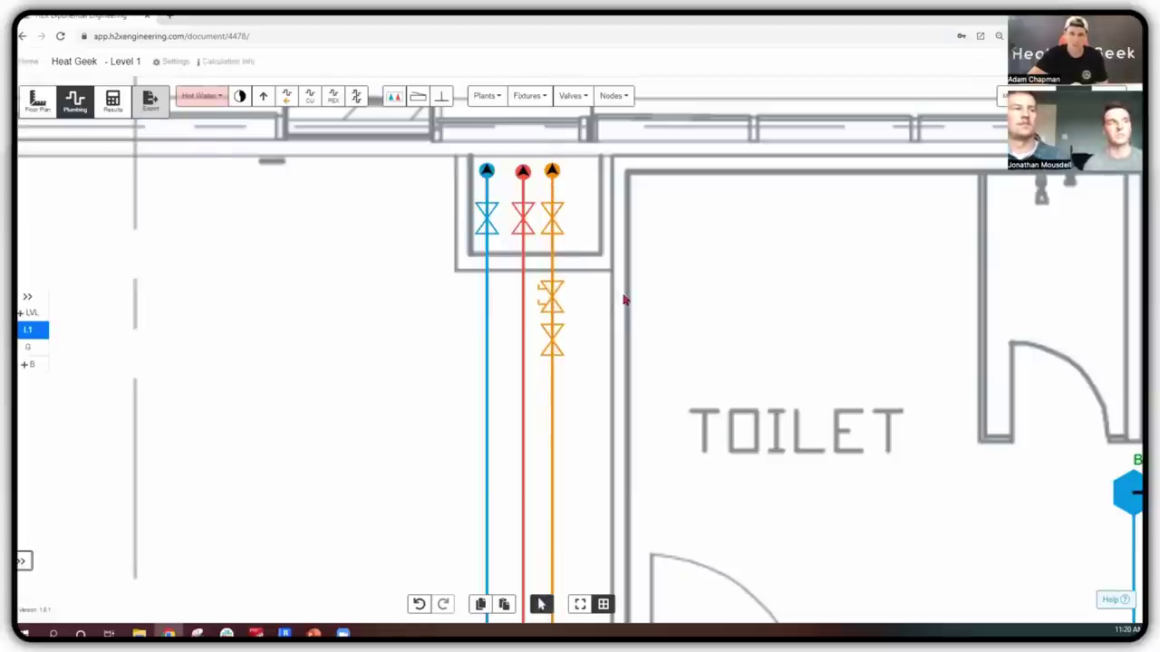
{"action": "scroll", "coordinate": [623, 300], "scroll_direction": "down", "scroll_amount": 5}
{"action": "scroll", "coordinate": [654, 313], "scroll_direction": "down", "scroll_amount": 3}
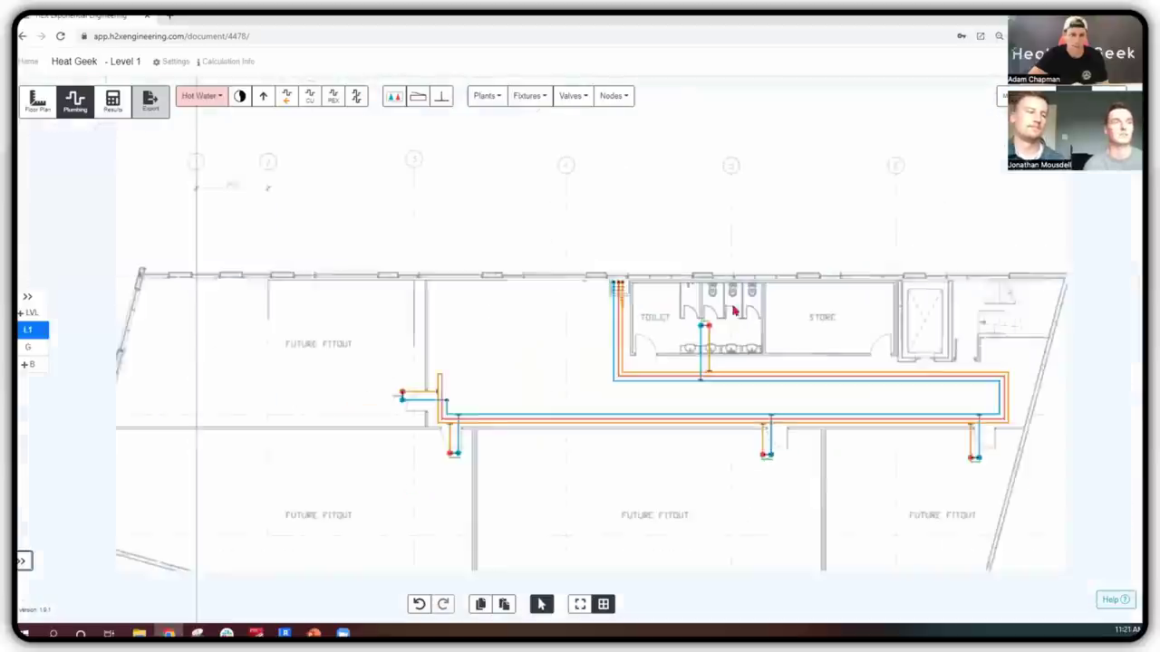
{"action": "scroll", "coordinate": [726, 348], "scroll_direction": "up", "scroll_amount": 1}
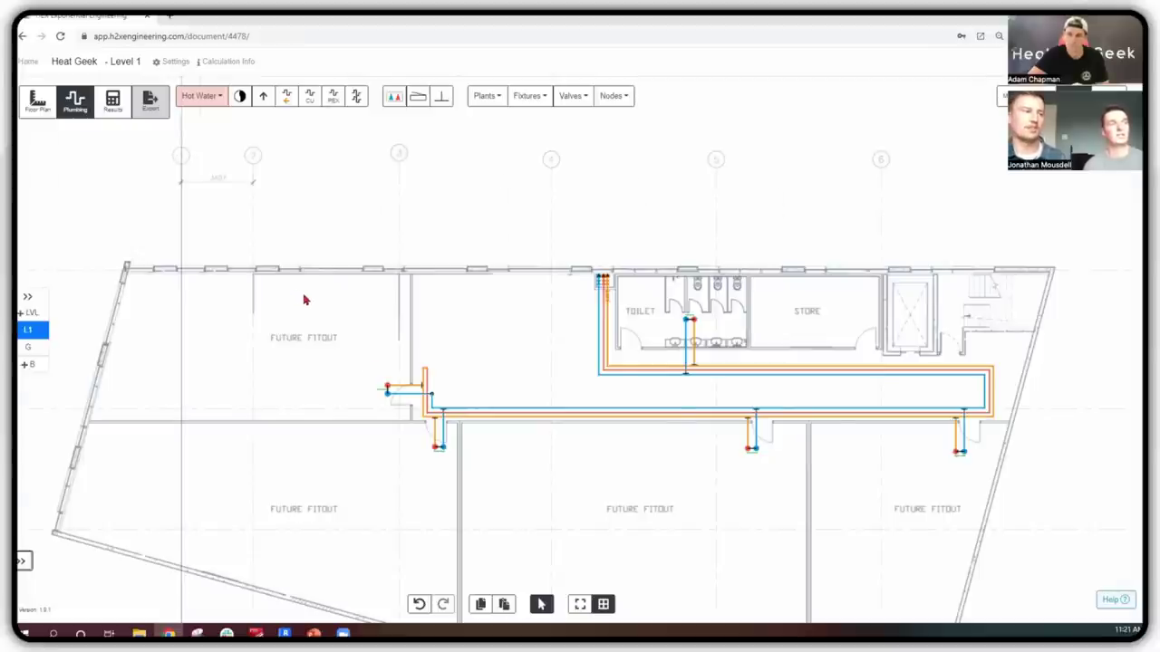
{"action": "scroll", "coordinate": [299, 294], "scroll_direction": "down", "scroll_amount": 2}
- In Floor Plan mode, add Level 2 and Level 3 from the expanded level panel
{"action": "left_click_drag", "start_coordinate": [343, 270], "coordinate": [350, 259]}
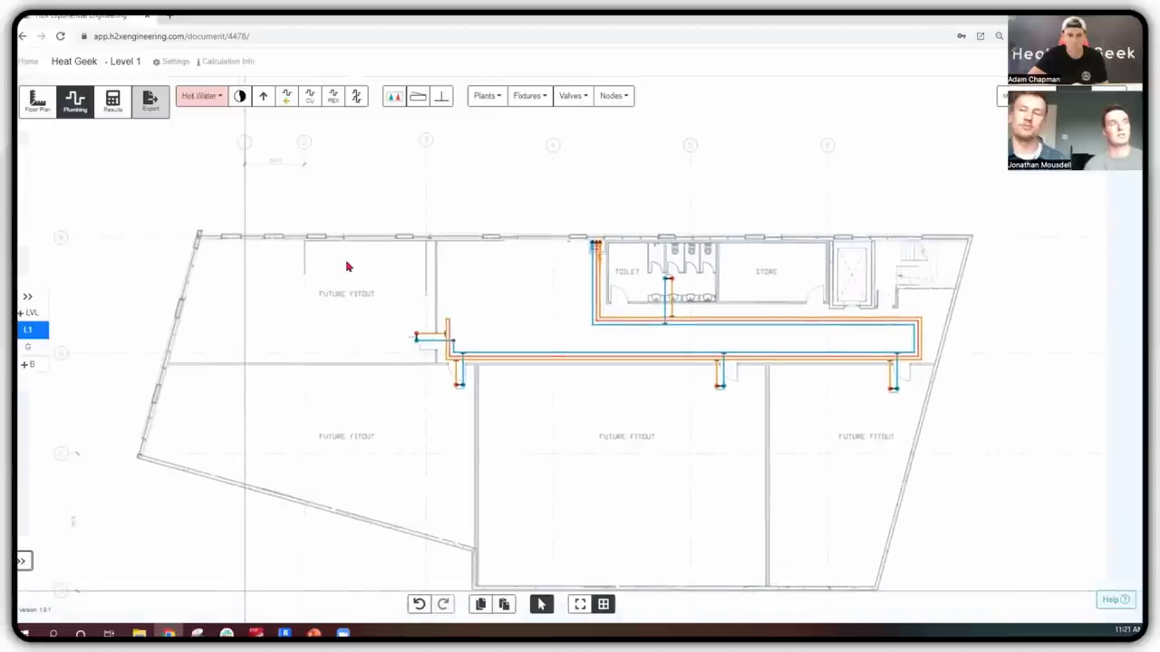
{"action": "left_click", "coordinate": [40, 101]}
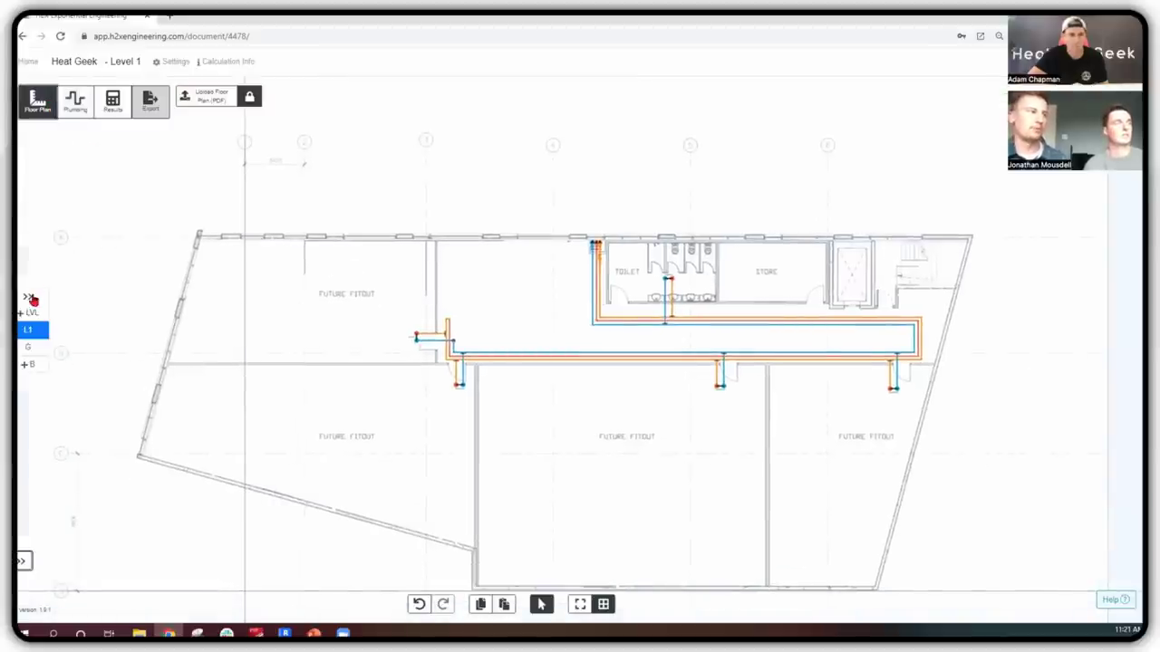
{"action": "scroll", "coordinate": [251, 298], "scroll_direction": "down", "scroll_amount": 2}
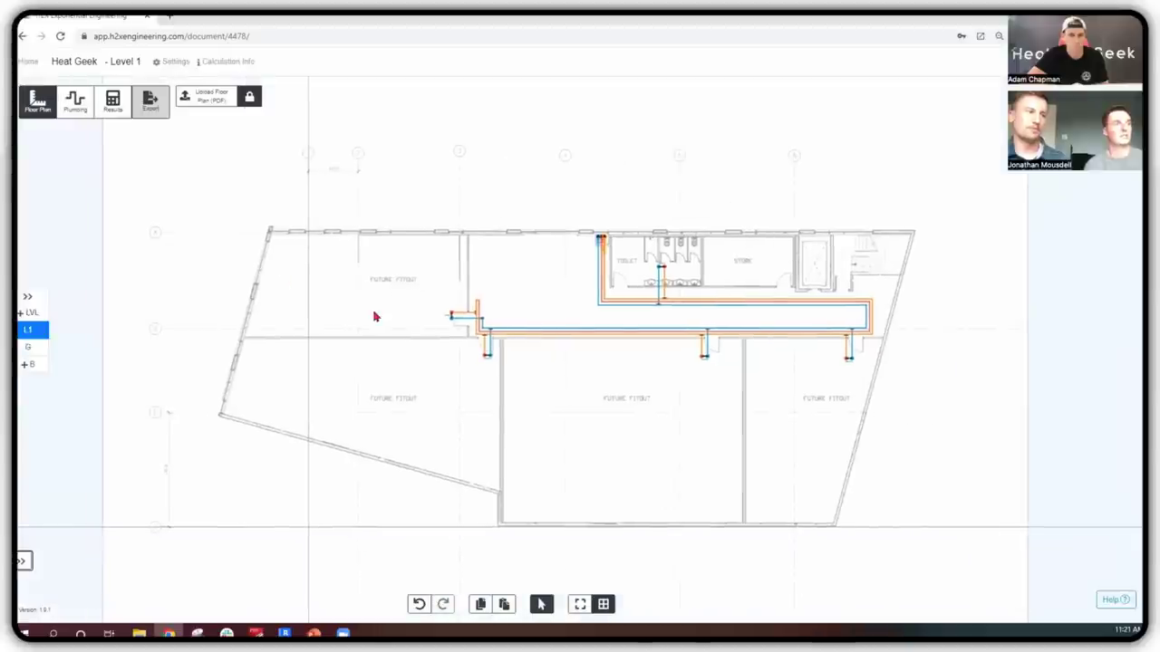
{"action": "left_click", "coordinate": [34, 296]}
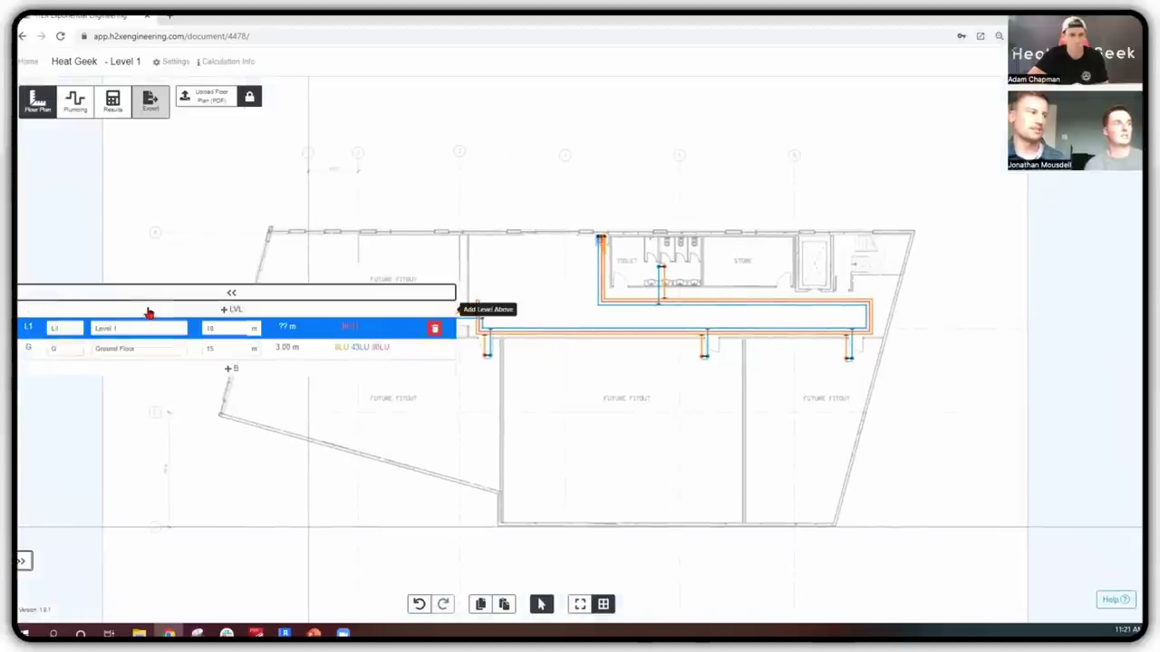
{"action": "left_click", "coordinate": [185, 313]}
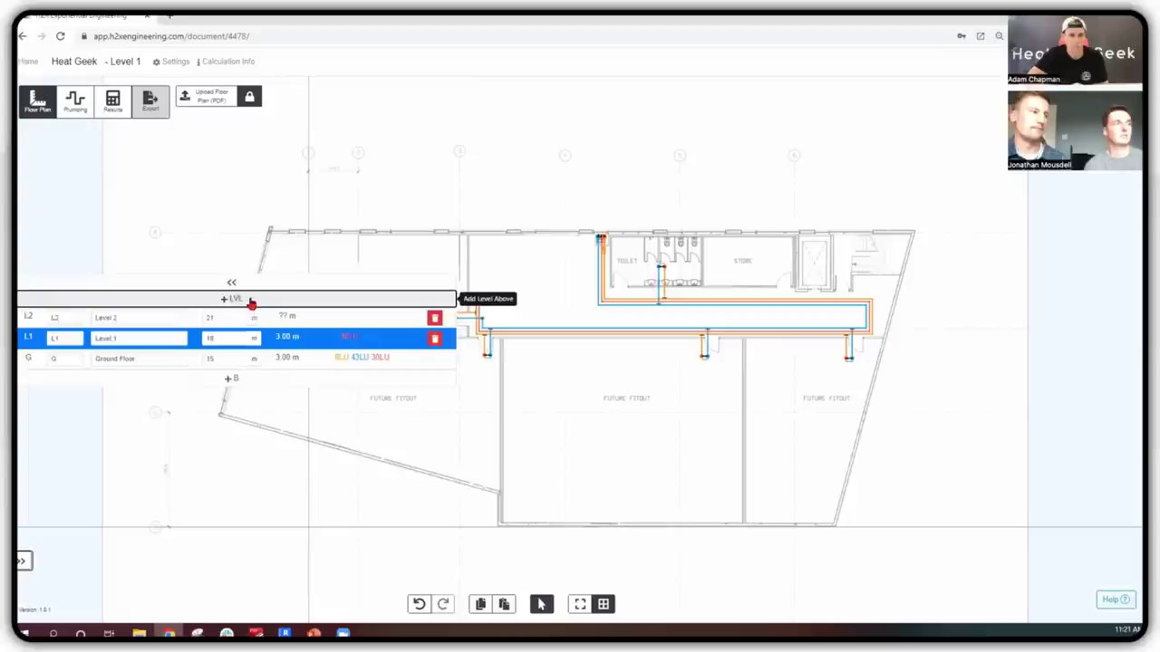
{"action": "left_click", "coordinate": [237, 300]}
- Browse Levels 1 to 3, inspect the floor plan underlay, then resume plumbing design on Level 3
{"action": "left_click", "coordinate": [334, 326]}
{"action": "left_click", "coordinate": [343, 349]}
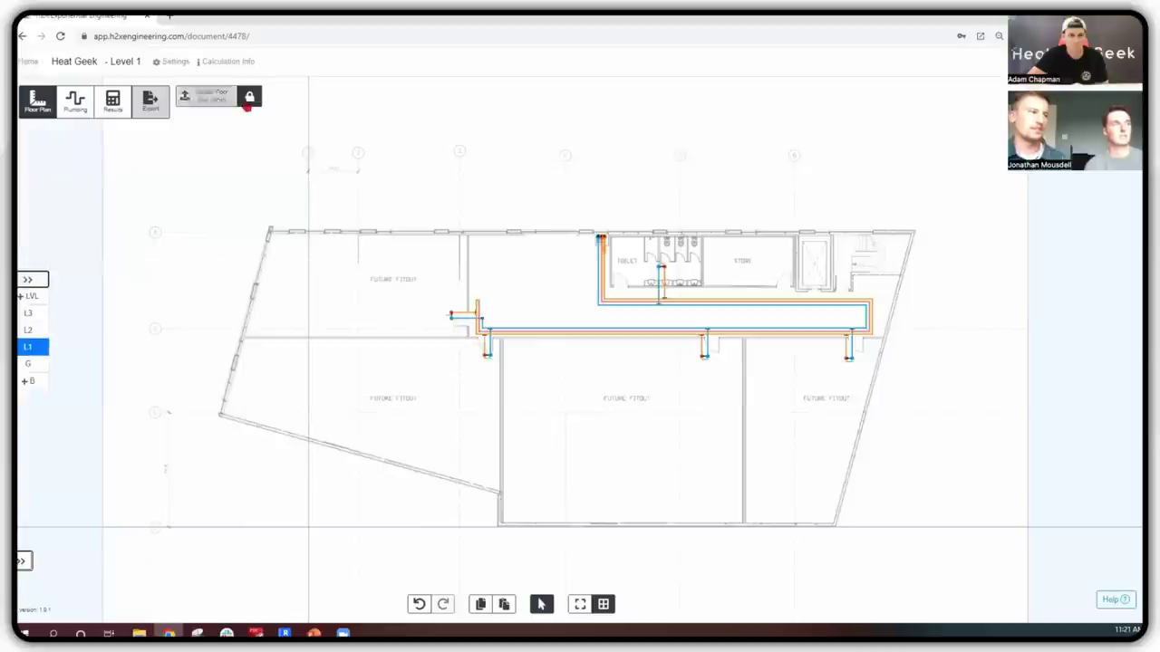
{"action": "left_click", "coordinate": [250, 177]}
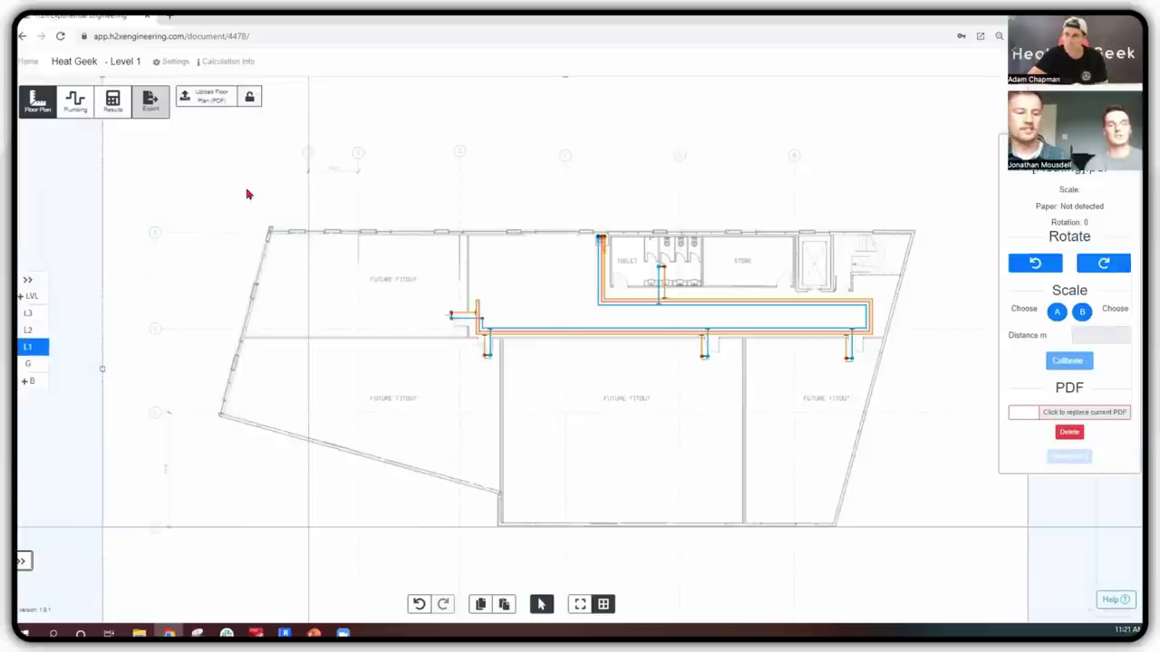
{"action": "left_click", "coordinate": [38, 332]}
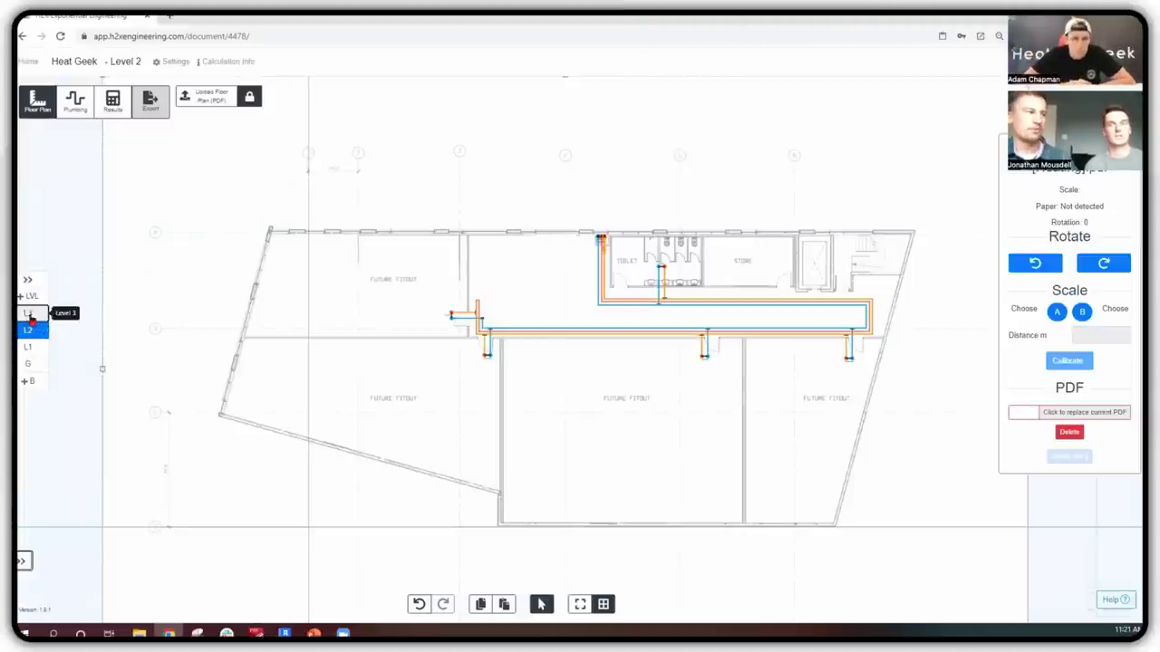
{"action": "left_click", "coordinate": [32, 313]}
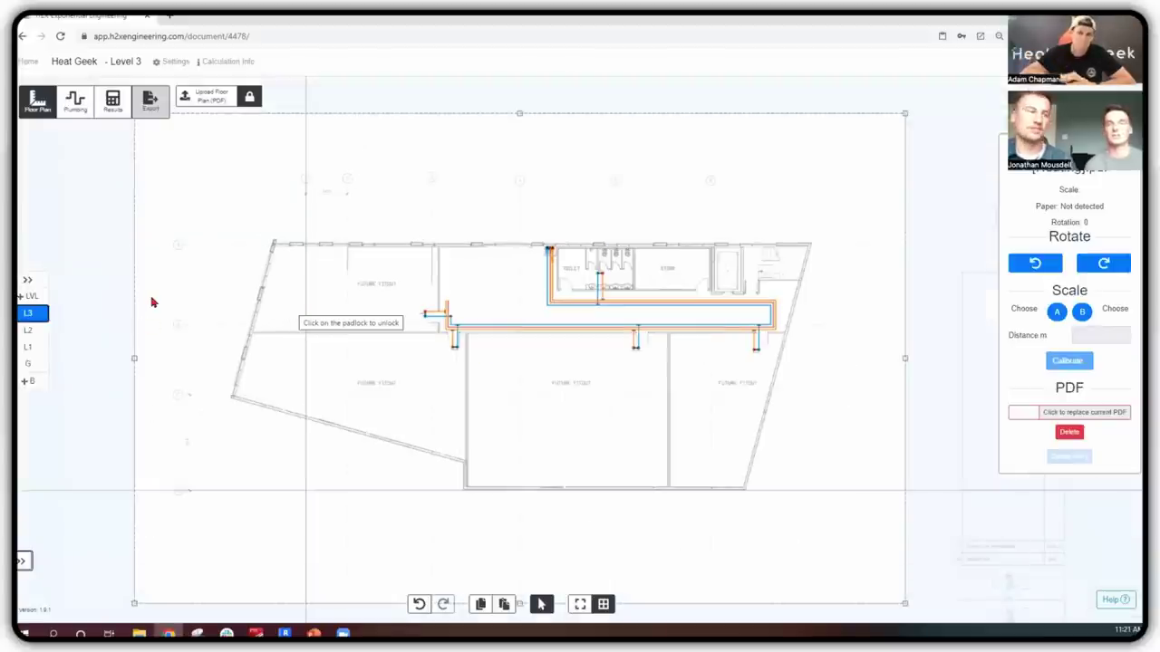
{"action": "left_click", "coordinate": [104, 329]}
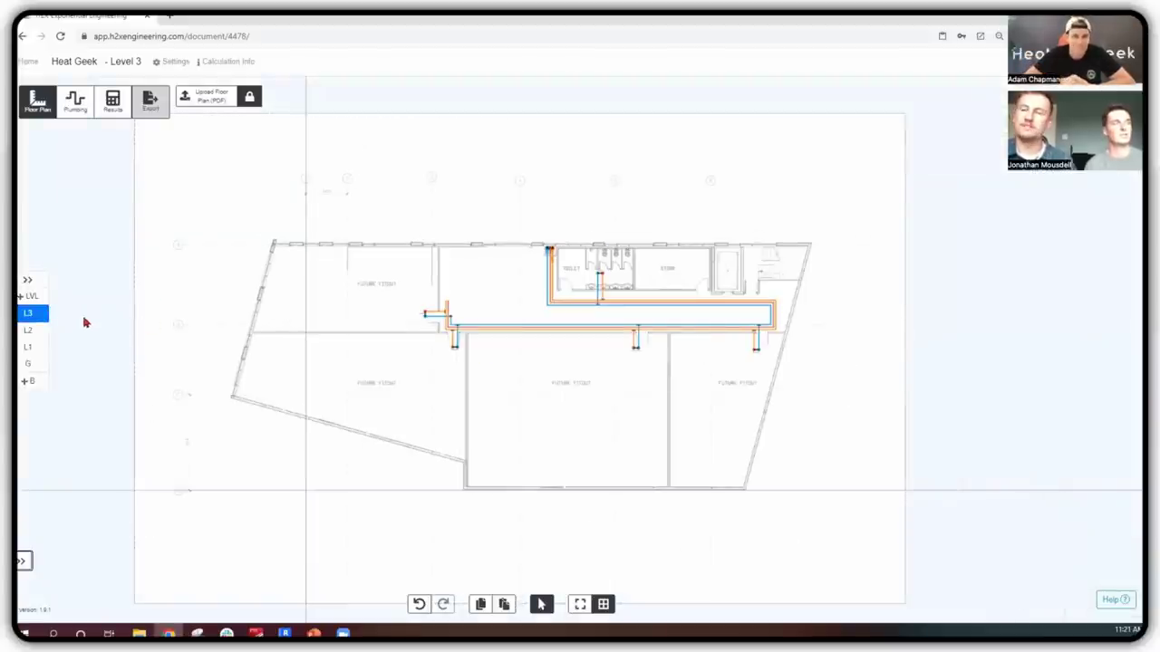
{"action": "left_click", "coordinate": [29, 330]}
{"action": "left_click", "coordinate": [30, 347]}
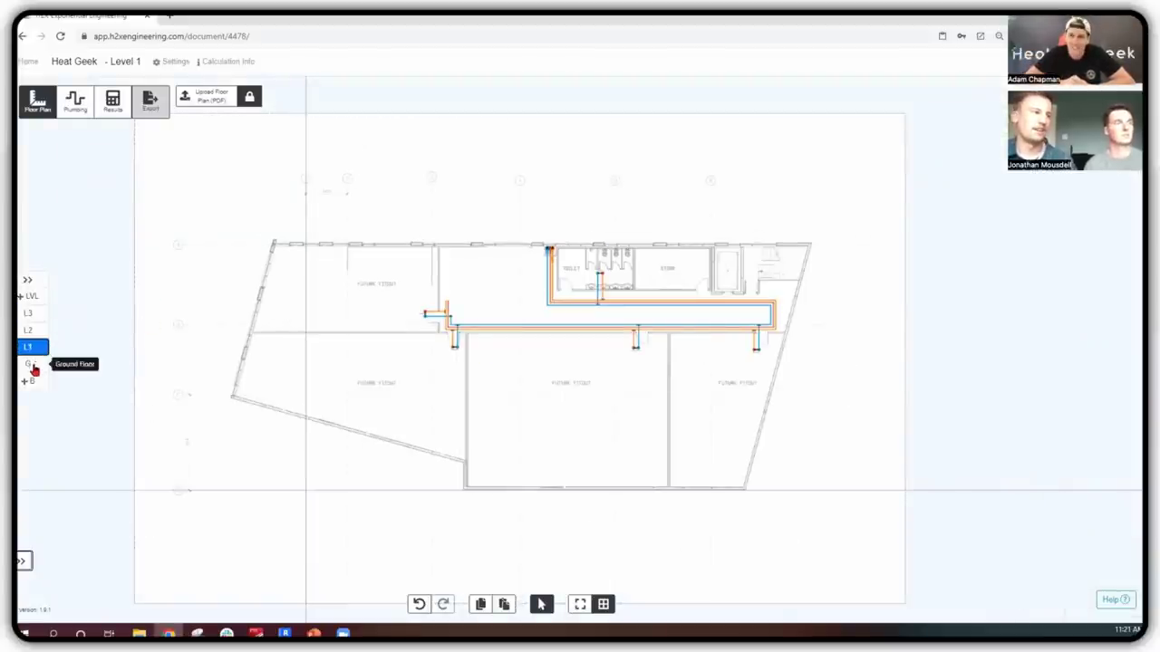
{"action": "left_click", "coordinate": [20, 314]}
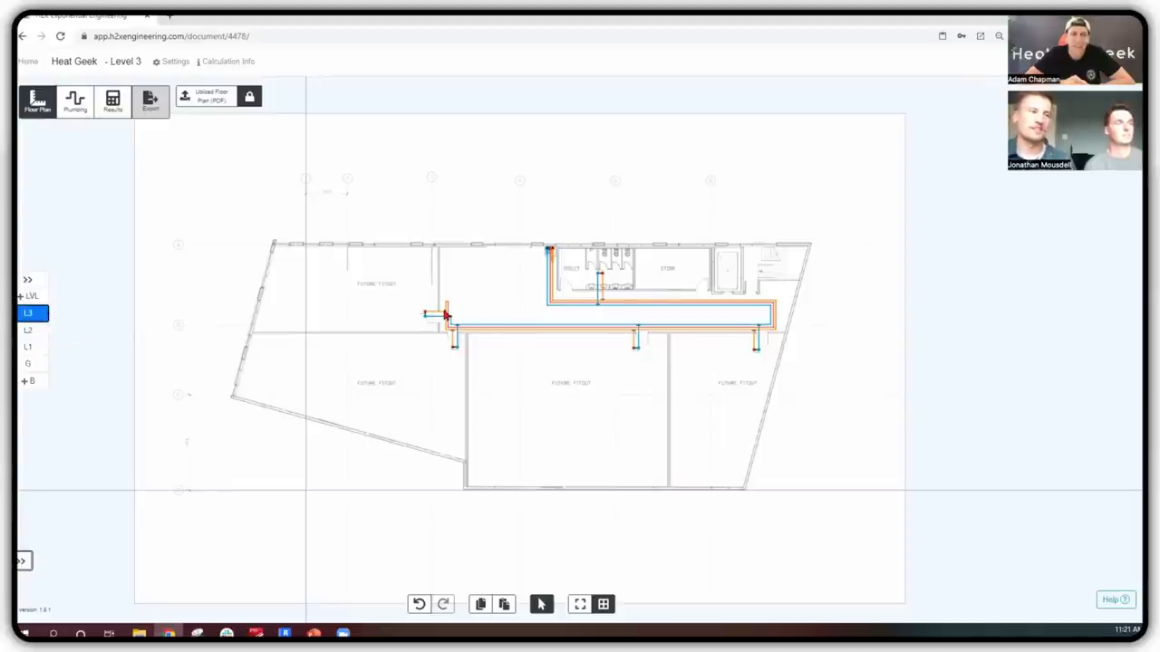
{"action": "left_click", "coordinate": [75, 100]}
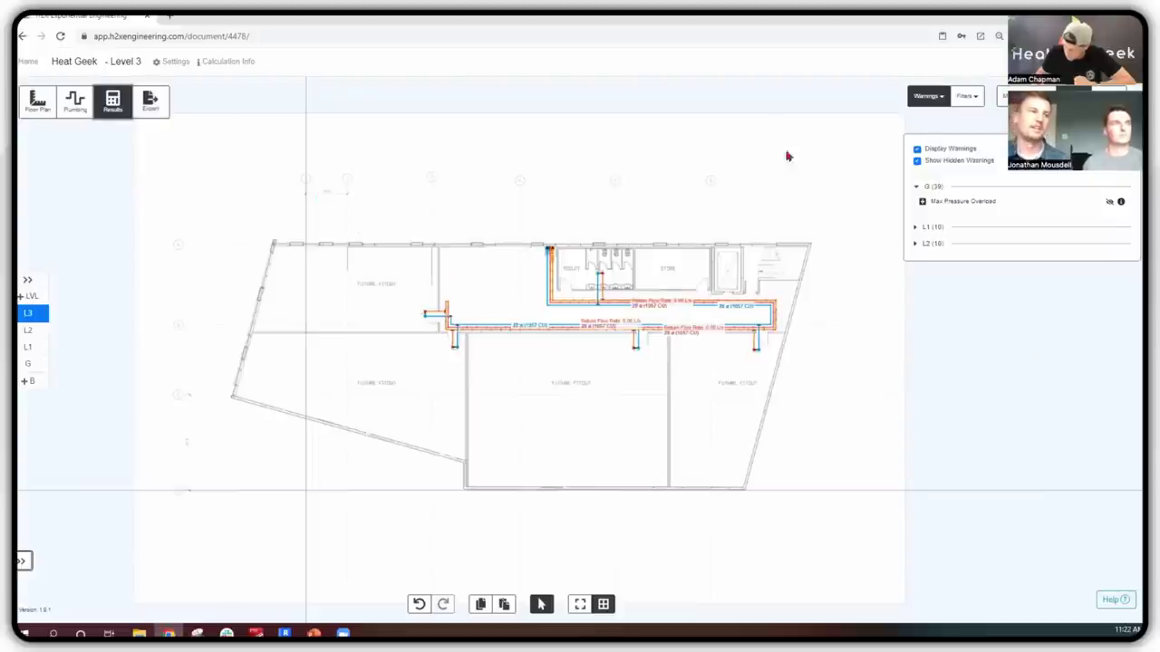
- Show level G results and expand the L1 and L2 warnings to Max Pressure Overload
{"action": "left_click", "coordinate": [31, 363]}
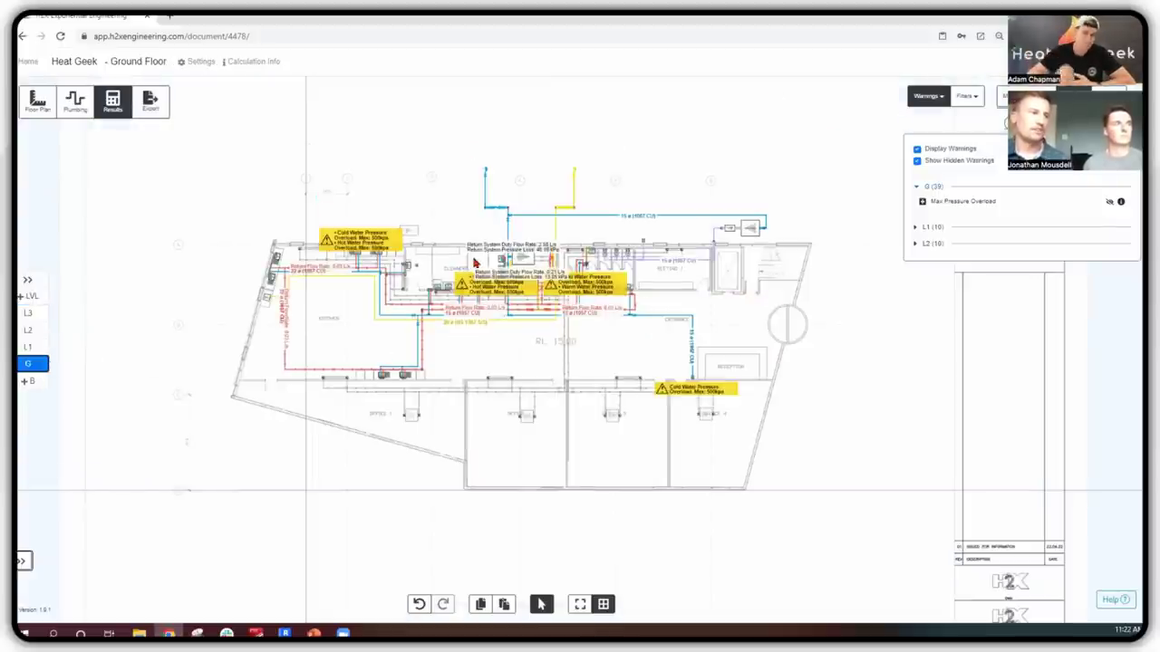
{"action": "scroll", "coordinate": [463, 268], "scroll_direction": "up", "scroll_amount": 5}
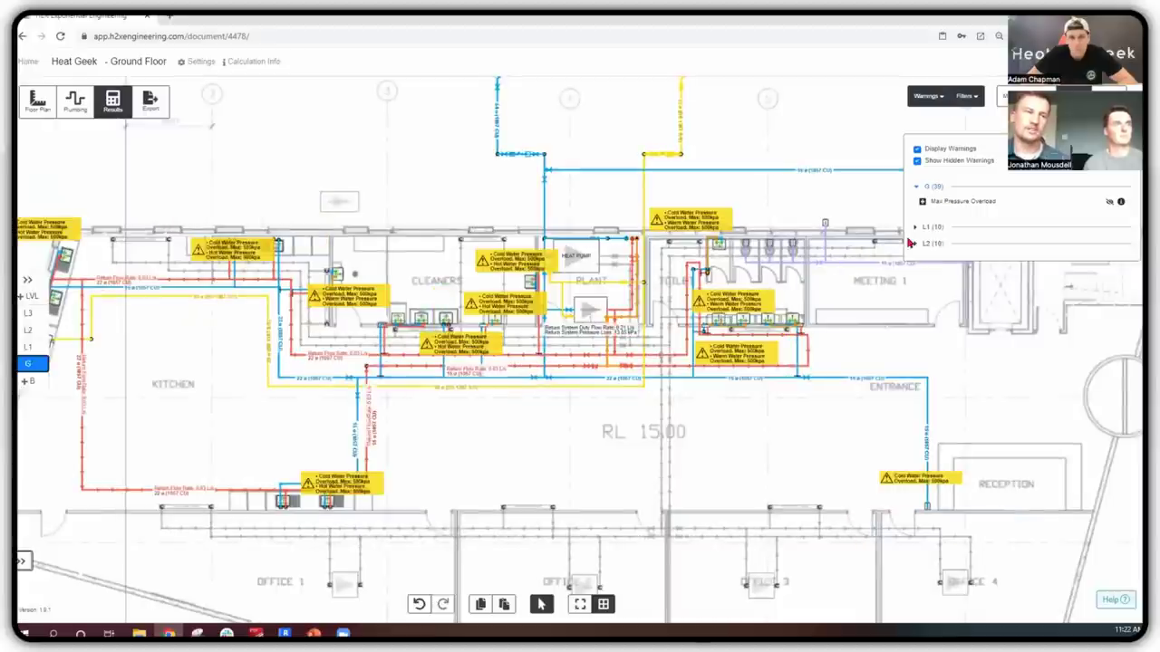
{"action": "left_click", "coordinate": [915, 228]}
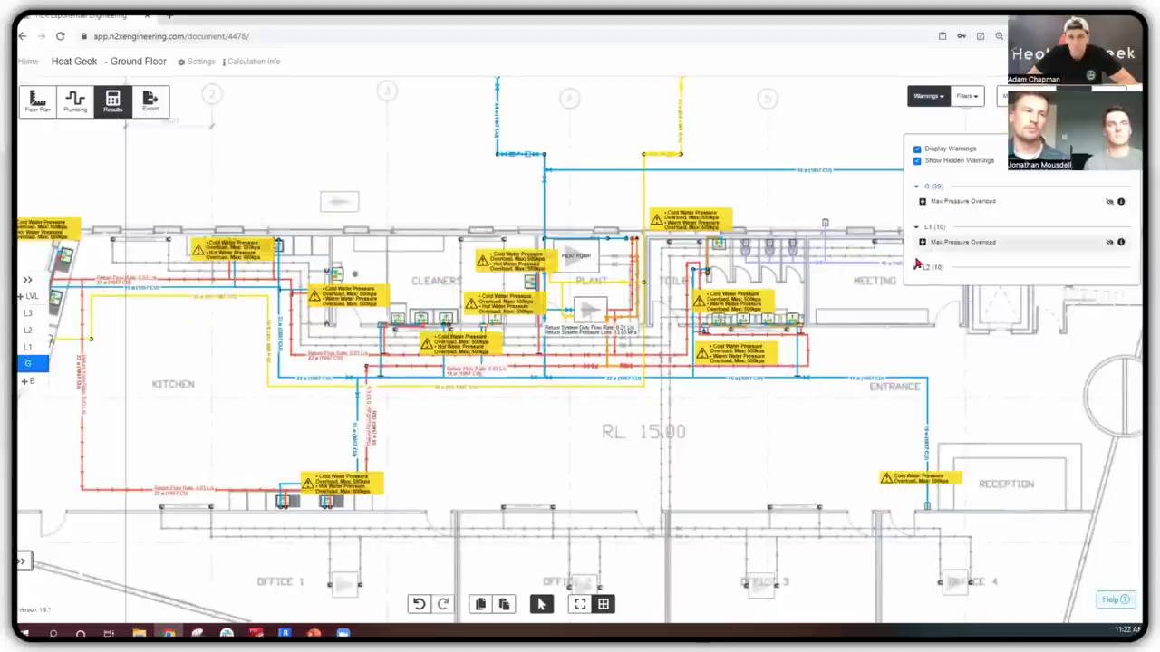
{"action": "left_click", "coordinate": [916, 269]}
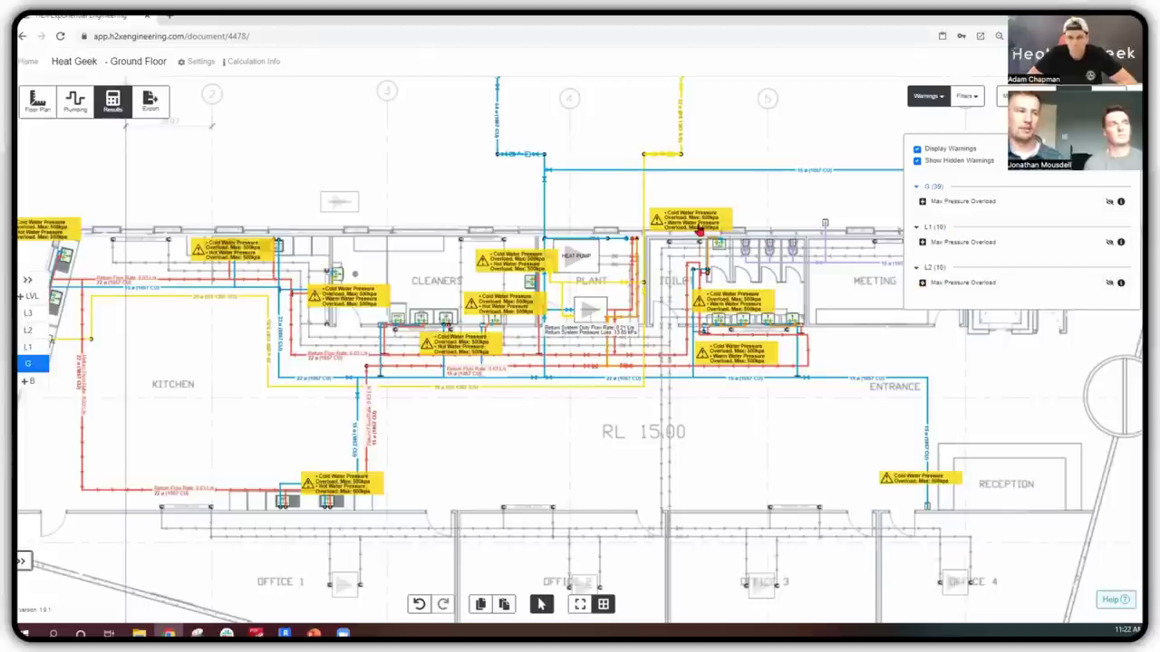
{"action": "scroll", "coordinate": [748, 287], "scroll_direction": "up", "scroll_amount": 3}
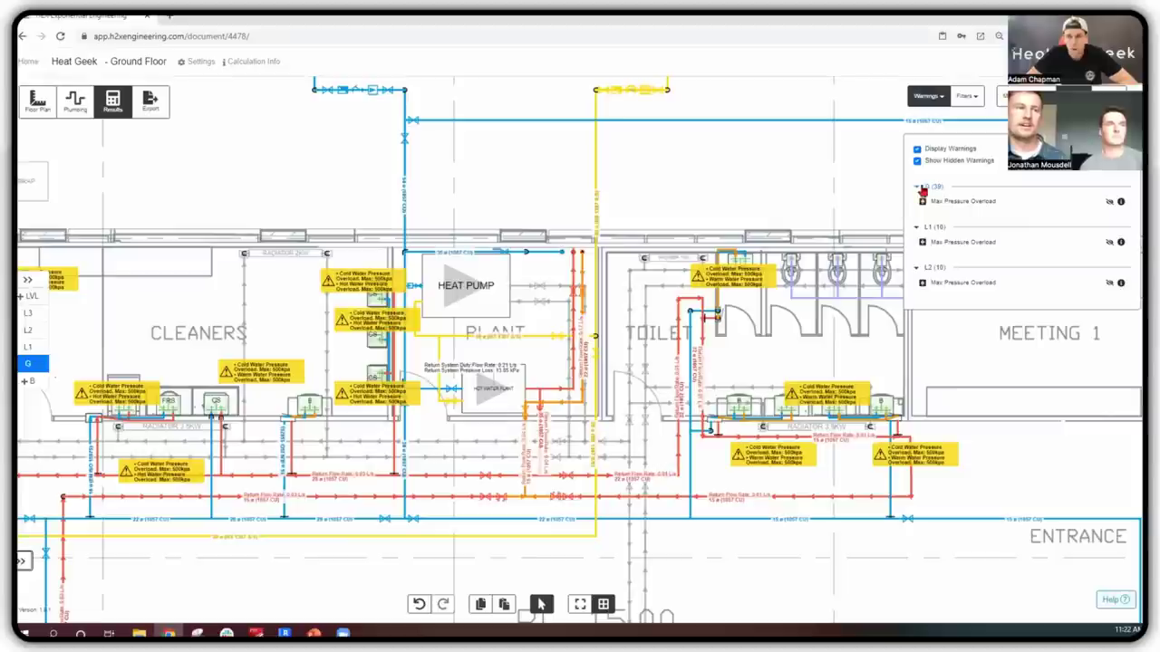
{"action": "mouse_move", "coordinate": [1120, 285]}
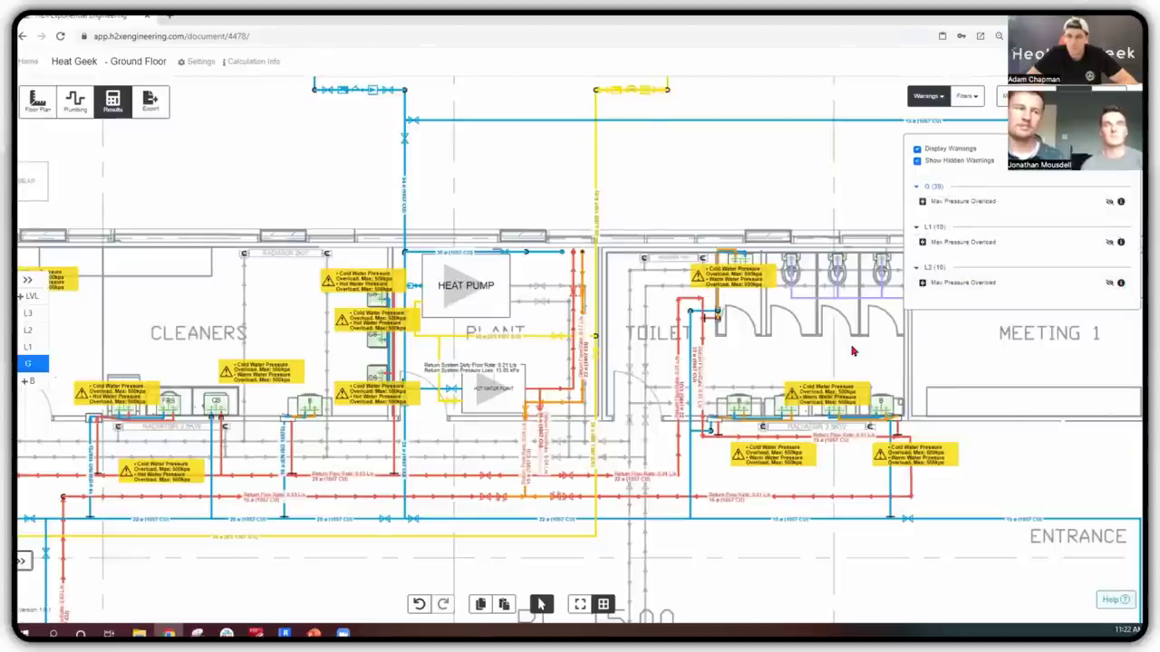
{"action": "scroll", "coordinate": [815, 257], "scroll_direction": "down", "scroll_amount": 1}
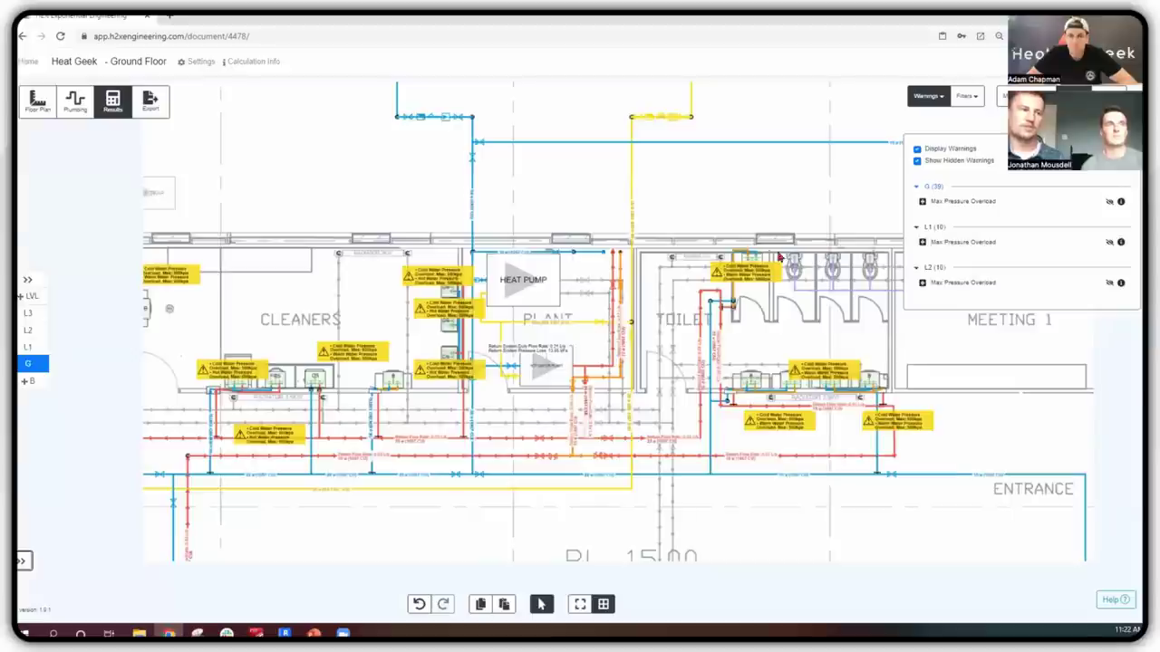
- Place a Pressure Reducing Valve on the vertical cold-water pipe
{"action": "left_click", "coordinate": [82, 111]}
{"action": "left_click_drag", "start_coordinate": [292, 172], "coordinate": [332, 194]}
{"action": "scroll", "coordinate": [526, 134], "scroll_direction": "up", "scroll_amount": 3}
{"action": "left_click", "coordinate": [571, 95]}
{"action": "scroll", "coordinate": [686, 214], "scroll_direction": "down", "scroll_amount": 2}
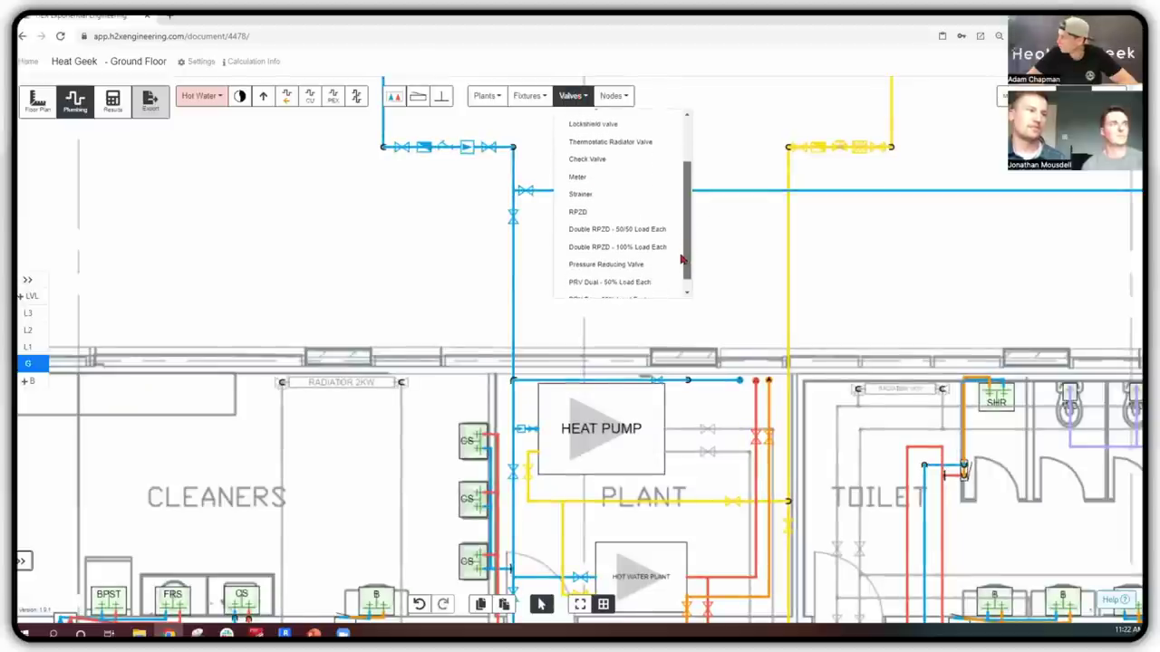
{"action": "left_click", "coordinate": [625, 257]}
{"action": "left_click", "coordinate": [513, 174]}
- Flip the valve to flow downward and set its Target Pressure to 400 kPa
{"action": "scroll", "coordinate": [513, 172], "scroll_direction": "up", "scroll_amount": 3}
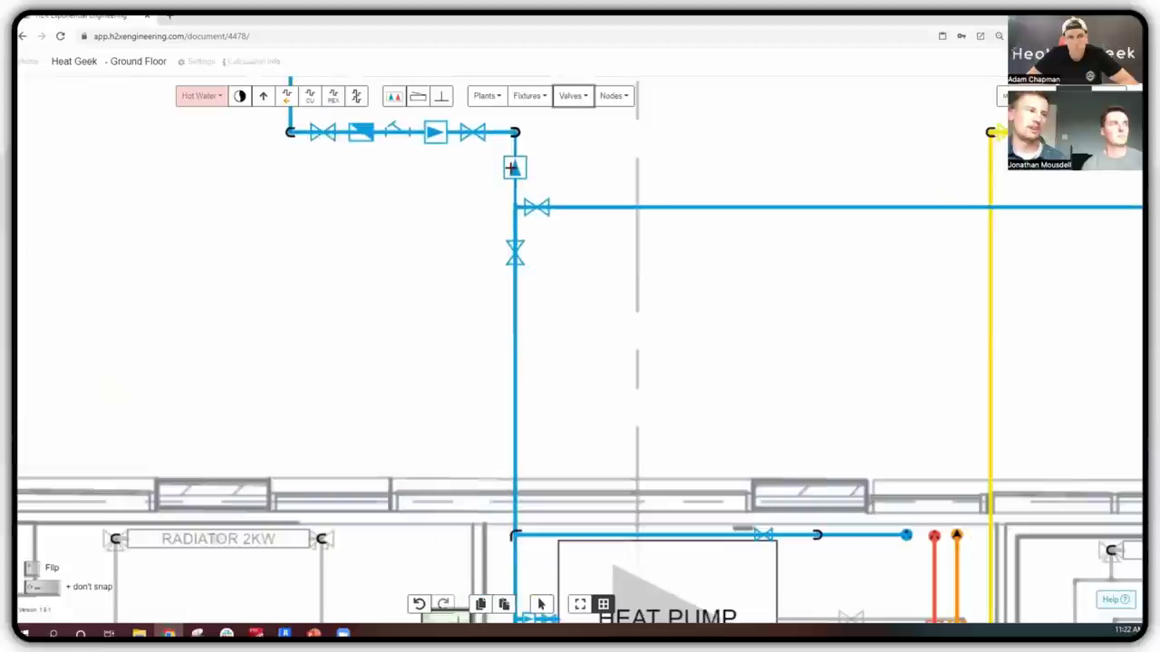
{"action": "left_click", "coordinate": [513, 170]}
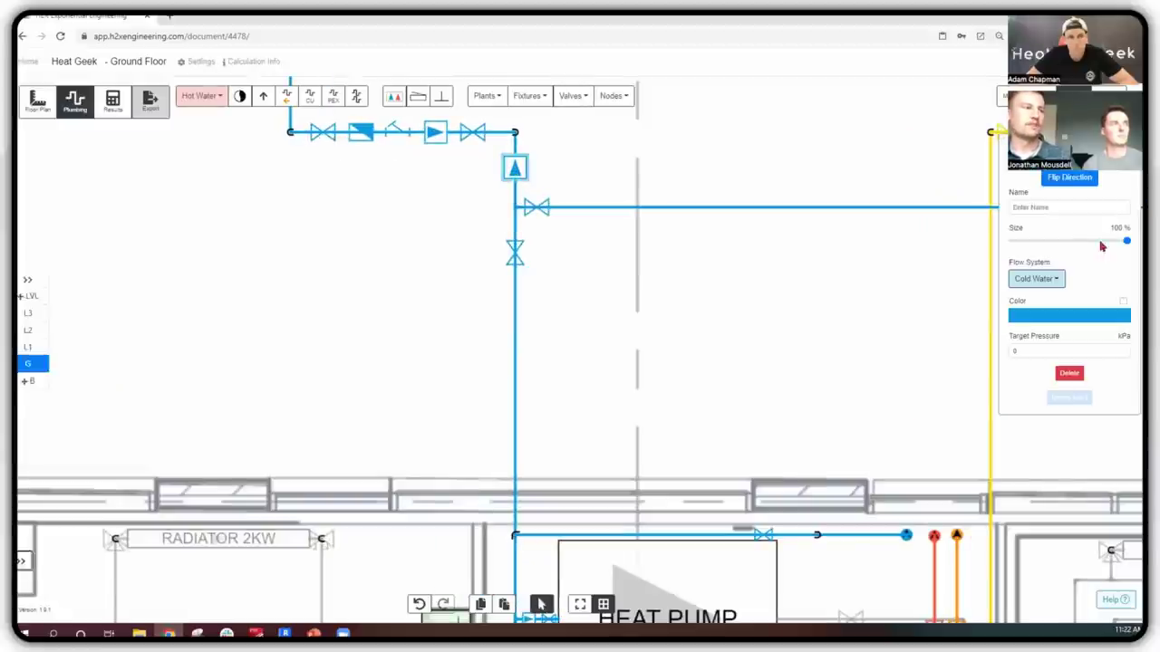
{"action": "left_click", "coordinate": [1077, 178]}
{"action": "left_click", "coordinate": [1032, 351]}
{"action": "type", "text": "400"}
{"action": "left_click", "coordinate": [850, 364]}
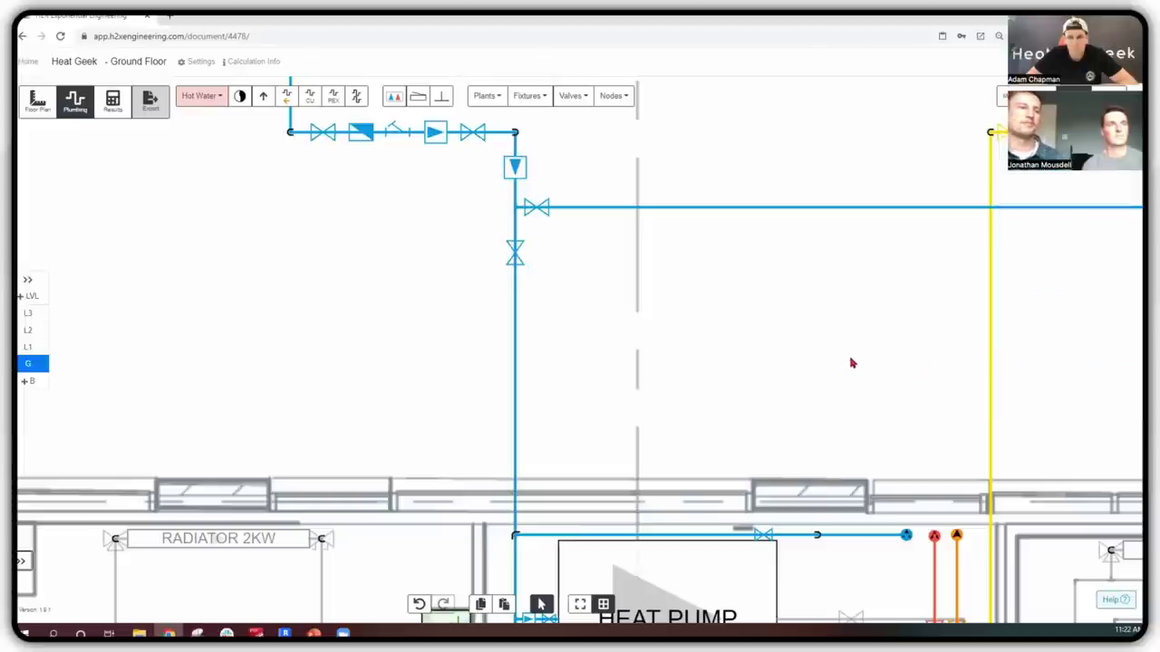
{"action": "scroll", "coordinate": [851, 363], "scroll_direction": "down", "scroll_amount": 5}
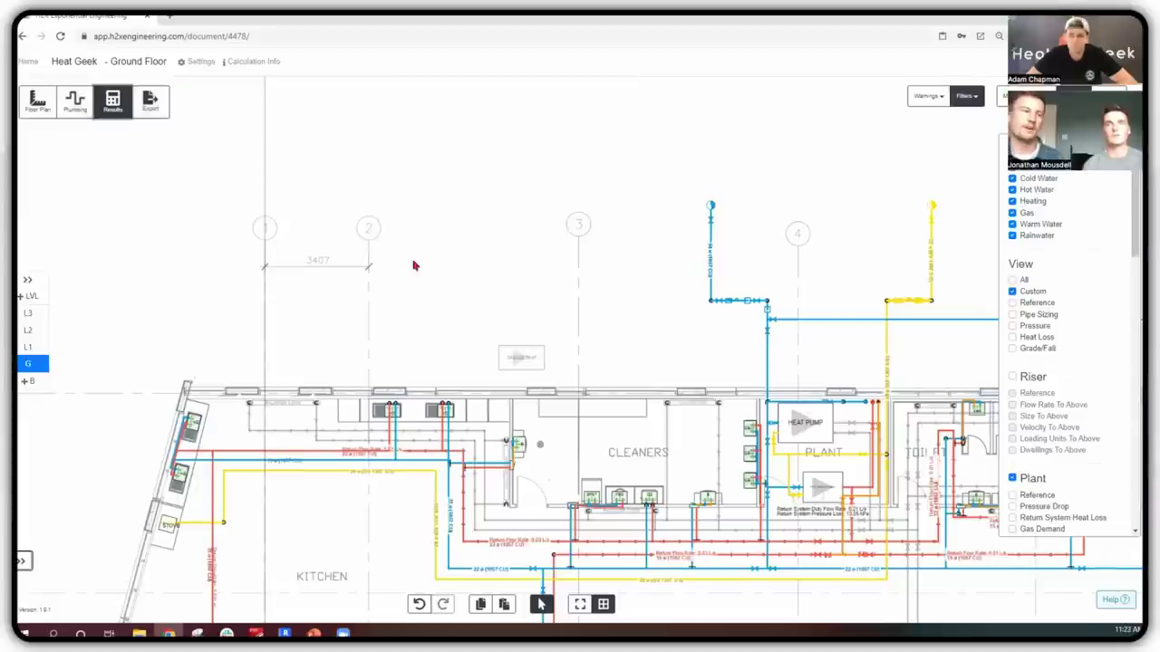
- Check Level 3, return to Ground Floor results, and zoom in on the plant room
{"action": "scroll", "coordinate": [464, 204], "scroll_direction": "down", "scroll_amount": 1}
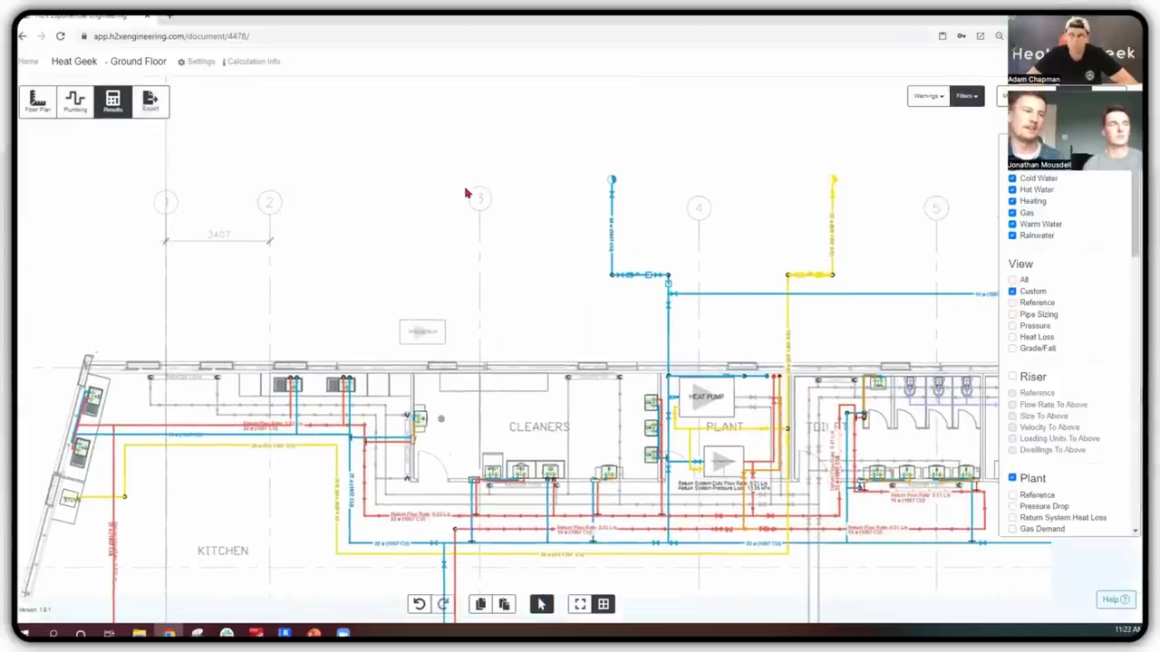
{"action": "scroll", "coordinate": [625, 228], "scroll_direction": "down", "scroll_amount": 2}
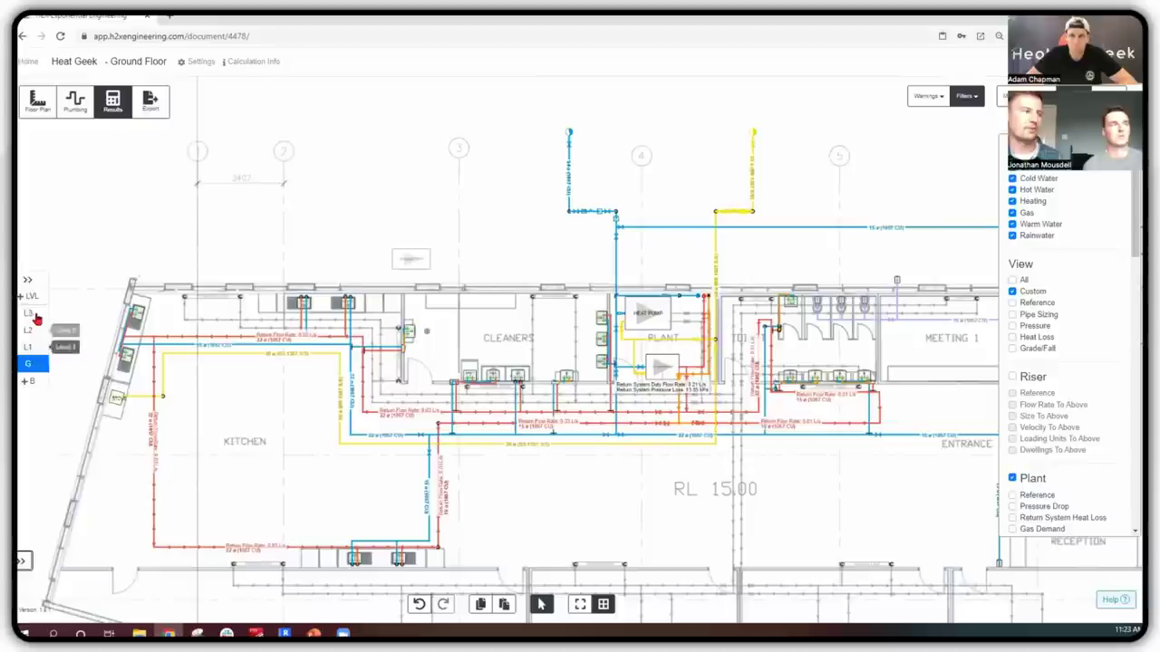
{"action": "left_click", "coordinate": [28, 312]}
{"action": "left_click", "coordinate": [39, 364]}
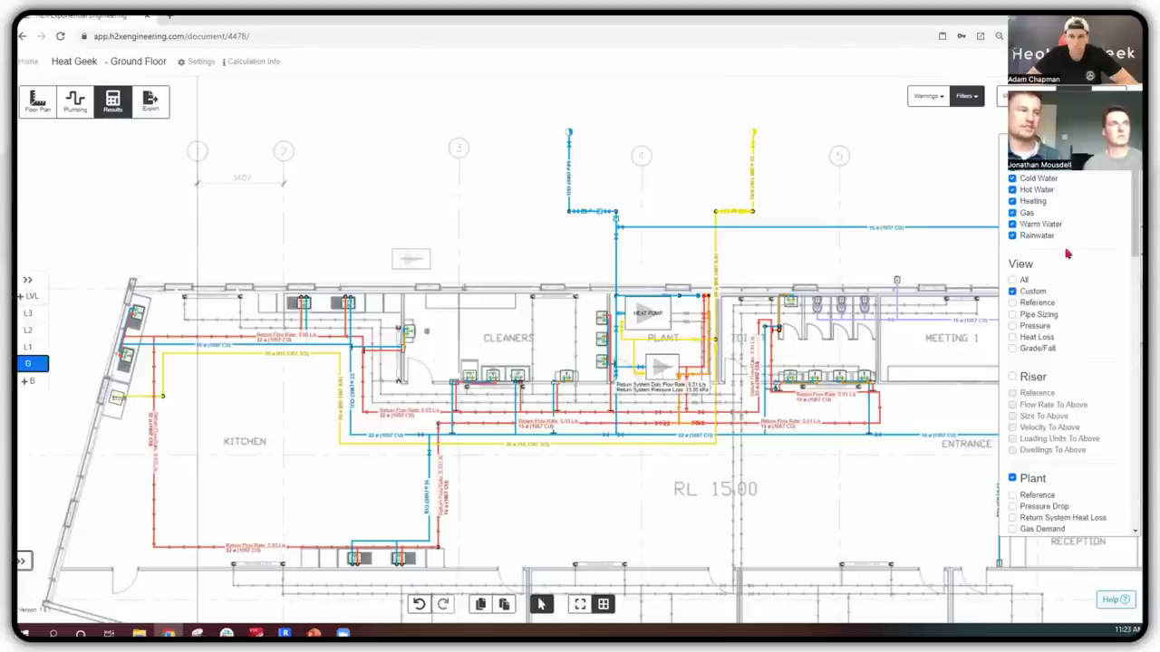
{"action": "left_click_drag", "start_coordinate": [1135, 217], "coordinate": [1128, 363]}
{"action": "scroll", "coordinate": [668, 384], "scroll_direction": "up", "scroll_amount": 3}
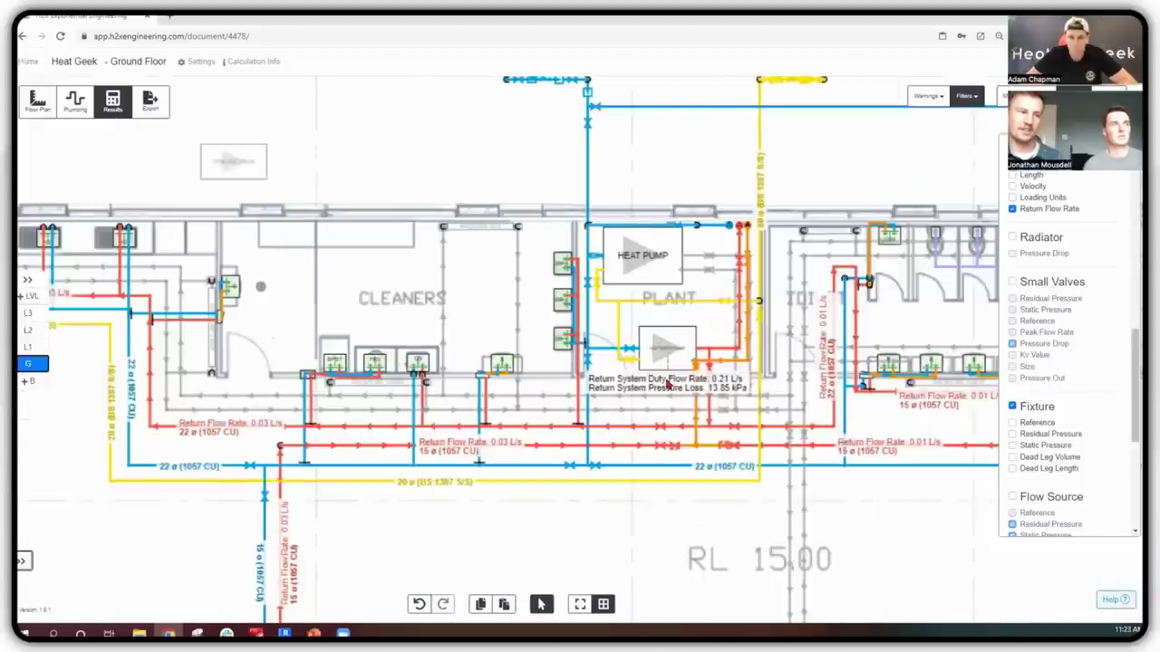
{"action": "scroll", "coordinate": [668, 385], "scroll_direction": "up", "scroll_amount": 4}
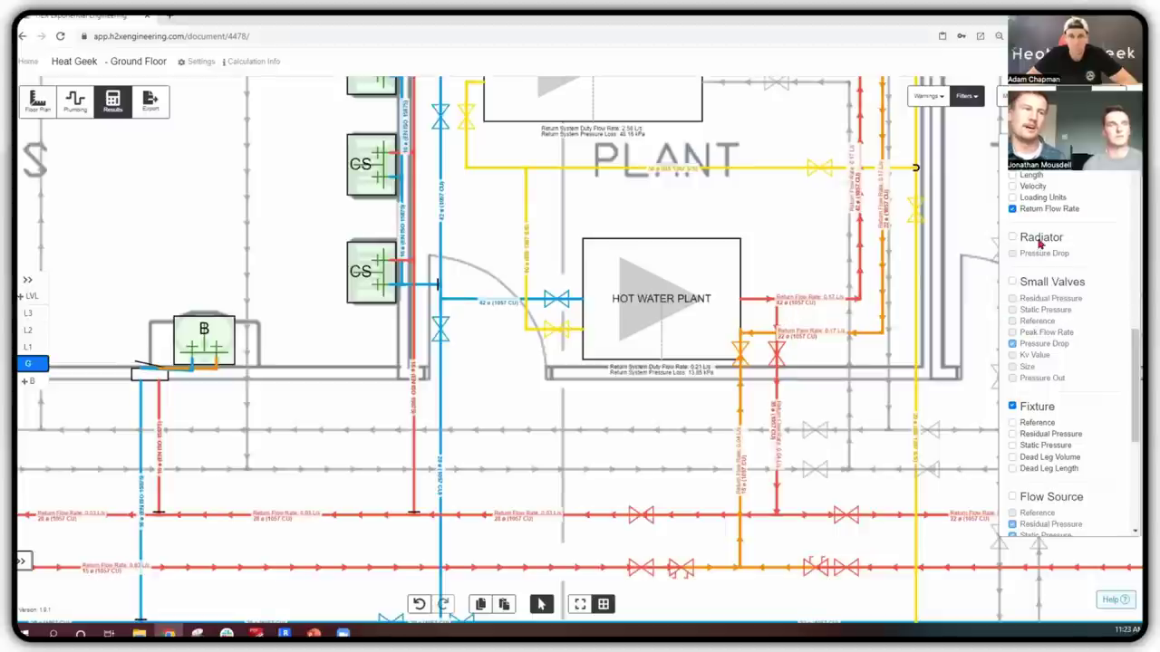
{"action": "scroll", "coordinate": [1039, 243], "scroll_direction": "up", "scroll_amount": 3}
{"action": "scroll", "coordinate": [761, 263], "scroll_direction": "down", "scroll_amount": 2}
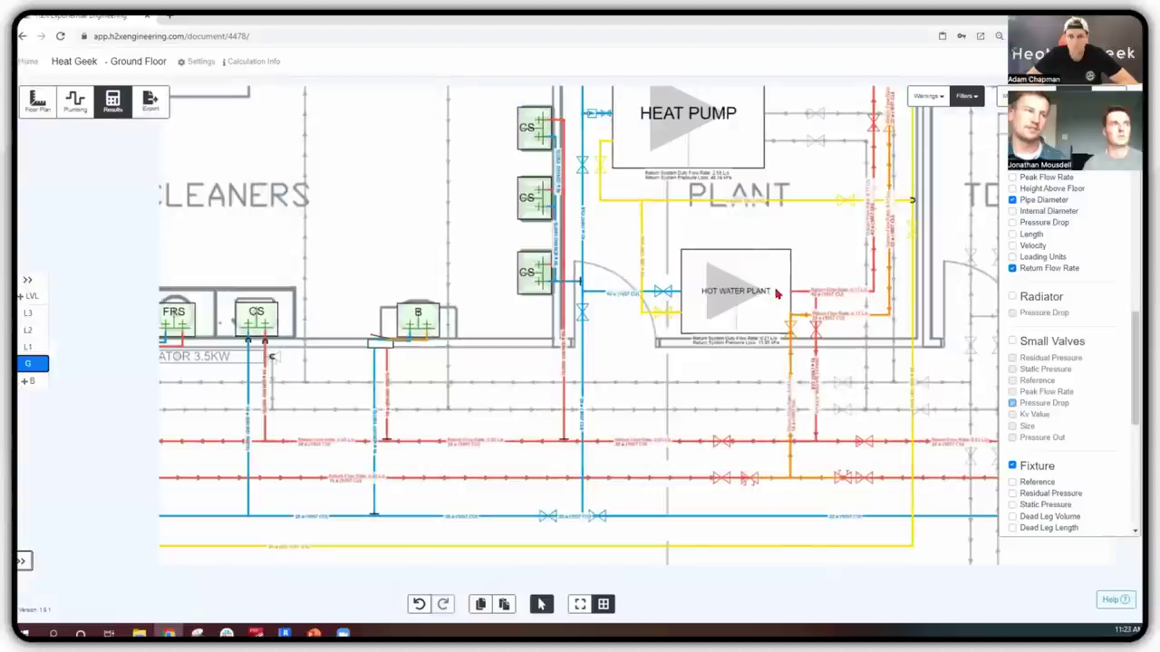
{"action": "scroll", "coordinate": [774, 288], "scroll_direction": "up", "scroll_amount": 4}
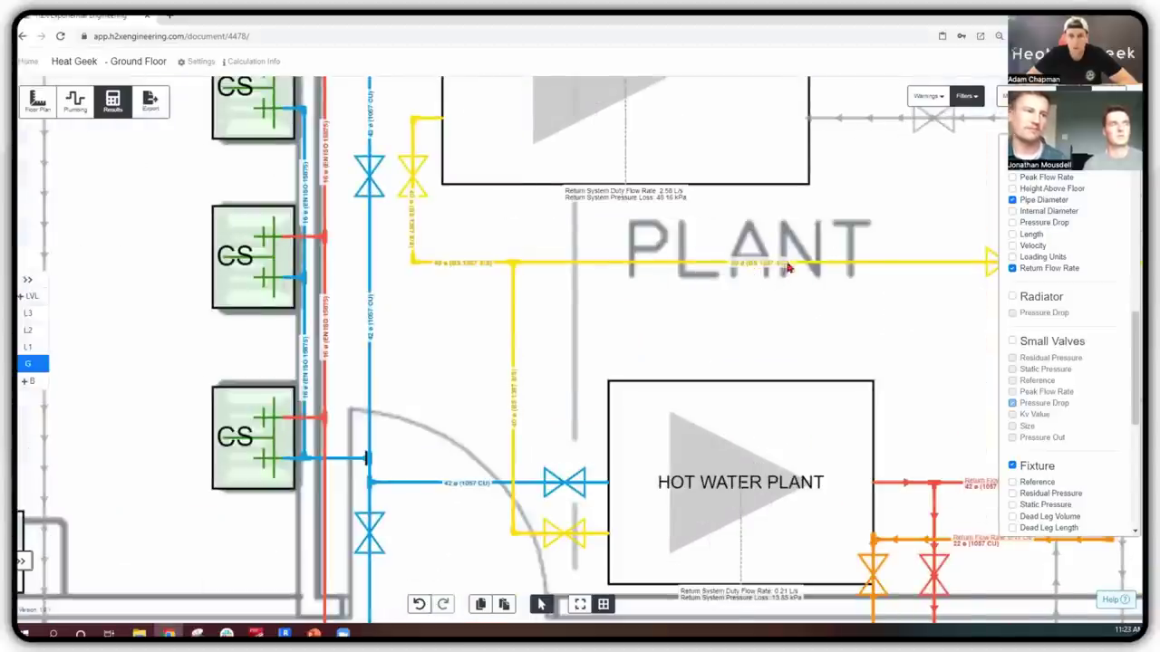
{"action": "scroll", "coordinate": [790, 288], "scroll_direction": "up", "scroll_amount": 2}
- Zoom out from the plant room and frame the kitchen-to-plant-room area of the plan
{"action": "scroll", "coordinate": [783, 263], "scroll_direction": "up", "scroll_amount": 3}
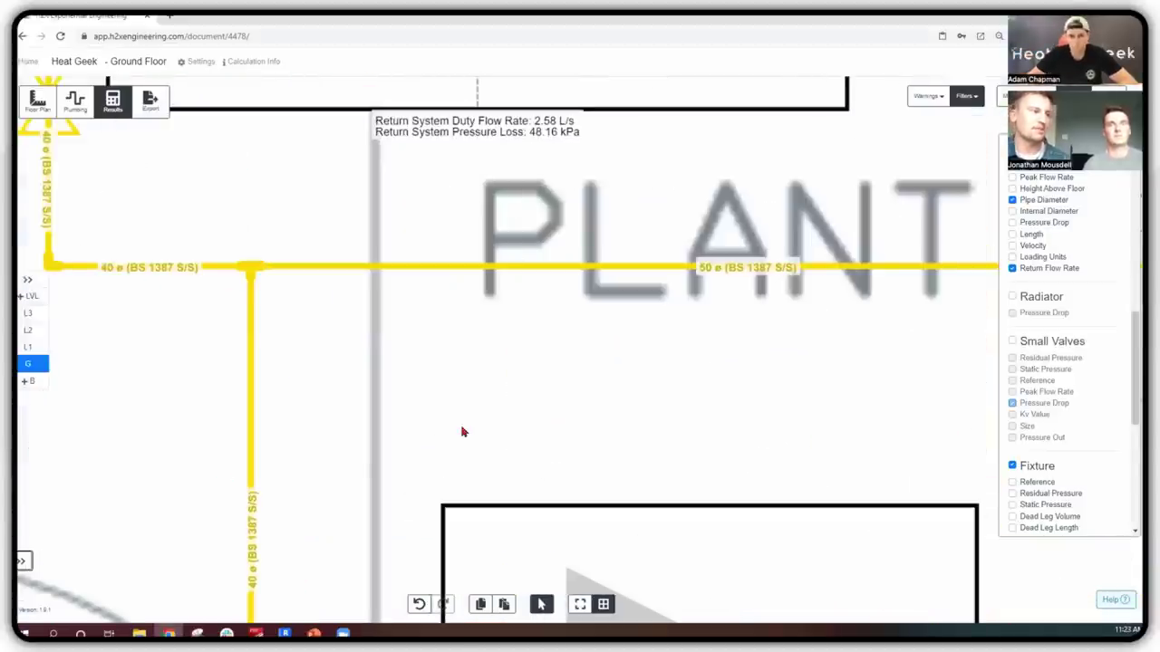
{"action": "scroll", "coordinate": [480, 426], "scroll_direction": "down", "scroll_amount": 3}
{"action": "scroll", "coordinate": [494, 420], "scroll_direction": "down", "scroll_amount": 3}
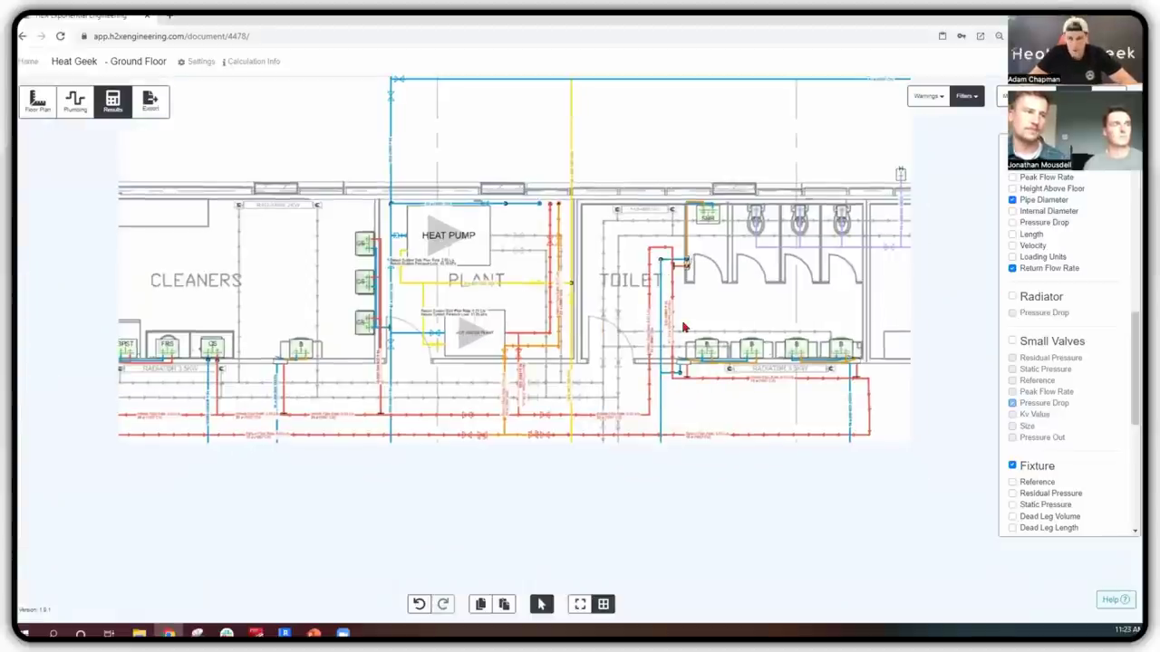
{"action": "scroll", "coordinate": [671, 440], "scroll_direction": "down", "scroll_amount": 4}
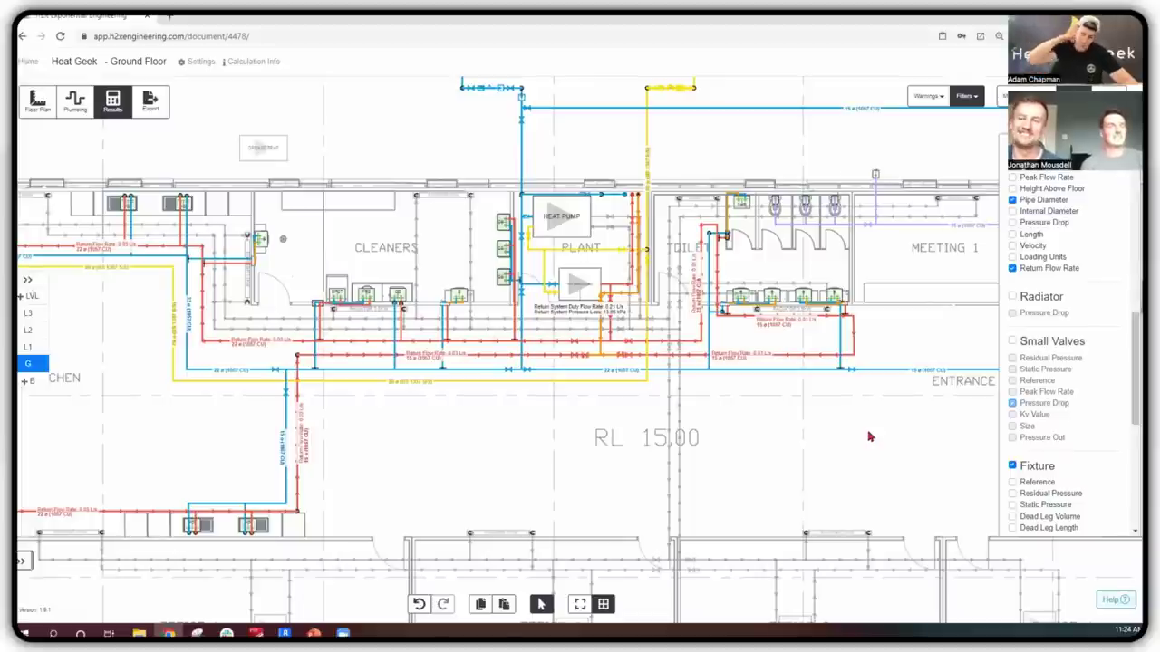
{"action": "scroll", "coordinate": [856, 449], "scroll_direction": "down", "scroll_amount": 1}
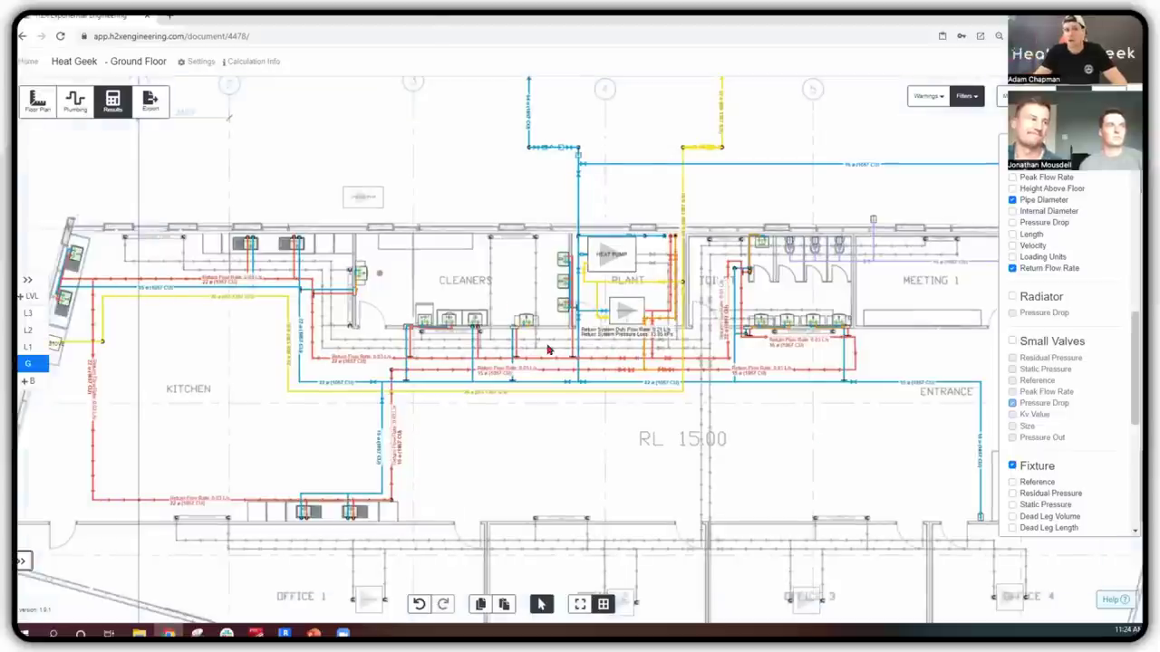
{"action": "left_click_drag", "start_coordinate": [489, 301], "coordinate": [510, 323]}
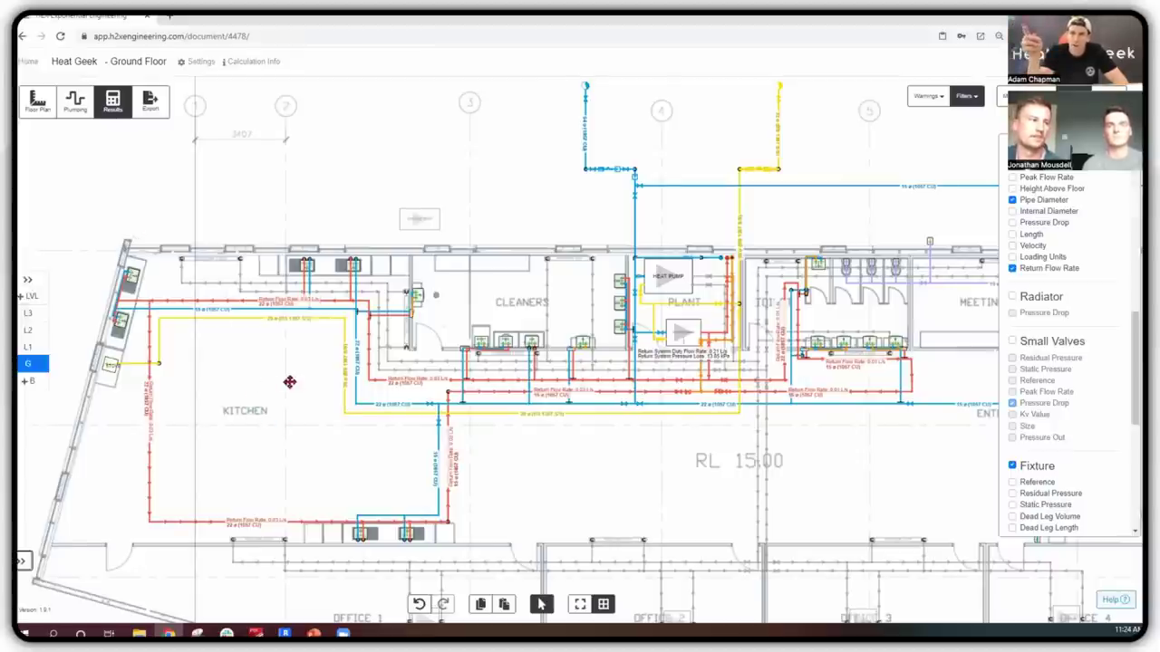
- Zoom in on the kitchen stove and its yellow gas supply pipe
{"action": "scroll", "coordinate": [241, 363], "scroll_direction": "up", "scroll_amount": 3}
{"action": "scroll", "coordinate": [230, 365], "scroll_direction": "up", "scroll_amount": 2}
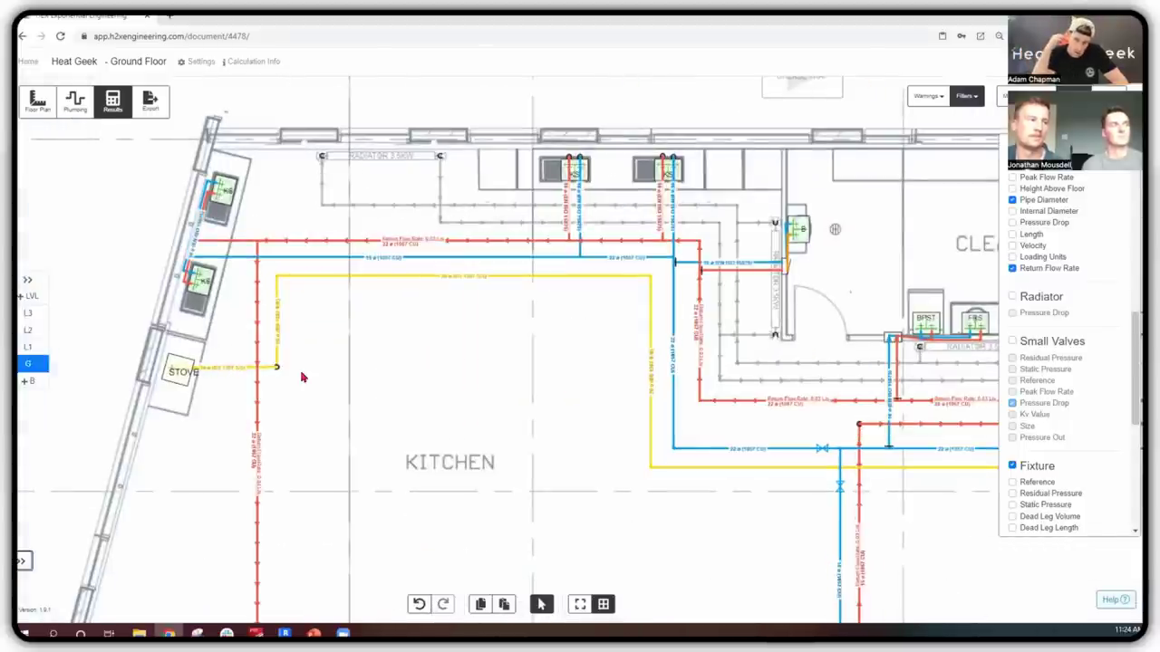
{"action": "scroll", "coordinate": [303, 378], "scroll_direction": "up", "scroll_amount": 1}
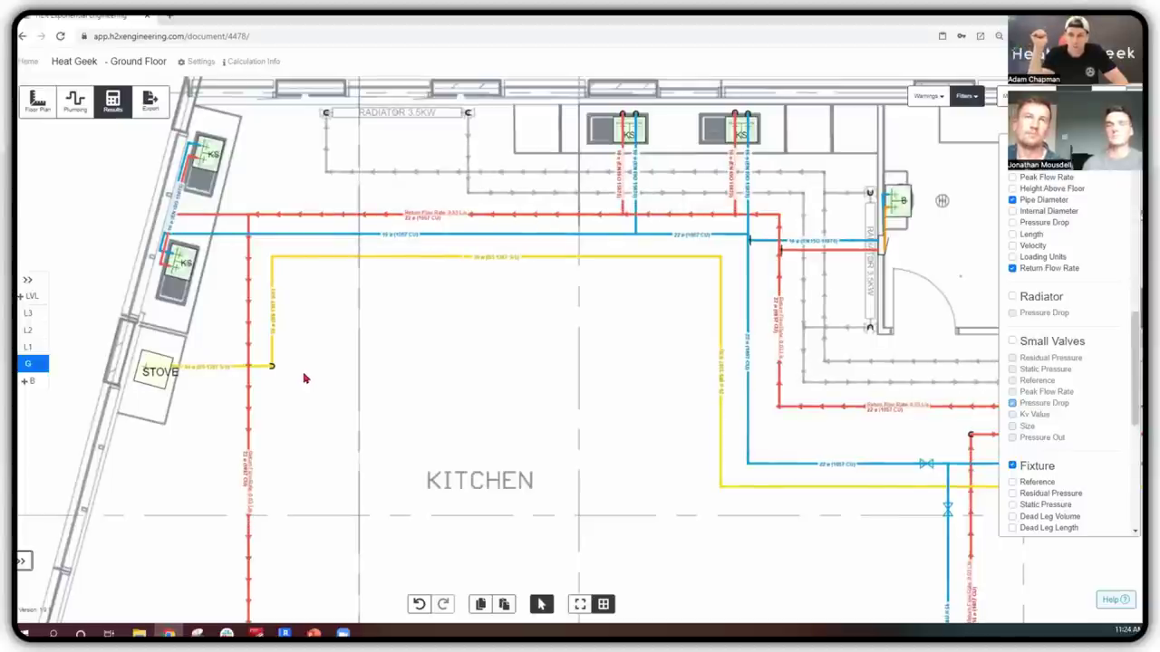
{"action": "scroll", "coordinate": [306, 380], "scroll_direction": "down", "scroll_amount": 1}
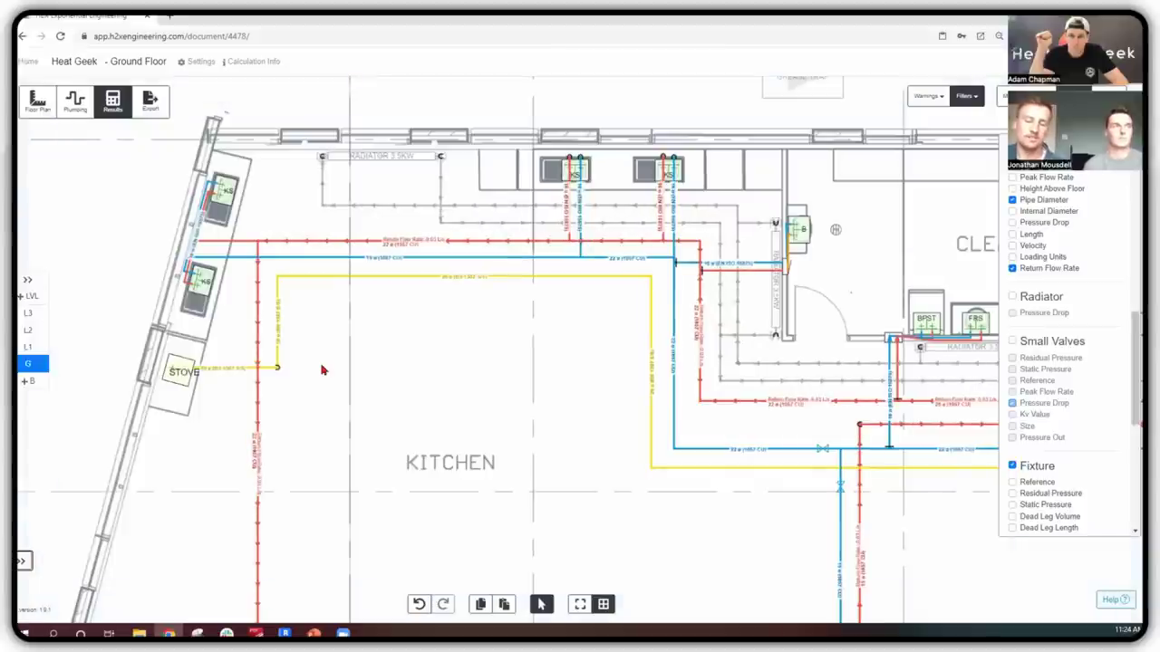
{"action": "scroll", "coordinate": [322, 370], "scroll_direction": "down", "scroll_amount": 2}
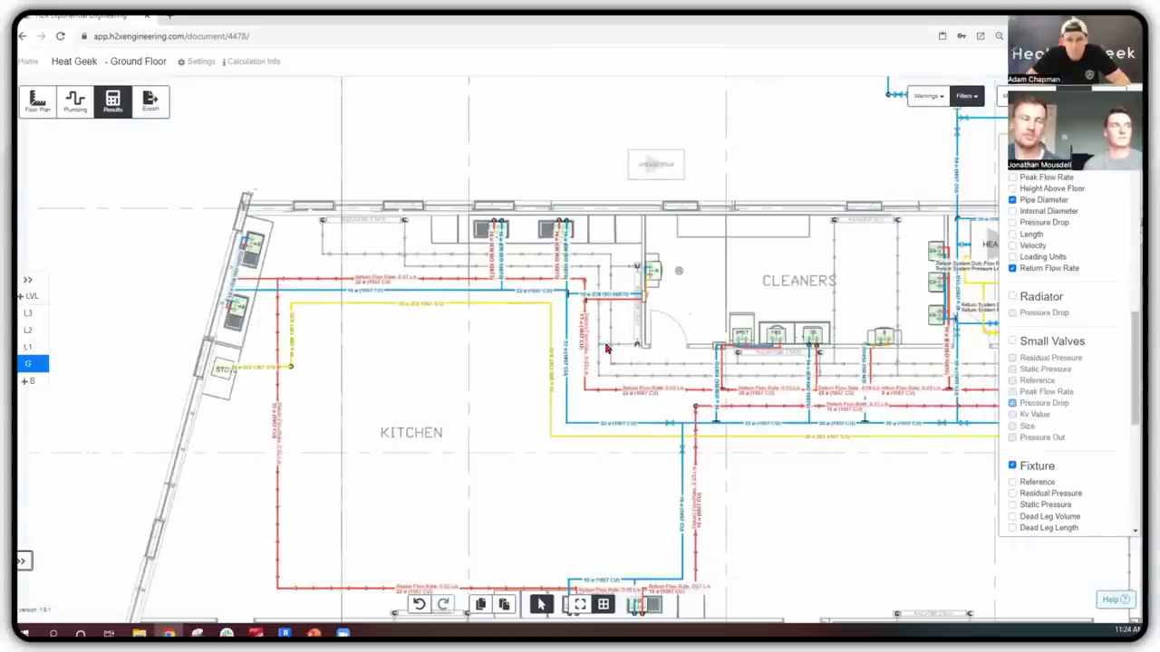
{"action": "scroll", "coordinate": [590, 326], "scroll_direction": "right", "scroll_amount": 2}
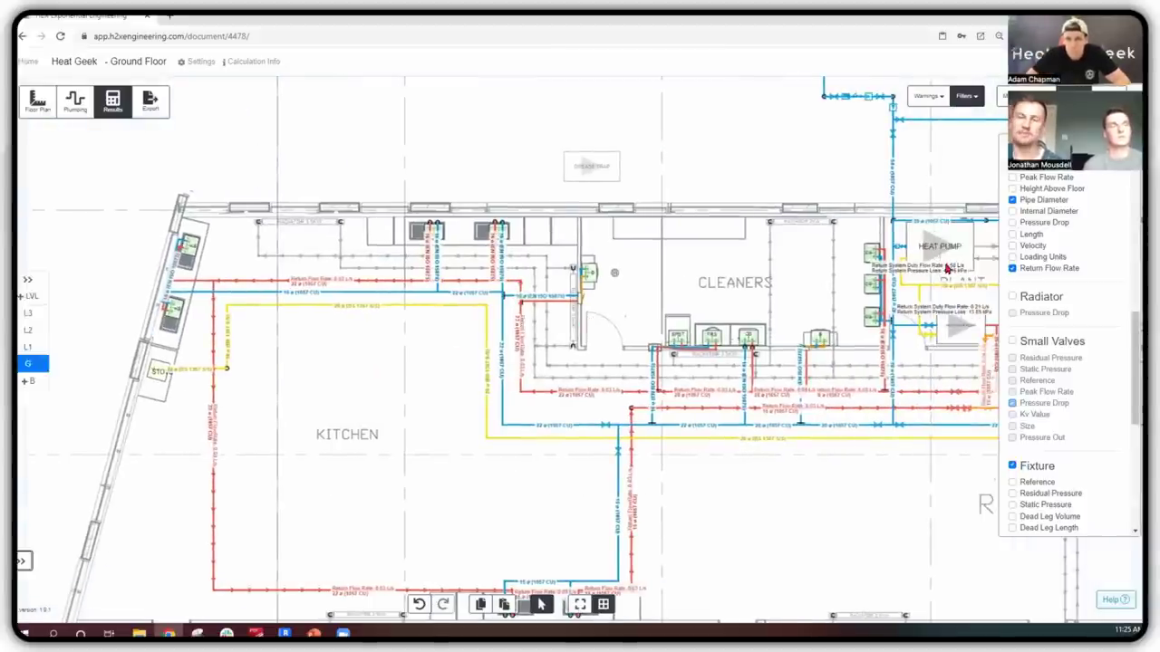
{"action": "scroll", "coordinate": [977, 321], "scroll_direction": "up", "scroll_amount": 2}
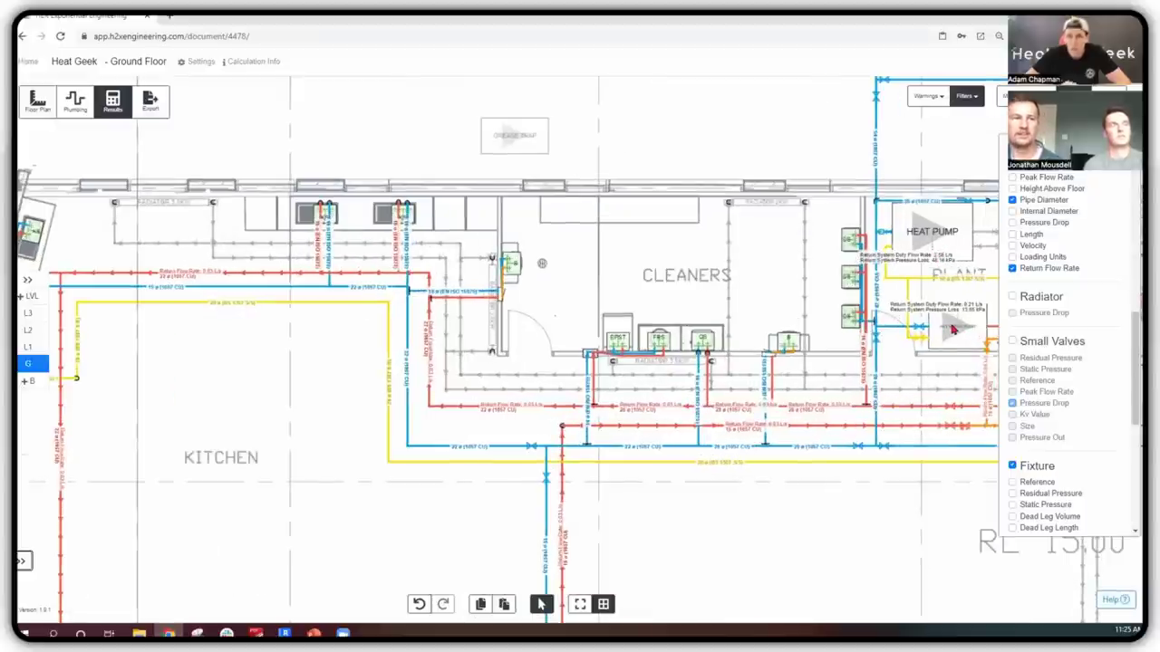
{"action": "scroll", "coordinate": [950, 327], "scroll_direction": "down", "scroll_amount": 2}
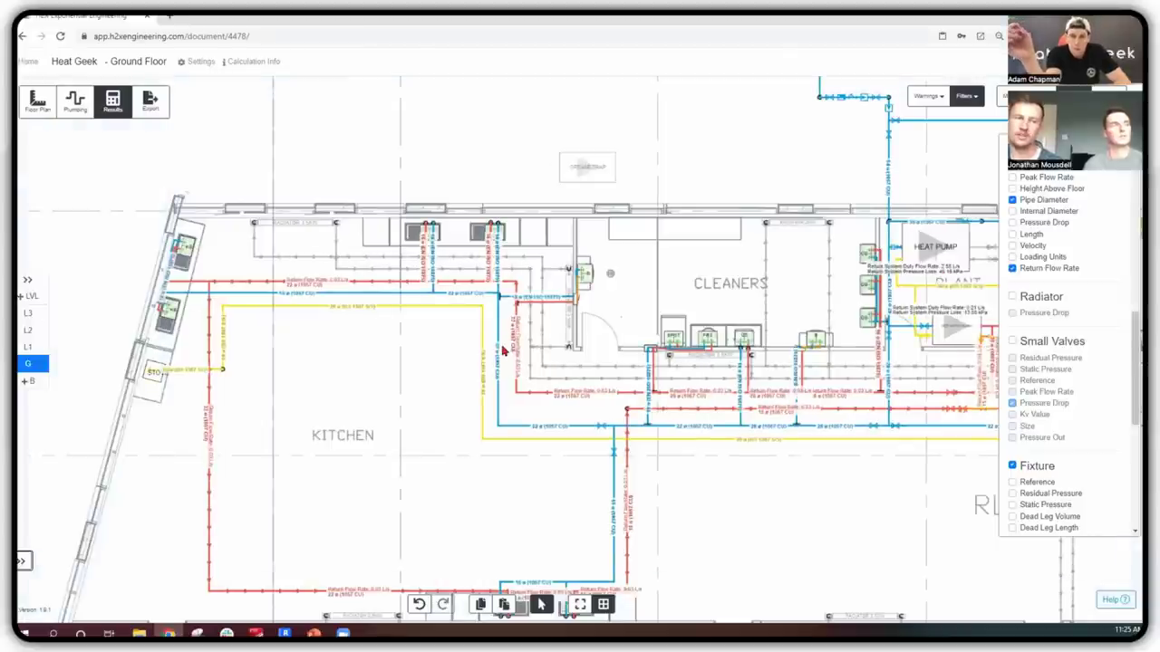
{"action": "scroll", "coordinate": [256, 369], "scroll_direction": "up", "scroll_amount": 10}
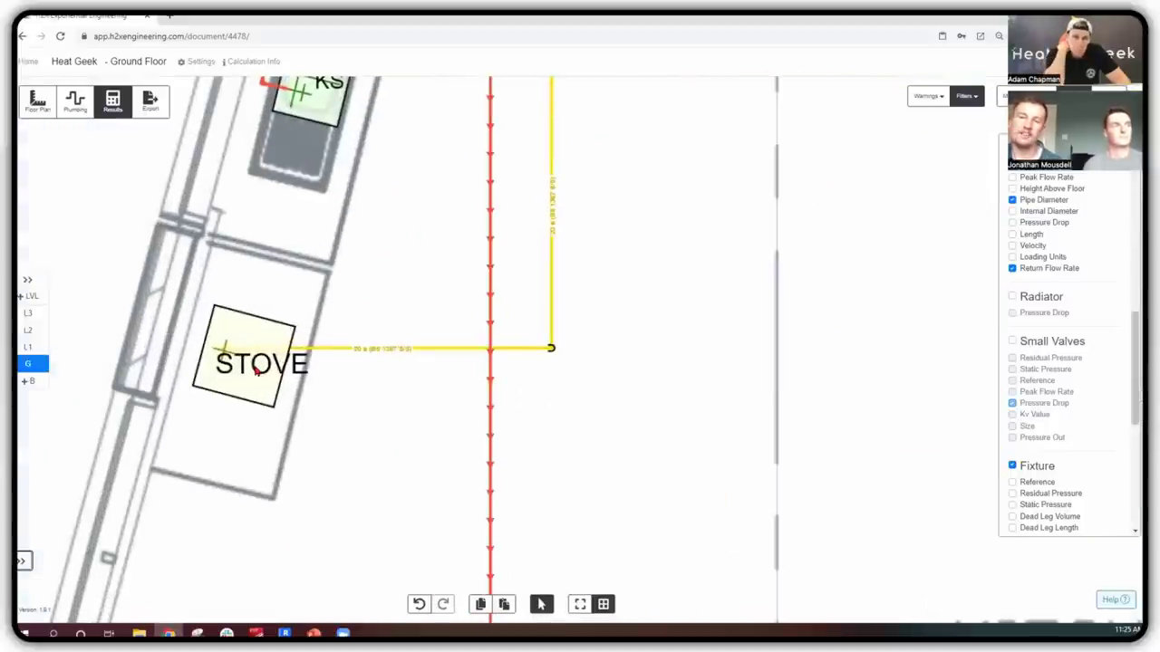
- Review the stove's Abbreviation, Width, 100 MJ/hr Flow Rate and 100% Diversity, then deselect it
{"action": "left_click", "coordinate": [80, 107]}
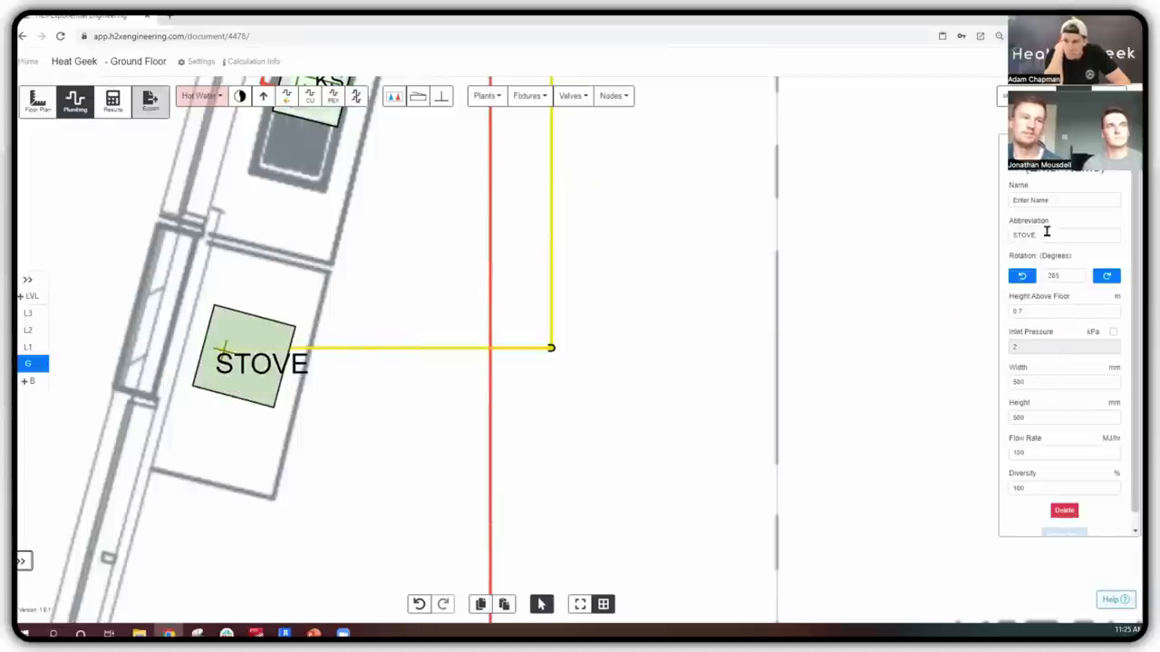
{"action": "left_click", "coordinate": [1047, 234]}
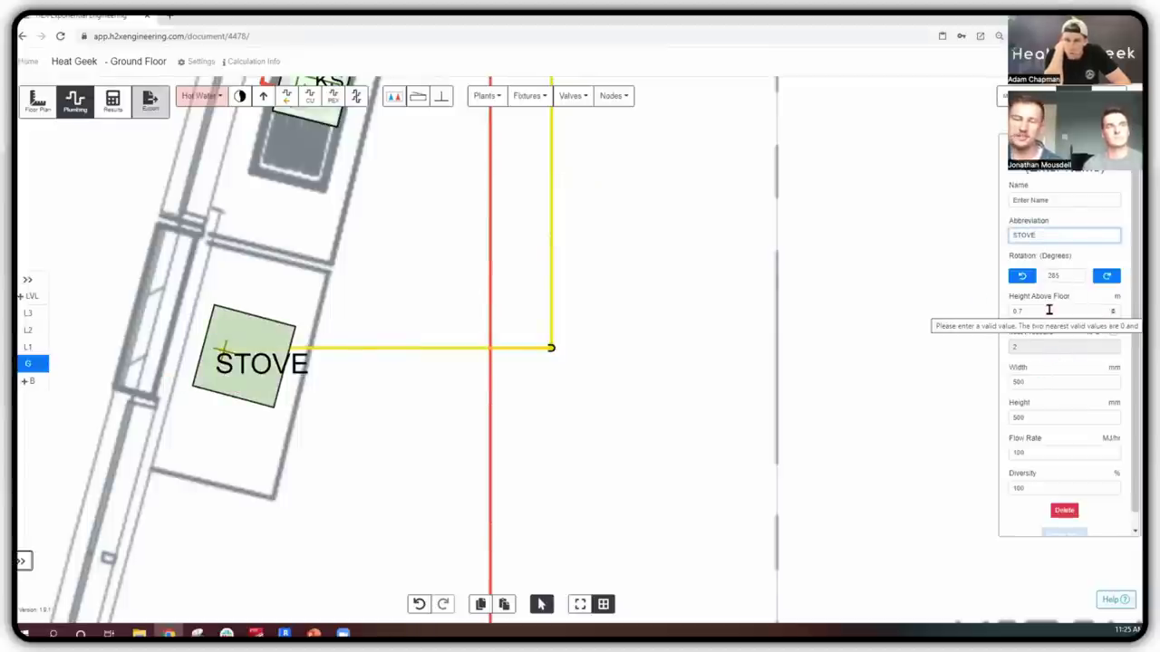
{"action": "left_click", "coordinate": [1053, 381]}
{"action": "left_click", "coordinate": [1049, 451]}
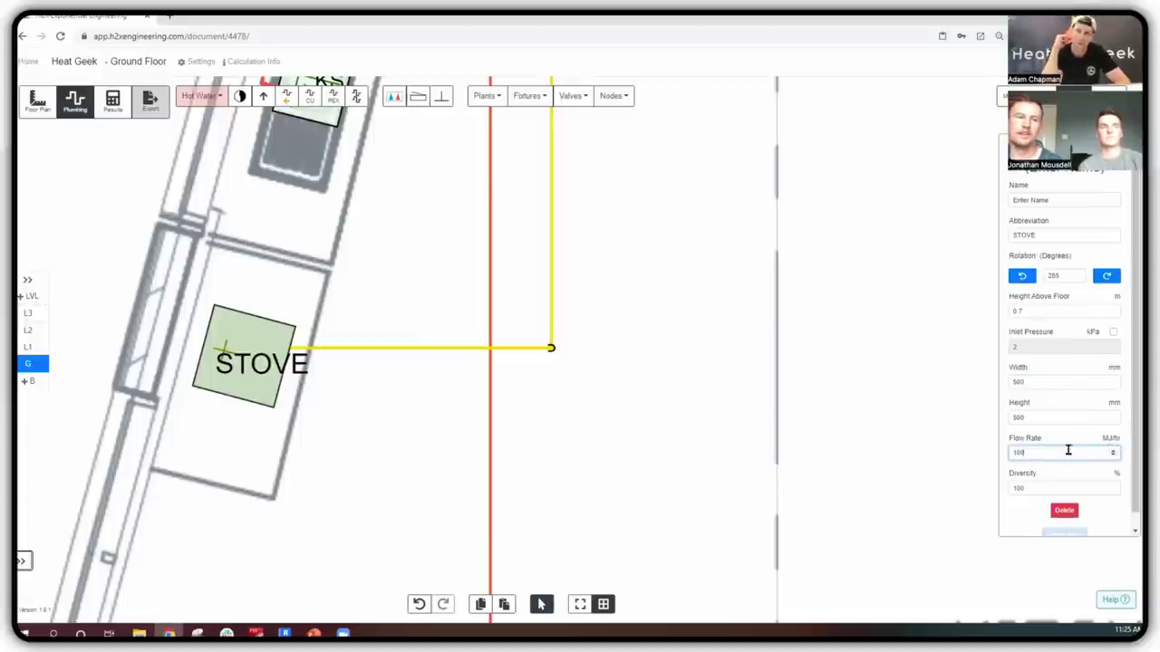
{"action": "left_click", "coordinate": [1044, 490]}
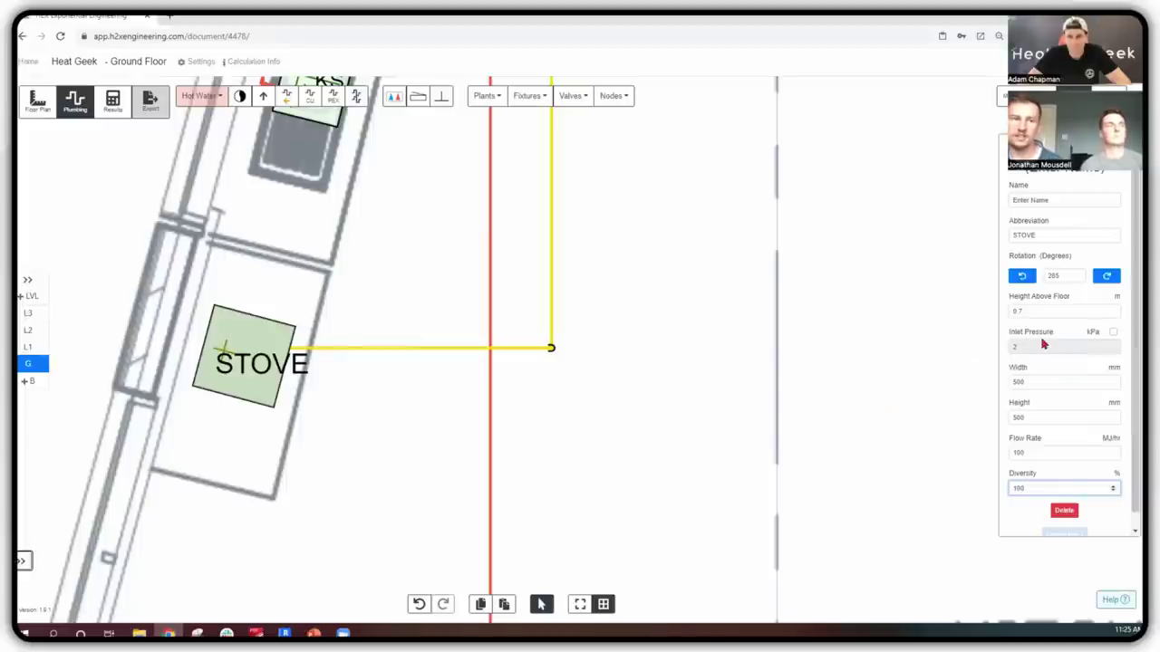
{"action": "left_click", "coordinate": [818, 404]}
{"action": "scroll", "coordinate": [818, 404], "scroll_direction": "down", "scroll_amount": 5}
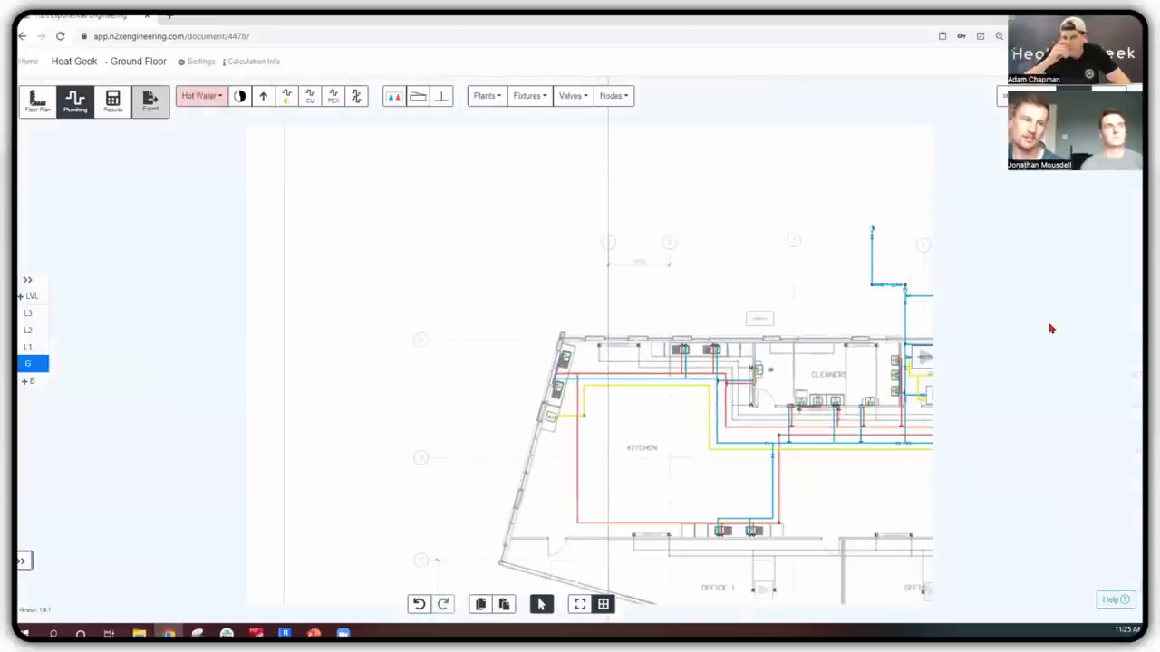
{"action": "scroll", "coordinate": [956, 274], "scroll_direction": "up", "scroll_amount": 2}
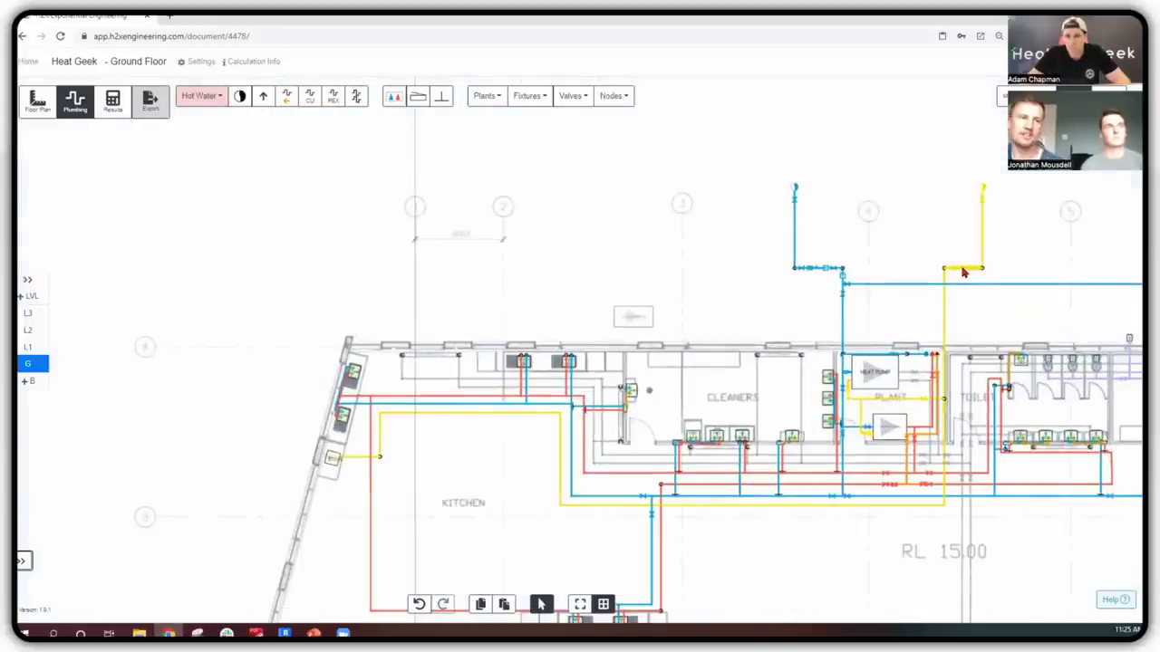
{"action": "left_click", "coordinate": [962, 270]}
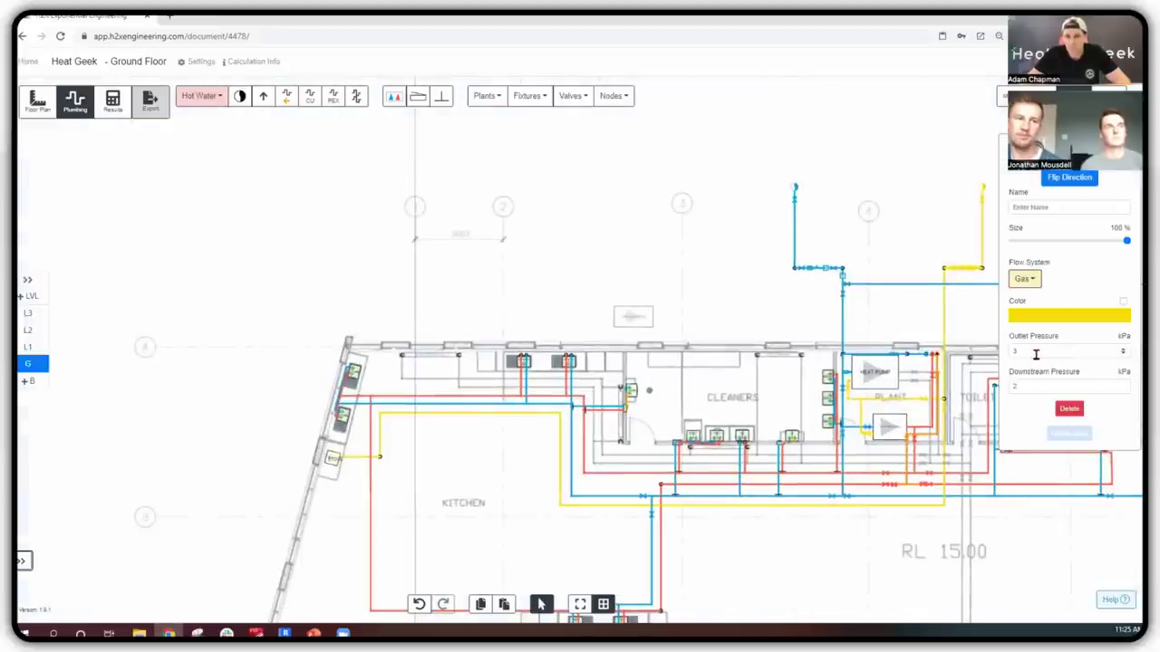
{"action": "left_click", "coordinate": [940, 277]}
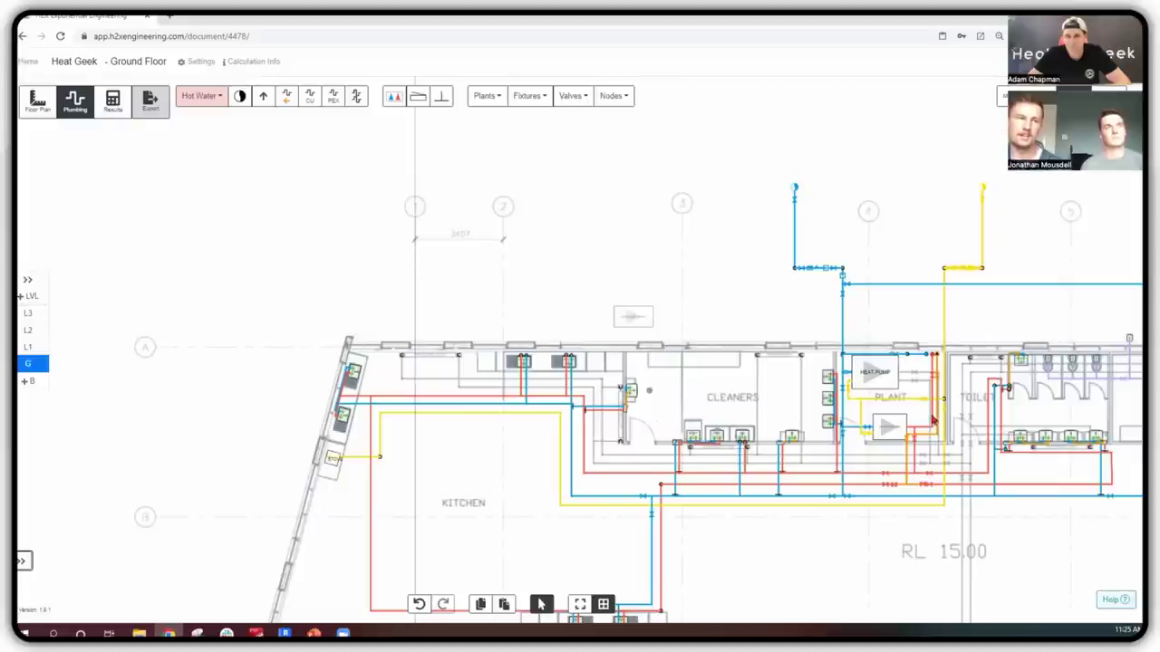
{"action": "left_click", "coordinate": [332, 462]}
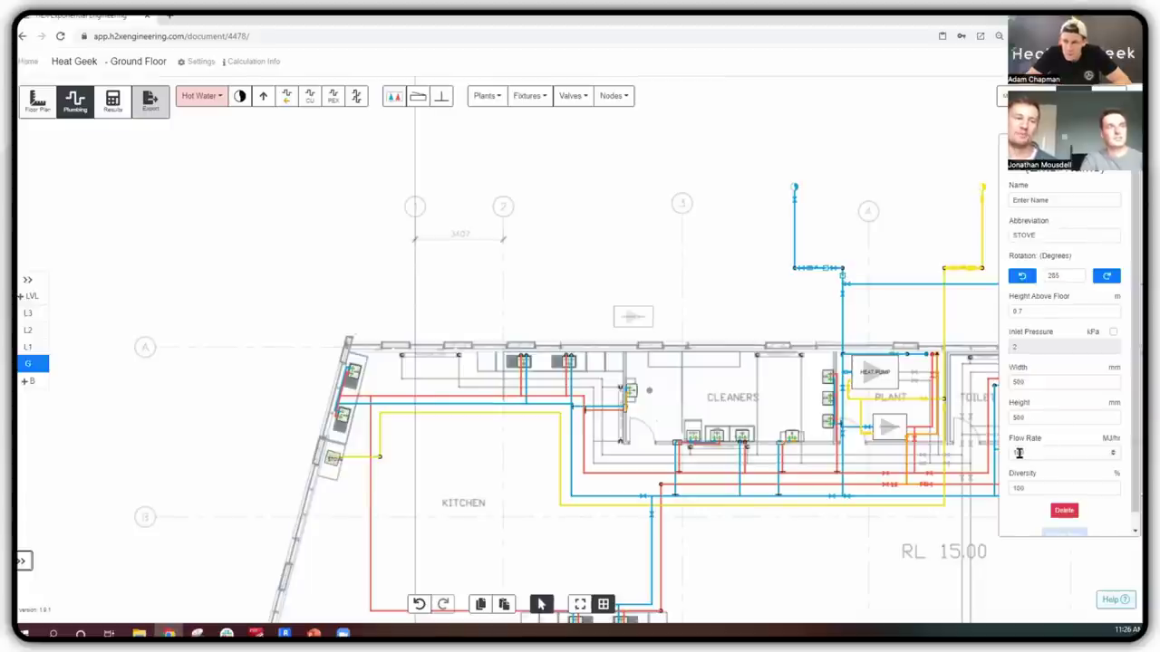
{"action": "left_click", "coordinate": [836, 565]}
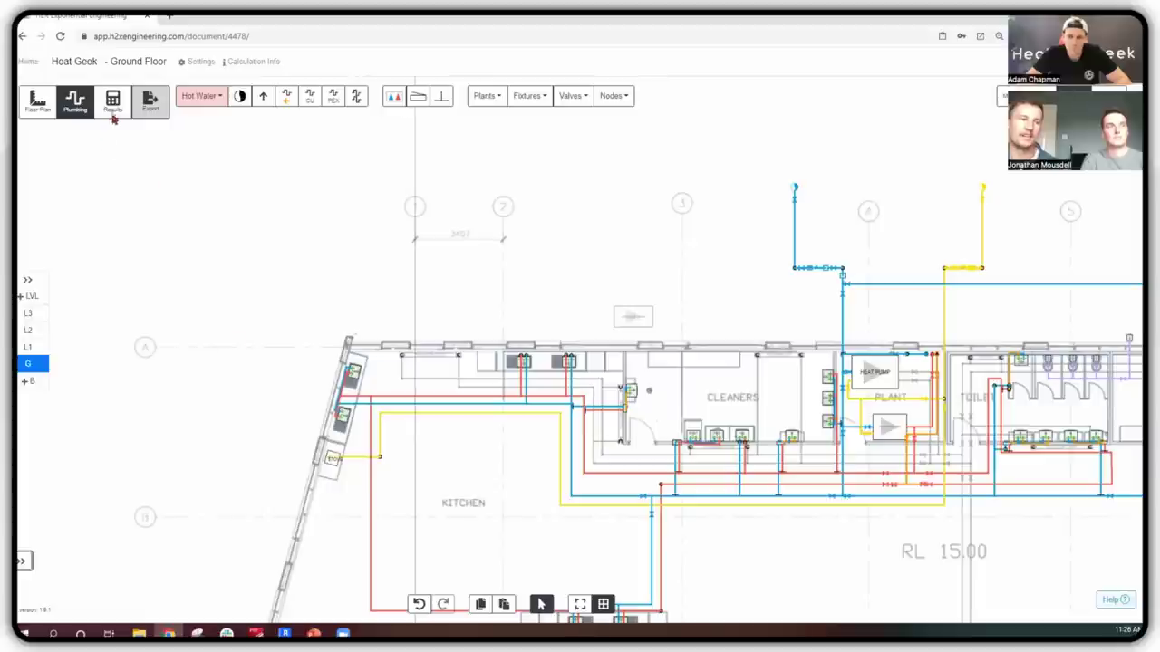
- In Results, briefly show then hide fixture residual and static pressure labels
{"action": "left_click", "coordinate": [113, 116]}
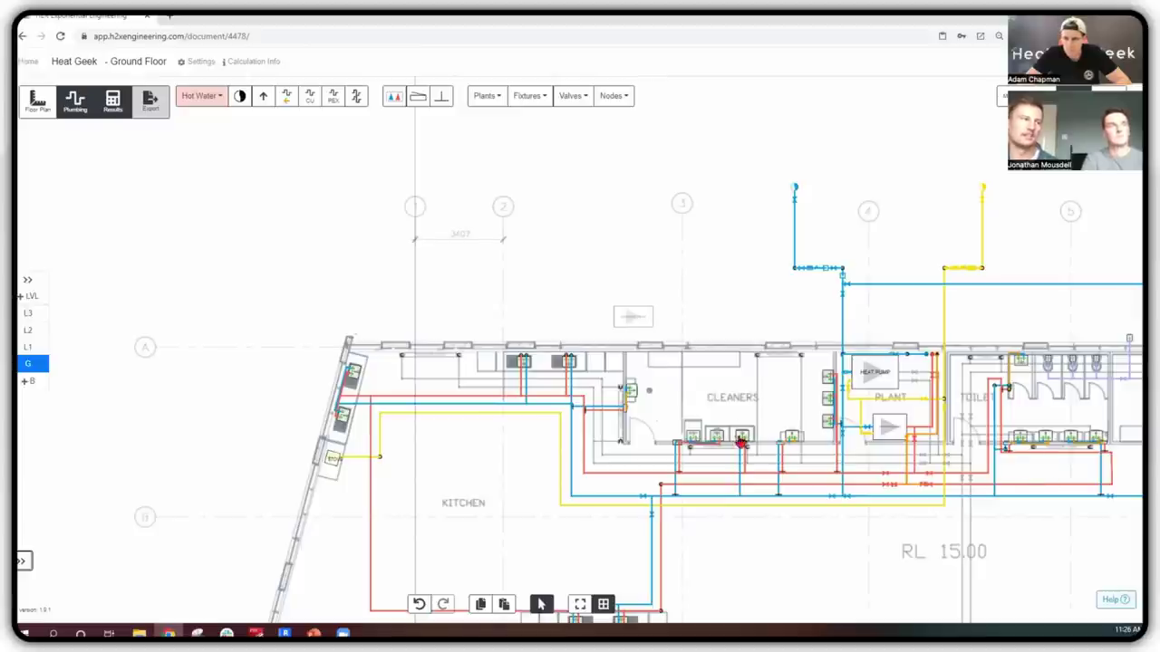
{"action": "scroll", "coordinate": [842, 446], "scroll_direction": "up", "scroll_amount": 3}
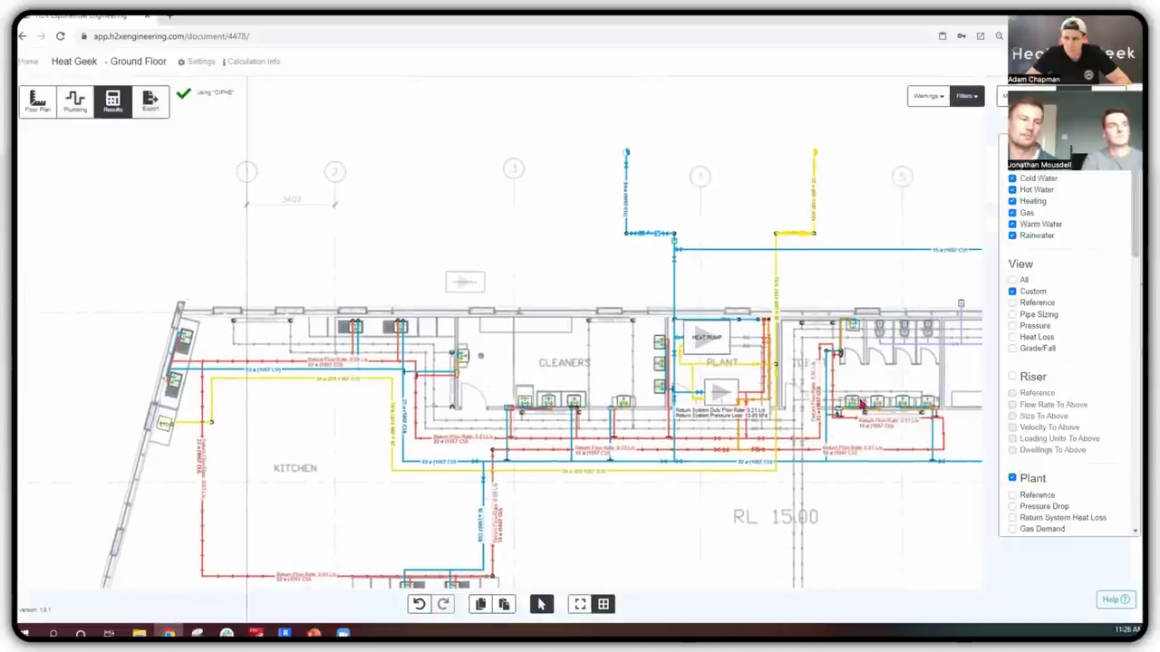
{"action": "scroll", "coordinate": [819, 396], "scroll_direction": "up", "scroll_amount": 3}
{"action": "scroll", "coordinate": [1108, 444], "scroll_direction": "down", "scroll_amount": 10}
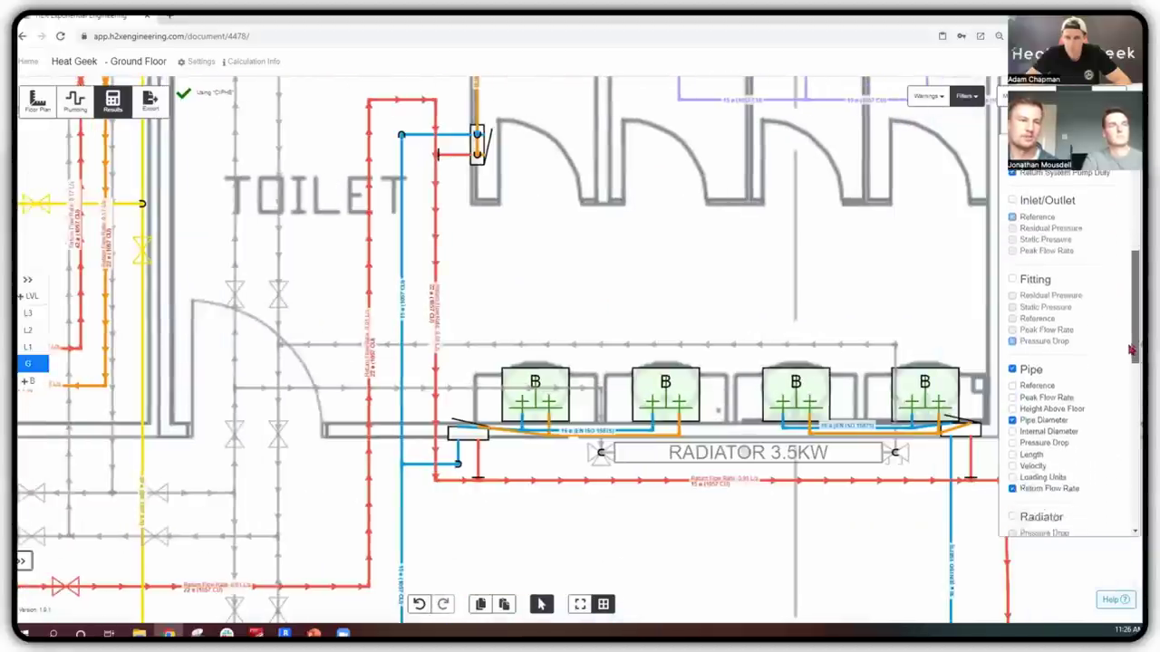
{"action": "left_click", "coordinate": [1012, 338]}
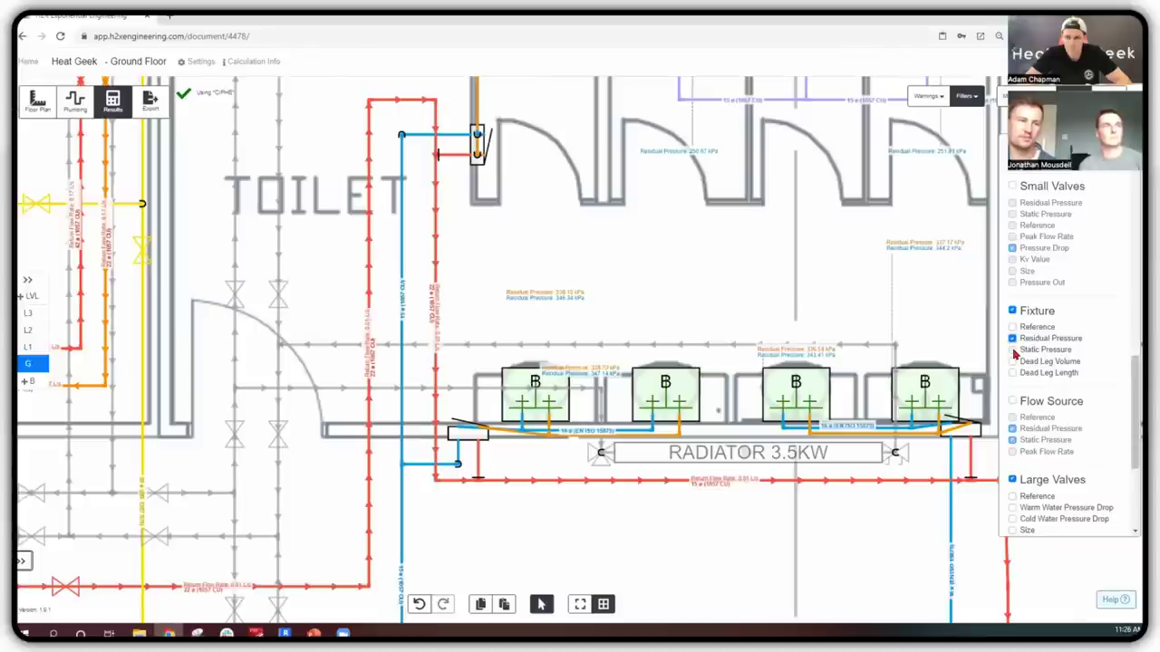
{"action": "left_click", "coordinate": [1012, 350]}
{"action": "left_click", "coordinate": [1013, 349]}
{"action": "left_click", "coordinate": [1012, 338]}
- Label fixtures with Dead Leg Volume and Dead Leg Length and review the plan
{"action": "left_click", "coordinate": [1012, 362]}
{"action": "left_click", "coordinate": [1013, 372]}
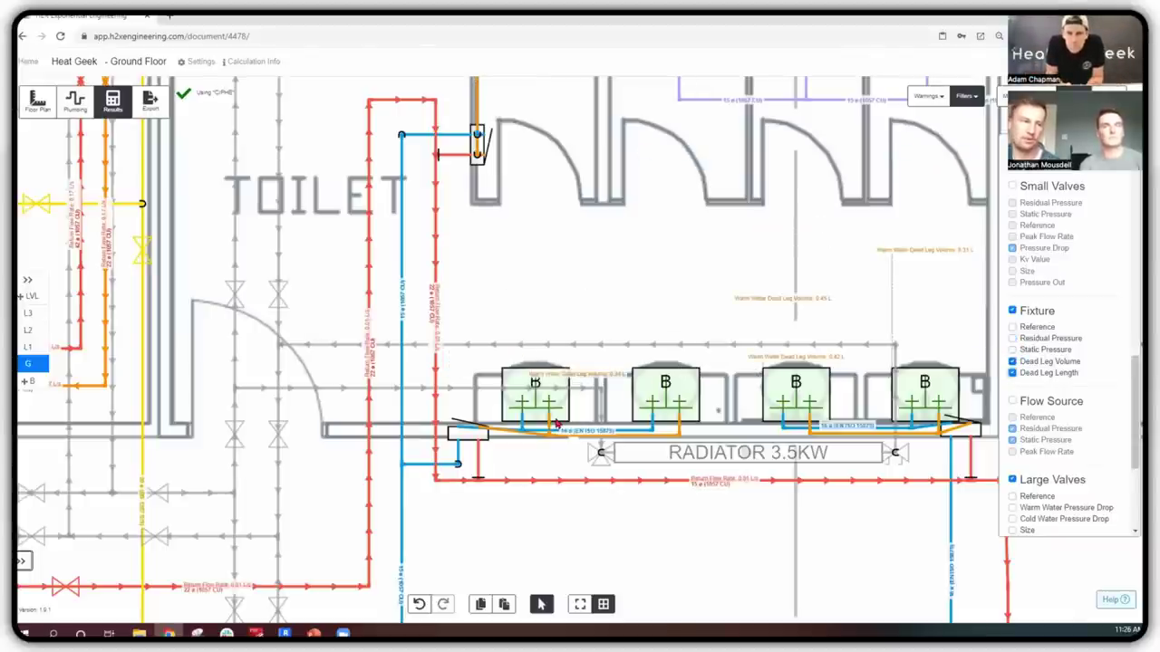
{"action": "scroll", "coordinate": [557, 424], "scroll_direction": "up", "scroll_amount": 4}
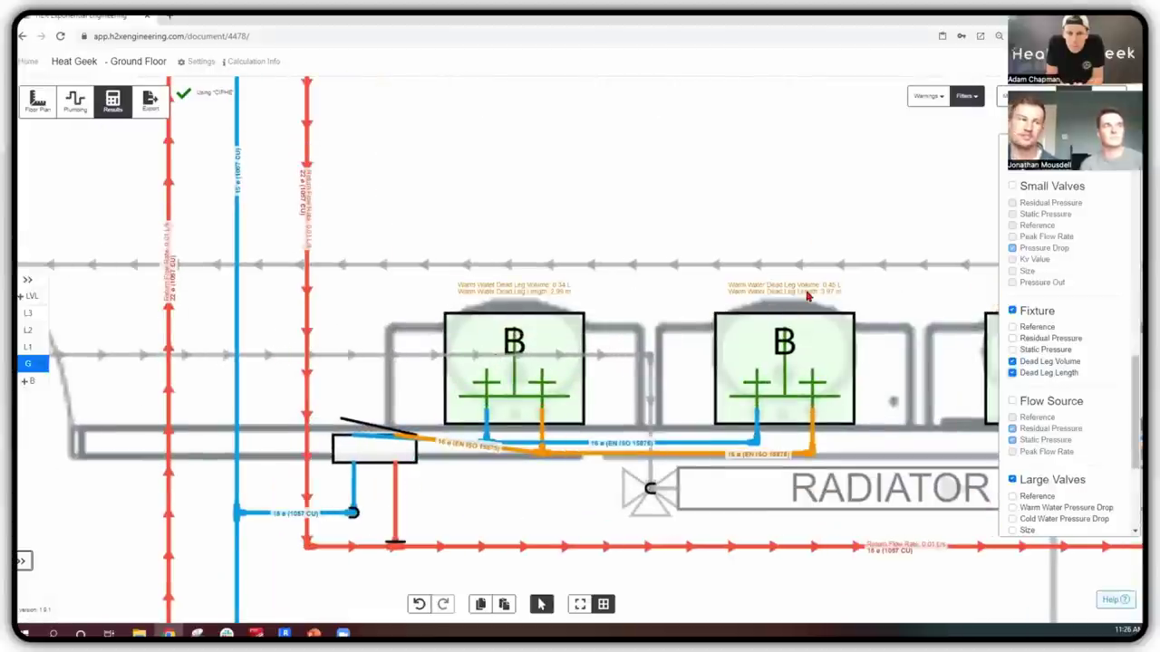
{"action": "scroll", "coordinate": [811, 302], "scroll_direction": "up", "scroll_amount": 2}
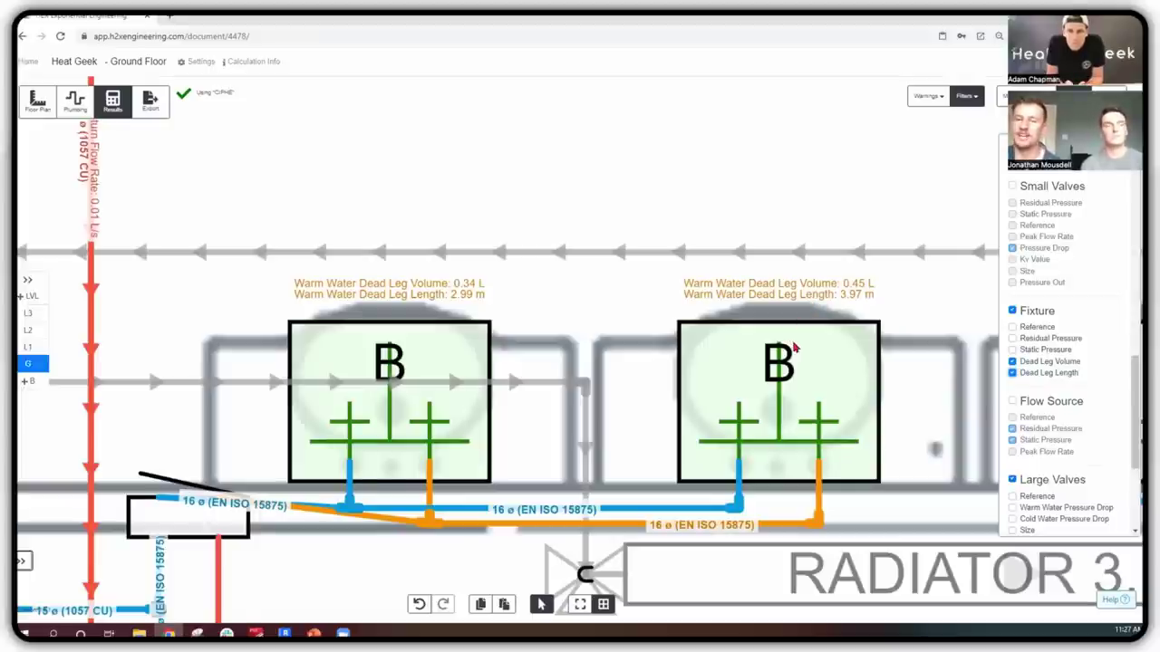
{"action": "scroll", "coordinate": [799, 350], "scroll_direction": "down", "scroll_amount": 3}
{"action": "scroll", "coordinate": [801, 352], "scroll_direction": "down", "scroll_amount": 5}
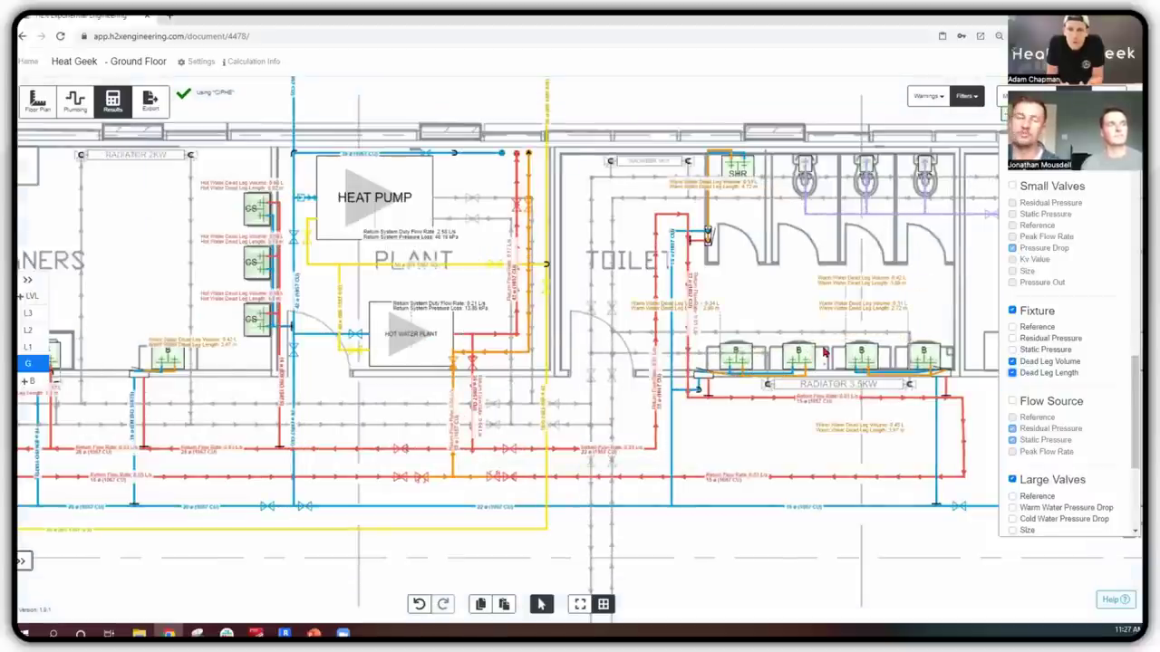
{"action": "scroll", "coordinate": [825, 355], "scroll_direction": "down", "scroll_amount": 2}
{"action": "scroll", "coordinate": [827, 357], "scroll_direction": "down", "scroll_amount": 1}
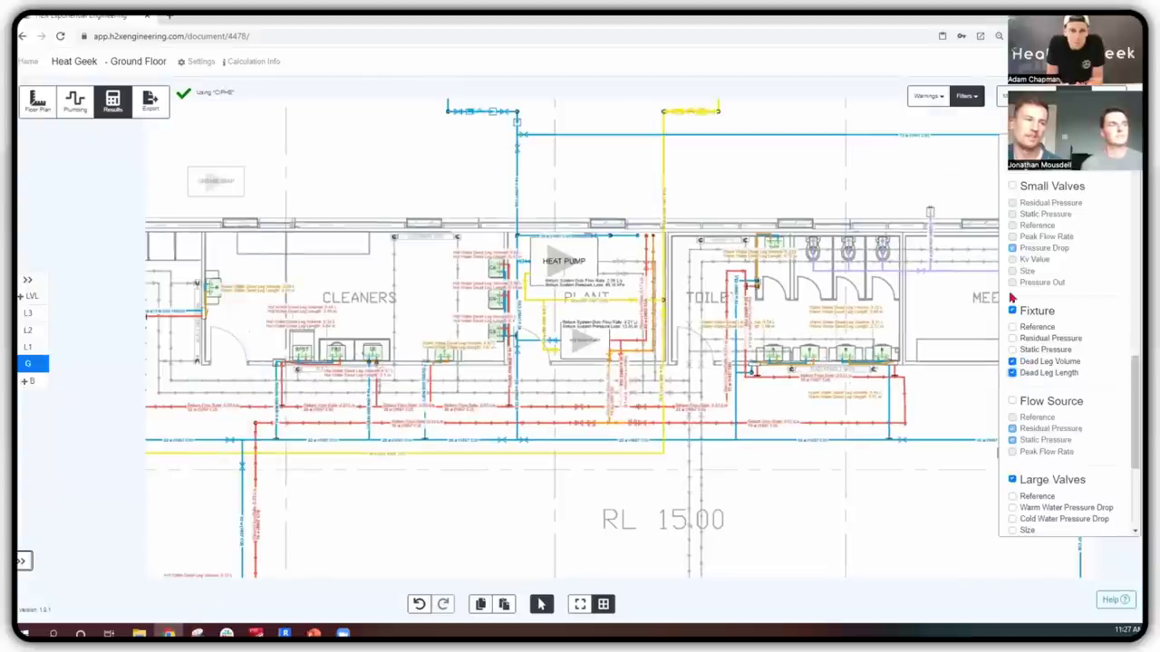
- Close the Results Filters panel and bring up the design's Export options
{"action": "left_click", "coordinate": [966, 96]}
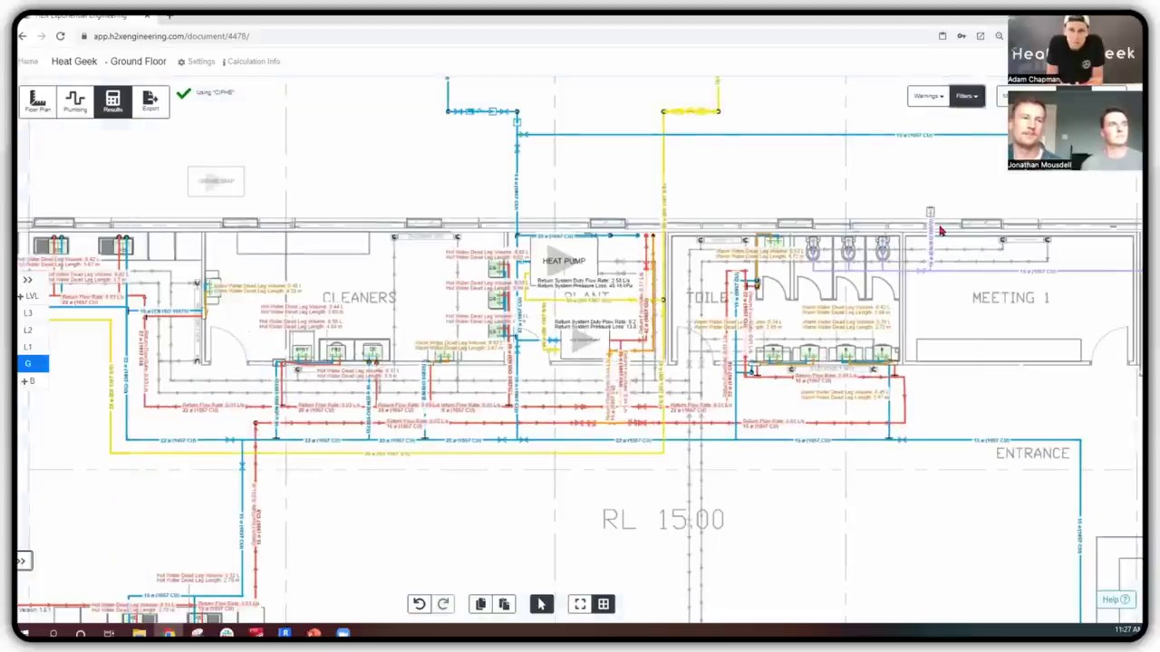
{"action": "scroll", "coordinate": [948, 234], "scroll_direction": "down", "scroll_amount": 1}
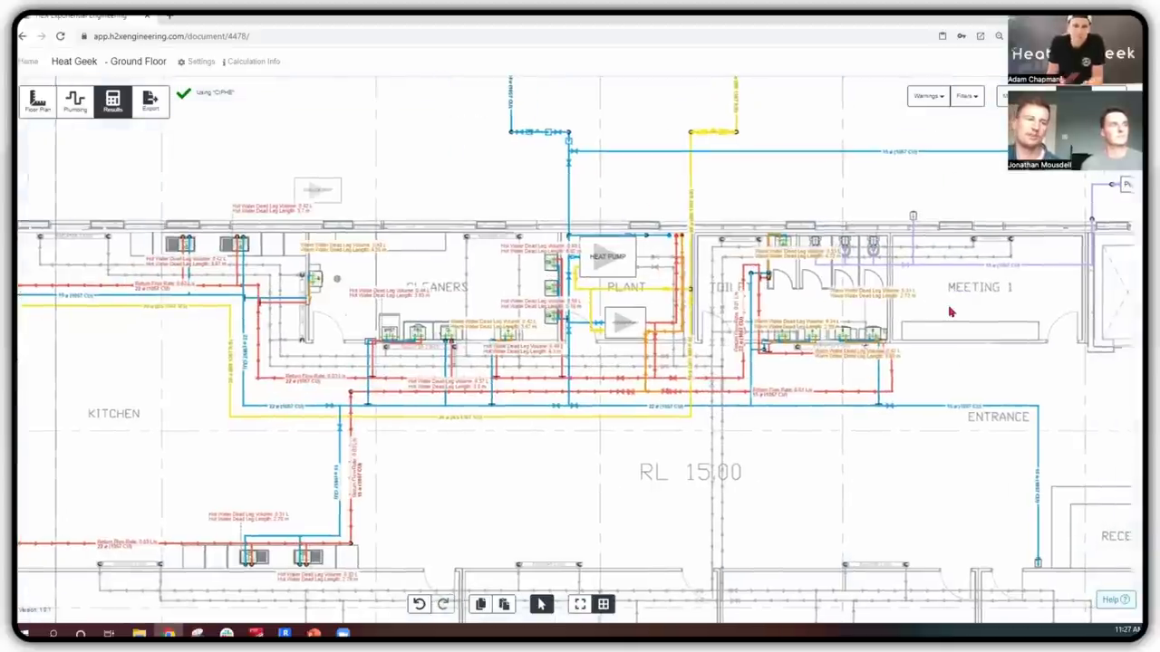
{"action": "scroll", "coordinate": [947, 309], "scroll_direction": "down", "scroll_amount": 1}
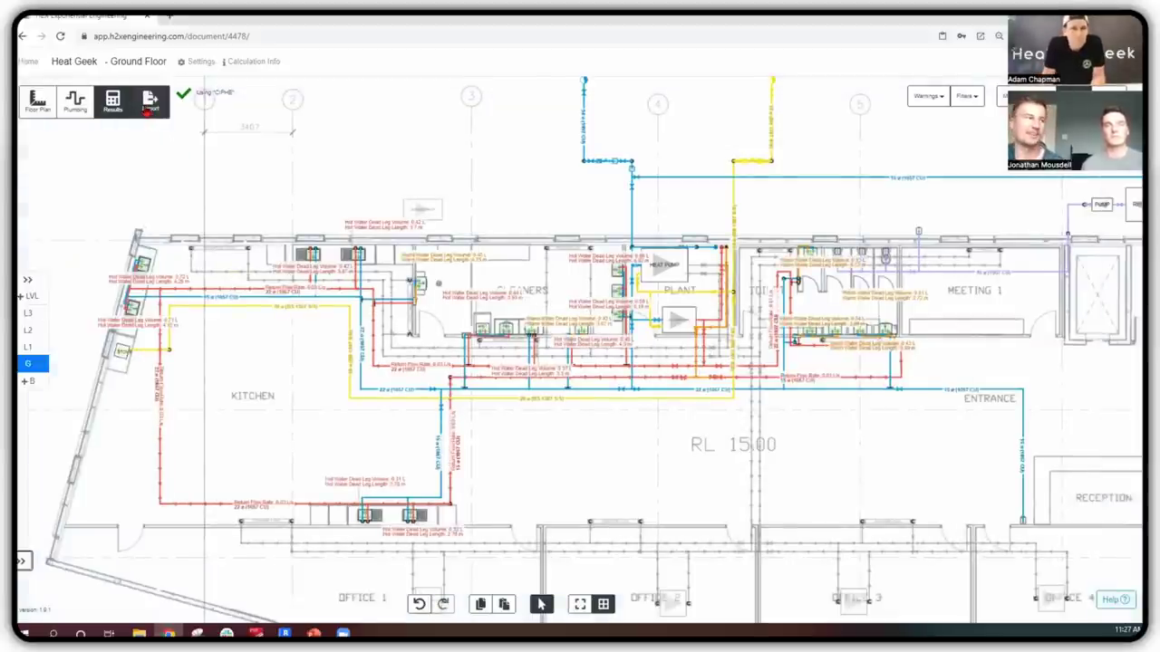
{"action": "left_click", "coordinate": [149, 103]}
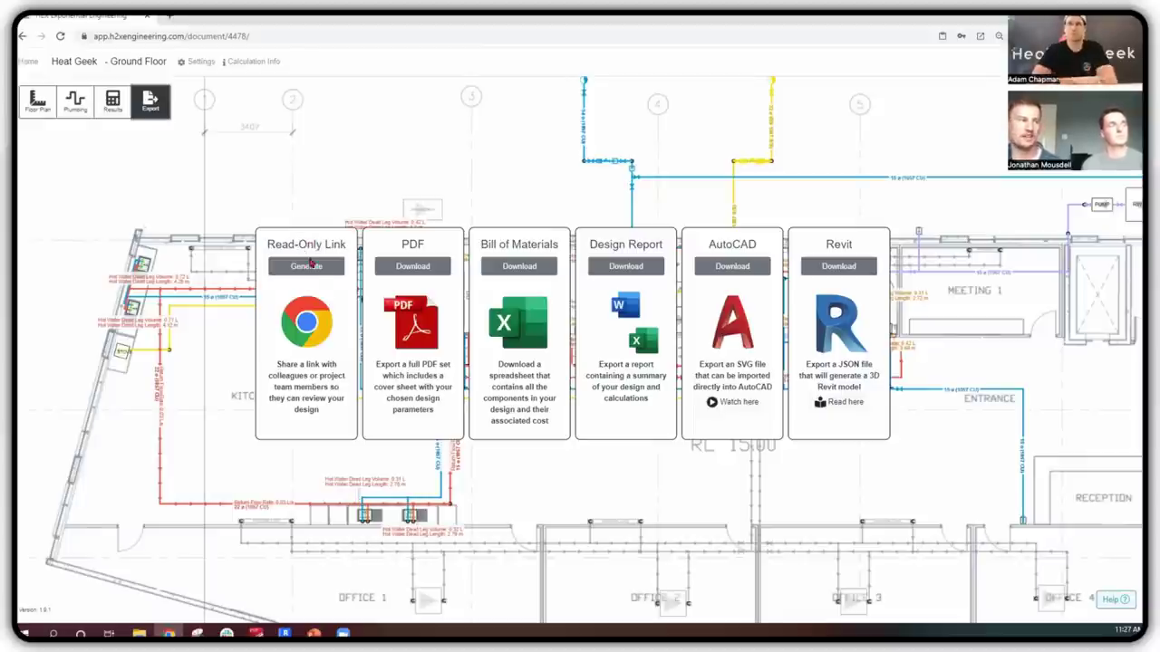
- Try generating a read-only link and review the PDF, Bill of Materials, Design Report and Revit exports
{"action": "left_click", "coordinate": [313, 274]}
{"action": "left_click", "coordinate": [297, 265]}
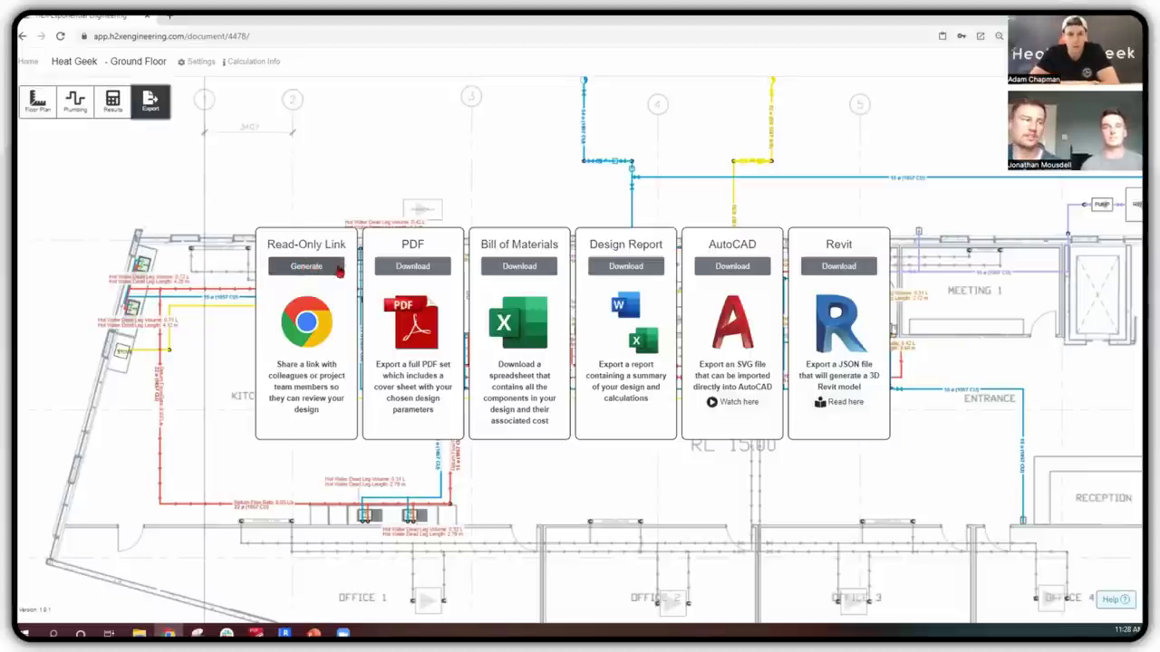
{"action": "double_click", "coordinate": [415, 242]}
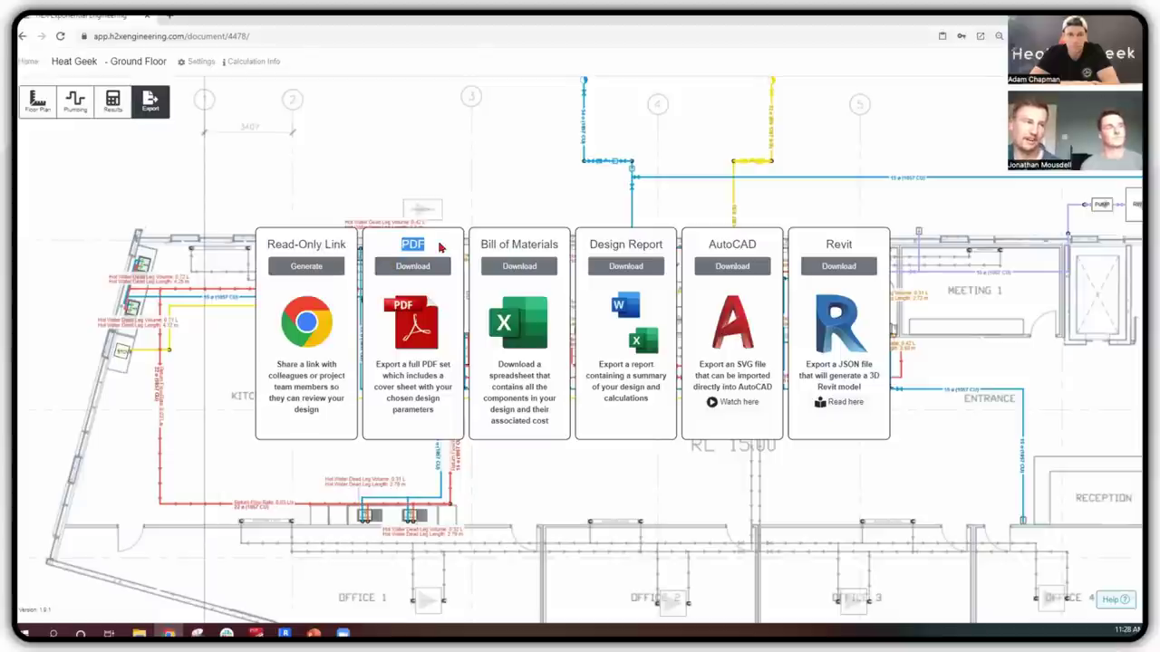
{"action": "left_click", "coordinate": [439, 247]}
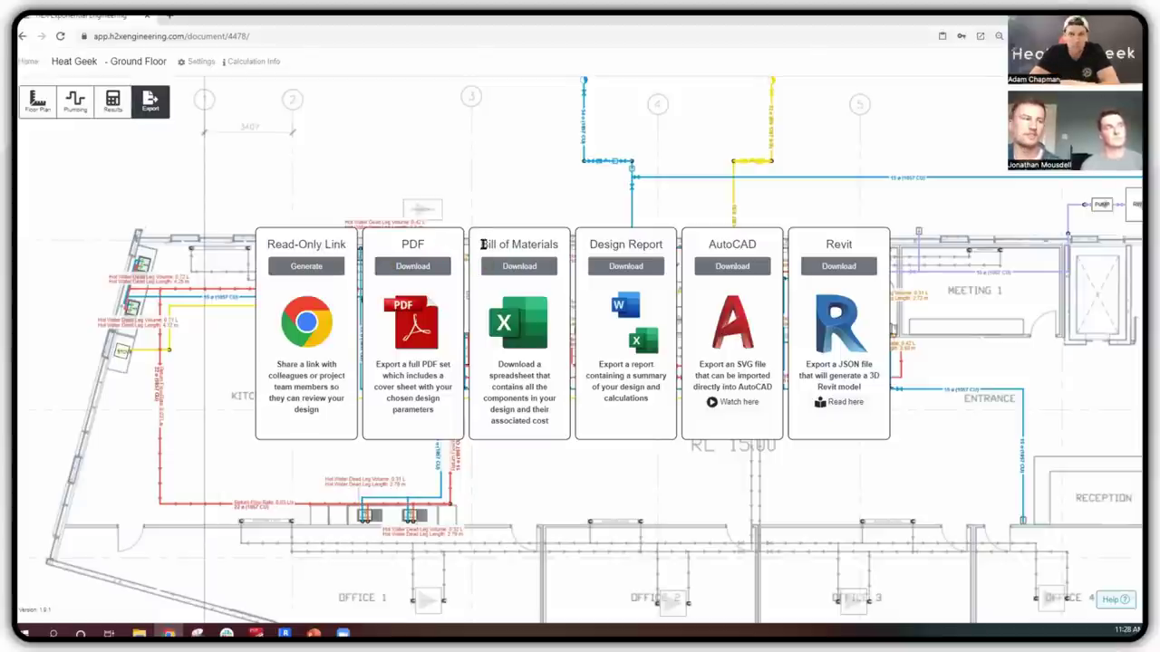
{"action": "left_click_drag", "start_coordinate": [483, 244], "coordinate": [562, 252]}
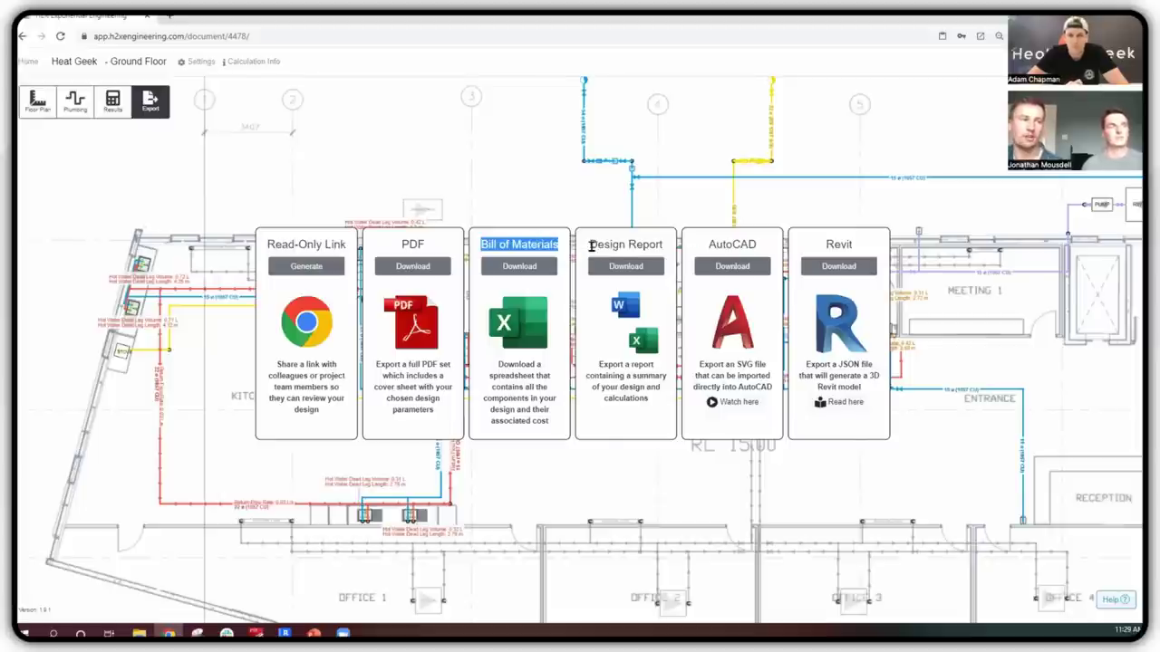
{"action": "left_click_drag", "start_coordinate": [590, 244], "coordinate": [664, 245]}
{"action": "left_click", "coordinate": [696, 247]}
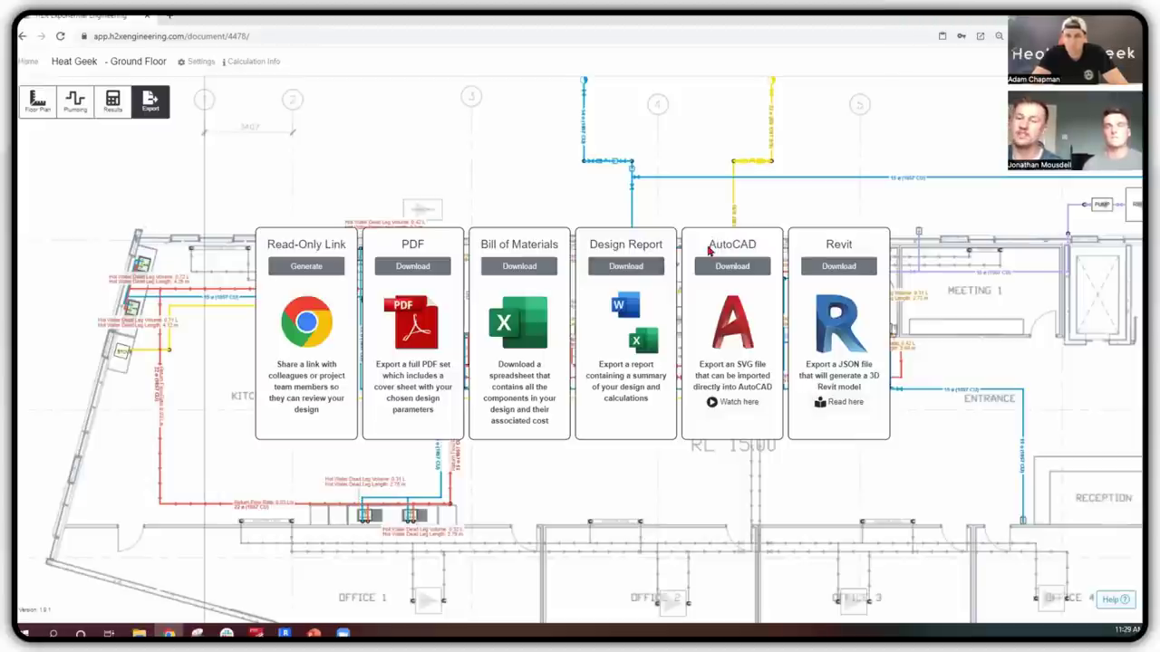
{"action": "left_click_drag", "start_coordinate": [825, 251], "coordinate": [857, 251]}
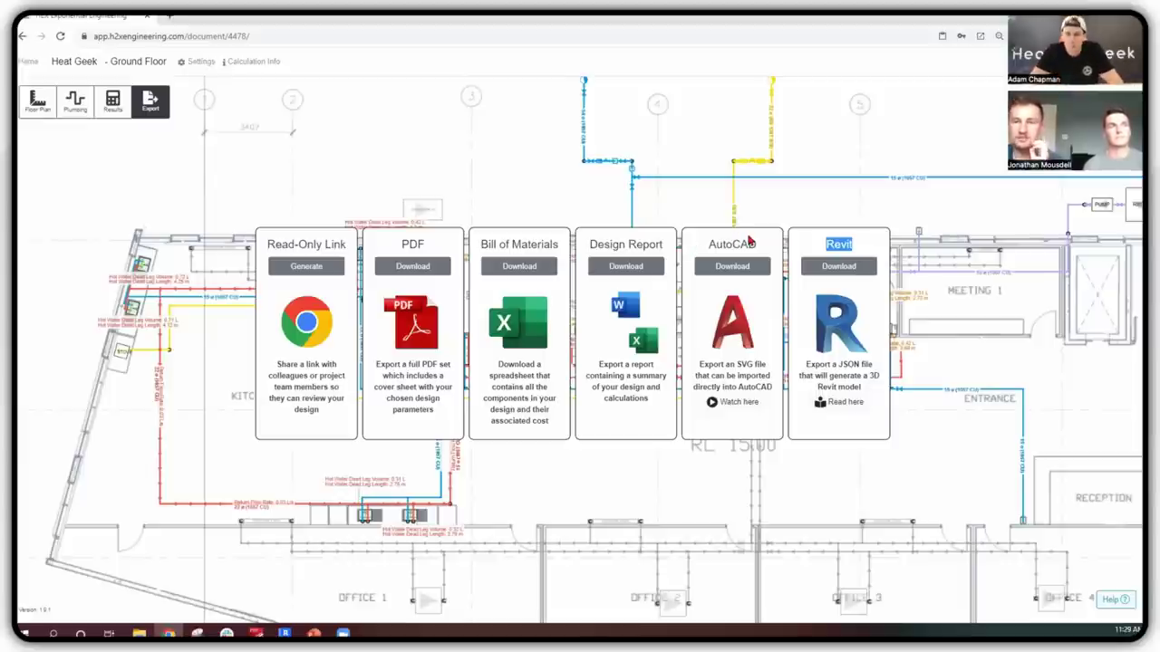
- Download the Design Report, dismiss the appendix preview, and open the Calculation Export
{"action": "left_click", "coordinate": [626, 266]}
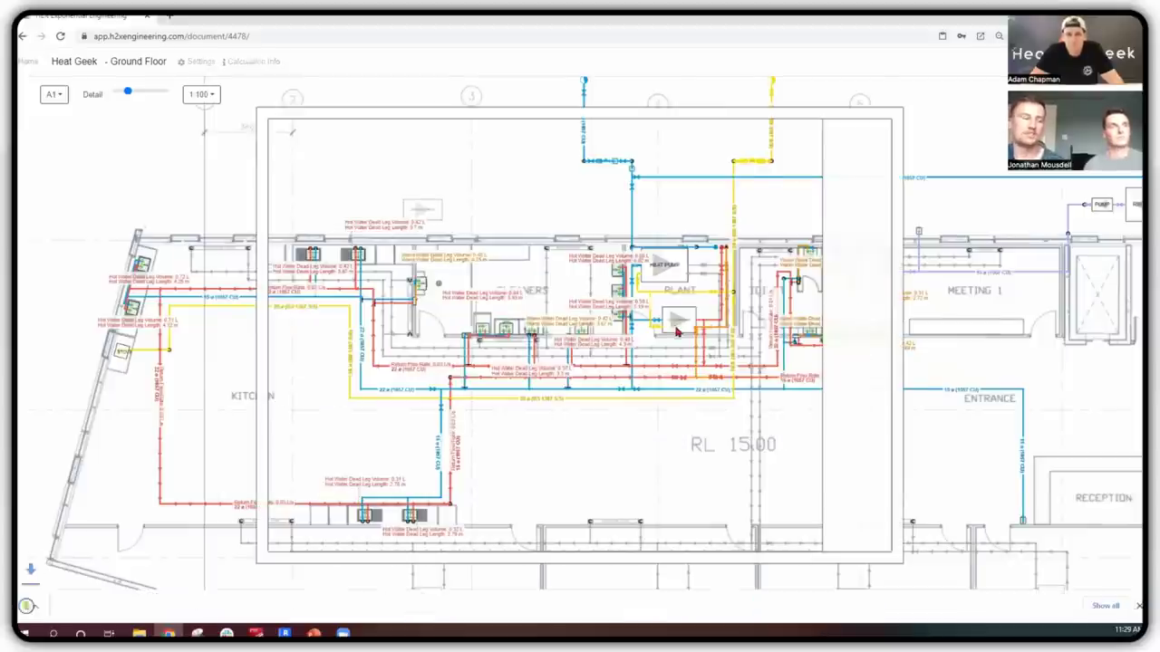
{"action": "left_click", "coordinate": [855, 571]}
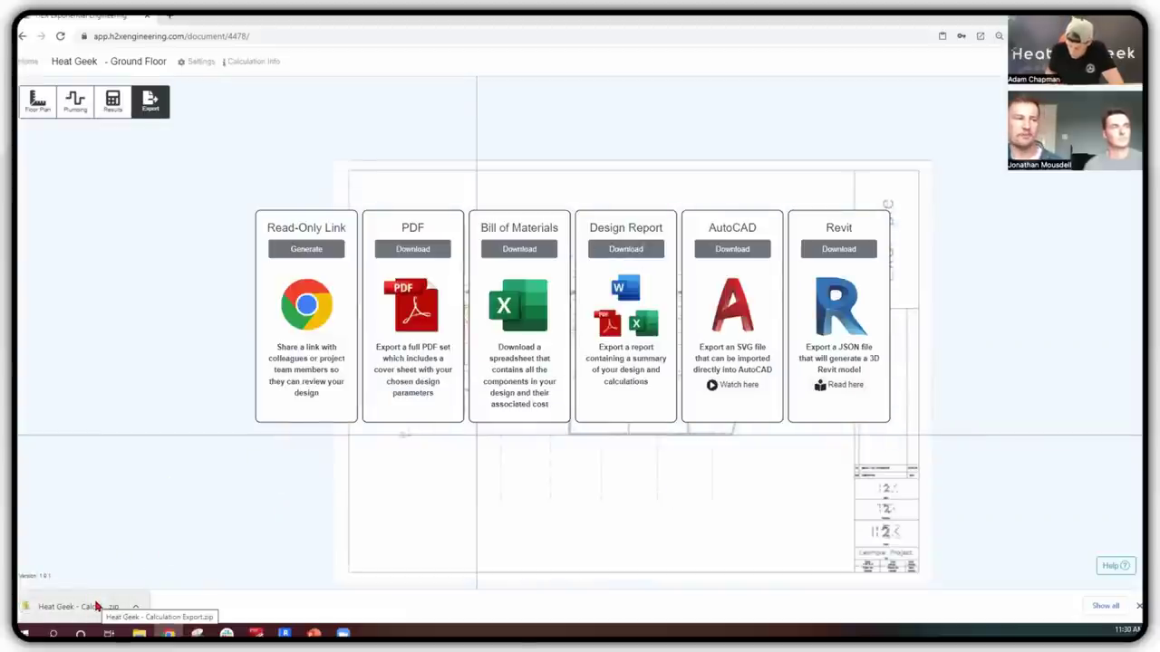
{"action": "left_click", "coordinate": [99, 608]}
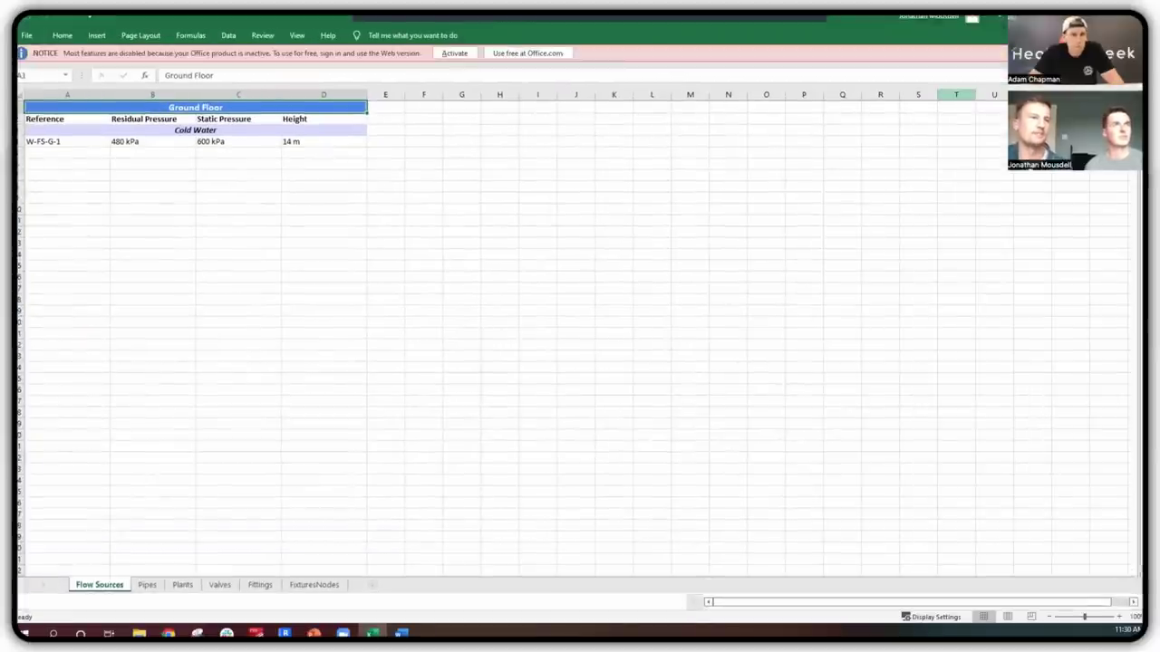
- Inspect the W-FS-G-1 flow source row, then the Cold Water section of the Pipes sheet
{"action": "left_click", "coordinate": [508, 212]}
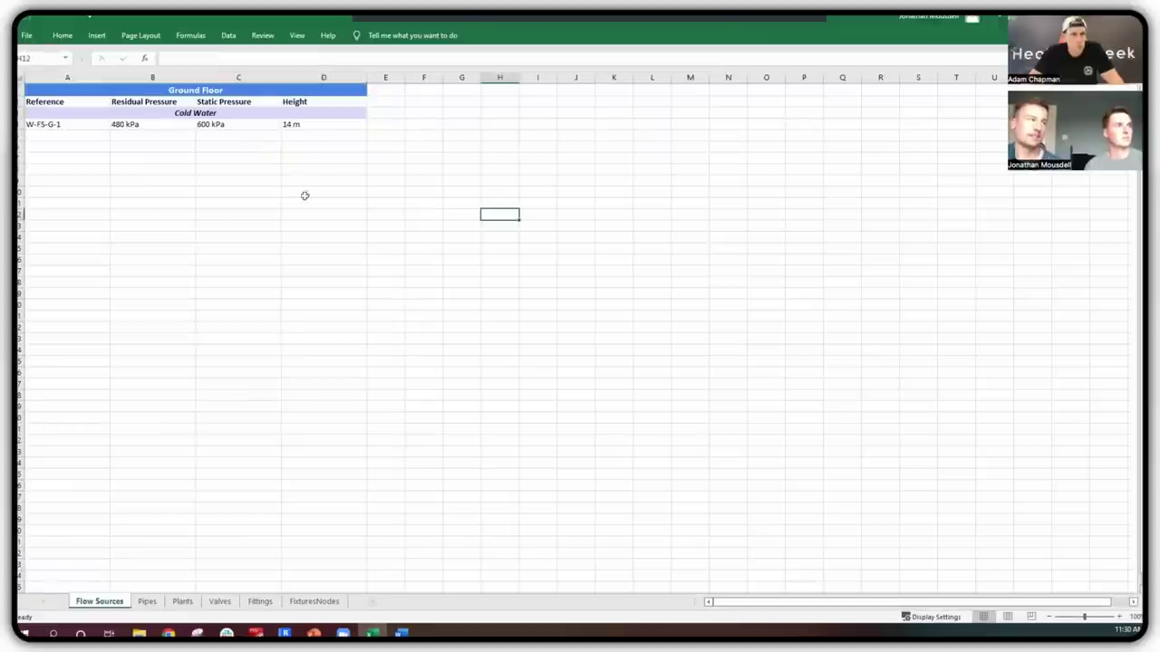
{"action": "left_click", "coordinate": [70, 123]}
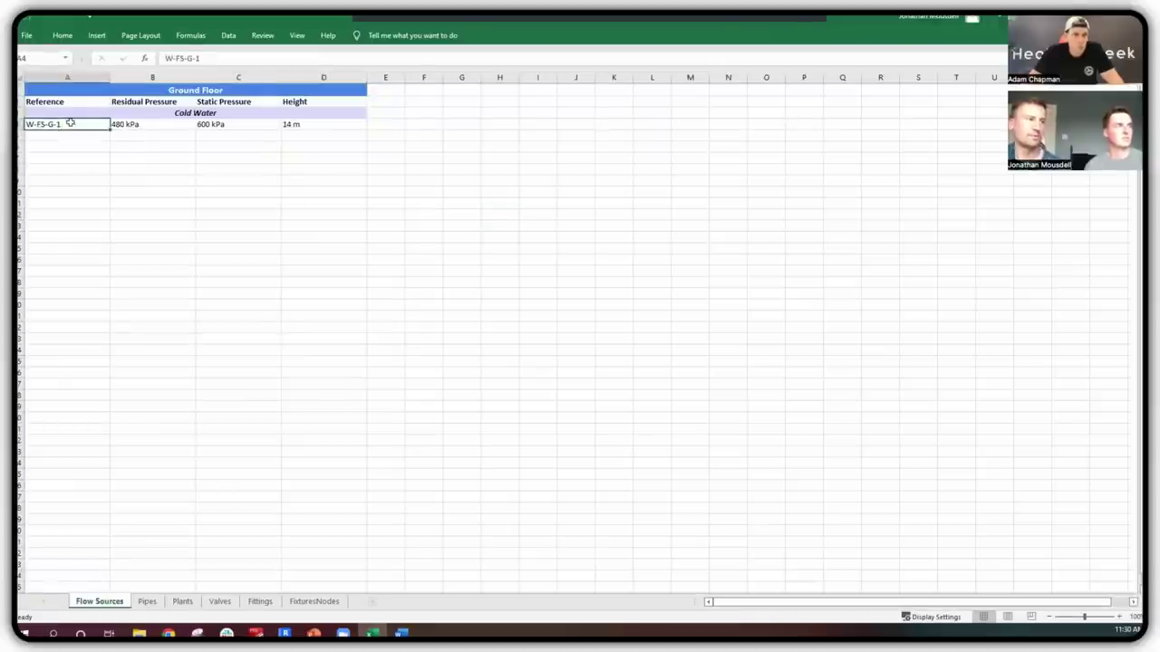
{"action": "left_click", "coordinate": [147, 601]}
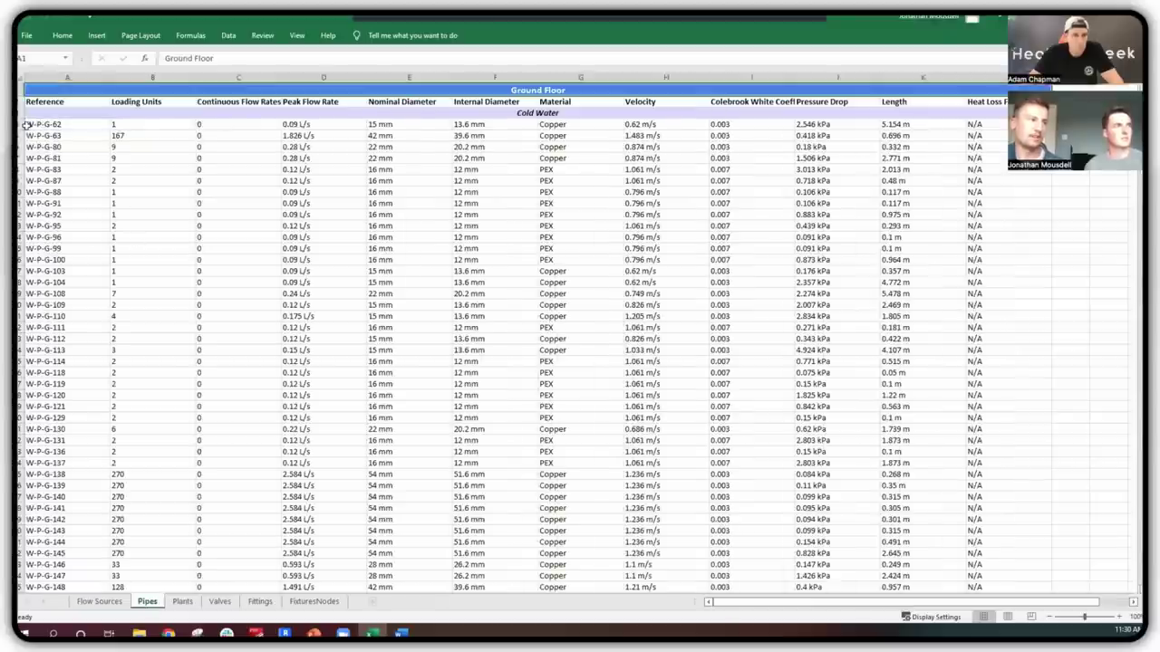
{"action": "left_click", "coordinate": [476, 116]}
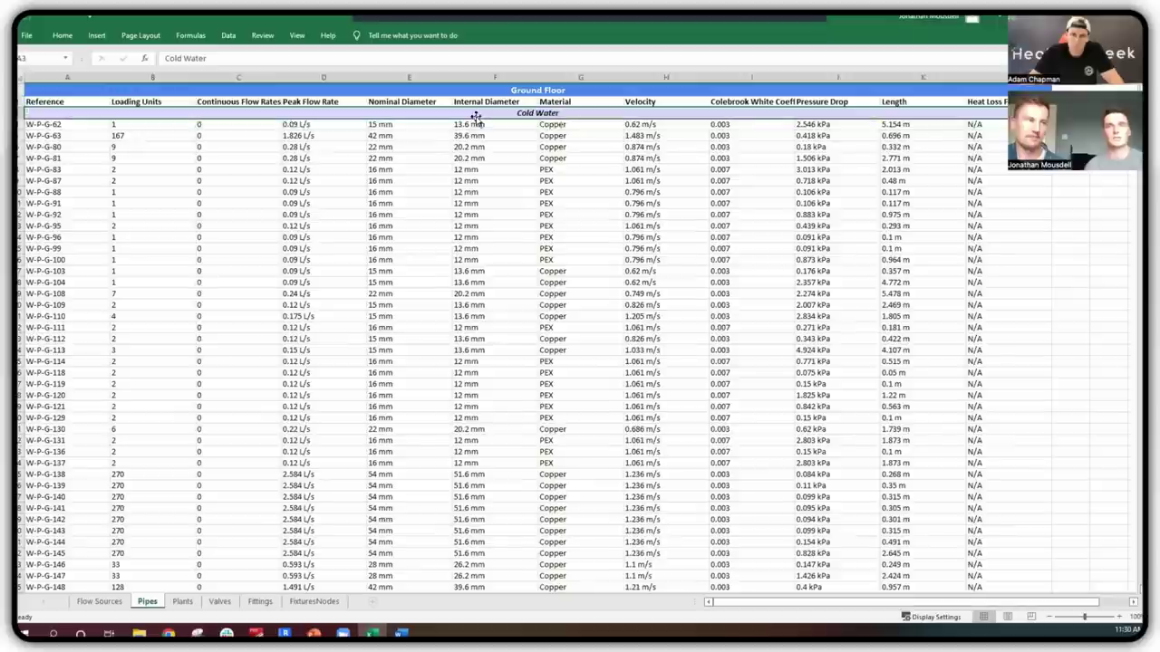
- Highlight W-P-G-62's loading units, flow rates, diameter, material, velocity and pressure drop values
{"action": "left_click", "coordinate": [121, 124]}
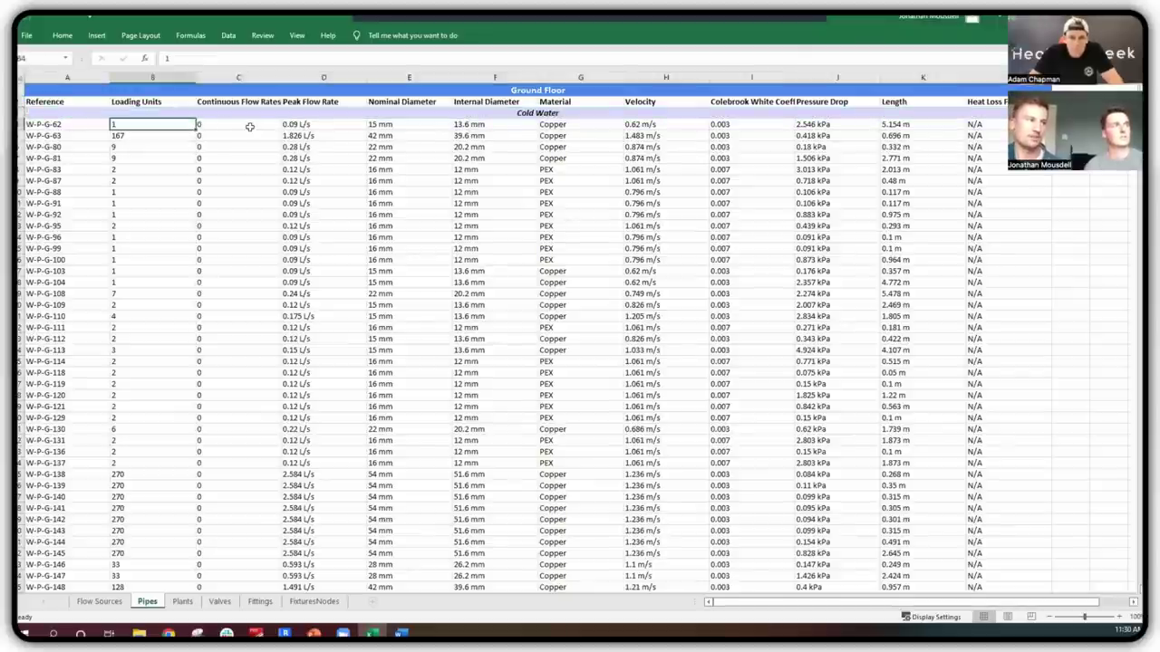
{"action": "left_click", "coordinate": [240, 124]}
{"action": "left_click", "coordinate": [321, 124]}
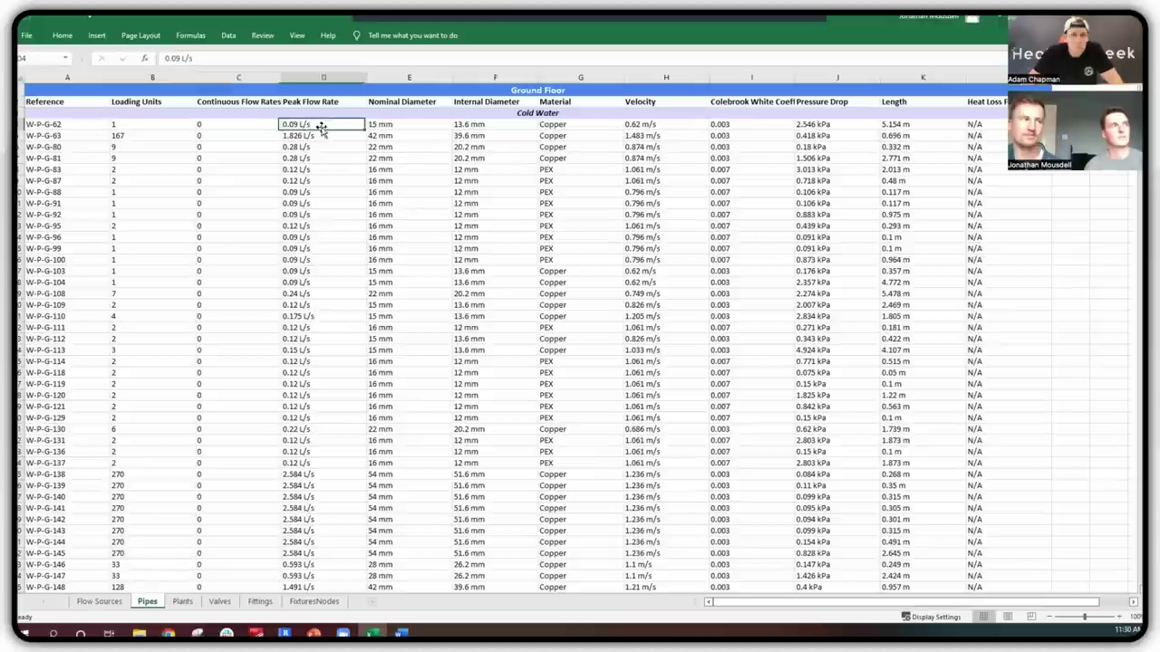
{"action": "left_click", "coordinate": [406, 124]}
{"action": "left_click_drag", "start_coordinate": [451, 125], "coordinate": [681, 125]}
{"action": "left_click", "coordinate": [815, 124]}
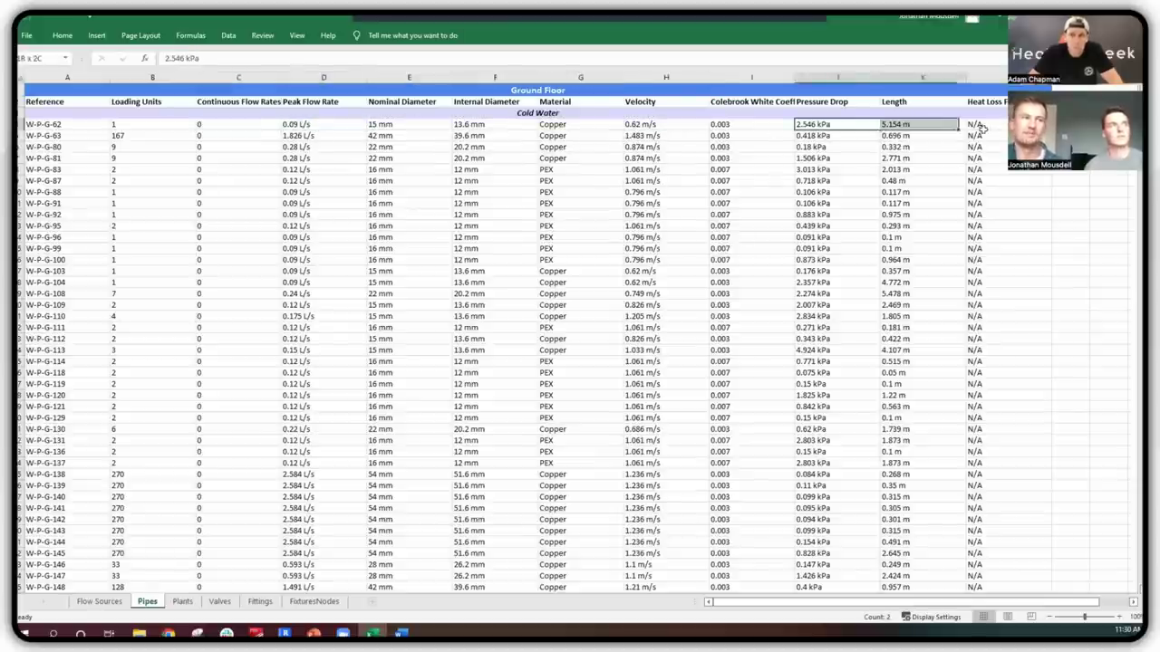
{"action": "left_click", "coordinate": [988, 135]}
- Scroll further down the pipe results and move on to the Plants sheet
{"action": "left_click_drag", "start_coordinate": [1133, 197], "coordinate": [1135, 477]}
{"action": "scroll", "coordinate": [376, 562], "scroll_direction": "down", "scroll_amount": 9}
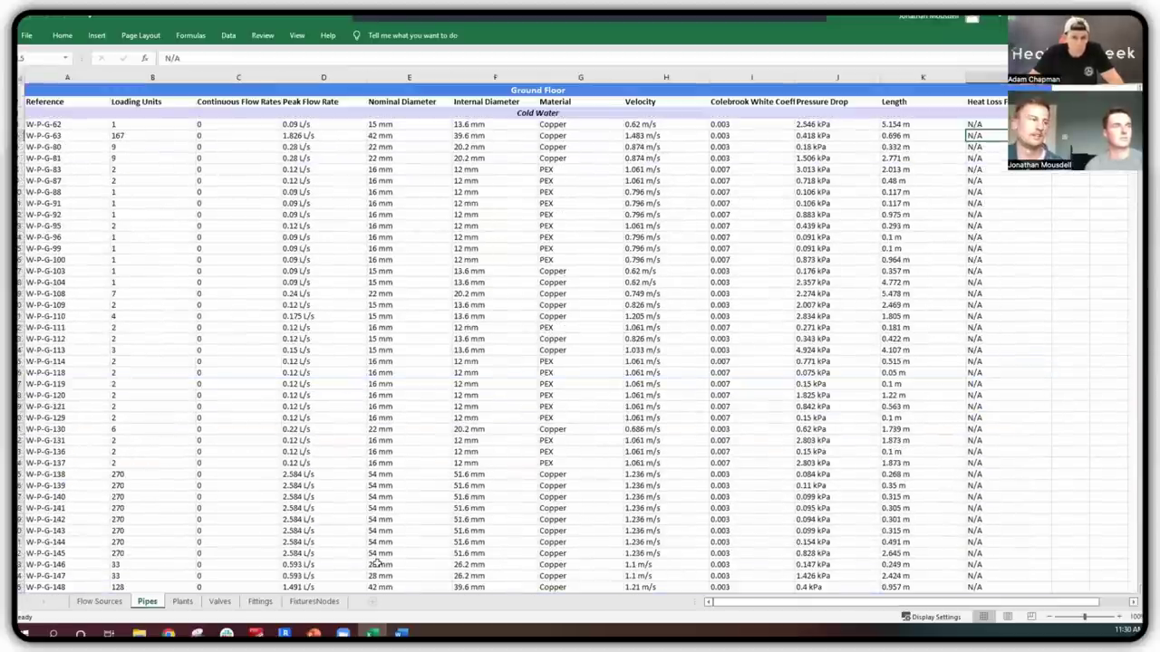
{"action": "left_click", "coordinate": [182, 601]}
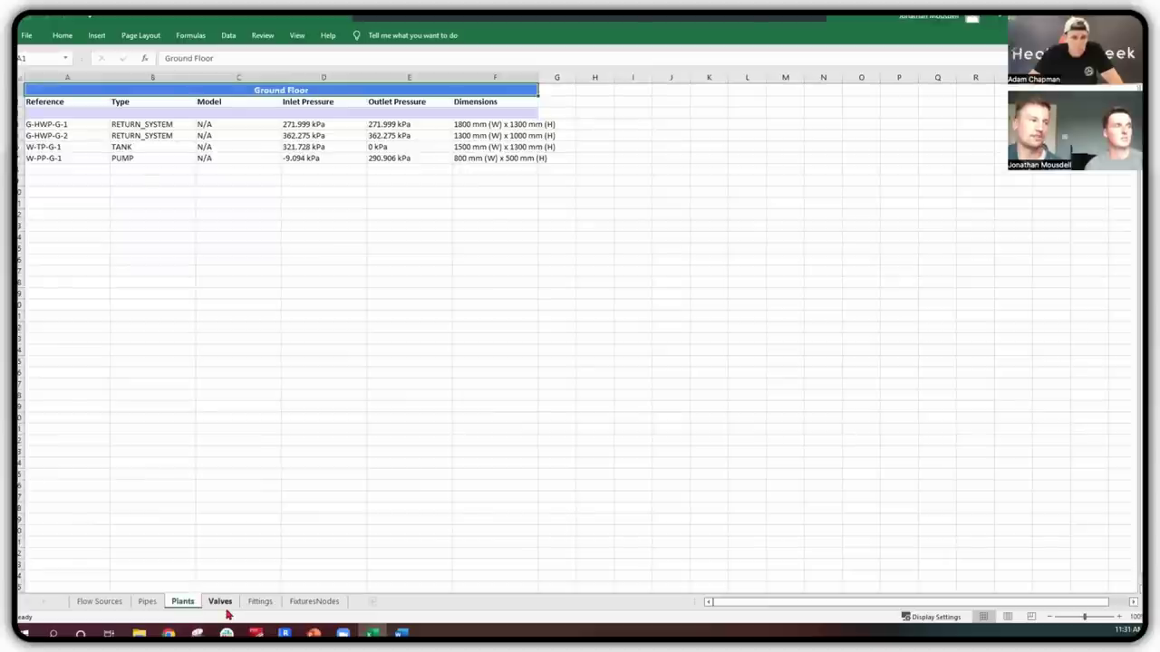
- Browse the Valves, Fittings and FixturesNodes sheets, then return to the H2X export page
{"action": "left_click", "coordinate": [222, 604]}
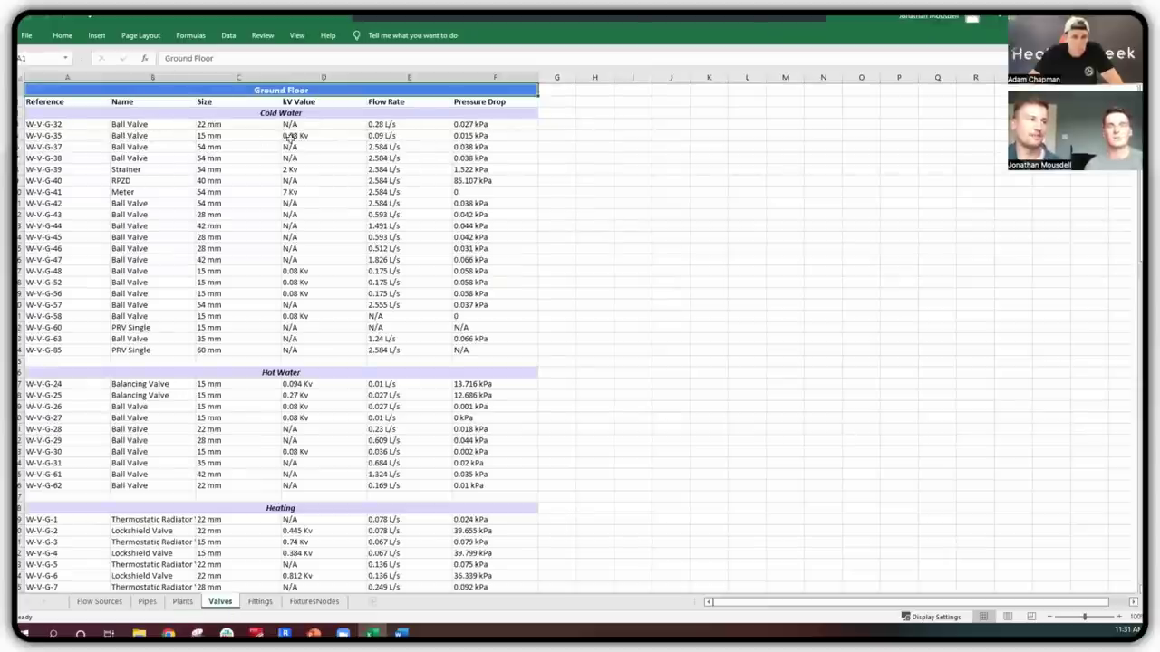
{"action": "left_click", "coordinate": [256, 605]}
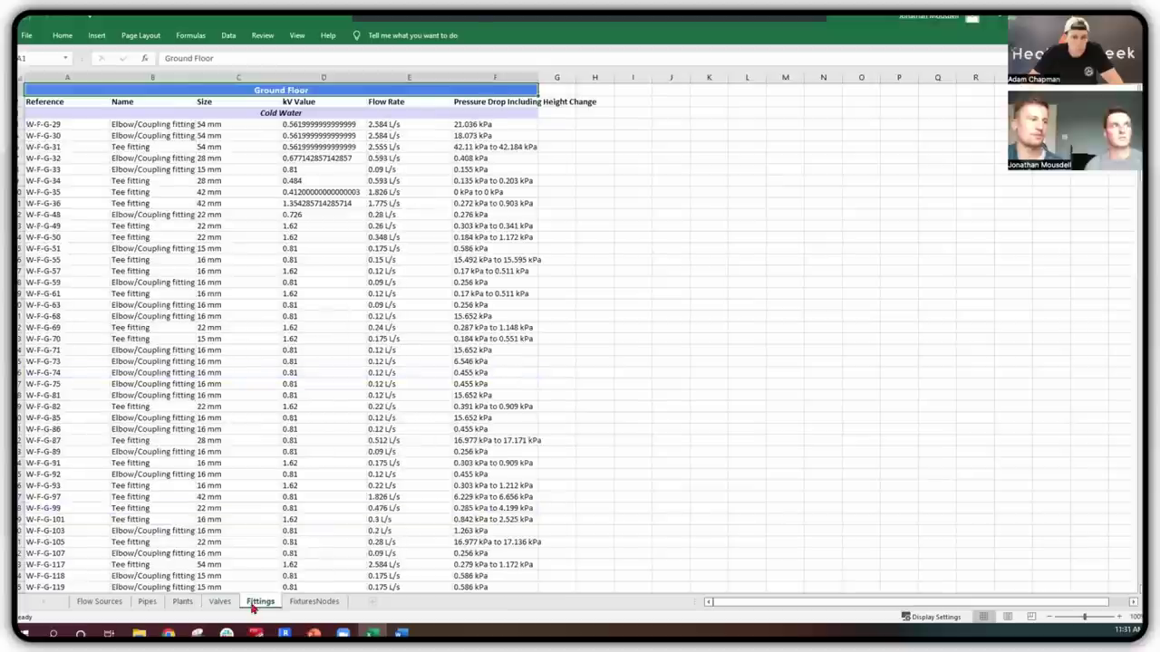
{"action": "left_click", "coordinate": [322, 604]}
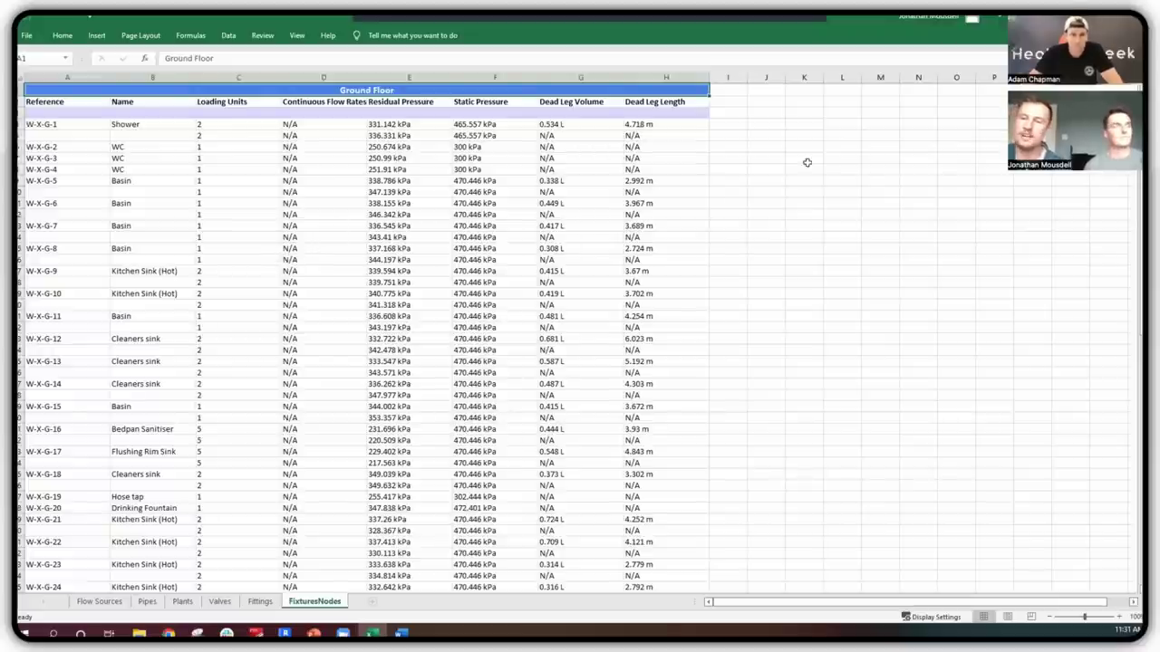
{"action": "key", "text": "alt+Tab"}
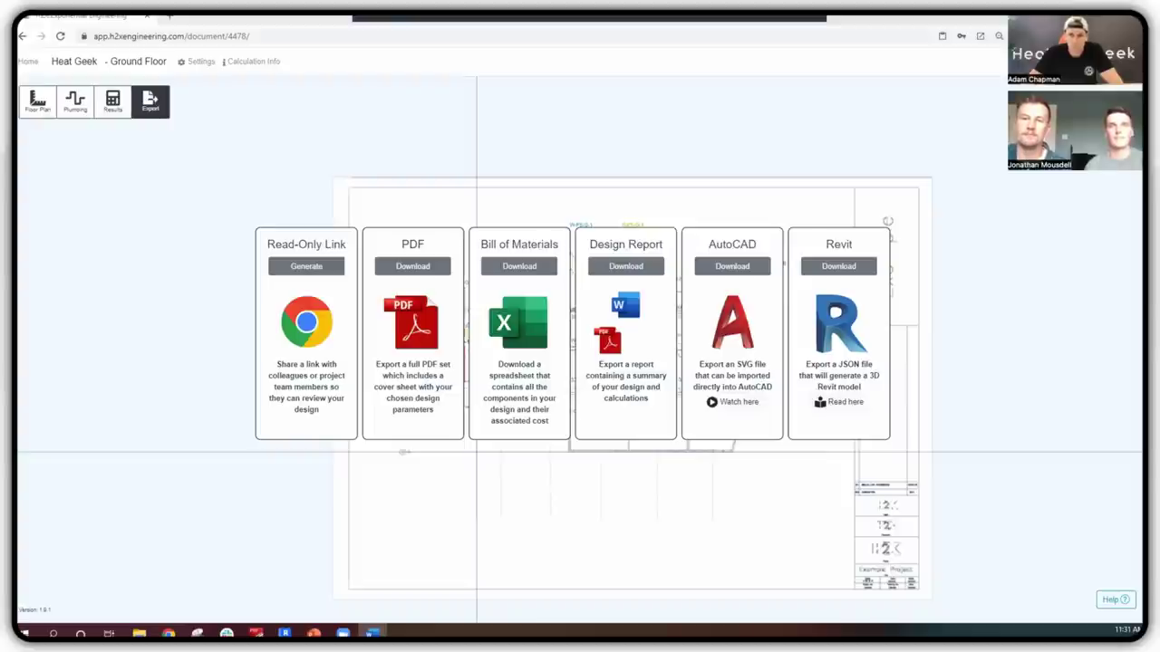
- Switch from the browser to the exported 26-page Design Report in Word
{"action": "key", "text": "alt+Tab"}
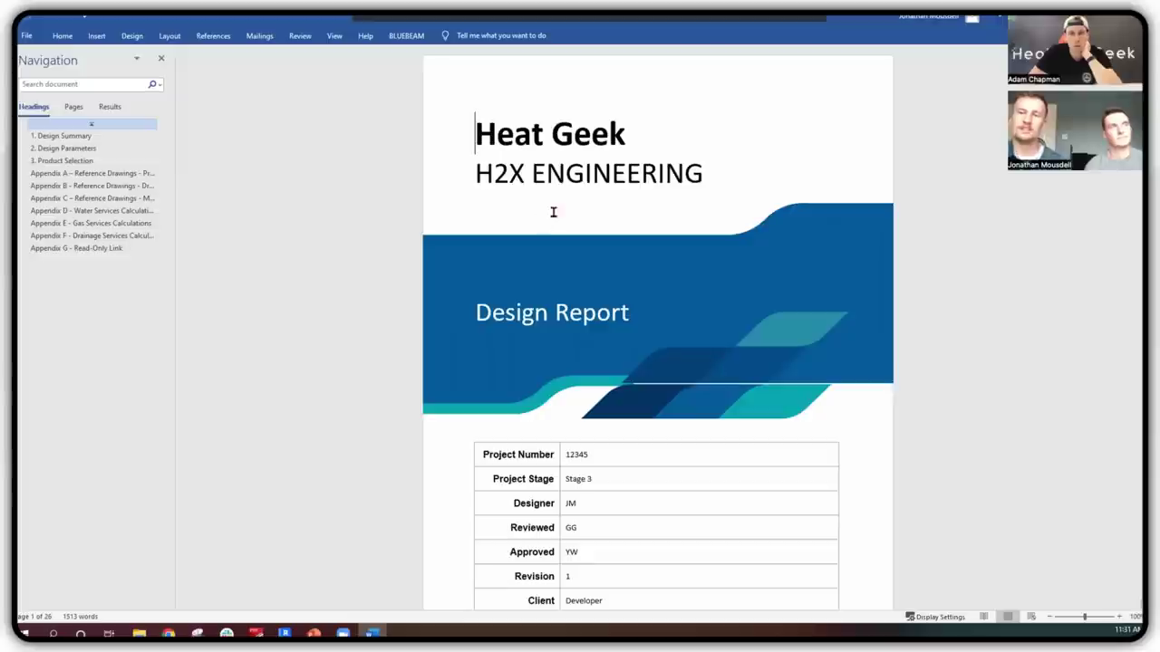
{"action": "scroll", "coordinate": [681, 432], "scroll_direction": "down", "scroll_amount": 2}
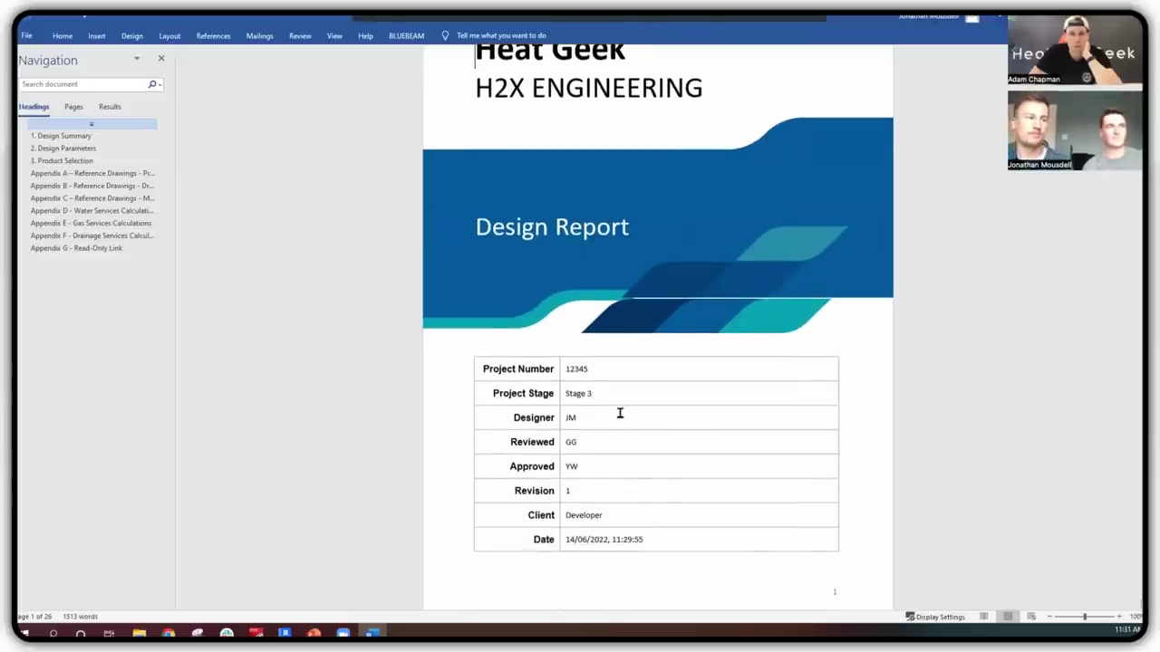
{"action": "scroll", "coordinate": [621, 410], "scroll_direction": "down", "scroll_amount": 5}
{"action": "scroll", "coordinate": [625, 407], "scroll_direction": "down", "scroll_amount": 10}
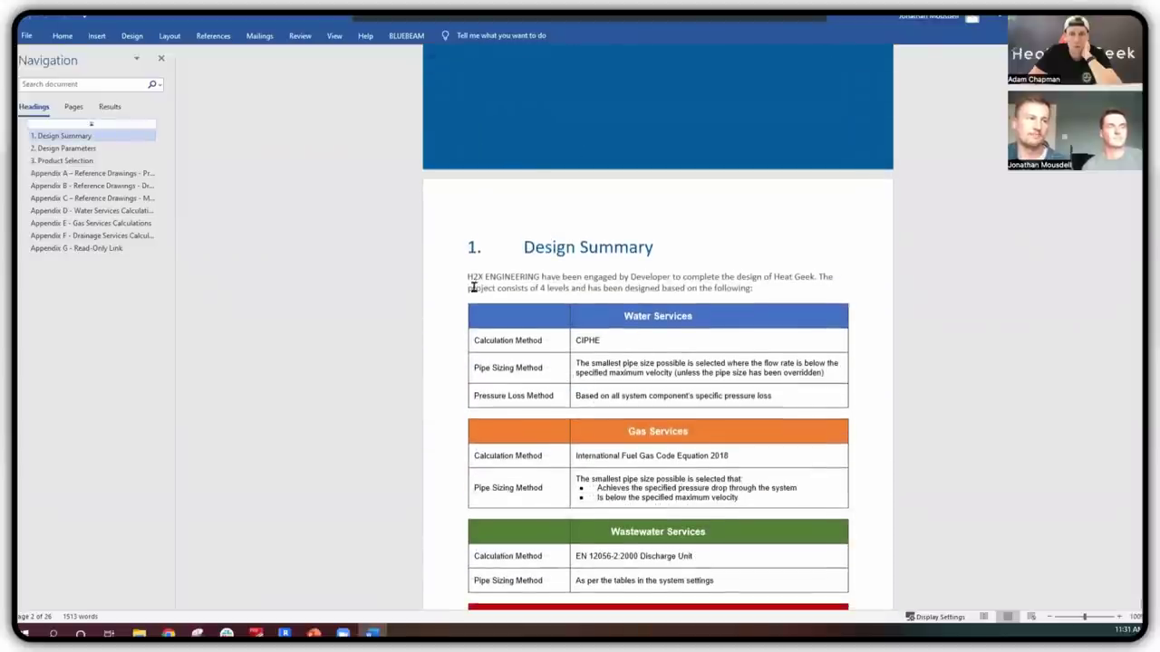
{"action": "left_click_drag", "start_coordinate": [468, 276], "coordinate": [712, 288]}
{"action": "left_click", "coordinate": [668, 336]}
{"action": "scroll", "coordinate": [654, 322], "scroll_direction": "down", "scroll_amount": 1}
{"action": "scroll", "coordinate": [654, 322], "scroll_direction": "down", "scroll_amount": 8}
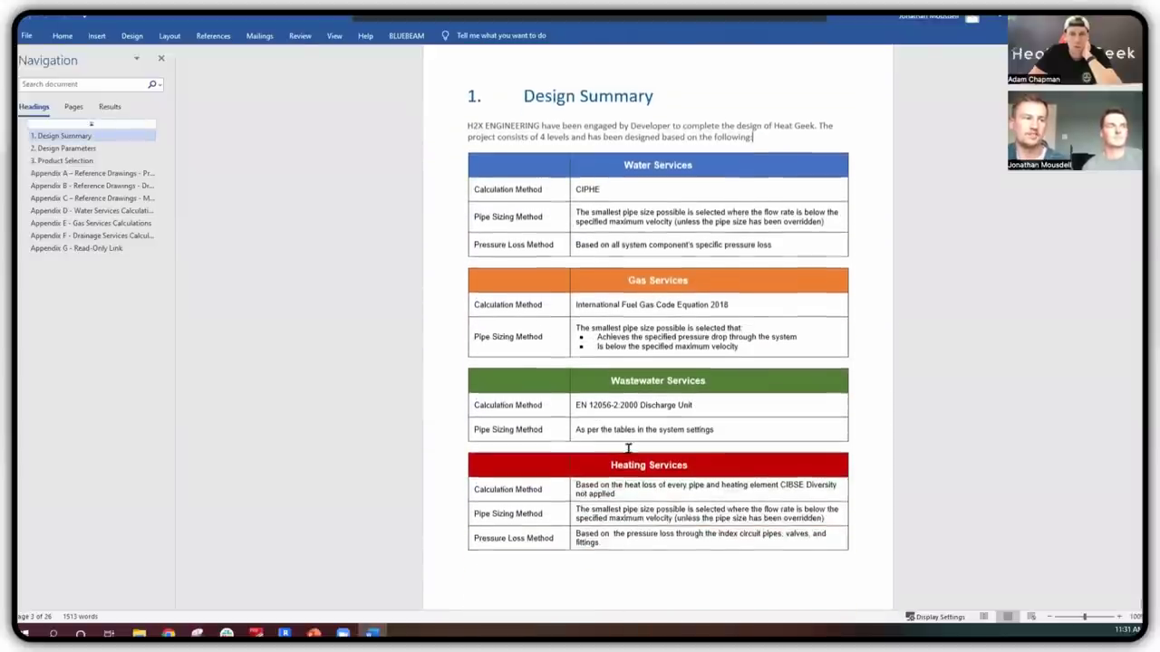
{"action": "scroll", "coordinate": [688, 399], "scroll_direction": "down", "scroll_amount": 15}
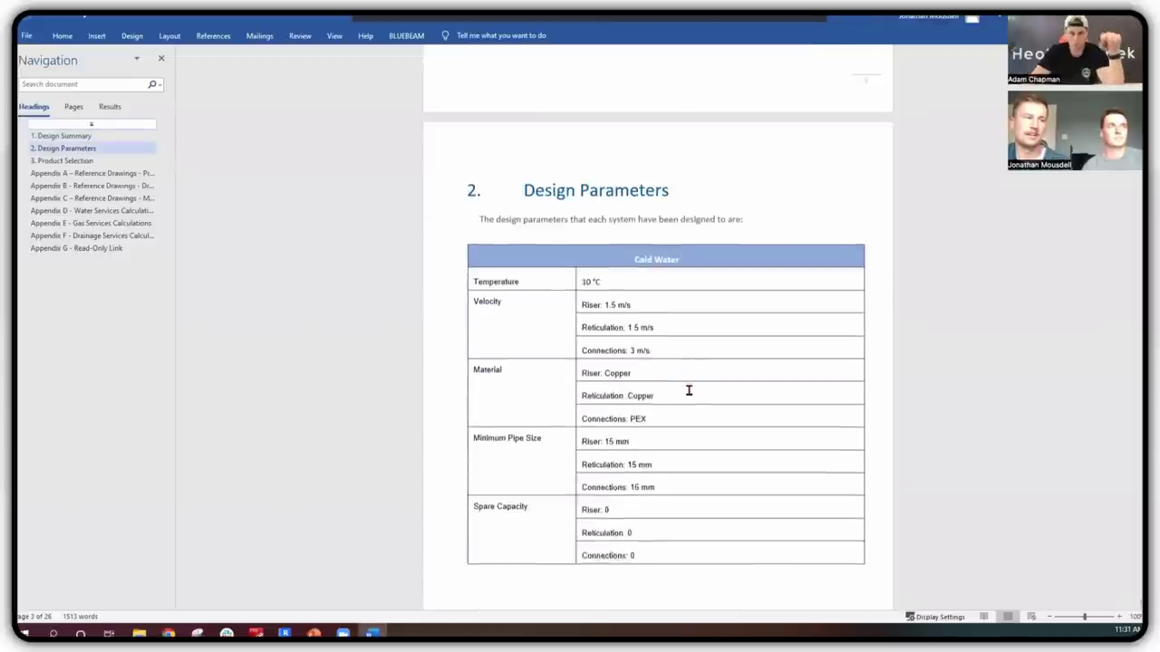
{"action": "scroll", "coordinate": [659, 326], "scroll_direction": "down", "scroll_amount": 15}
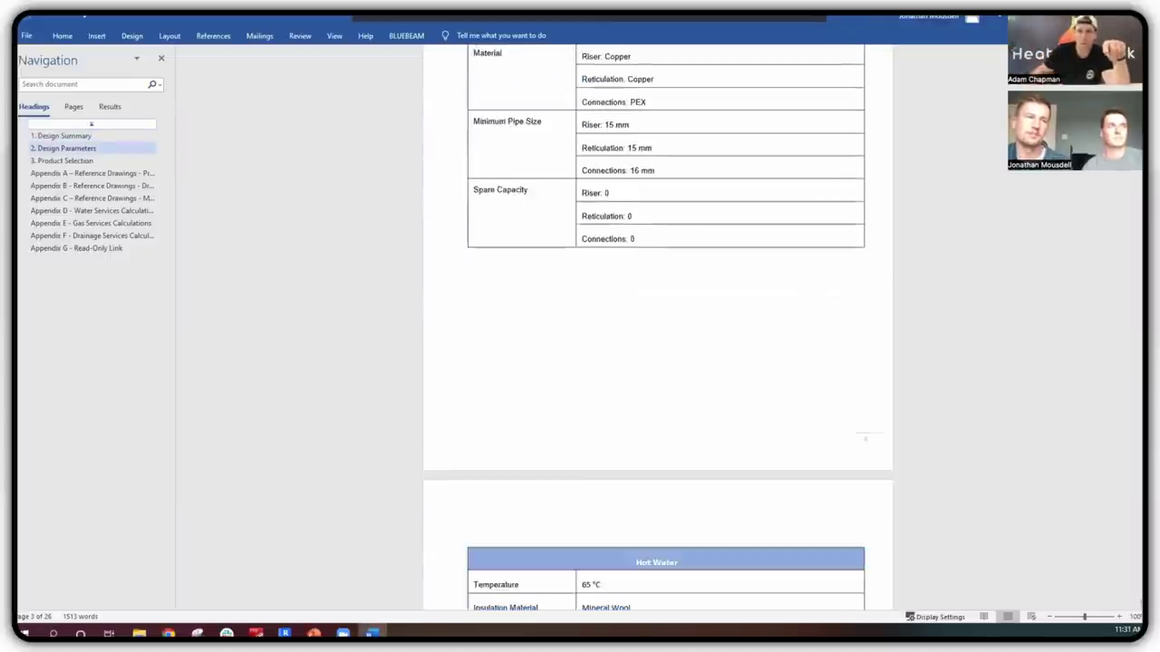
{"action": "left_click_drag", "start_coordinate": [1134, 186], "coordinate": [1132, 453]}
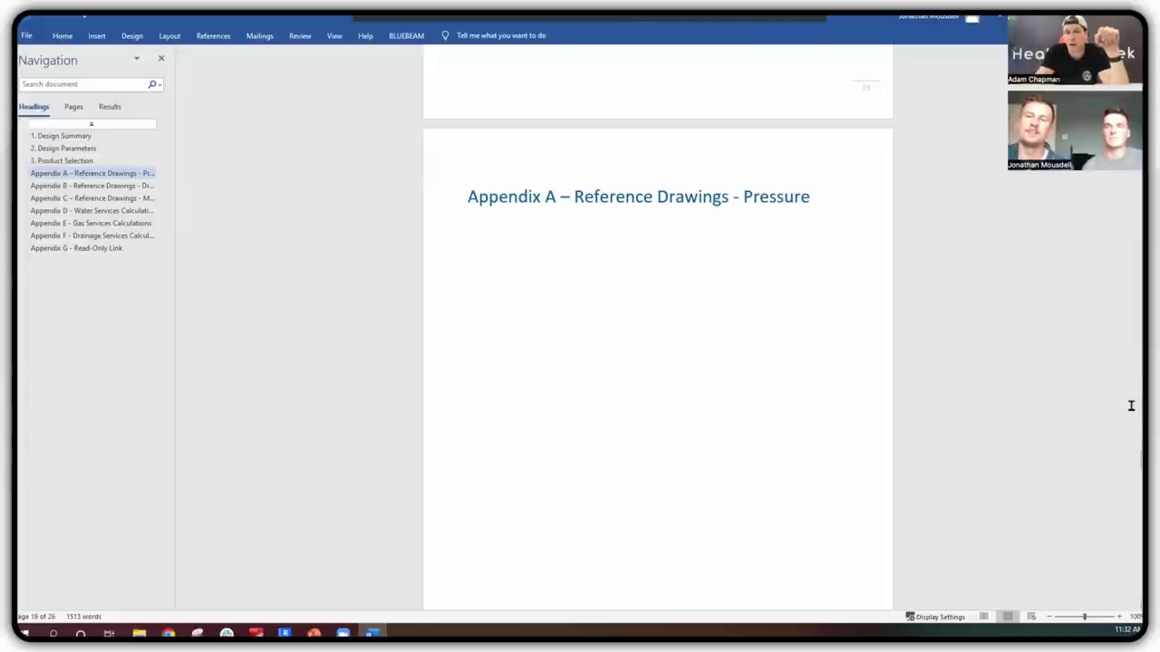
{"action": "scroll", "coordinate": [1132, 410], "scroll_direction": "down", "scroll_amount": 6}
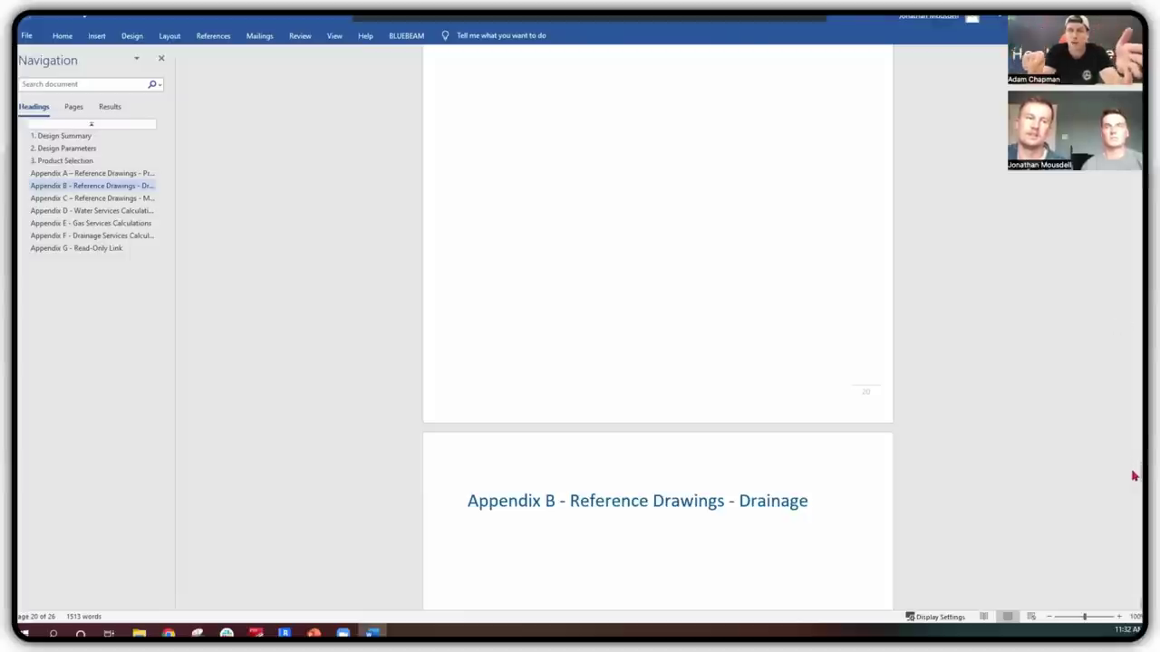
{"action": "left_click_drag", "start_coordinate": [1132, 476], "coordinate": [1135, 54]}
{"action": "scroll", "coordinate": [1060, 189], "scroll_direction": "up", "scroll_amount": 1}
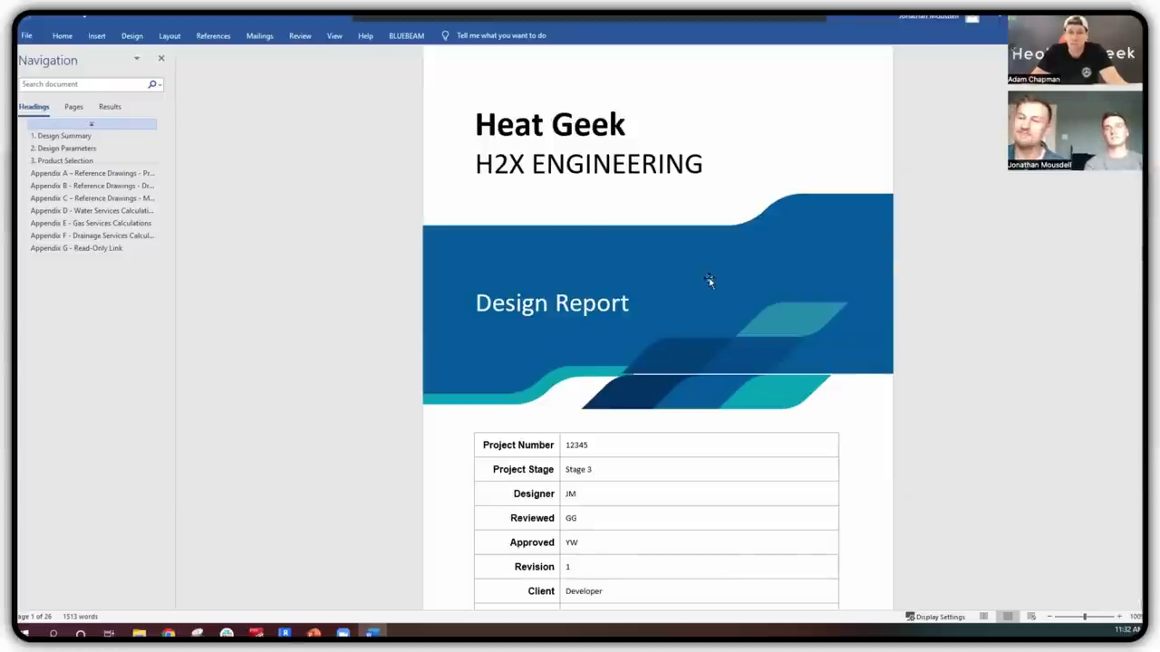
- Click into the Heat Geek title, Design Report heading and Designer row to show they're editable
{"action": "left_click", "coordinate": [573, 132]}
{"action": "left_click", "coordinate": [705, 163]}
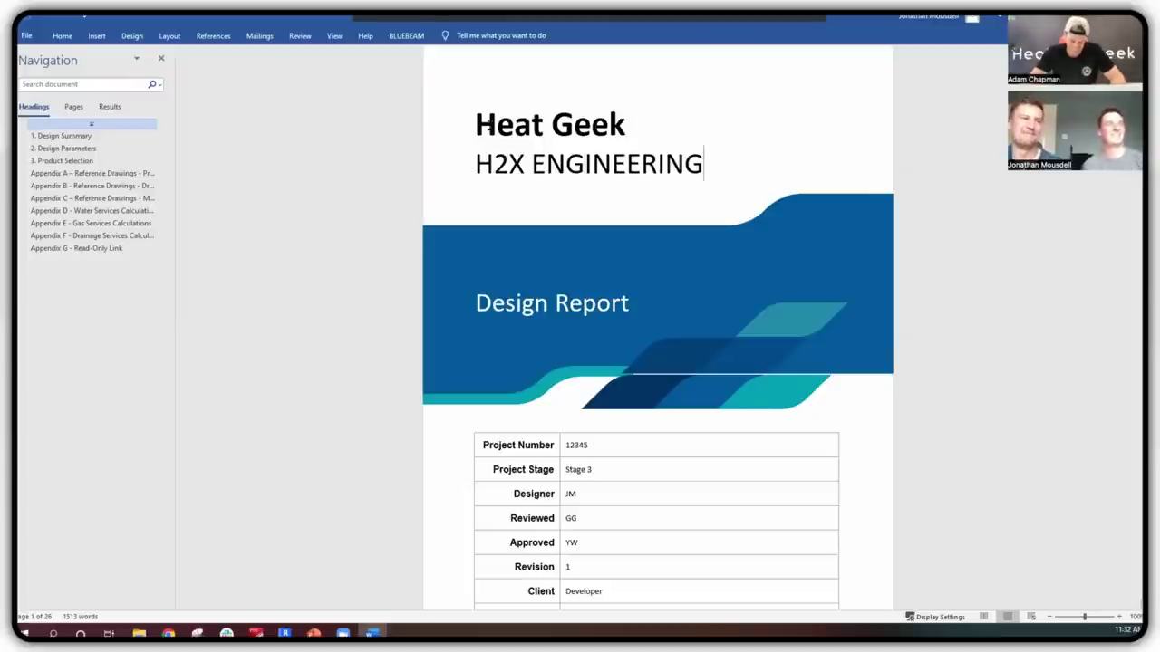
{"action": "left_click_drag", "start_coordinate": [476, 124], "coordinate": [639, 130]}
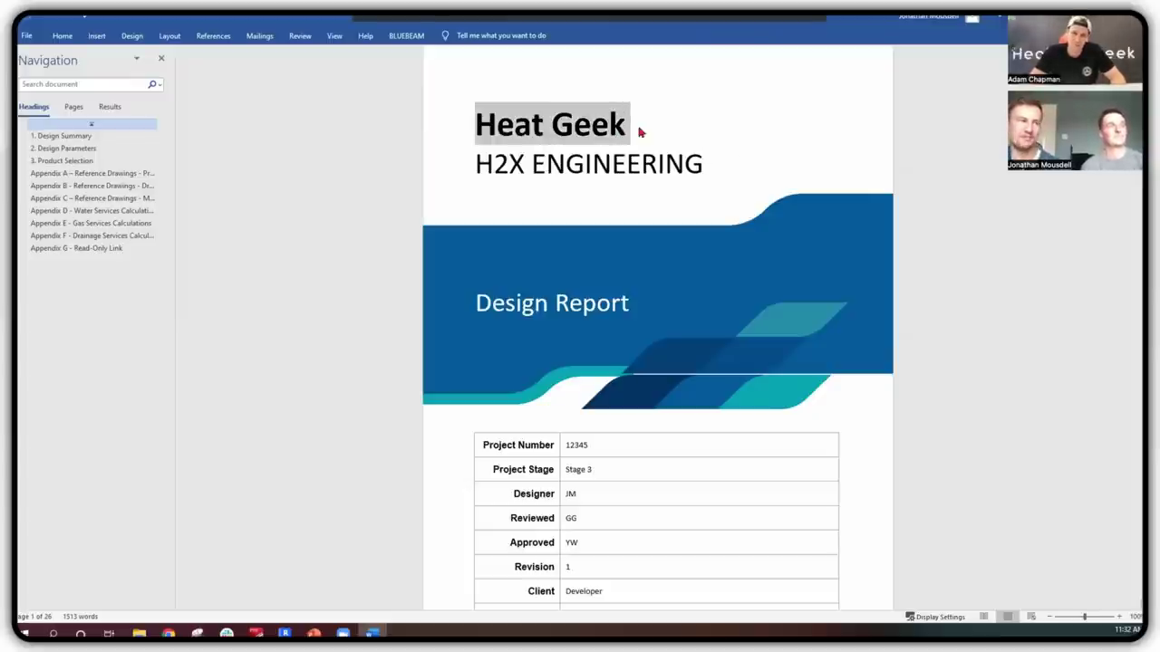
{"action": "left_click", "coordinate": [639, 132]}
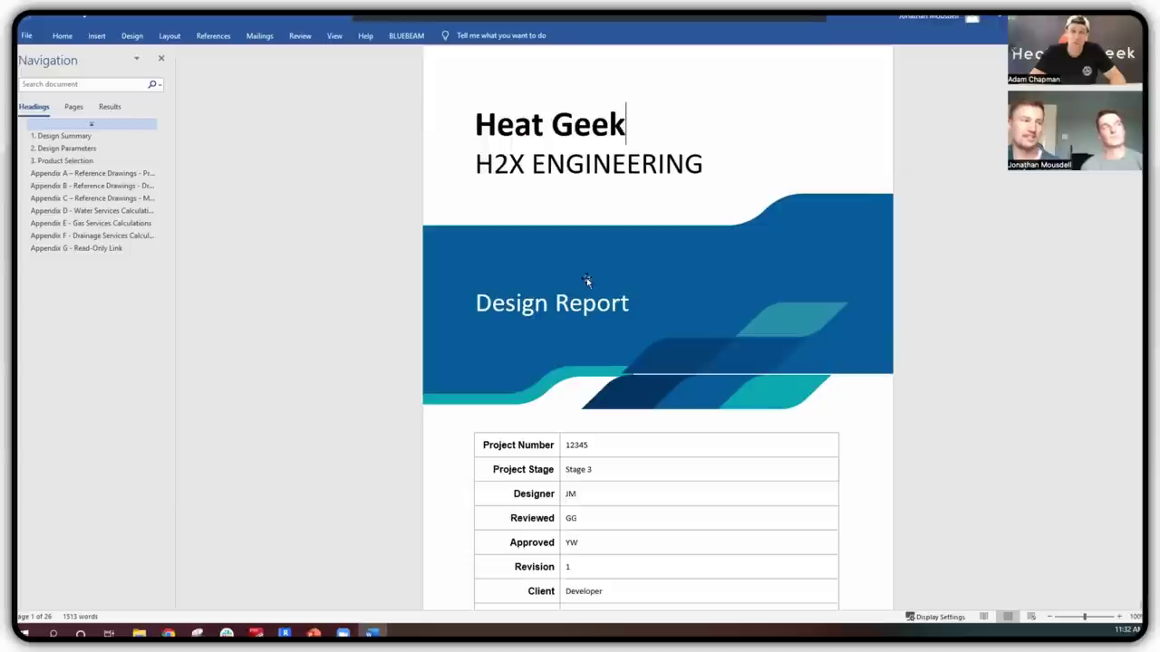
{"action": "left_click", "coordinate": [633, 301]}
{"action": "left_click", "coordinate": [707, 486]}
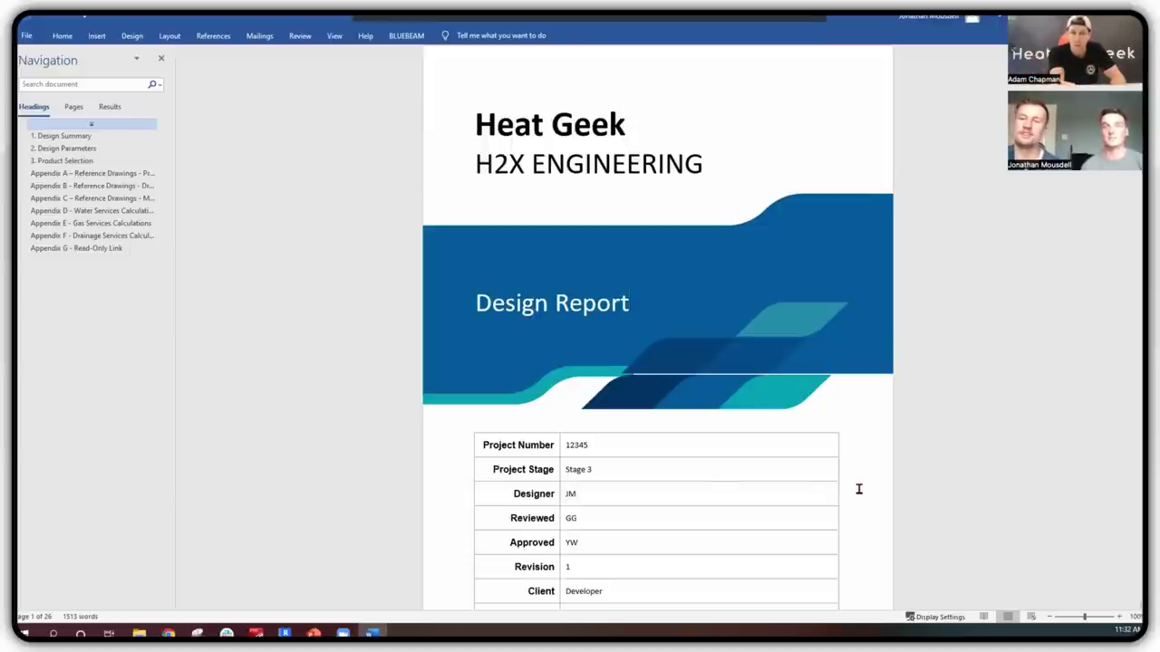
{"action": "left_click", "coordinate": [859, 489]}
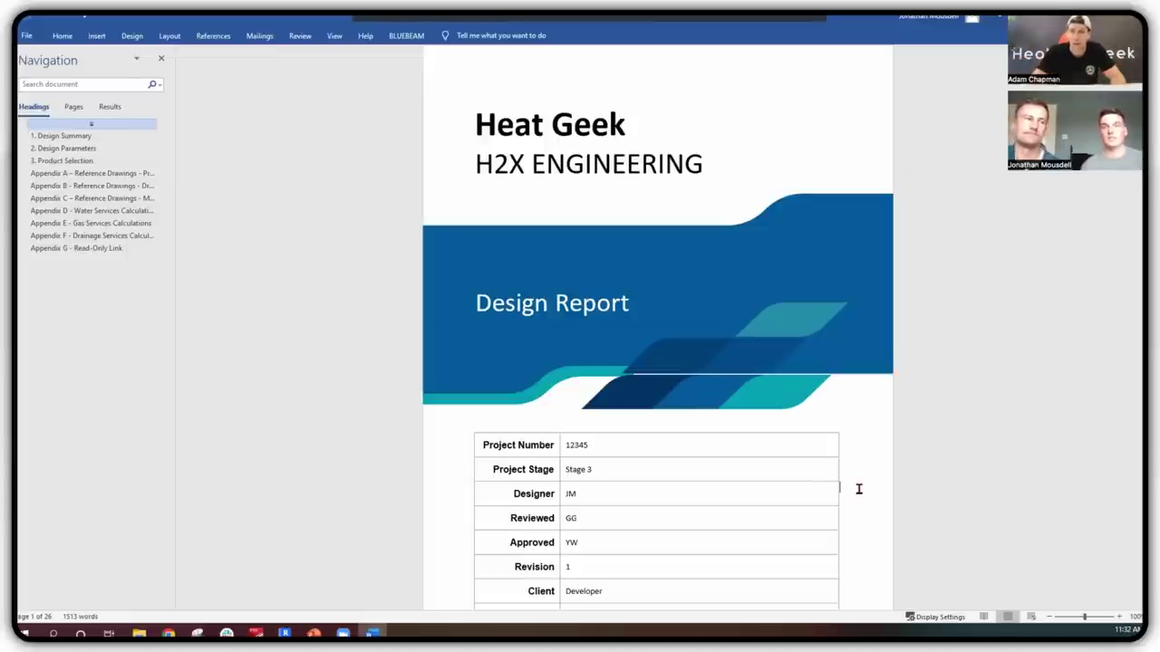
- Scroll down to the Design Summary, then return to the H2X export page
{"action": "scroll", "coordinate": [858, 482], "scroll_direction": "down", "scroll_amount": 3}
{"action": "scroll", "coordinate": [856, 467], "scroll_direction": "down", "scroll_amount": 7}
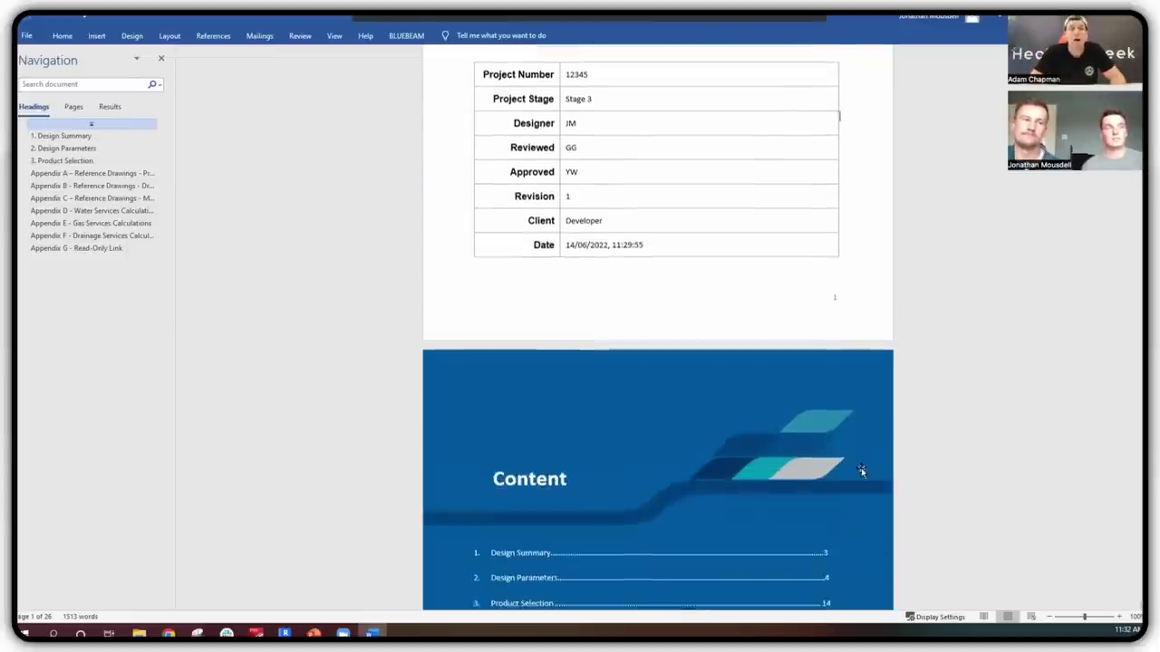
{"action": "scroll", "coordinate": [864, 469], "scroll_direction": "down", "scroll_amount": 5}
{"action": "scroll", "coordinate": [865, 430], "scroll_direction": "down", "scroll_amount": 3}
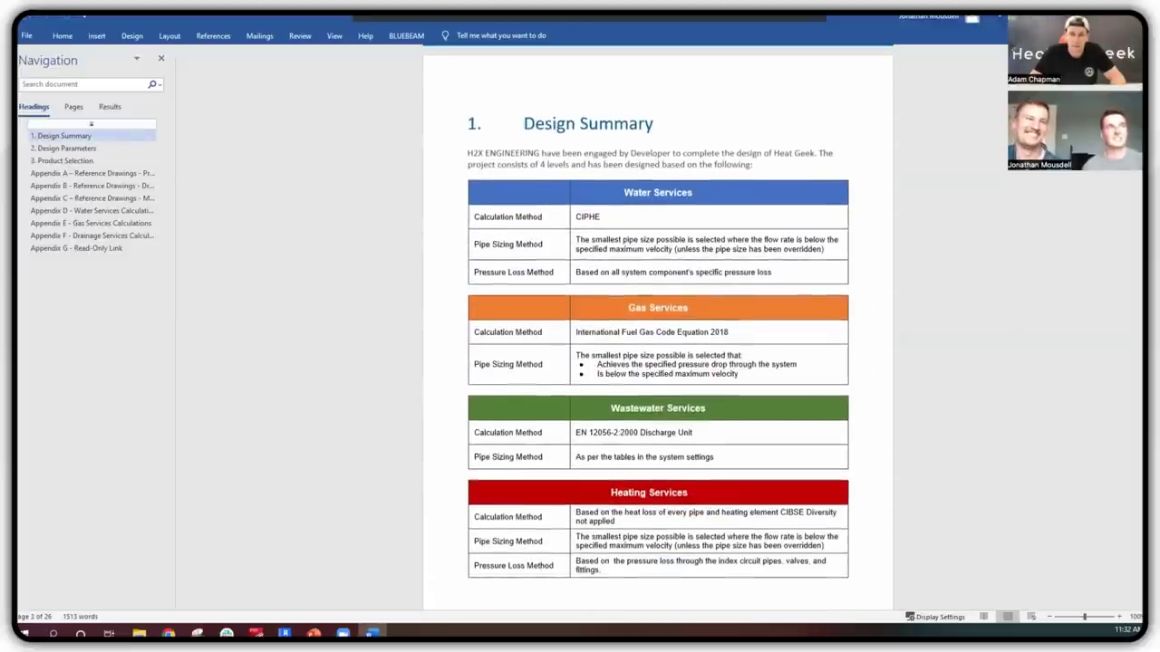
{"action": "key", "text": "alt+Tab"}
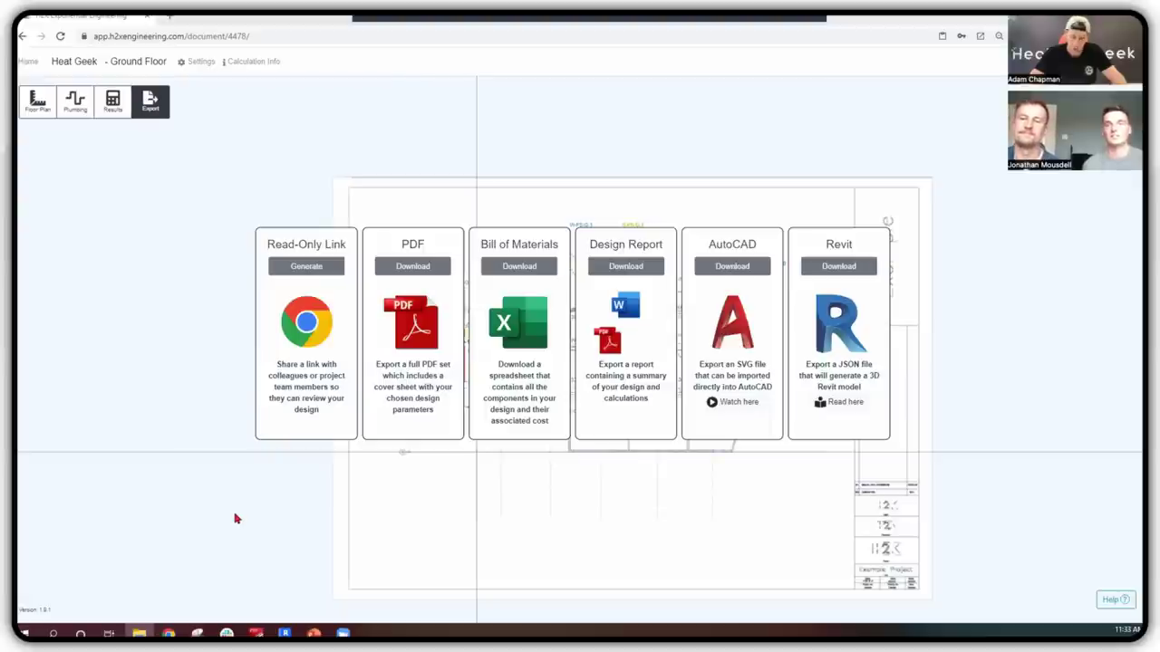
- Bring the PowerPoint presentation back from the taskbar, showing the Flow Rates slide
{"action": "left_click", "coordinate": [314, 632]}
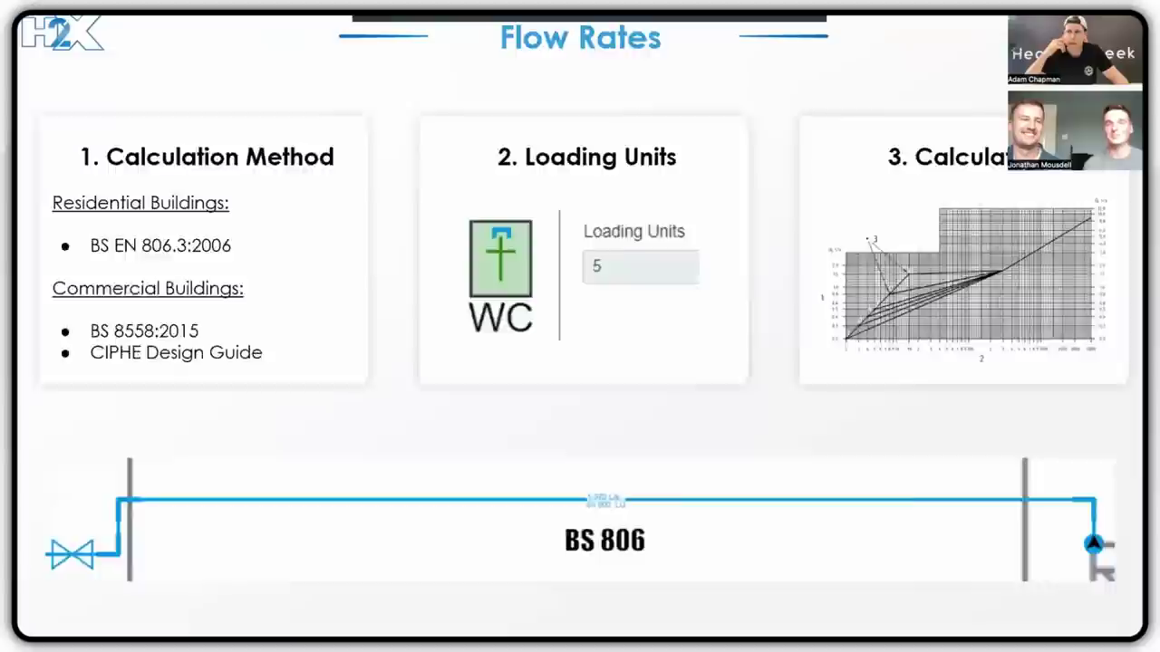
- Leave the slide show with Esc to reach the closing Get in touch slide
{"action": "key", "text": "Escape"}
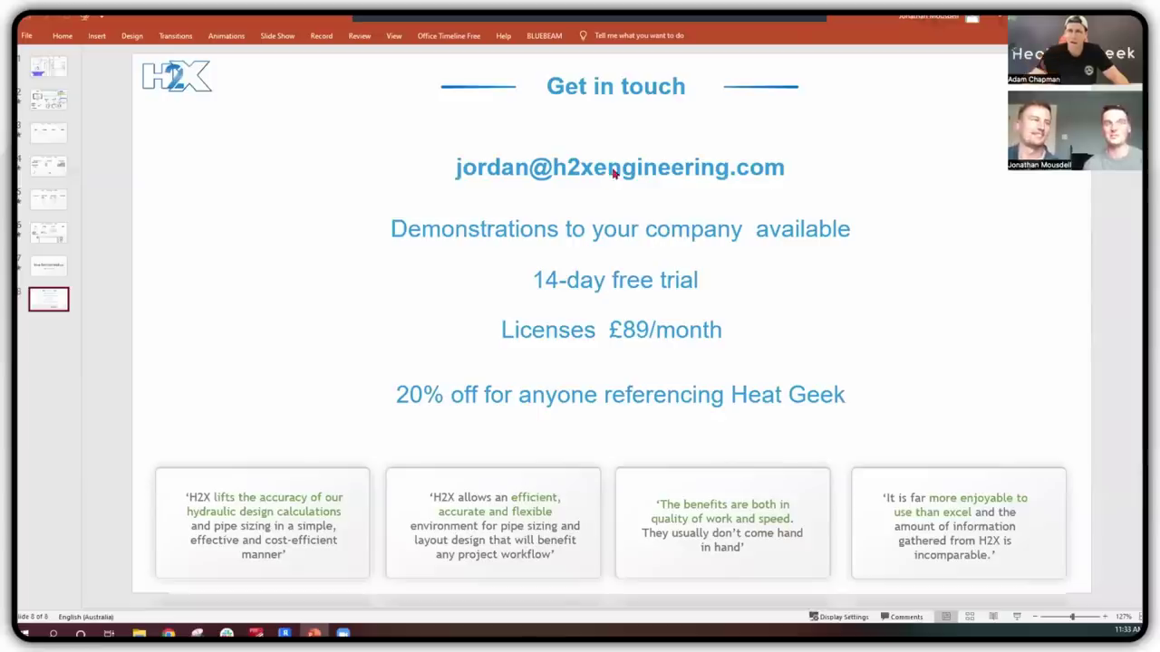